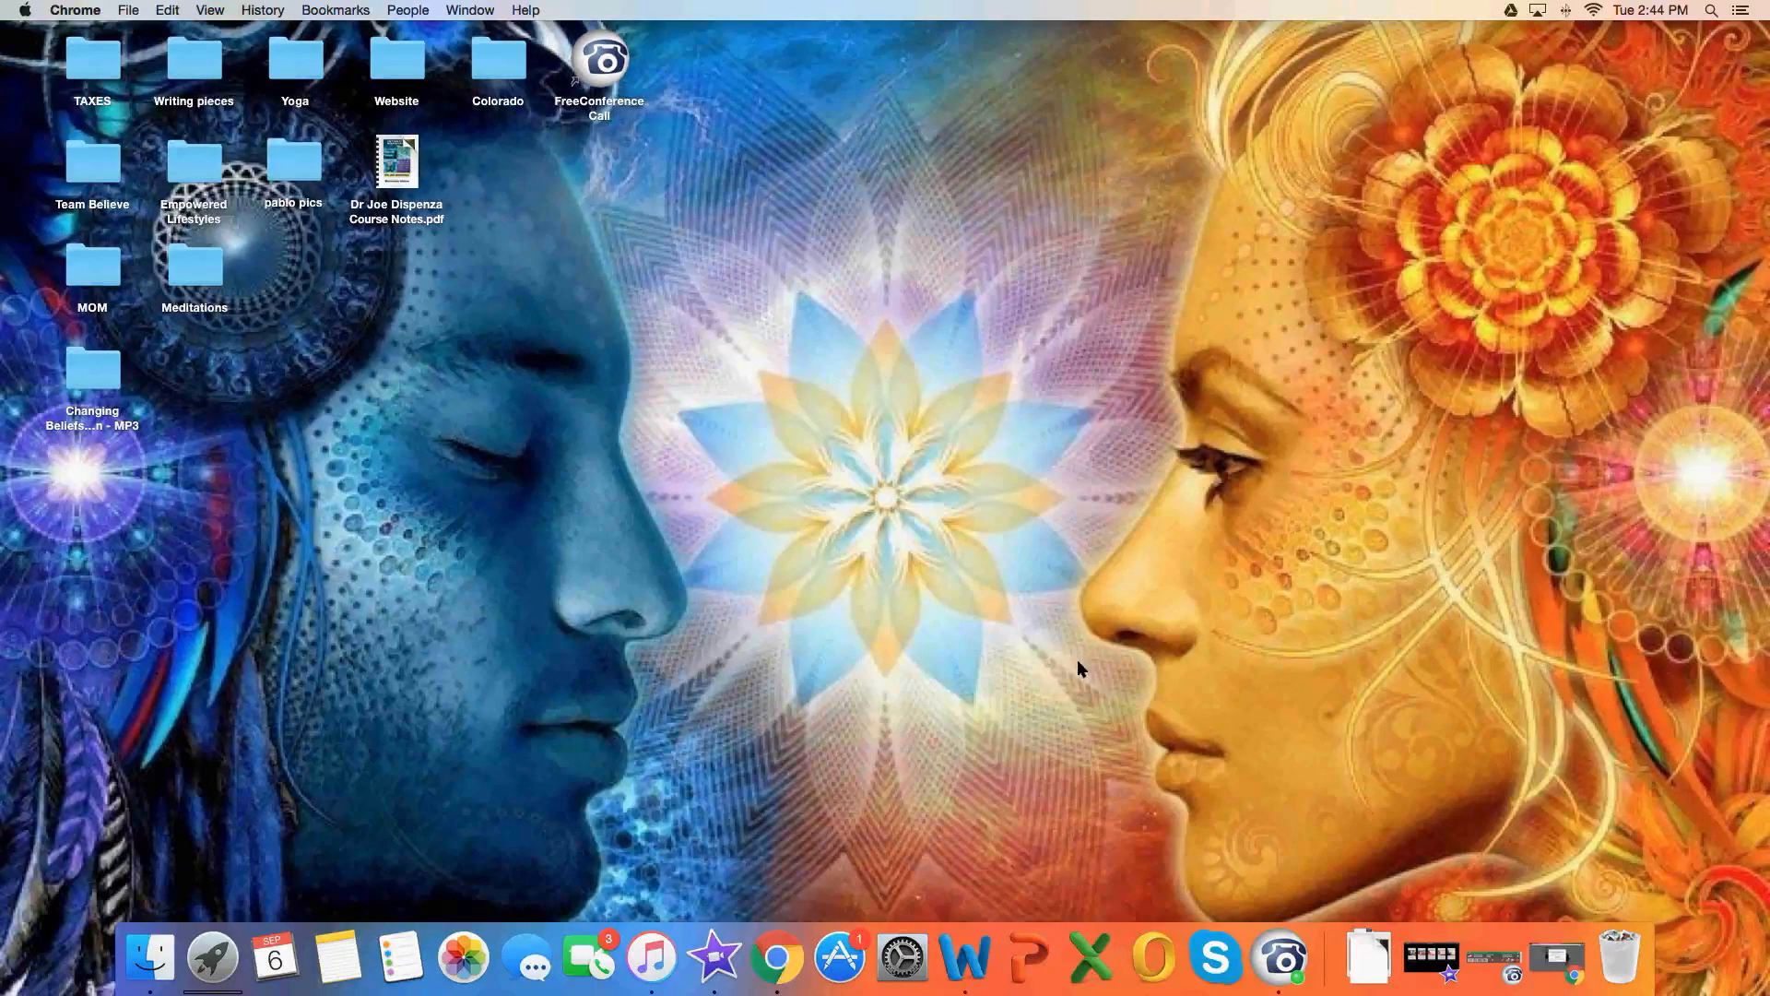
- Switch to Chrome, dismiss the country/language preference prompt, and log in to the Isagenix back office with the account username and password
left_click(779, 963)
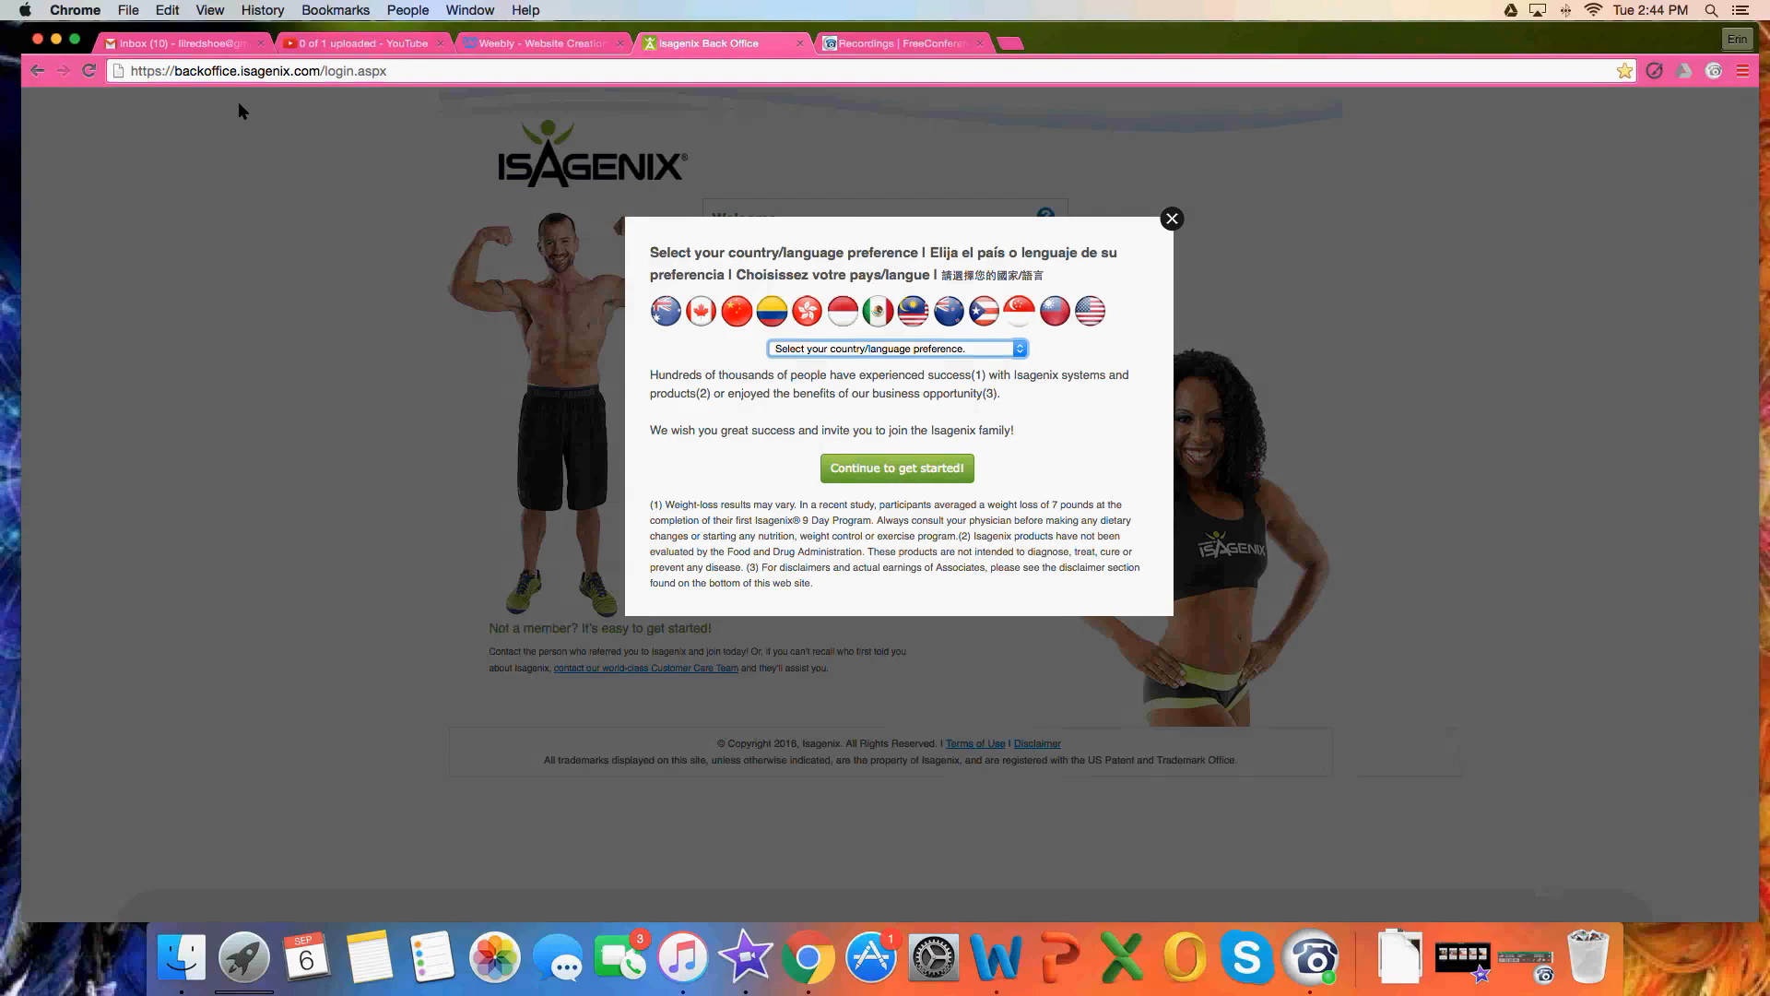
left_click(1172, 220)
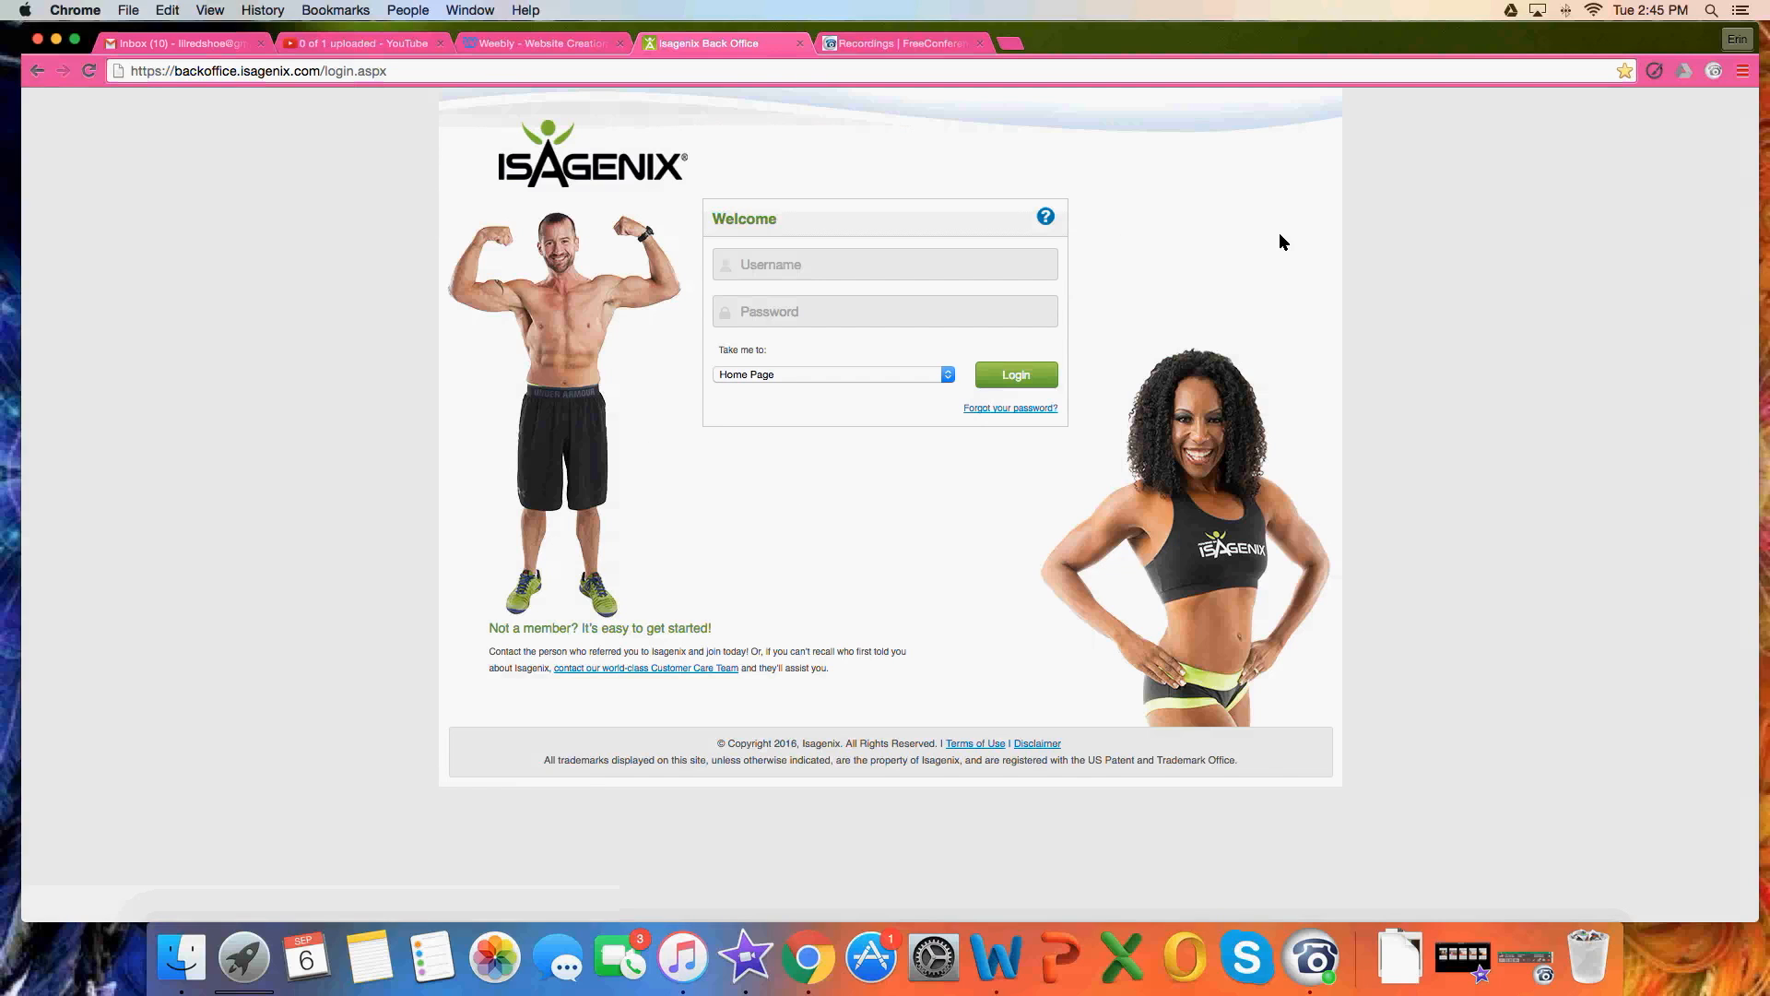
left_click(823, 268)
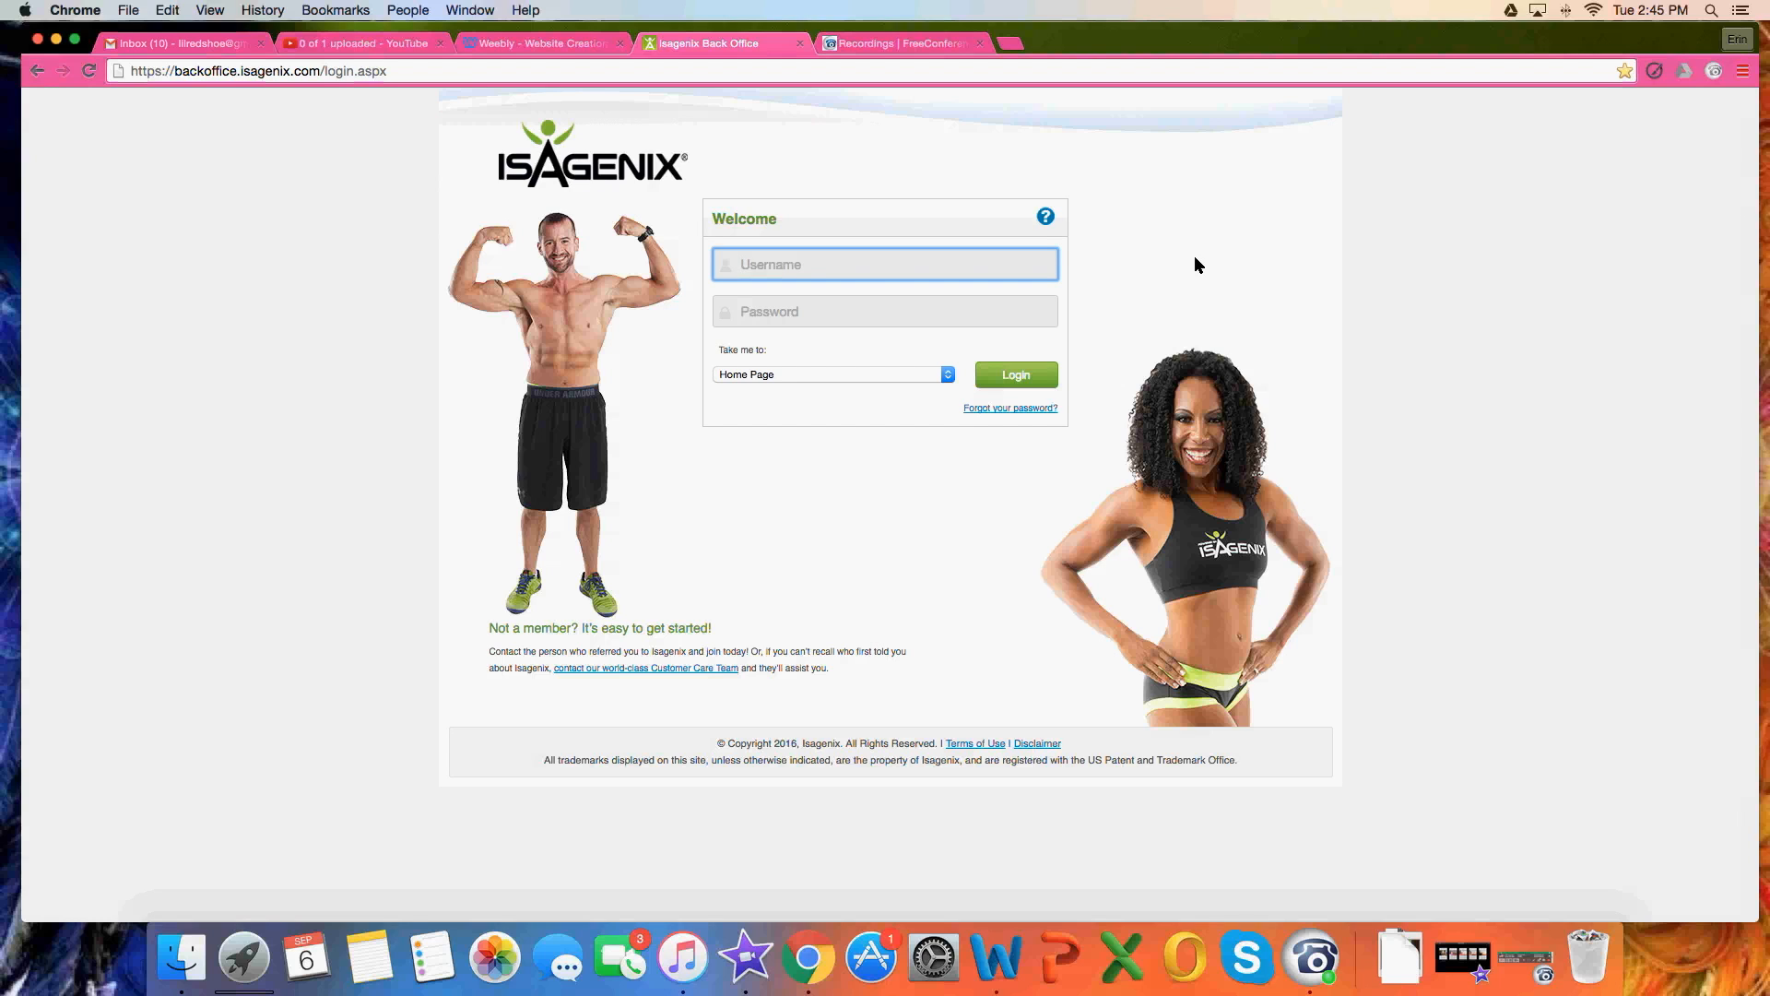
type("jeromie")
left_click(863, 294)
left_click(846, 317)
type("******")
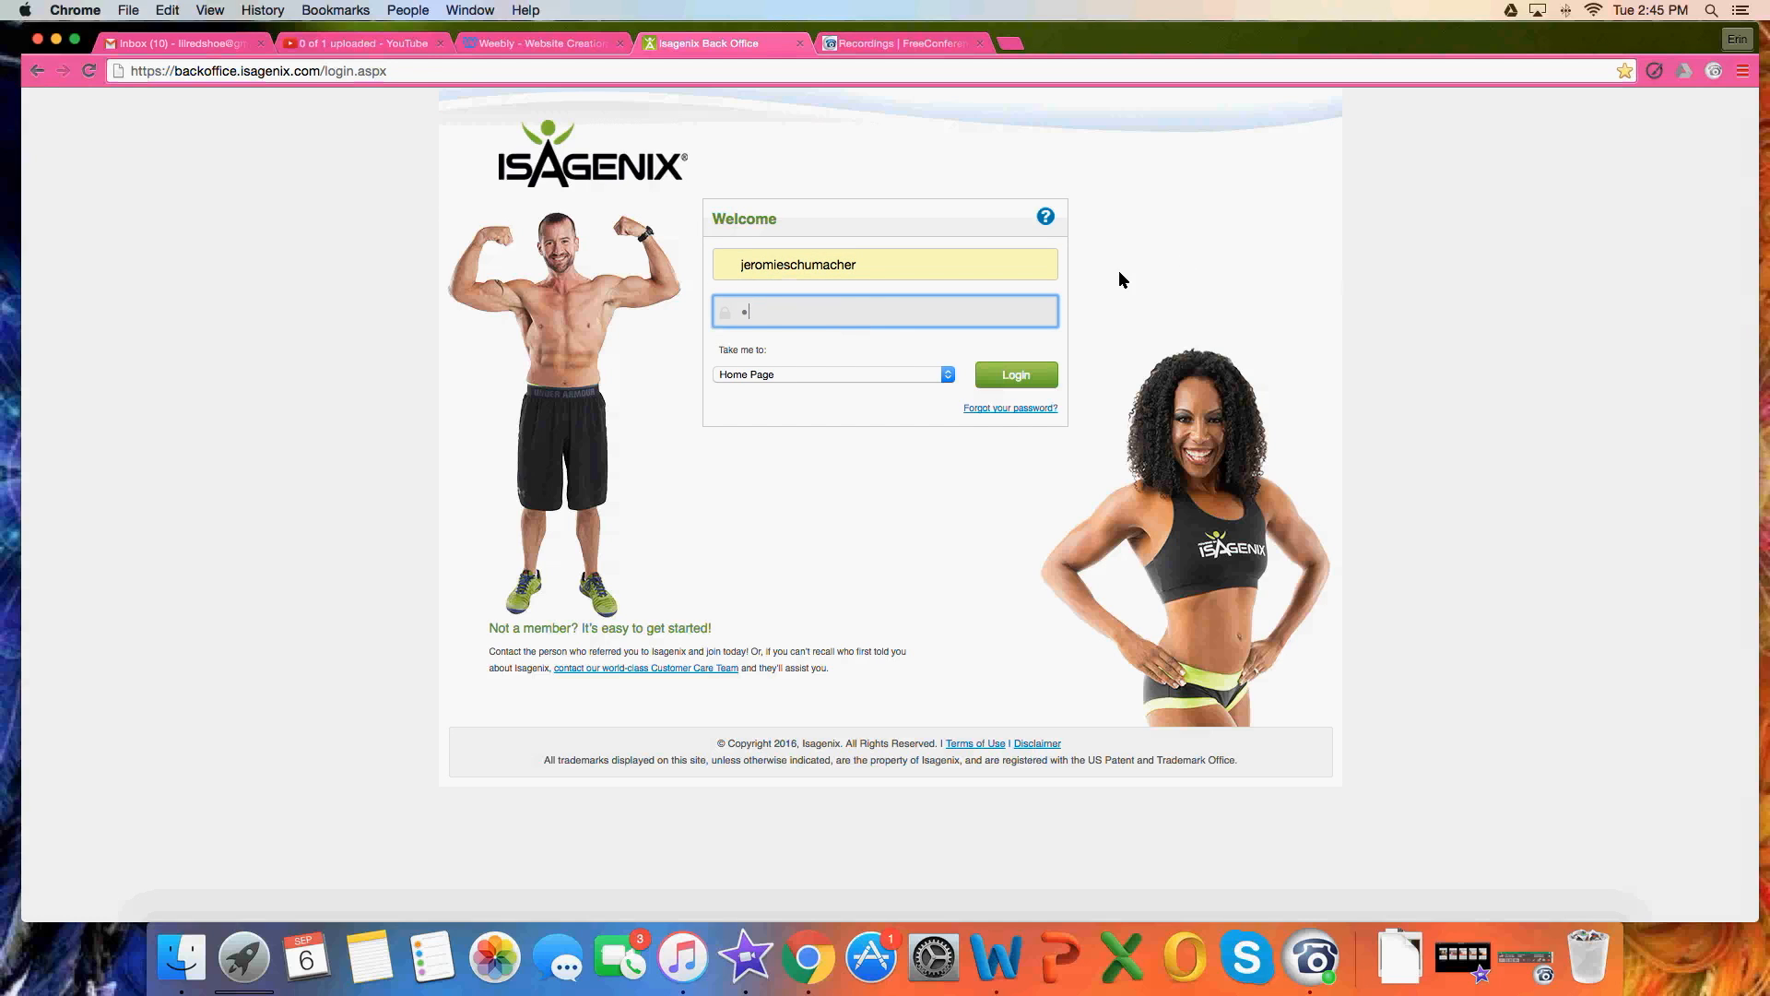
key("Return")
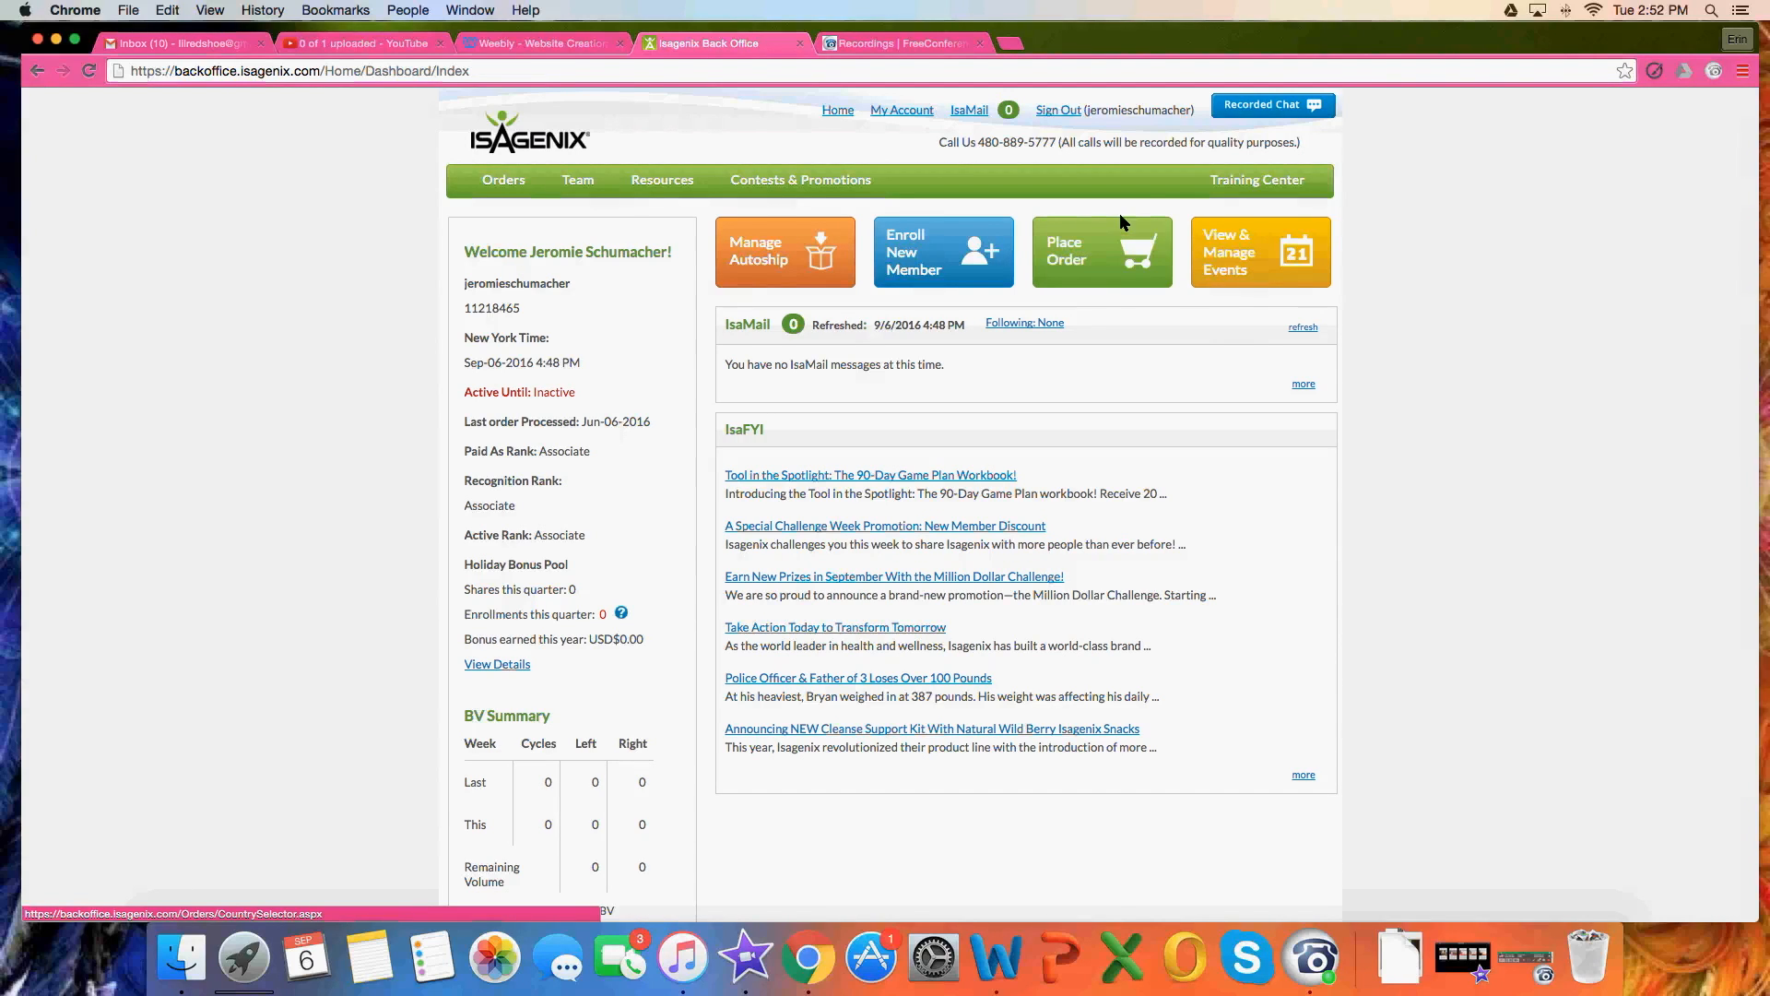
- Open the Team page and look over its Personally Enrolled Summary, Business Blueprint and Downline Reports sections
mouse_move(1164, 195)
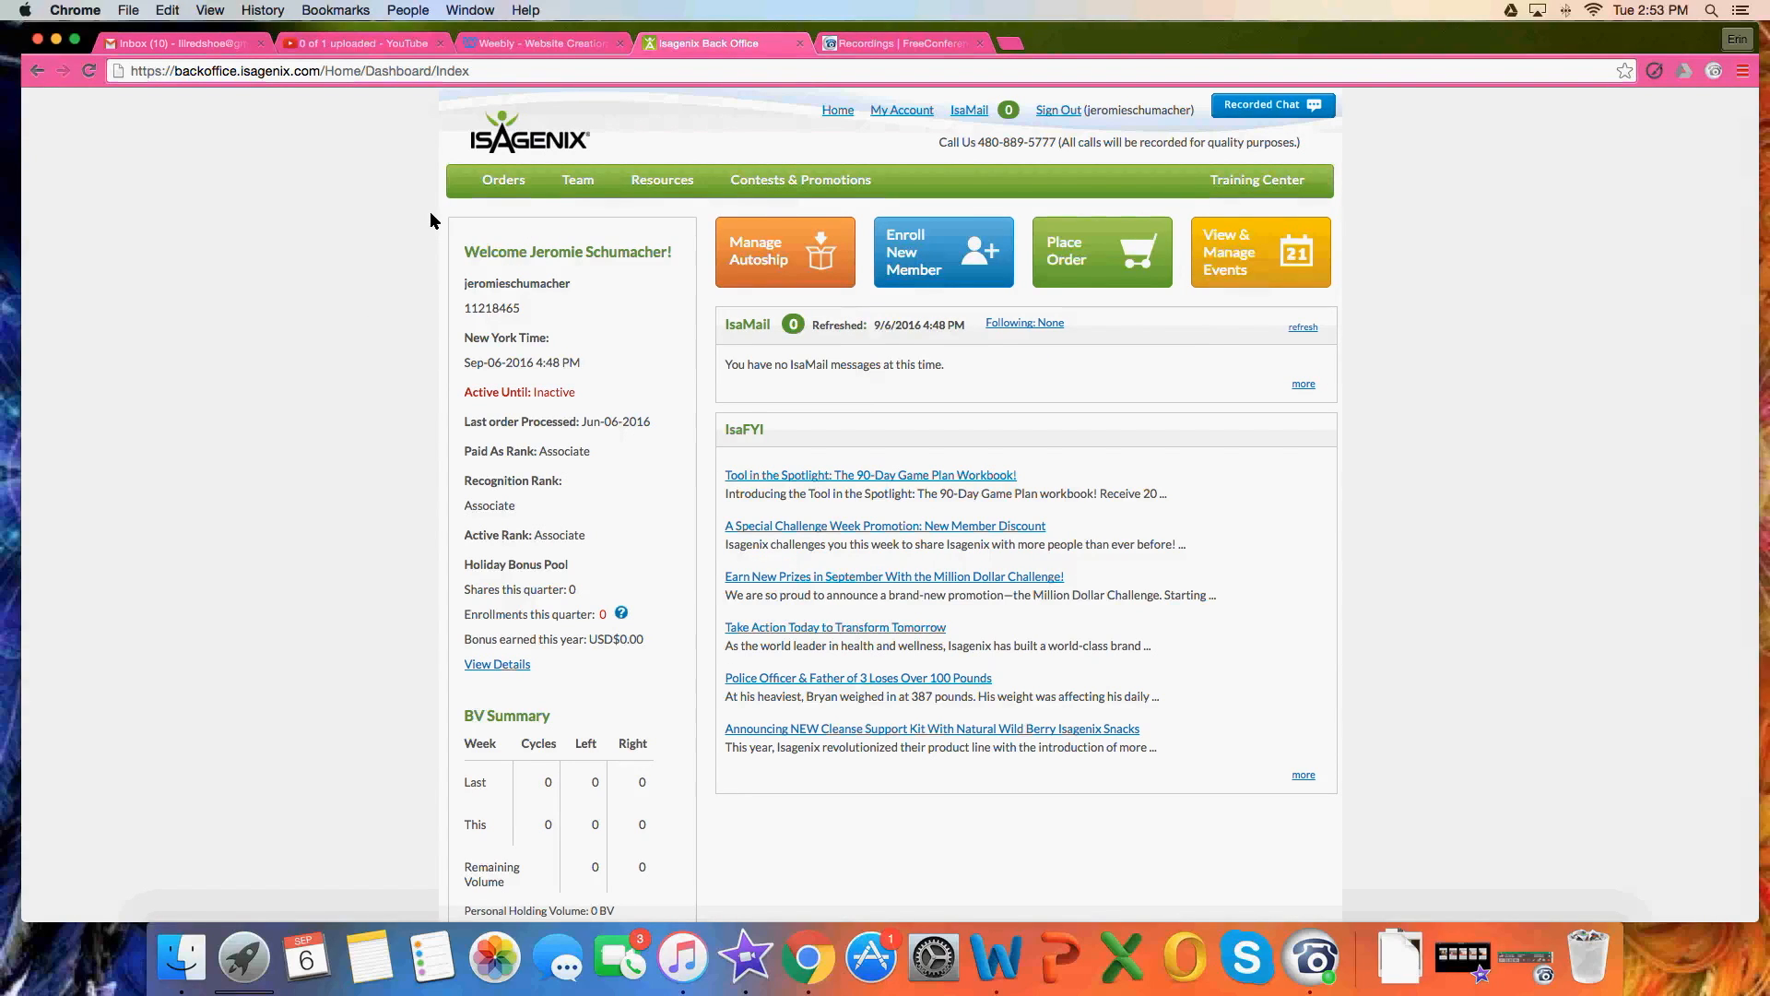
mouse_move(468, 180)
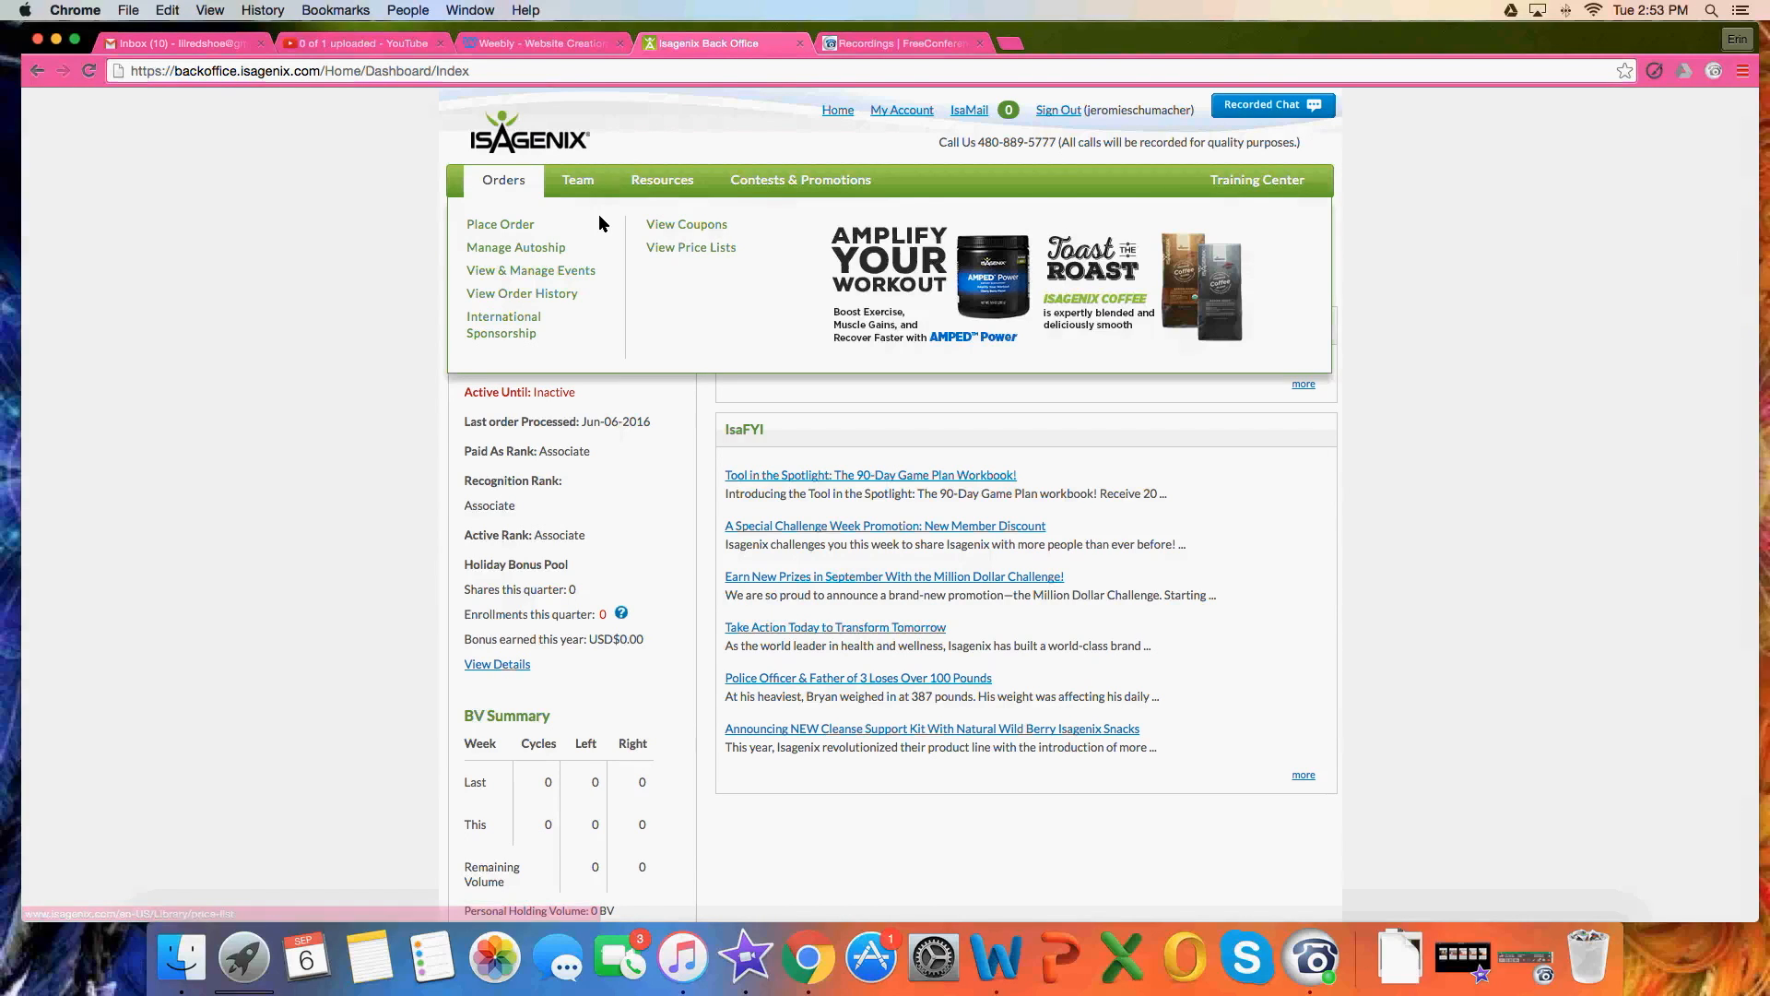
mouse_move(579, 196)
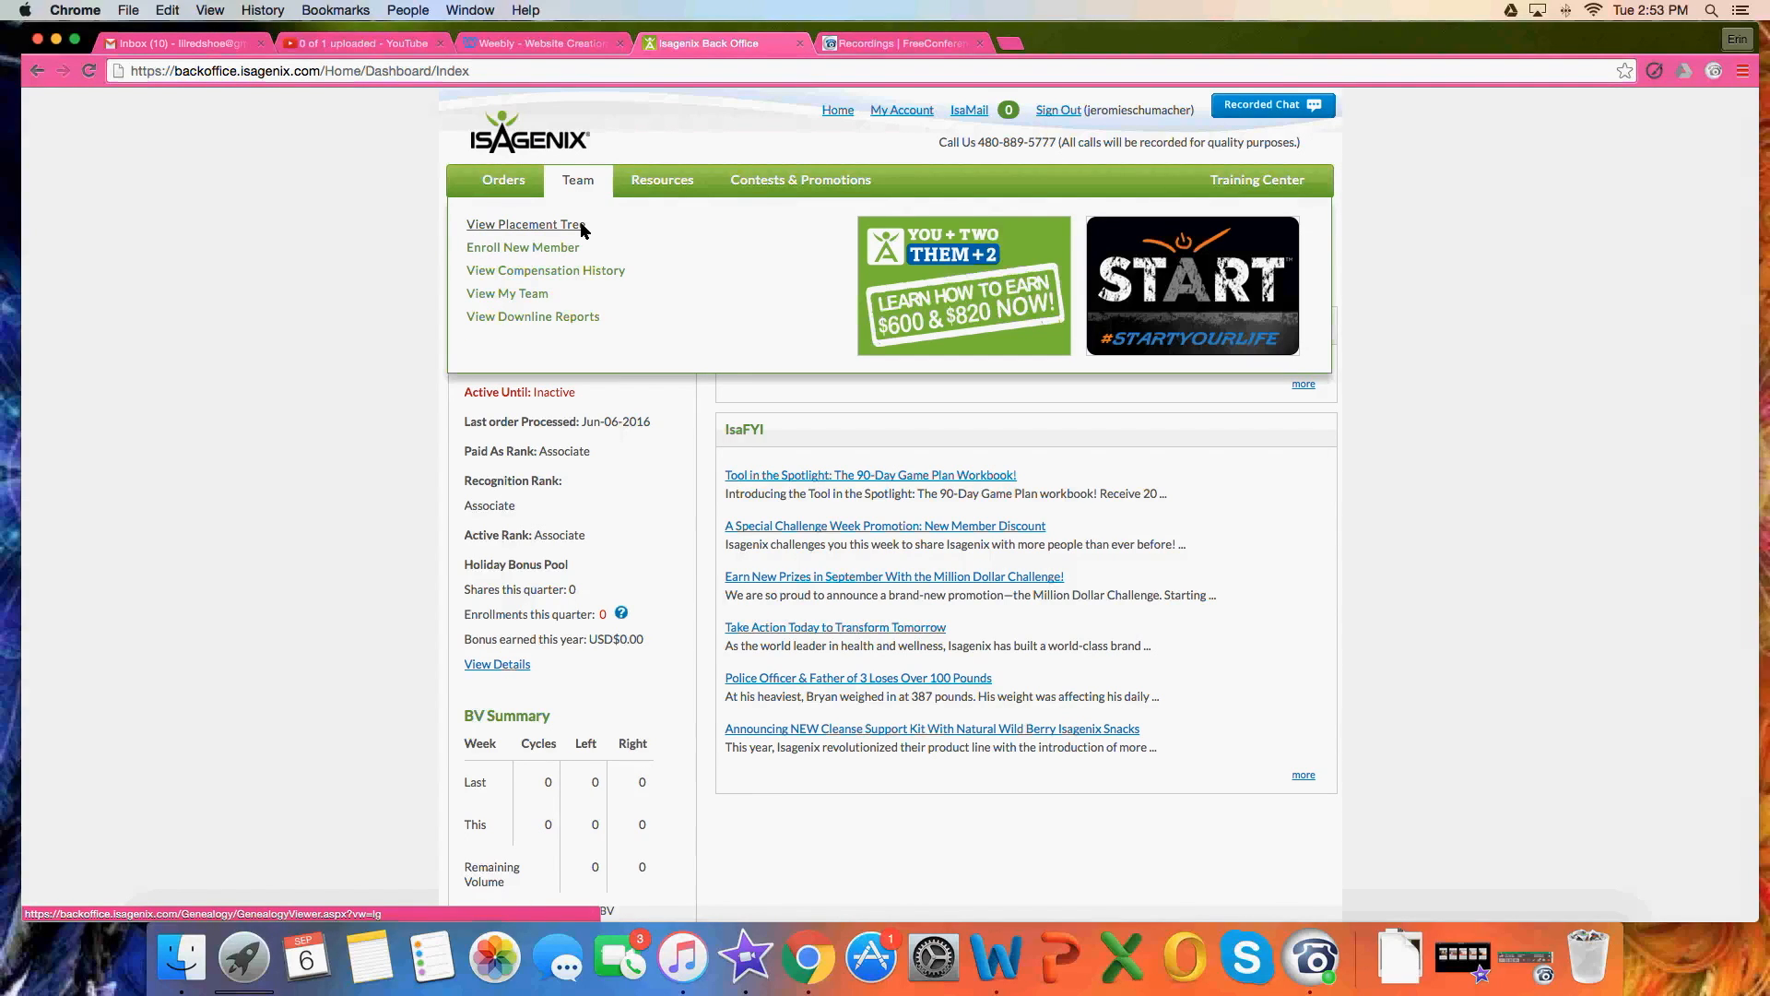
left_click(579, 188)
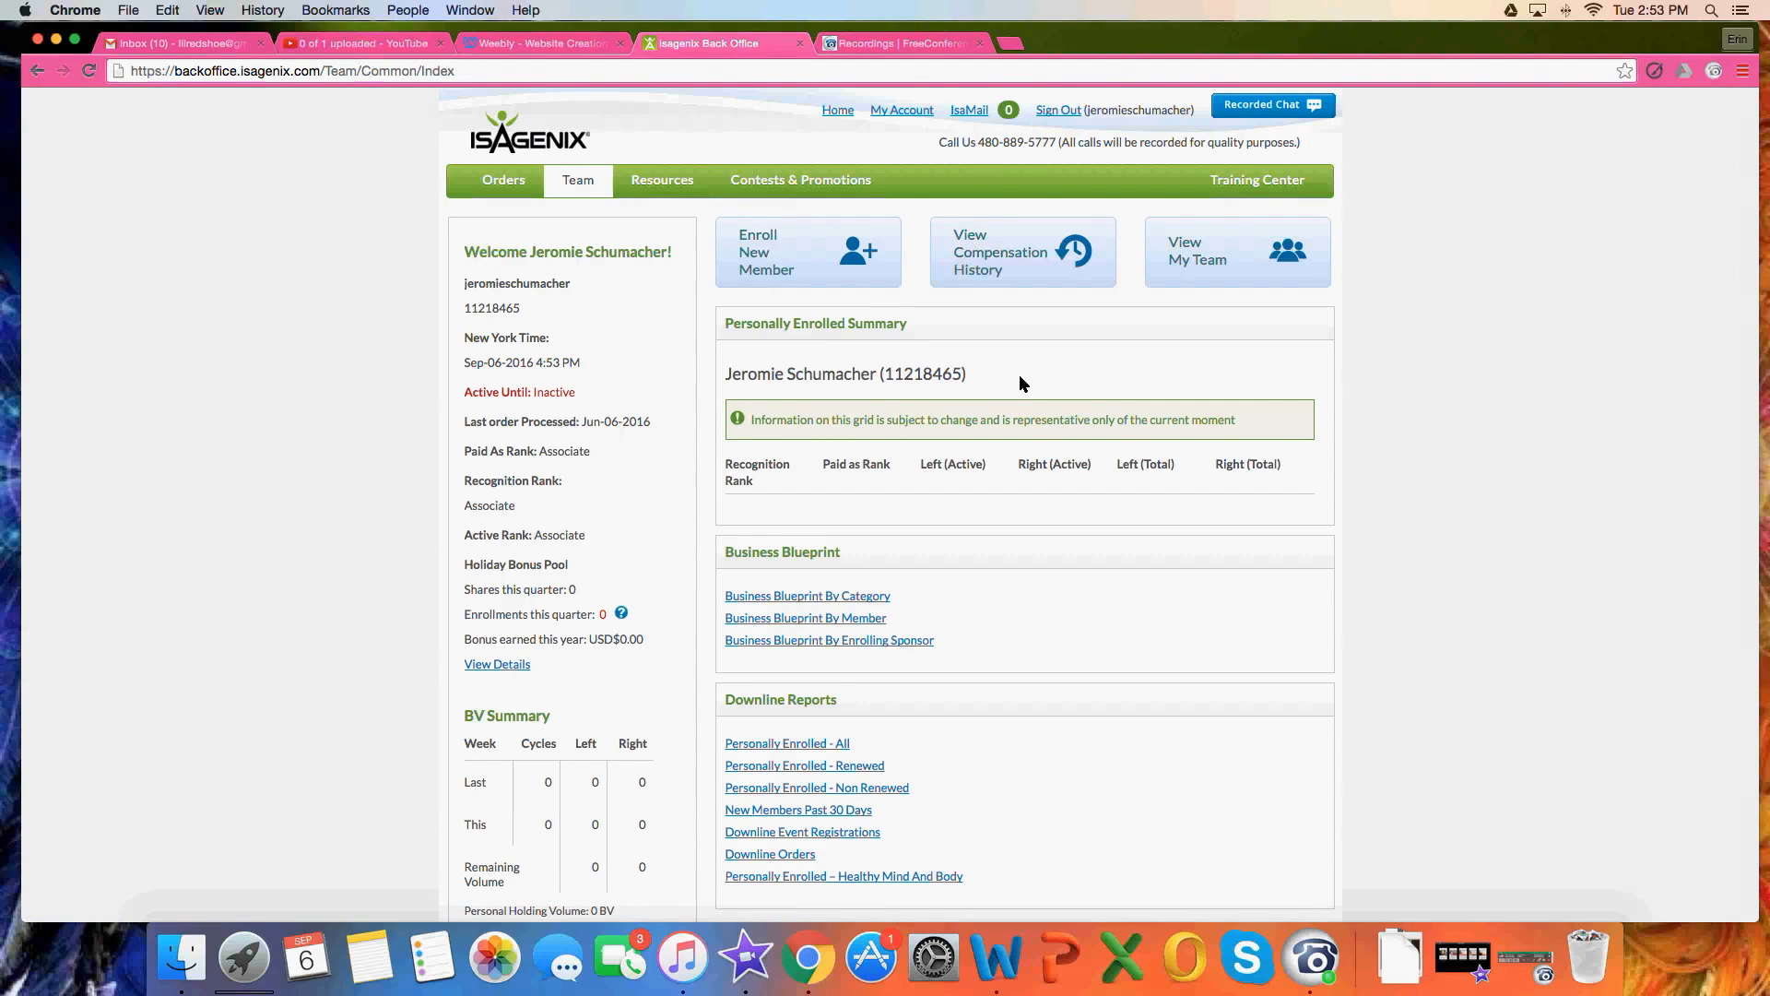
scroll(1019, 376, "down", 1)
scroll(1019, 384, "down", 2)
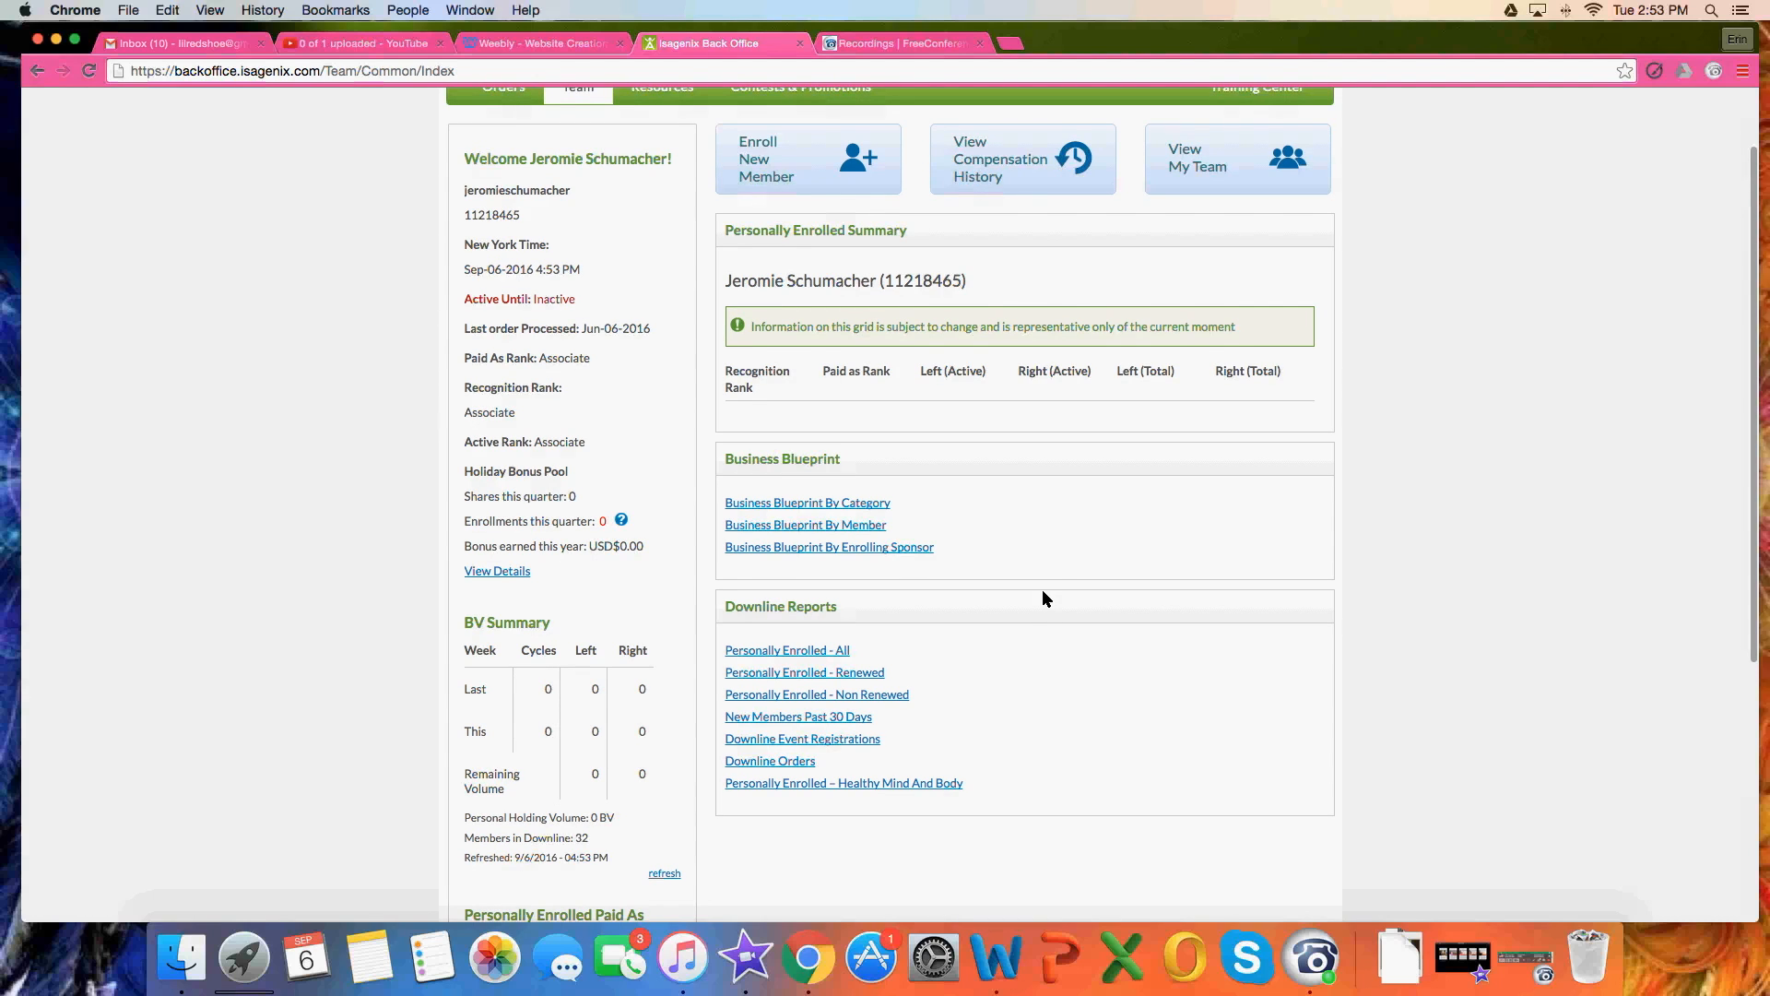
scroll(1043, 592, "up", 1)
scroll(1042, 598, "up", 2)
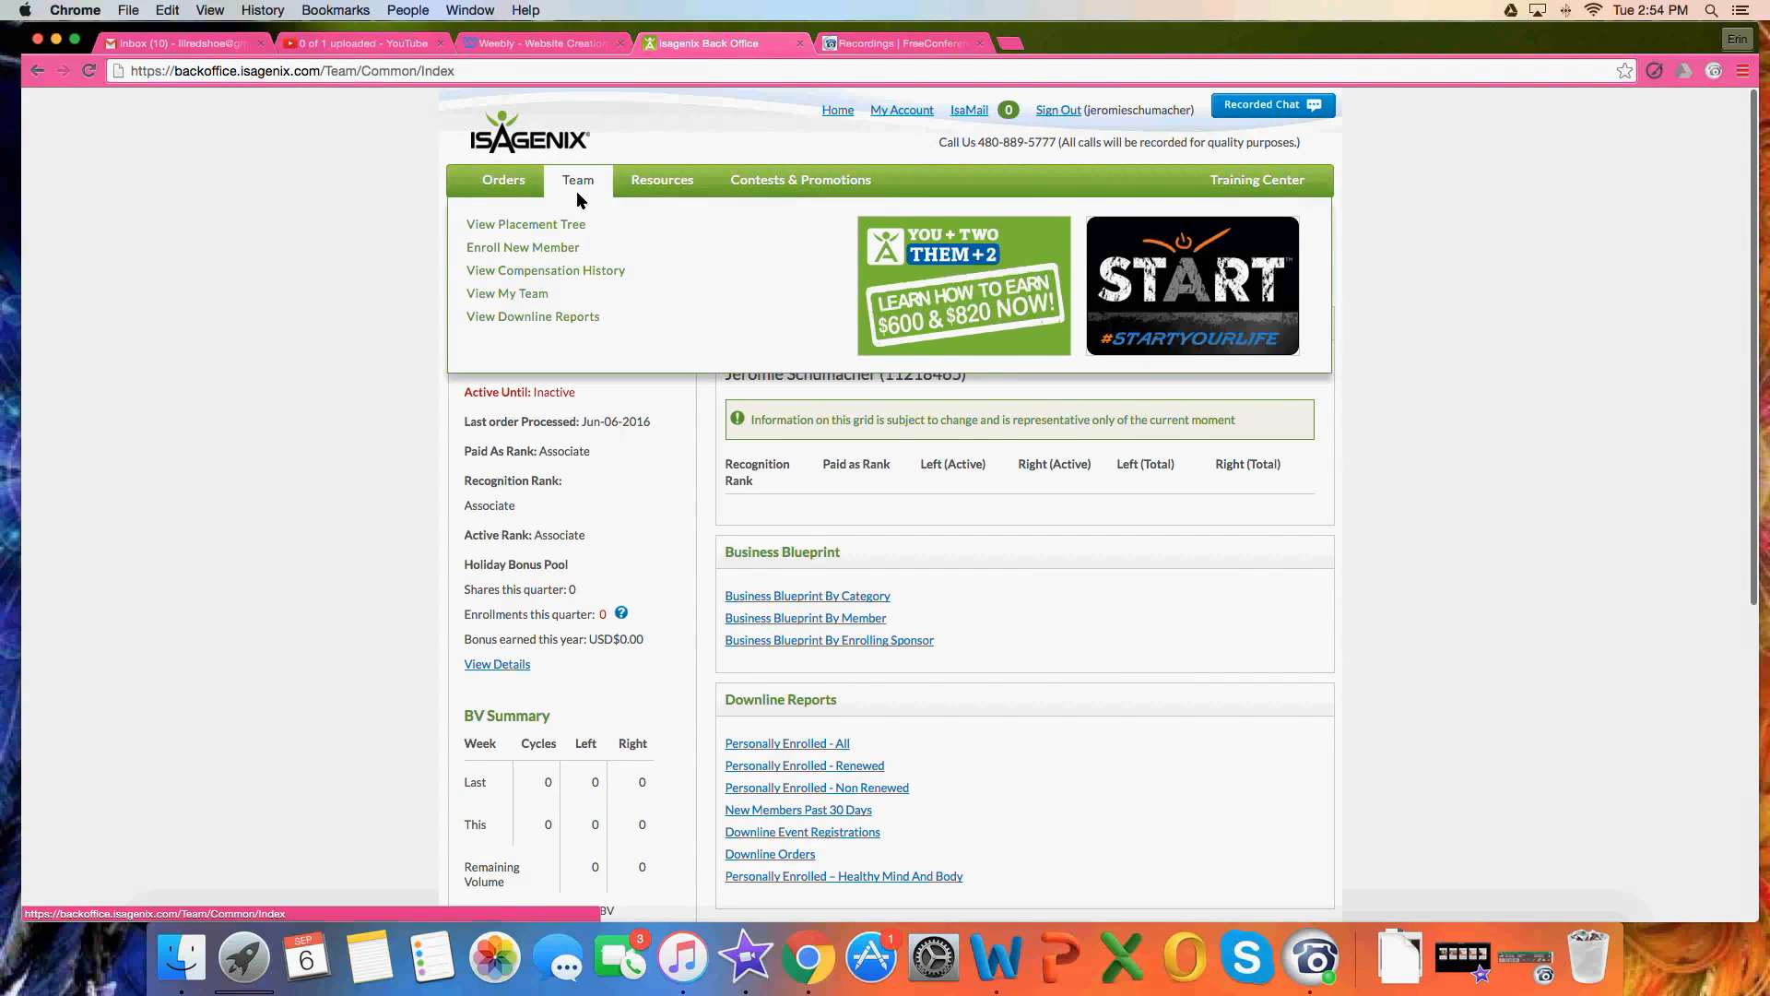
- Open the Autoship order for management from the home page and set its delivery interval to every 29 days
left_click(837, 108)
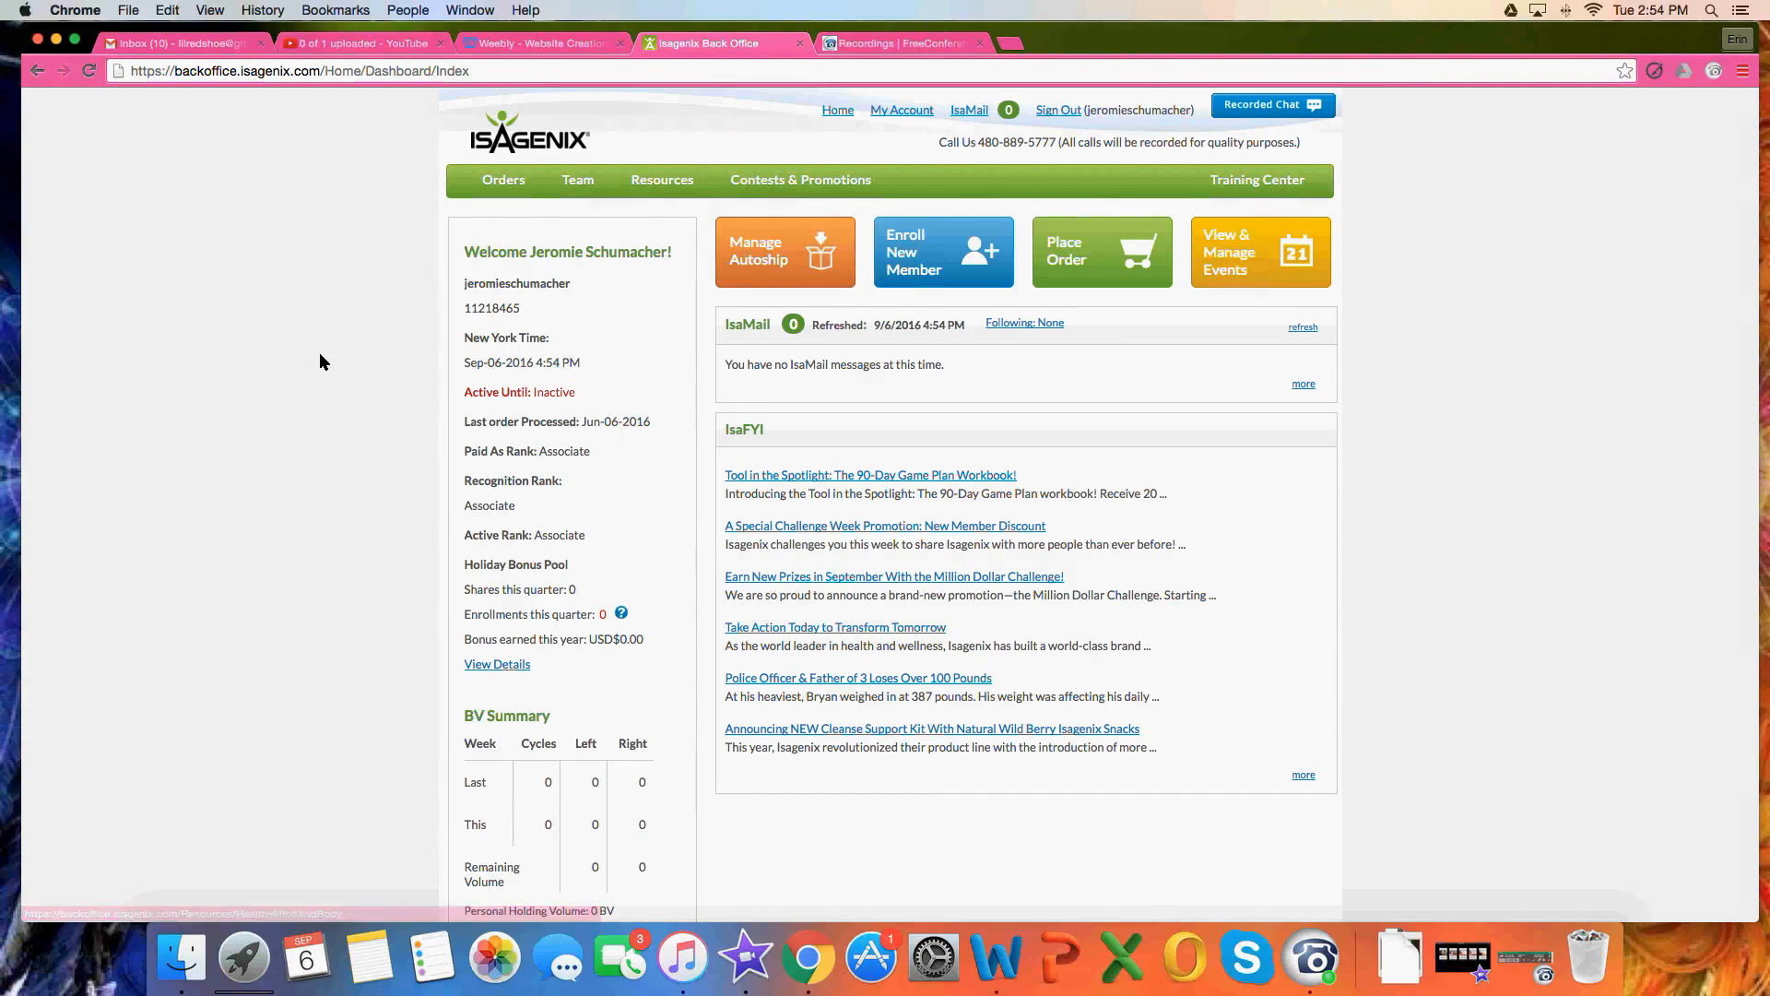
left_click(780, 253)
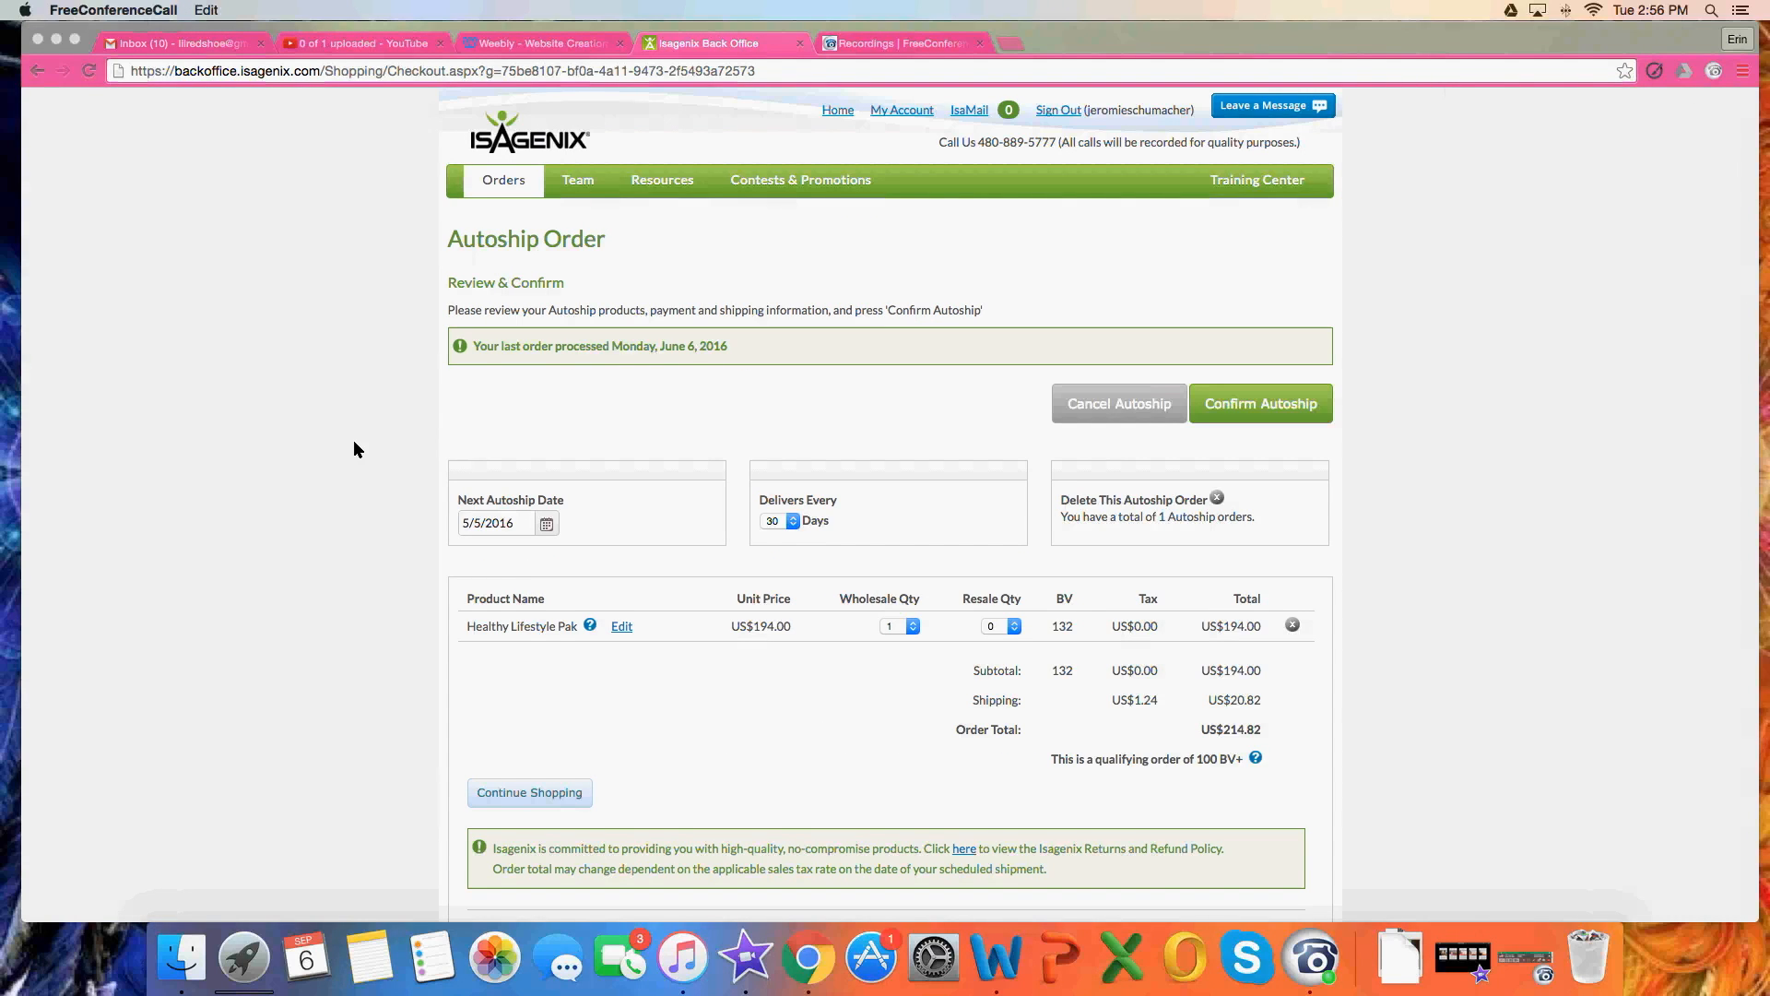
left_click(794, 528)
left_click(792, 521)
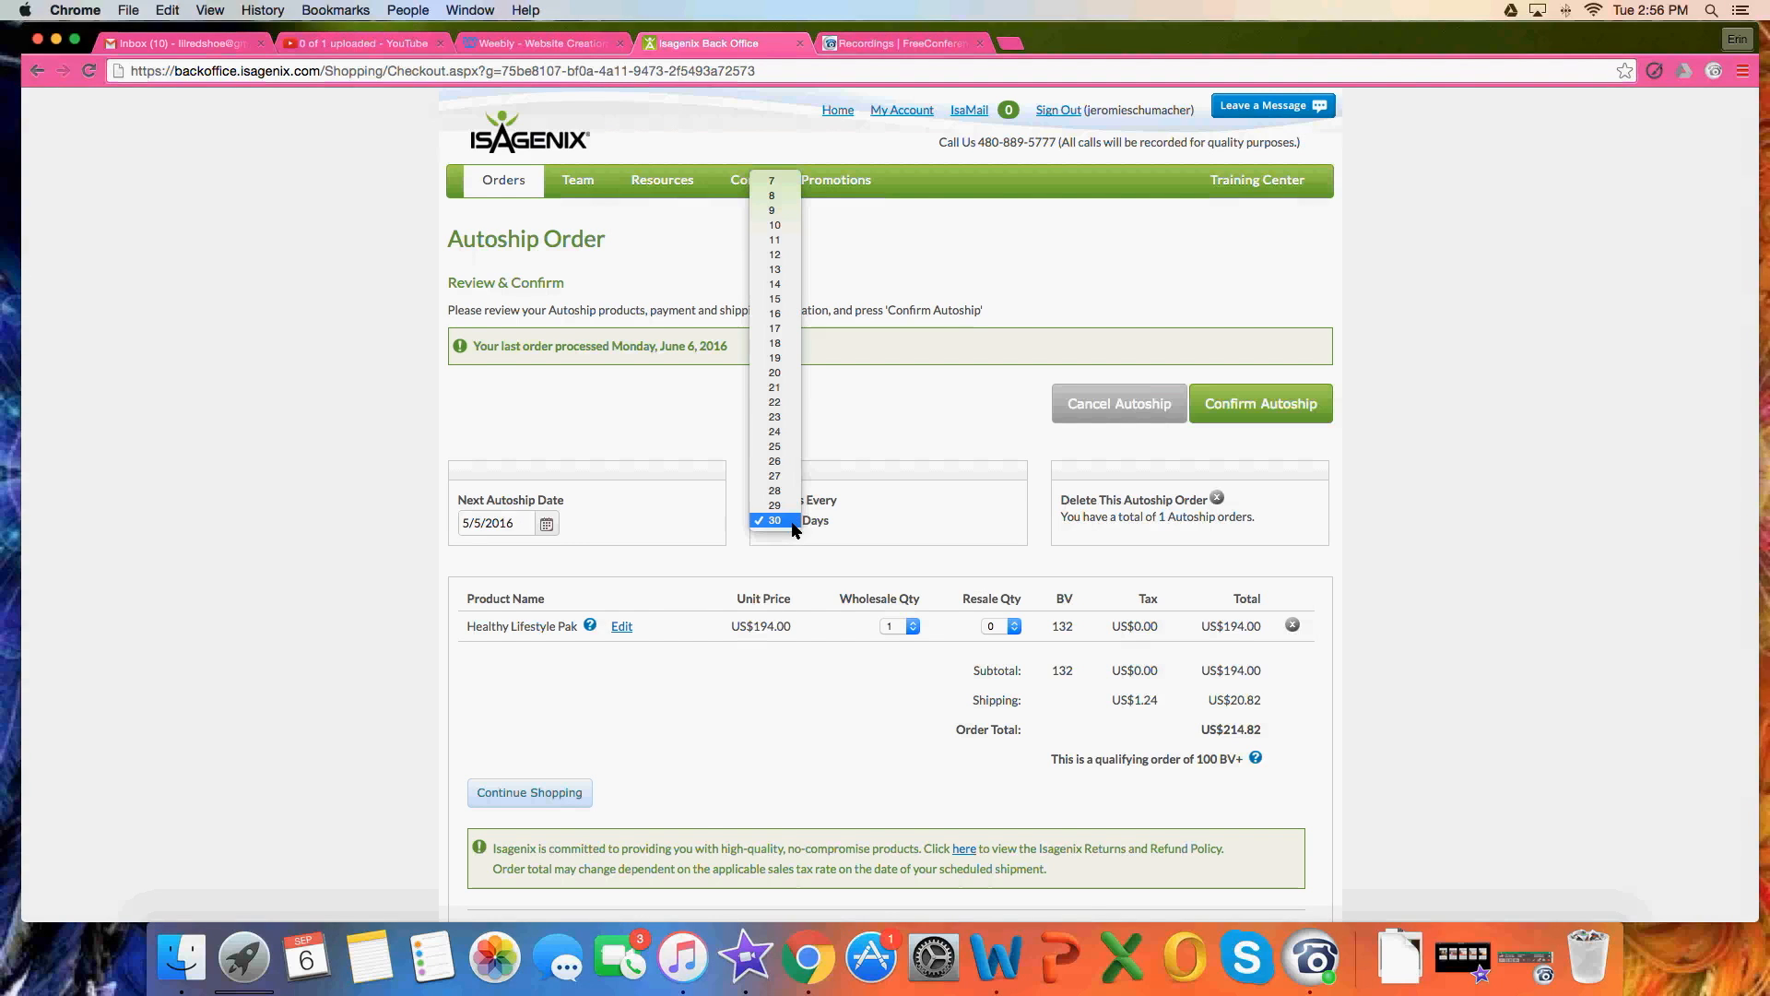
key("Escape")
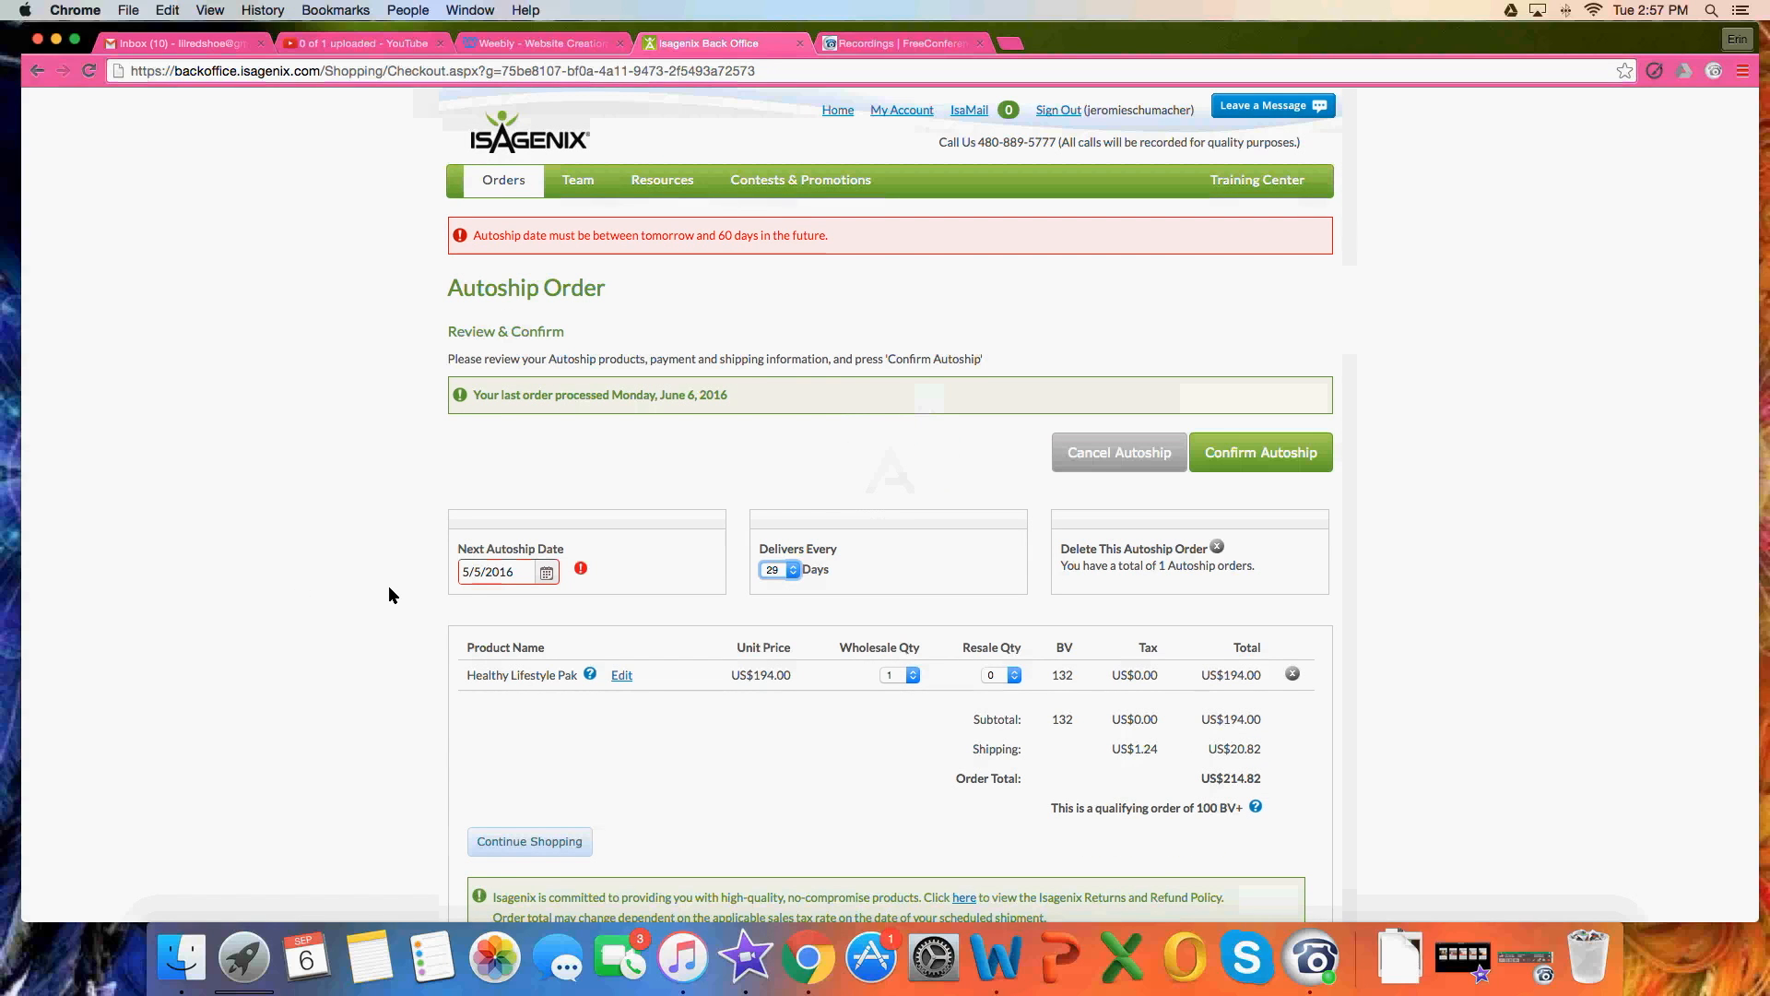
- Set the Next Autoship Date to 9/26/2016 using the calendar
left_click(548, 574)
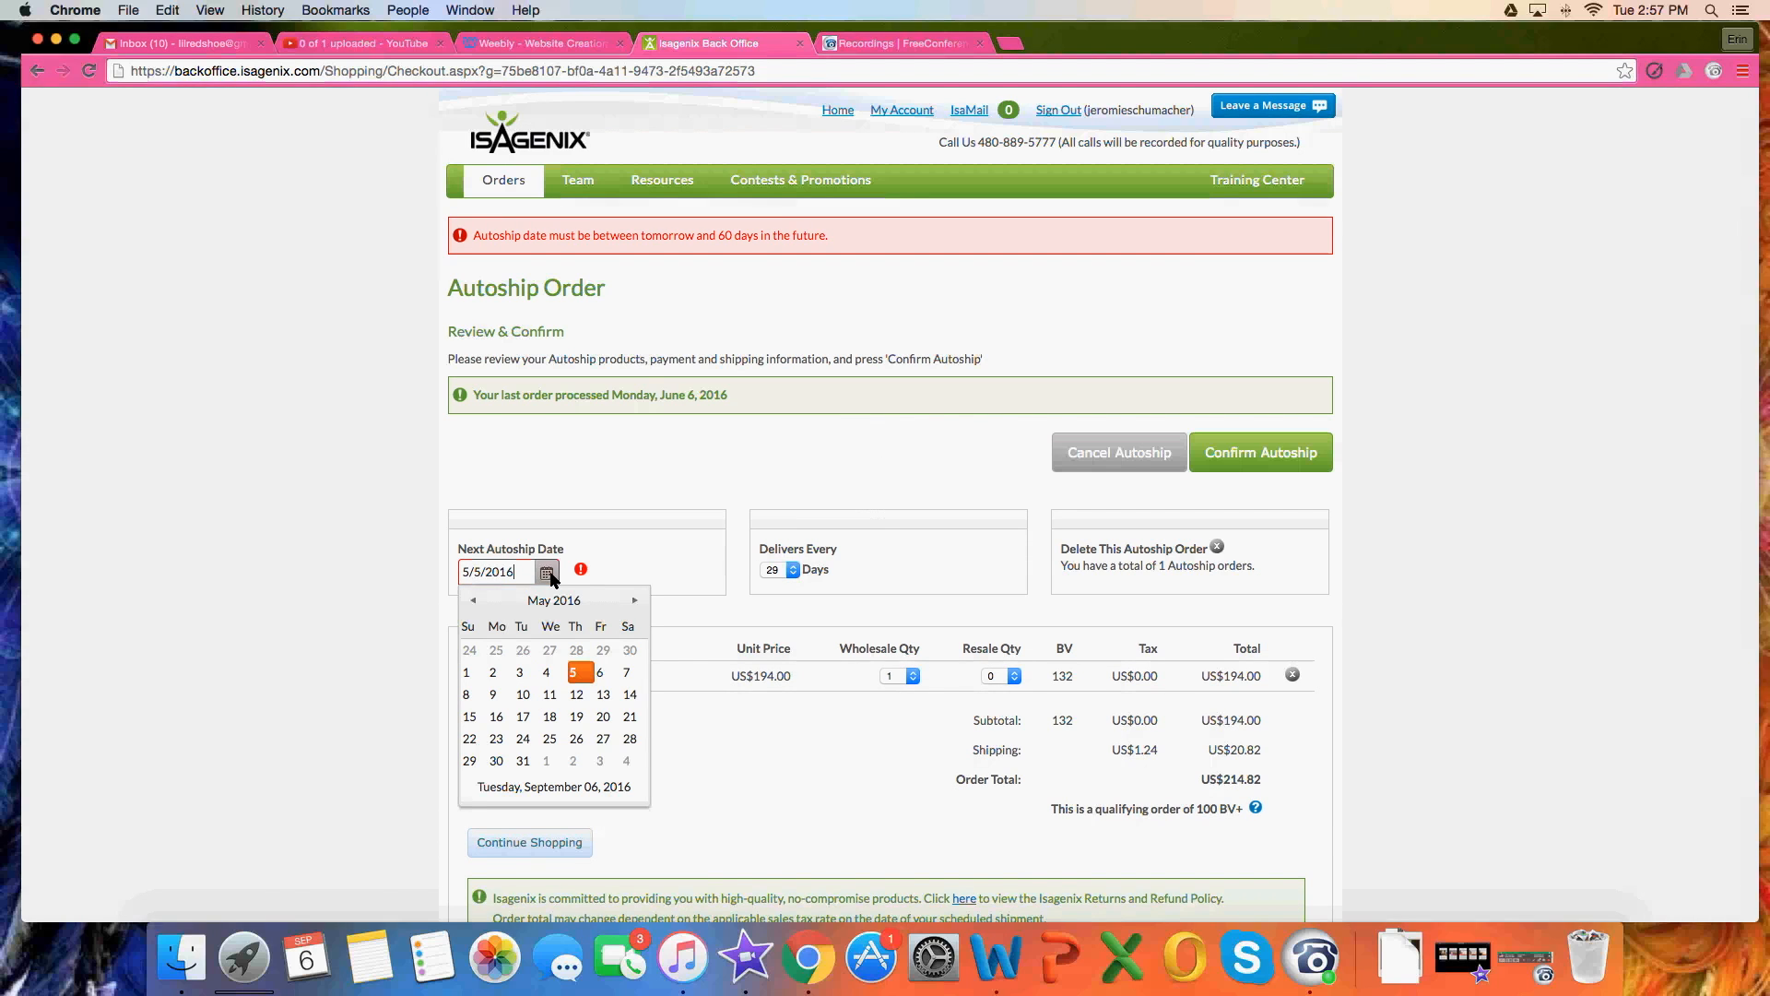
left_click(635, 602)
left_click(636, 602)
left_click(635, 602)
left_click(635, 602)
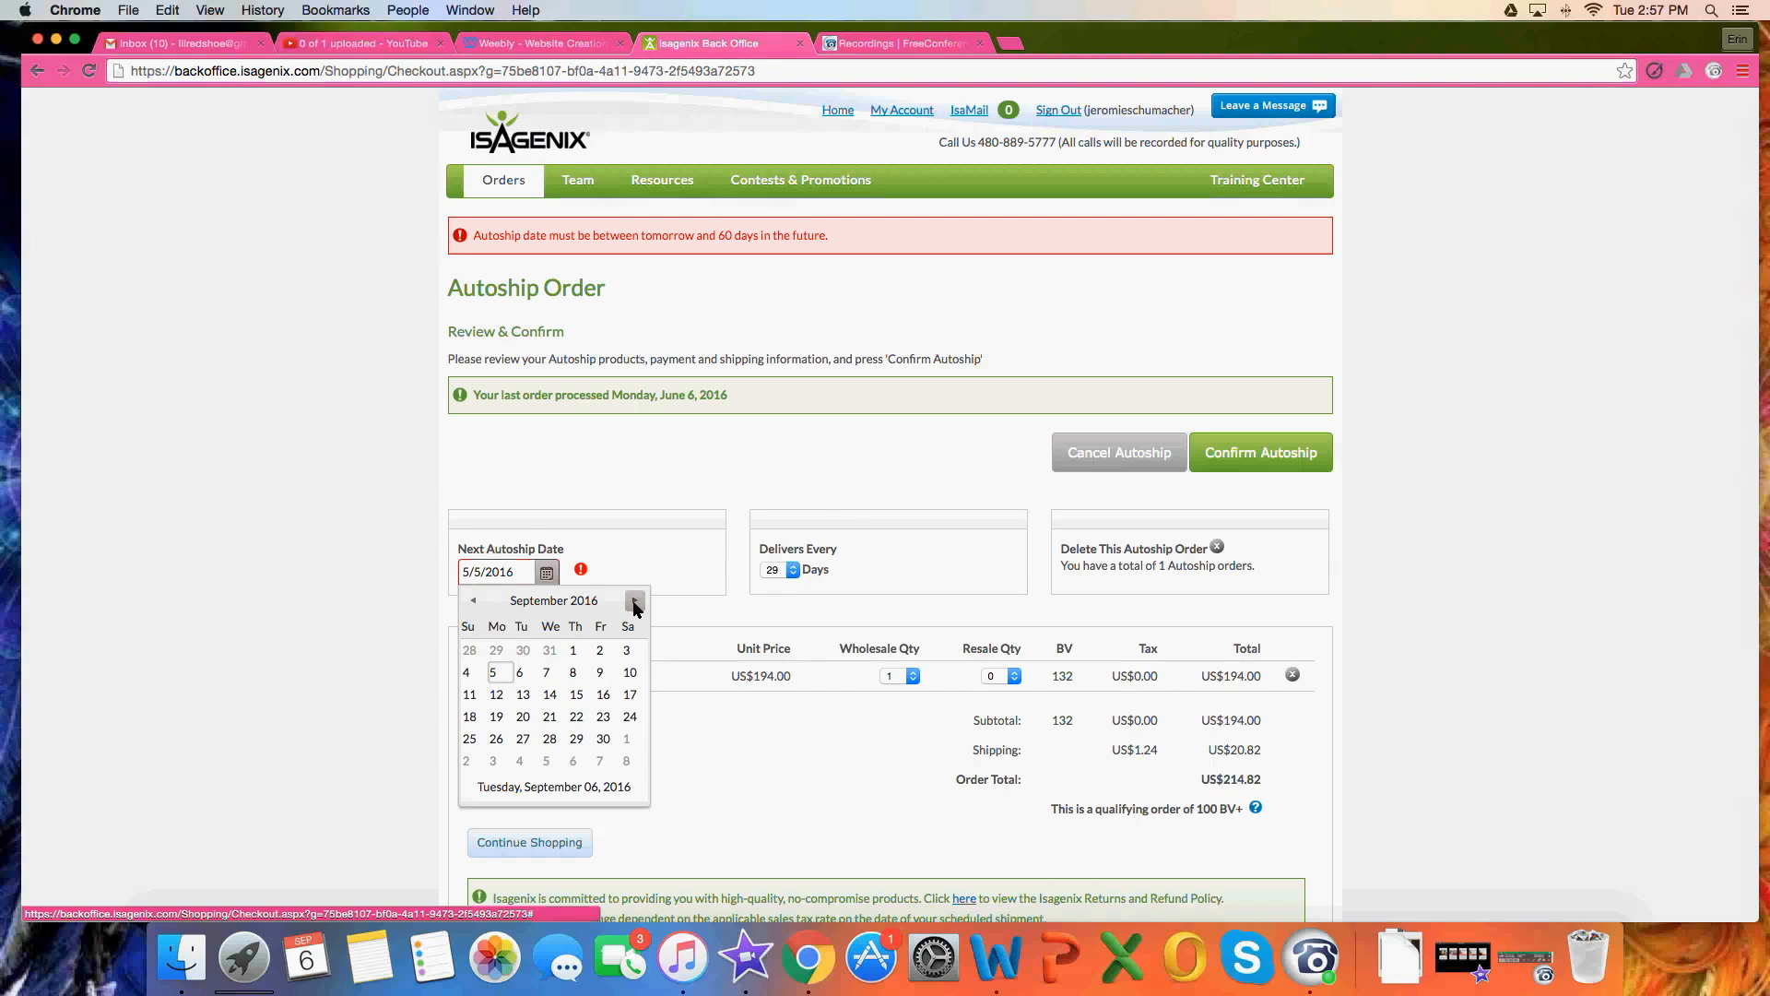
left_click(635, 602)
left_click(635, 602)
left_click(635, 602)
left_click(476, 603)
left_click(475, 603)
left_click(476, 603)
left_click(496, 740)
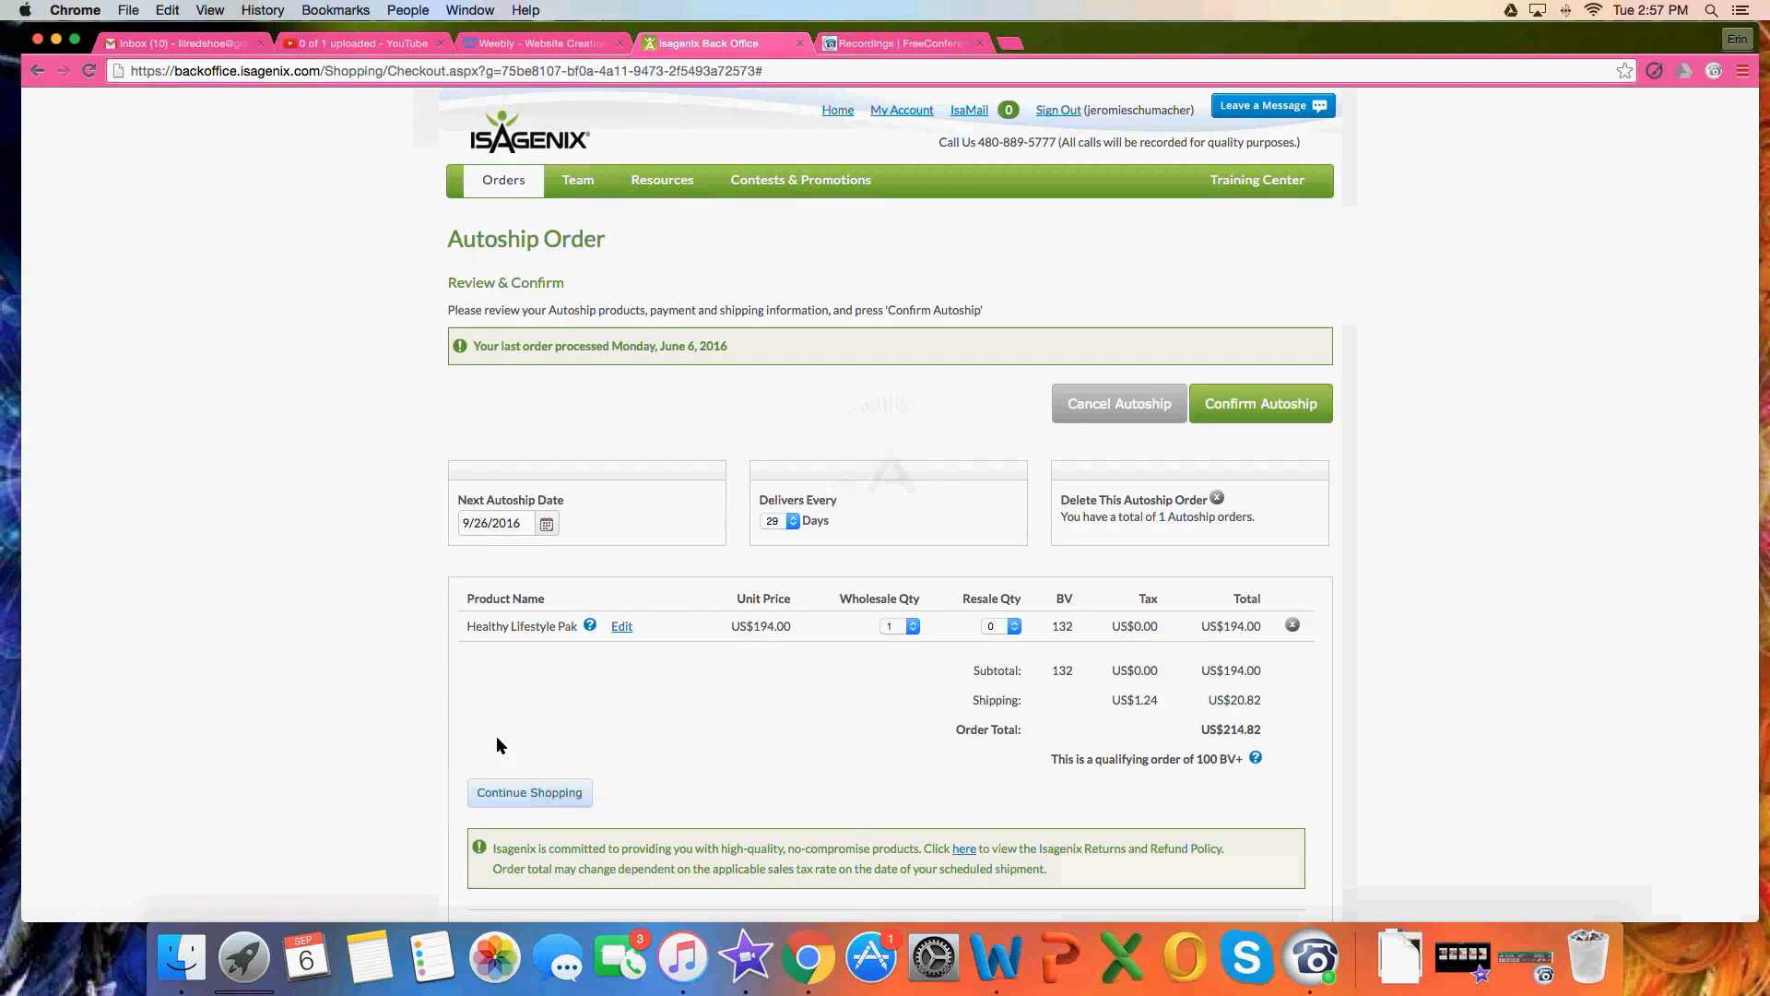
left_click(547, 524)
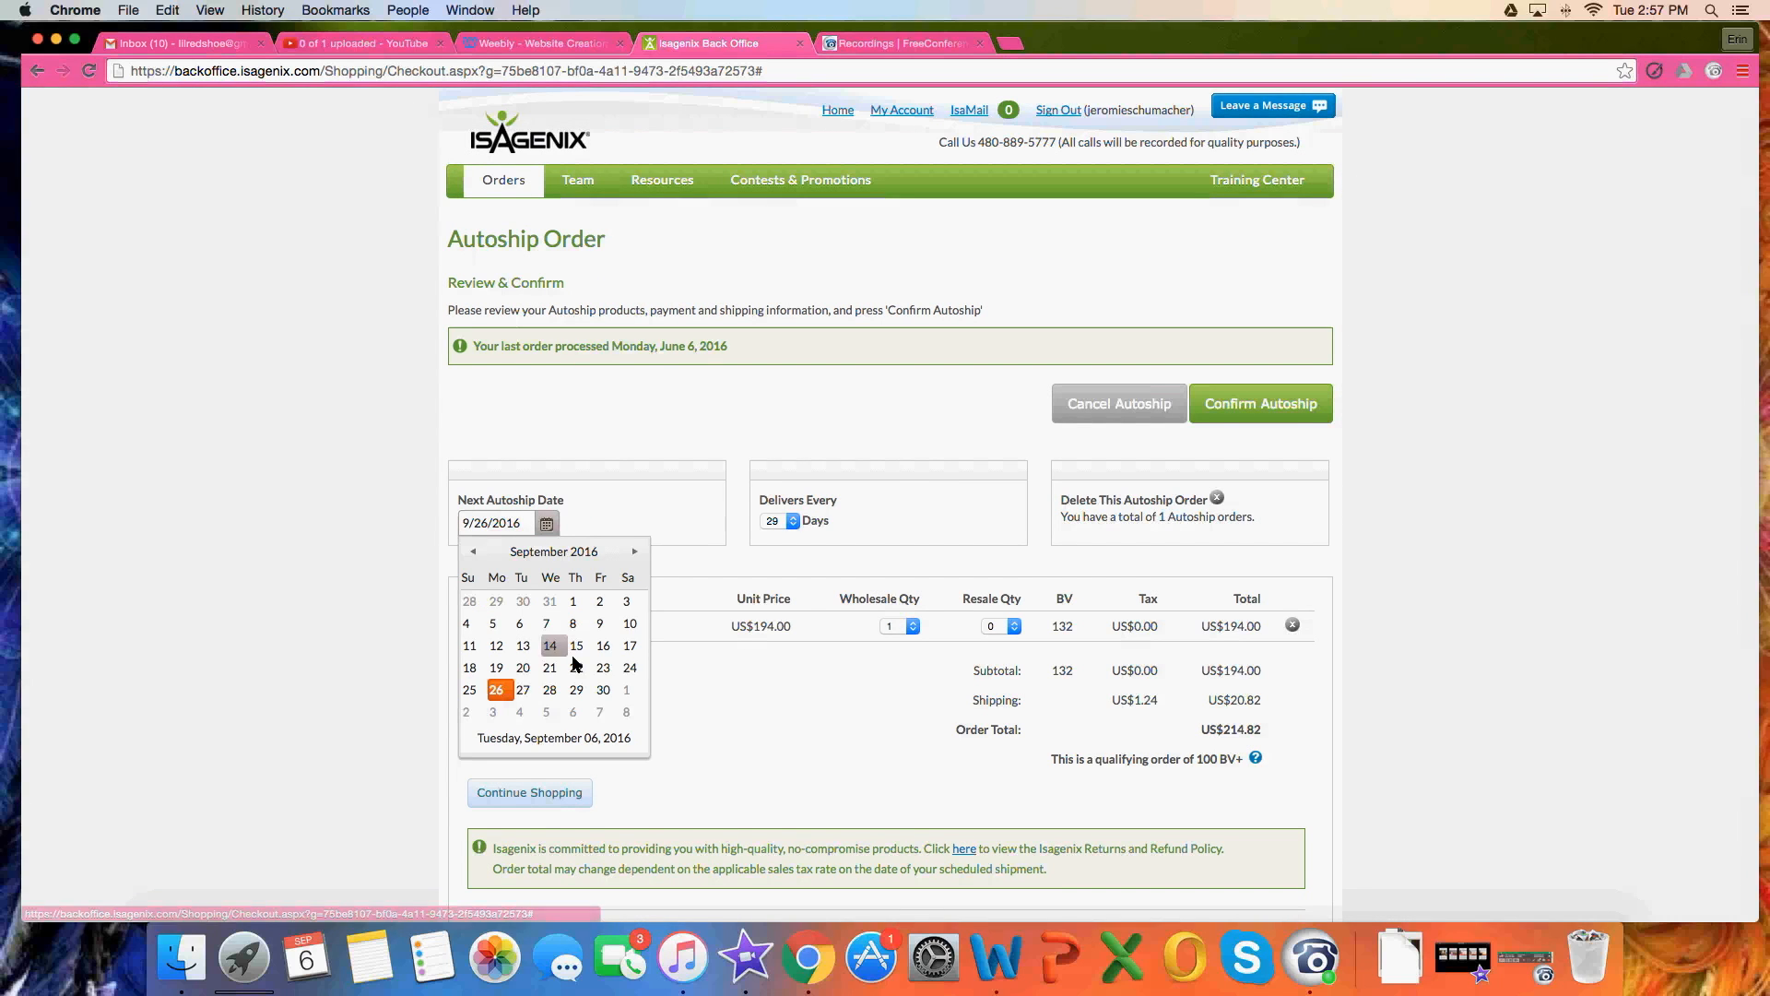
left_click(392, 599)
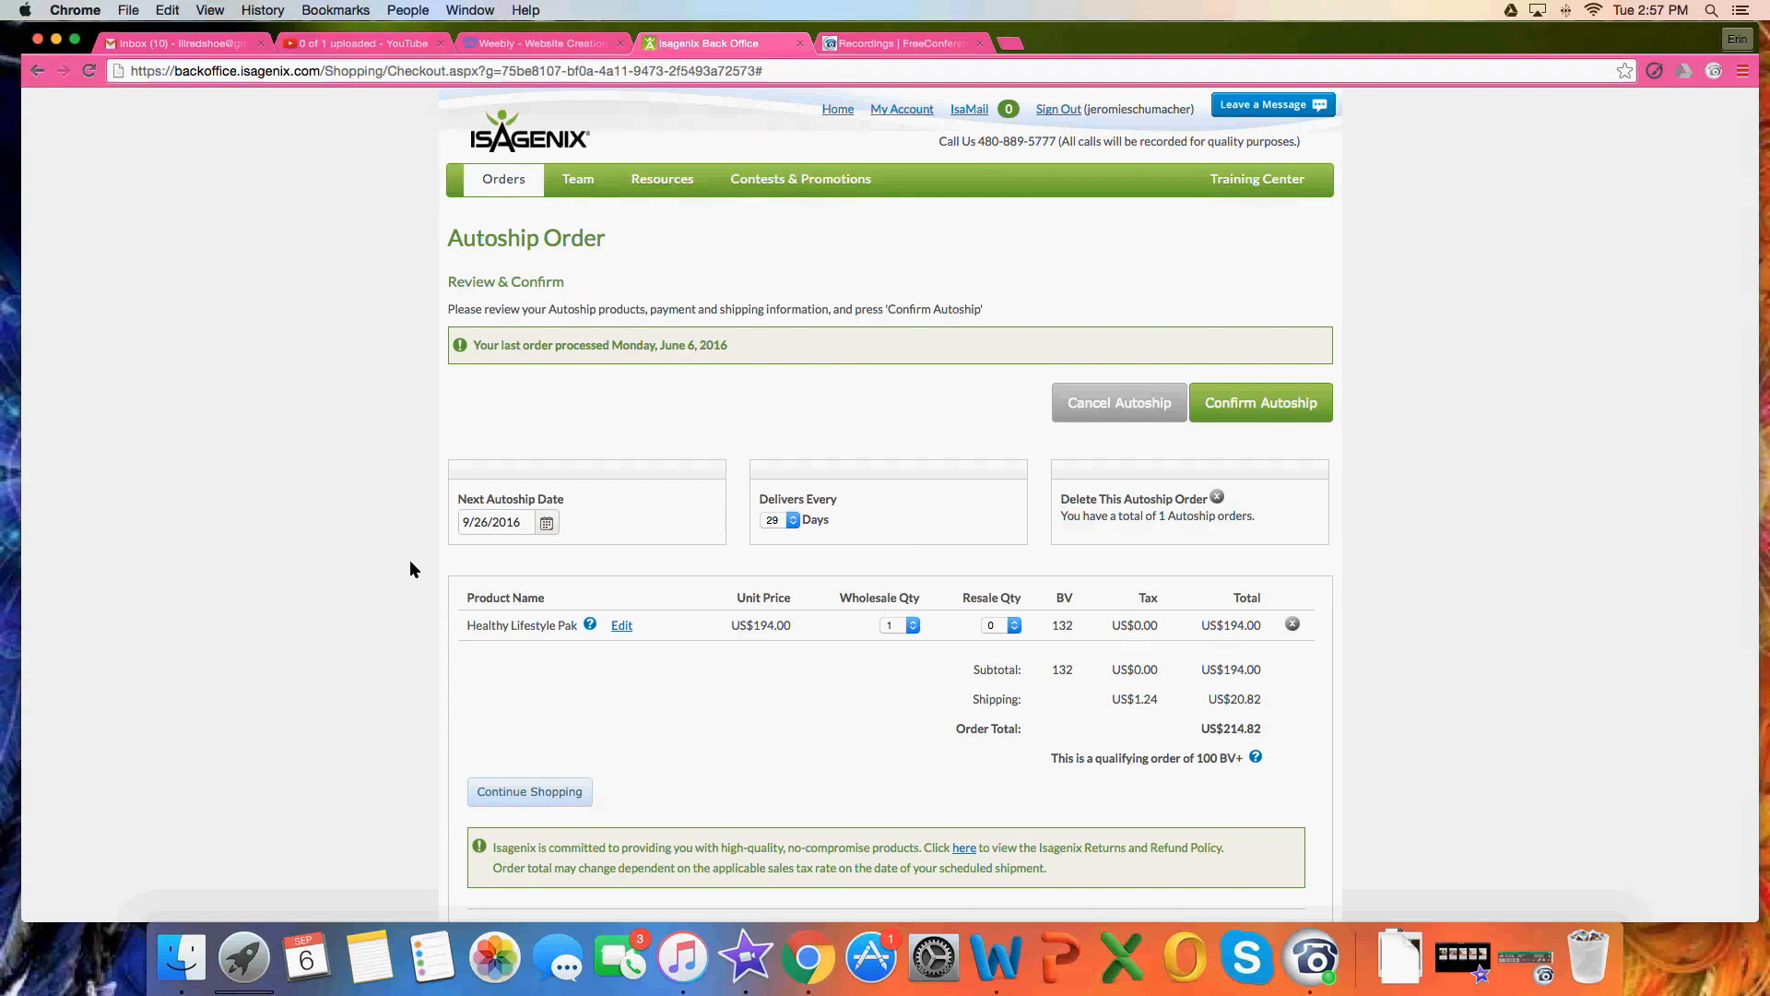
- Continue shopping from the Autoship order and open the IsaLean Bars Dairy-Free product under Snacks & Mini Meals
scroll(409, 569, "down", 1)
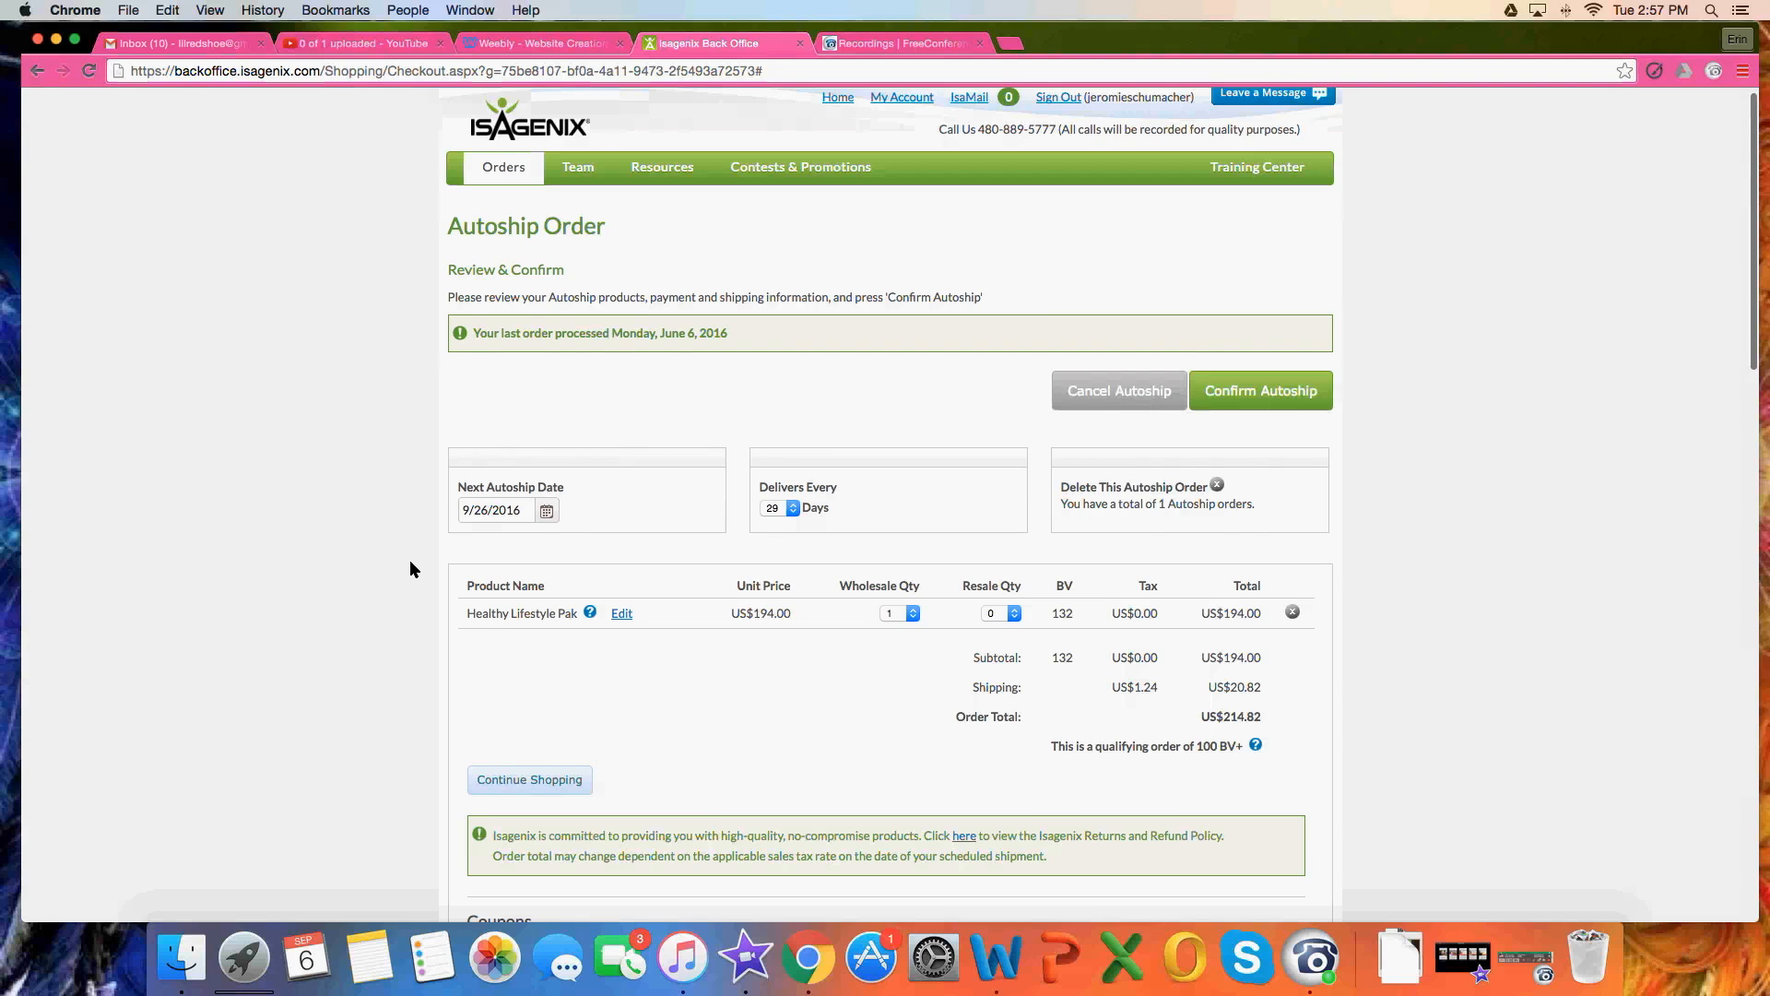
scroll(411, 569, "down", 3)
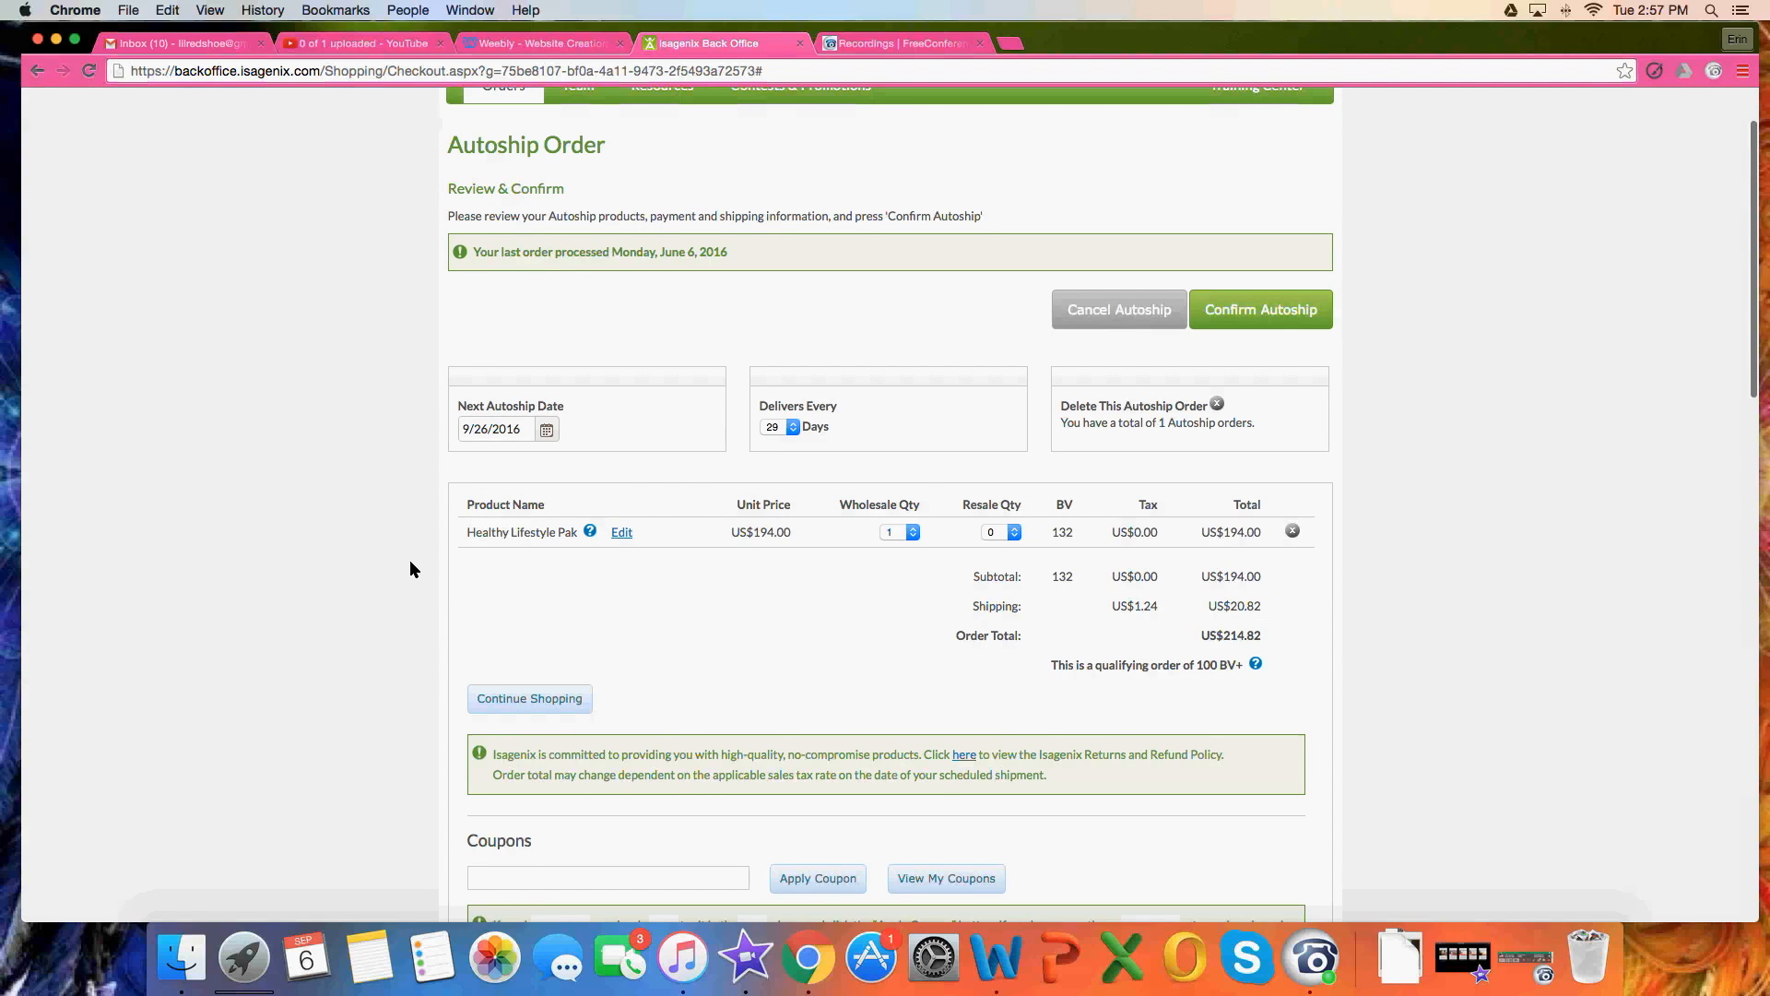
mouse_move(589, 537)
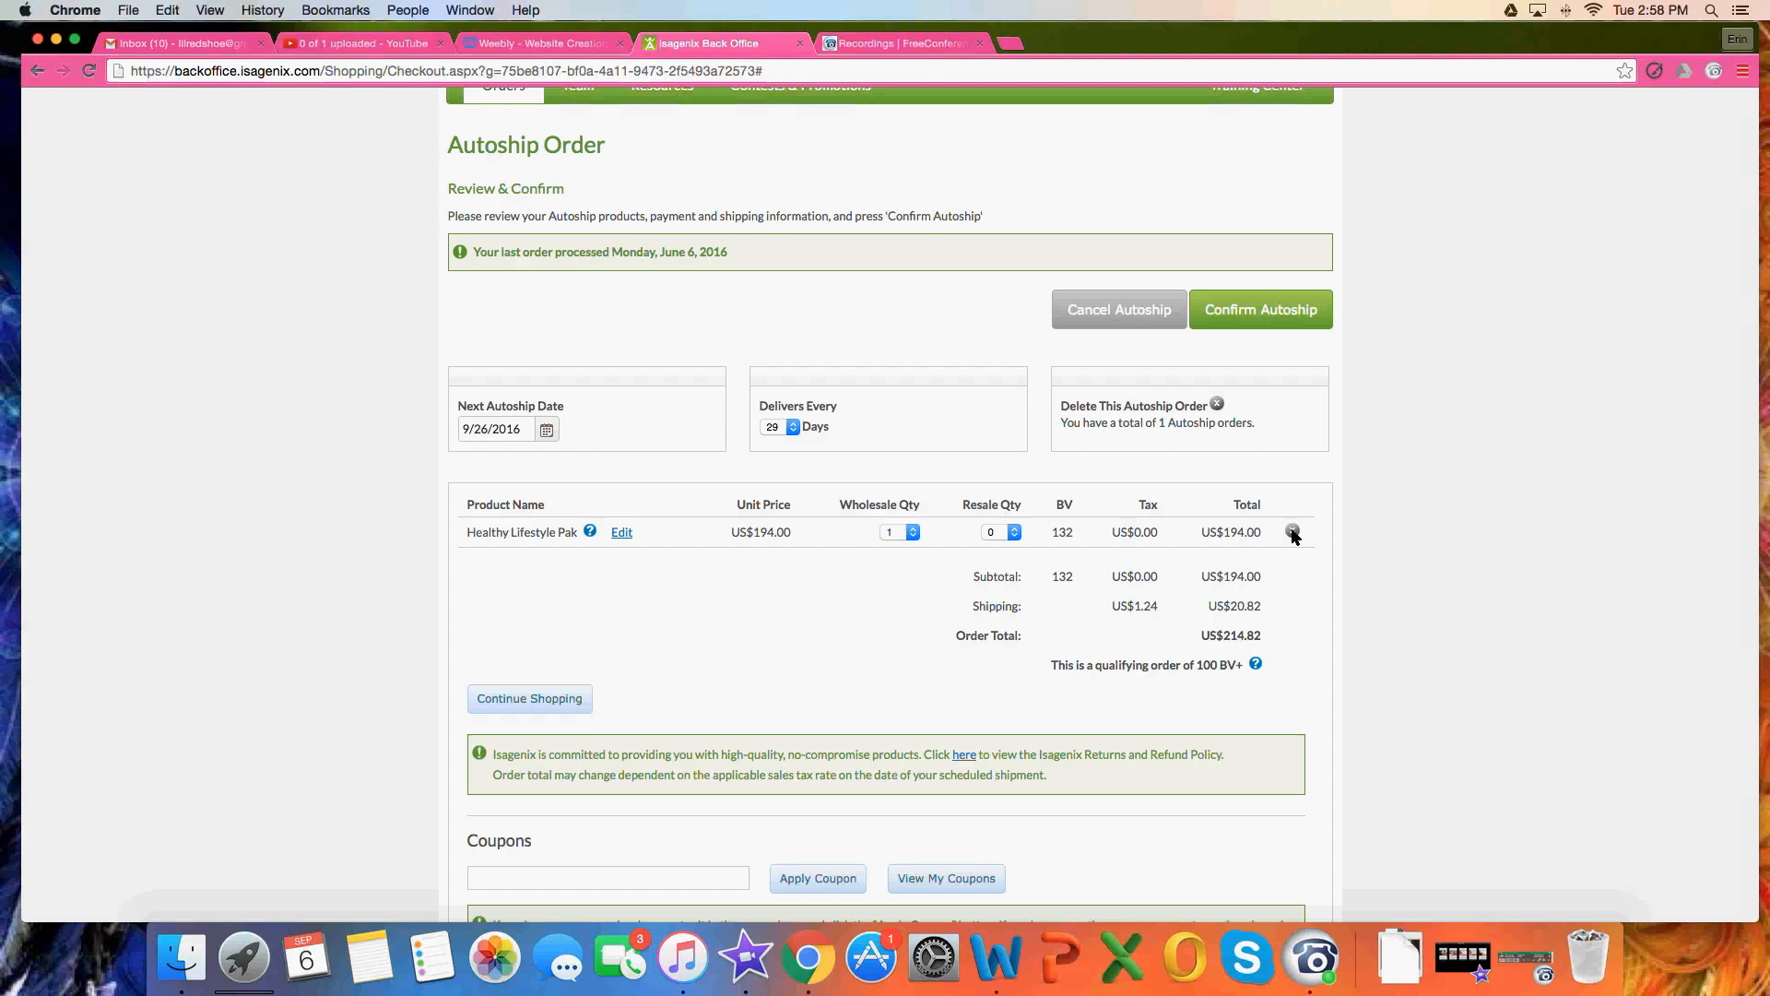
mouse_move(1296, 537)
left_click(541, 702)
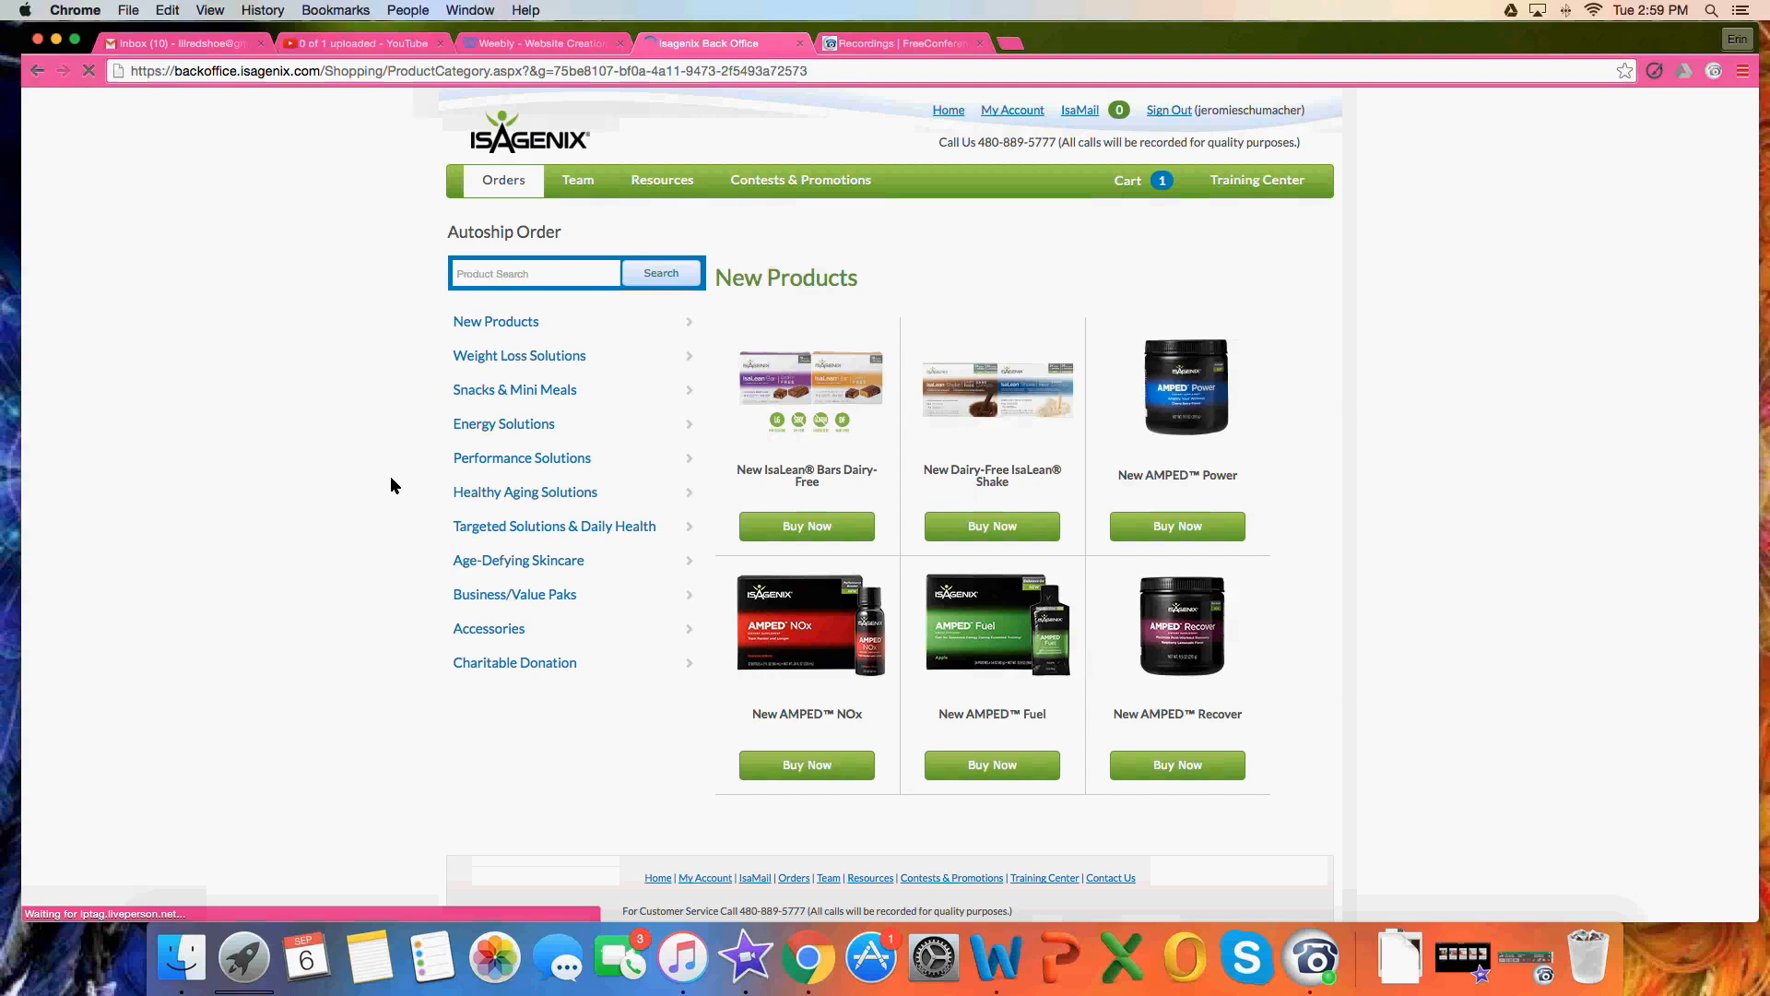
mouse_move(466, 388)
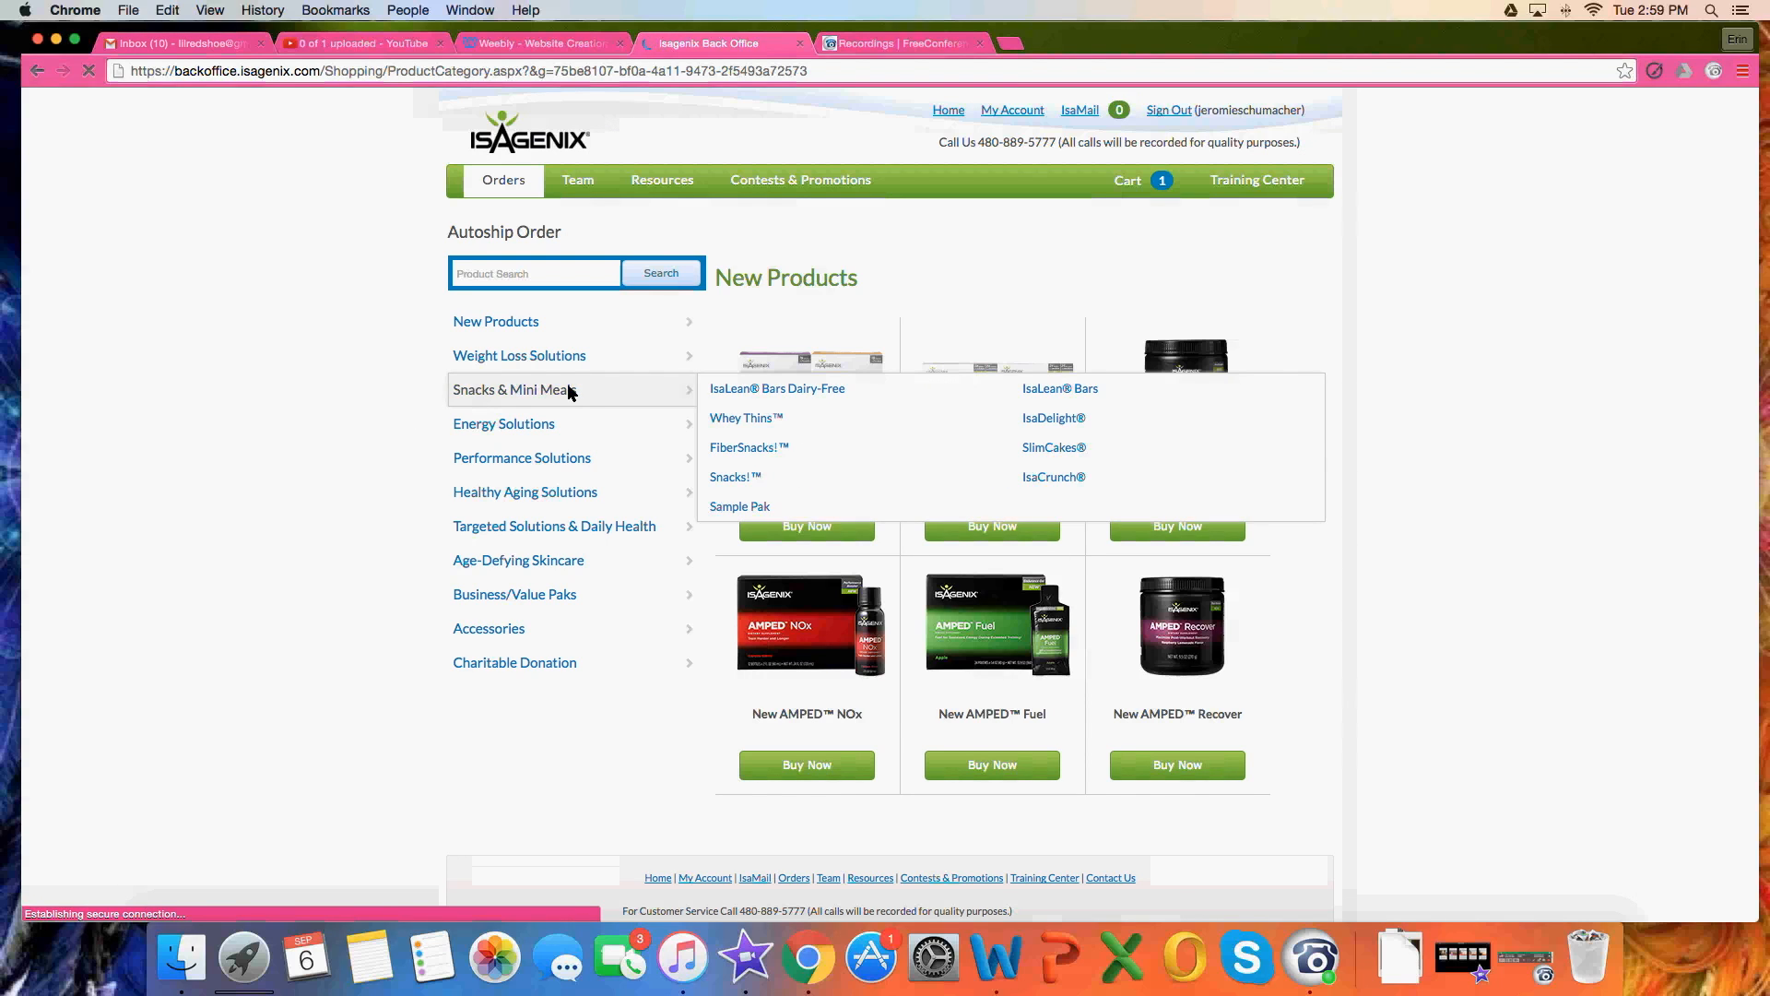
left_click(813, 389)
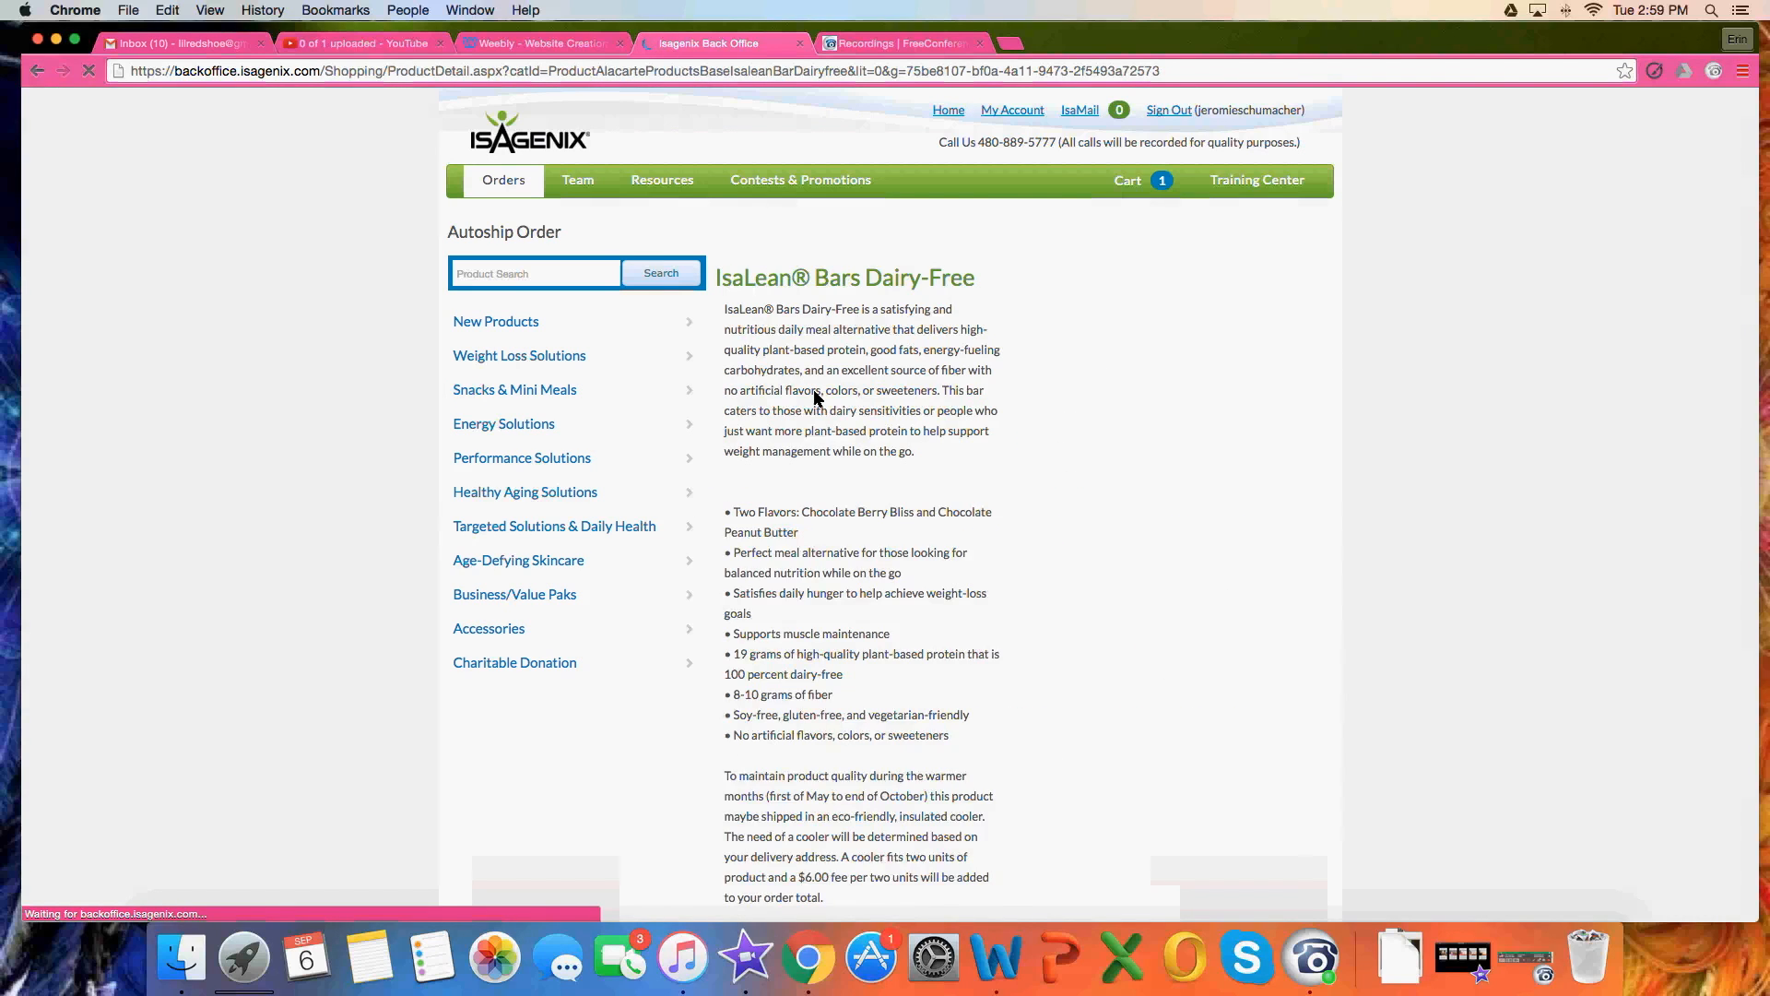
- Add a wholesale quantity of 6 IsaLean Bars Dairy-Free Chocolate Berry Bliss (10 bars) to the Autoship cart
scroll(815, 396, "down", 2)
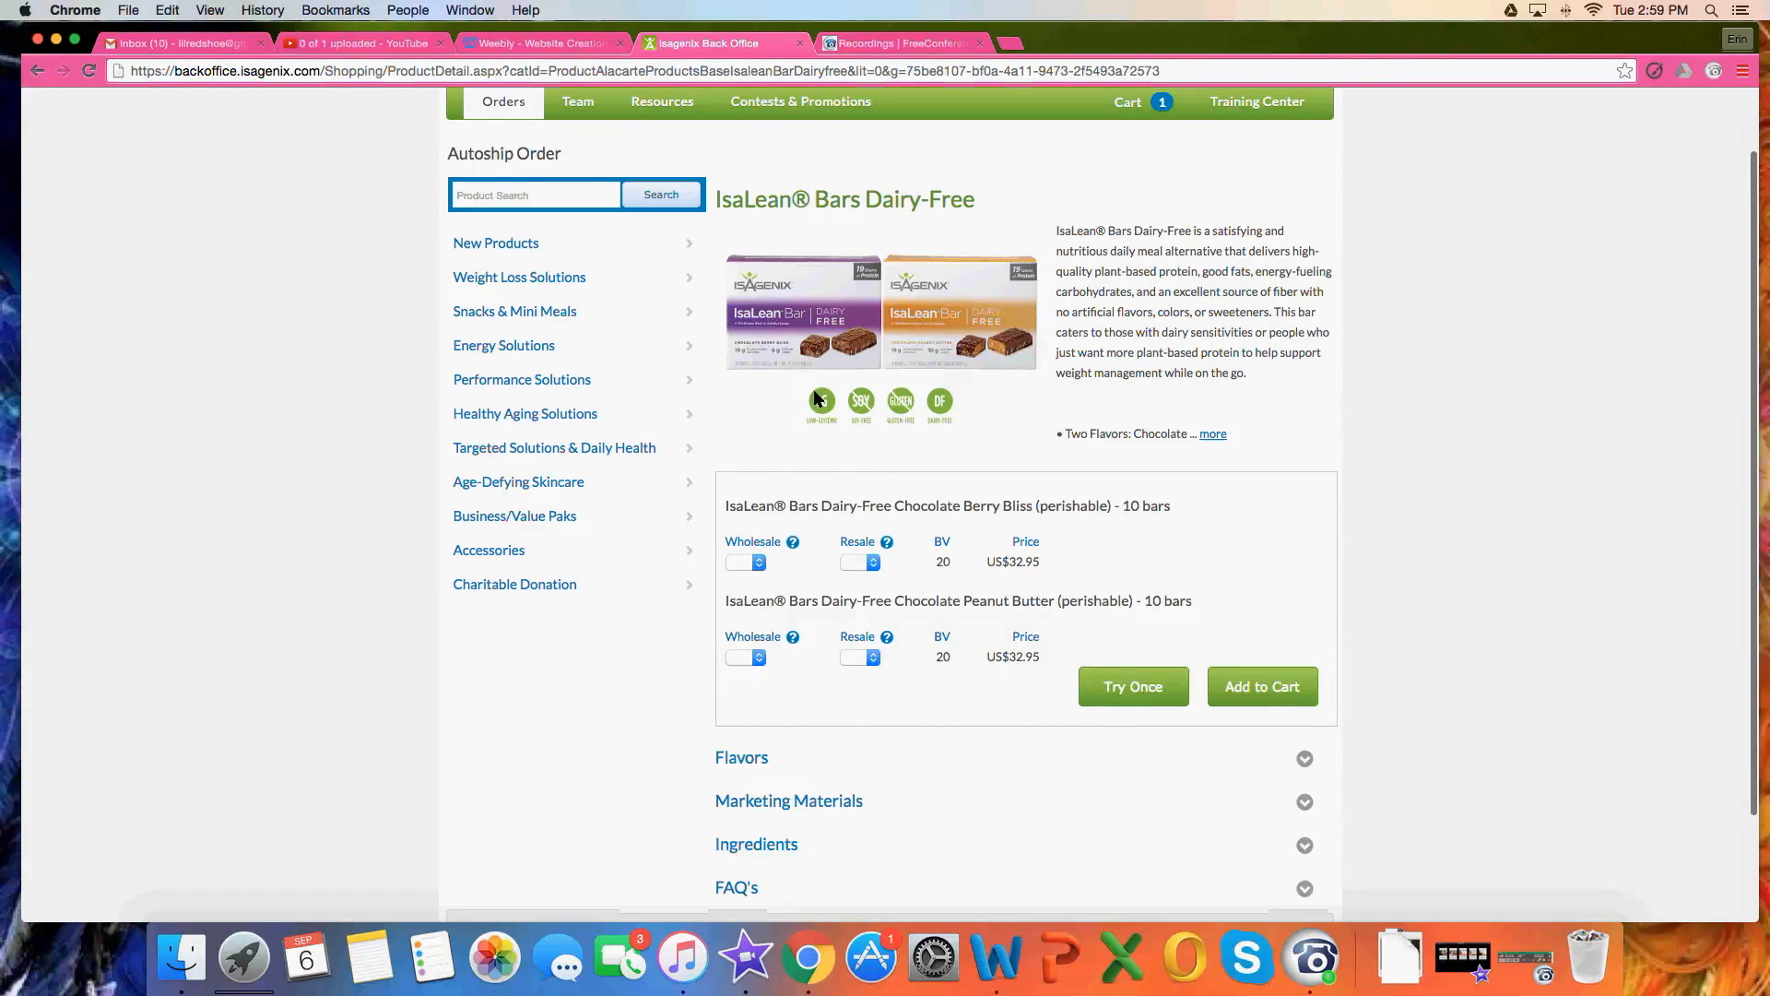
left_click(758, 562)
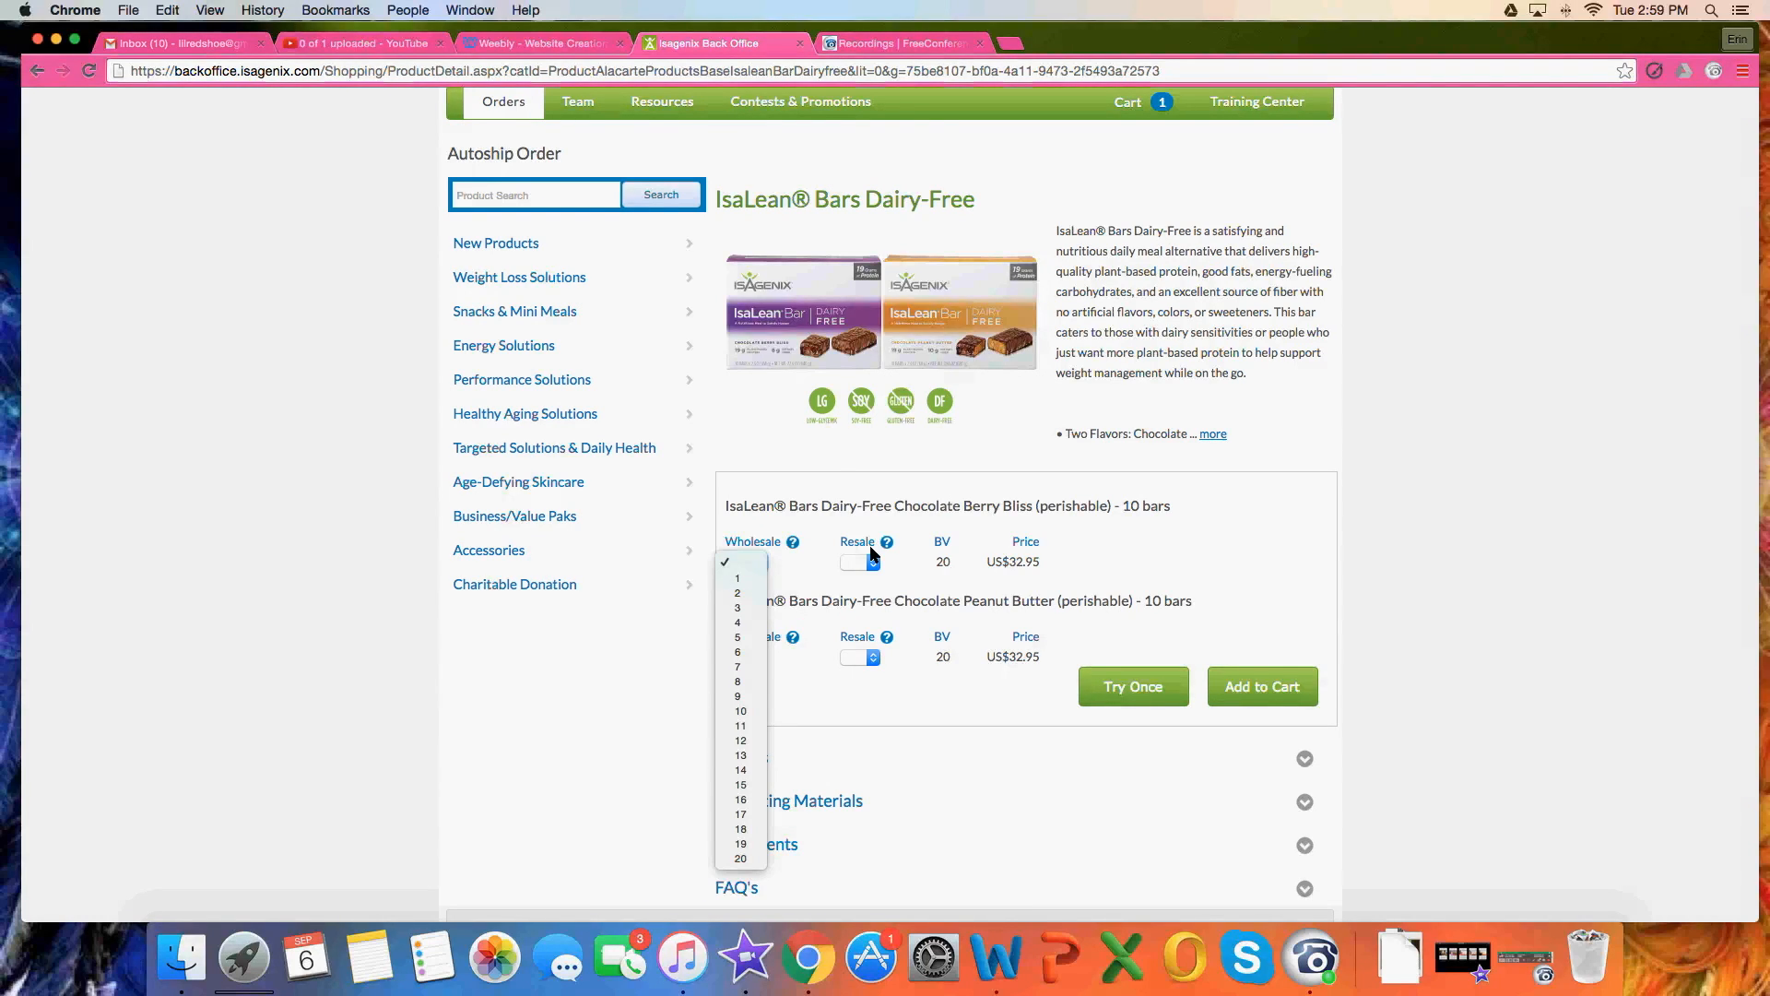
left_click(745, 581)
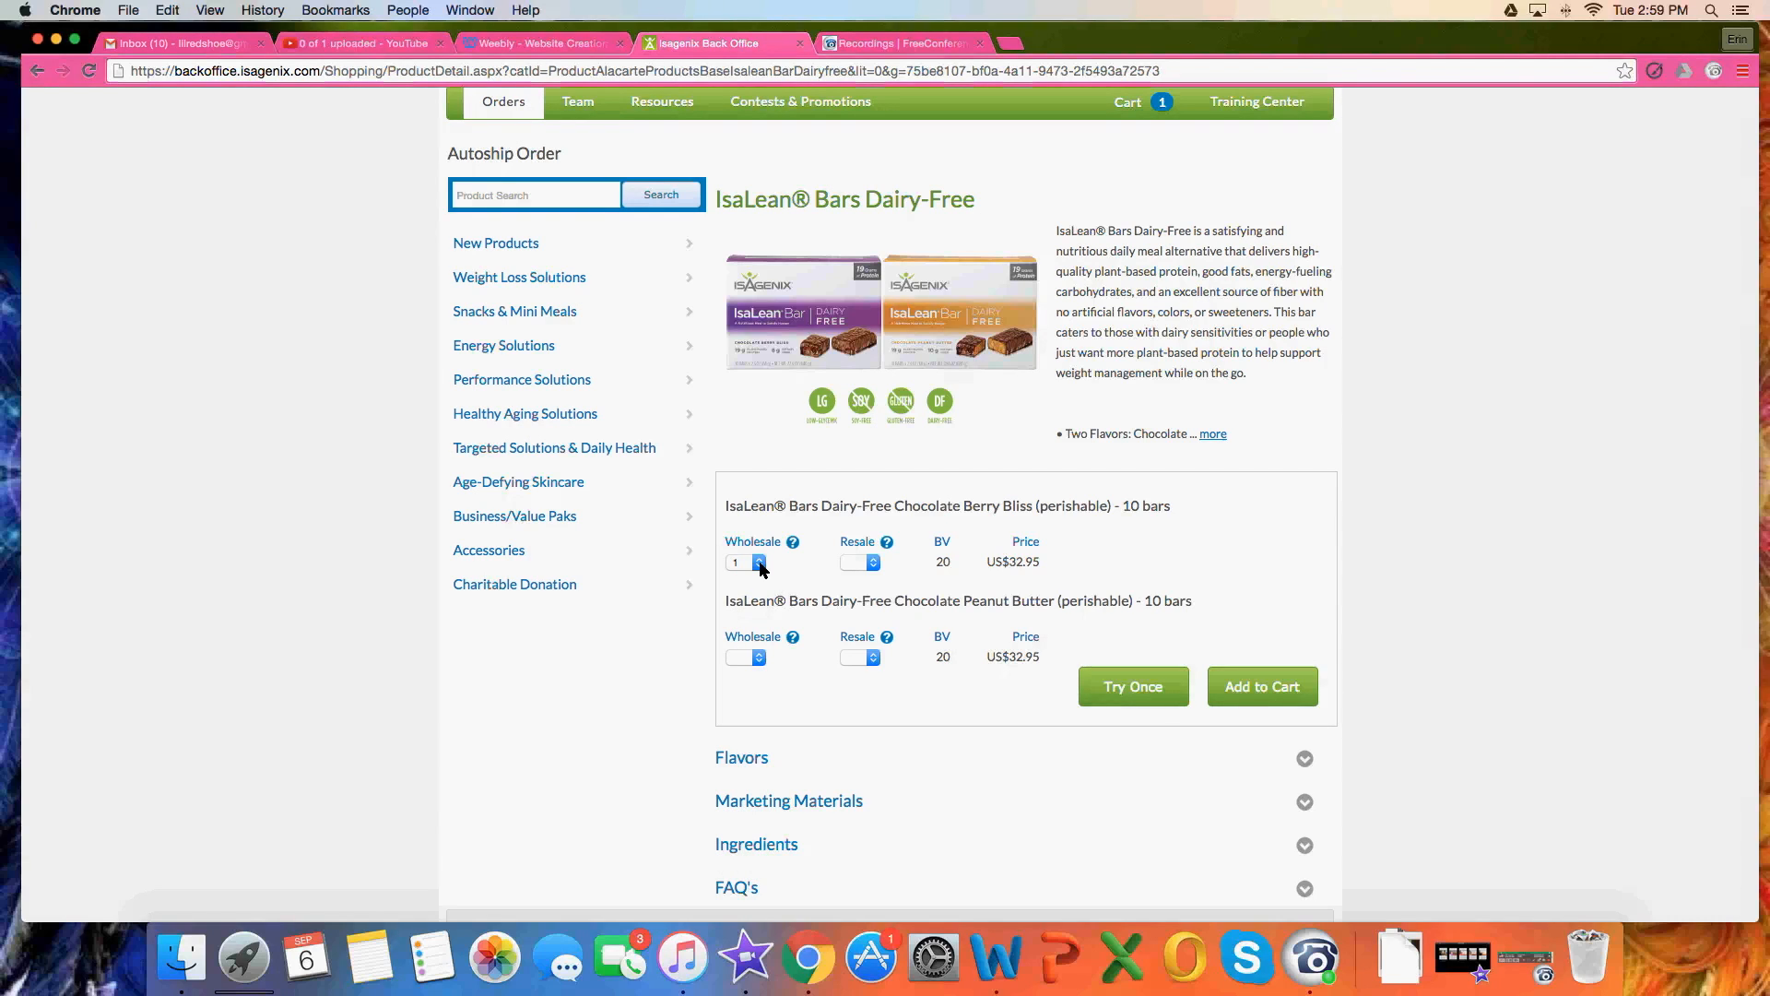
left_click(759, 563)
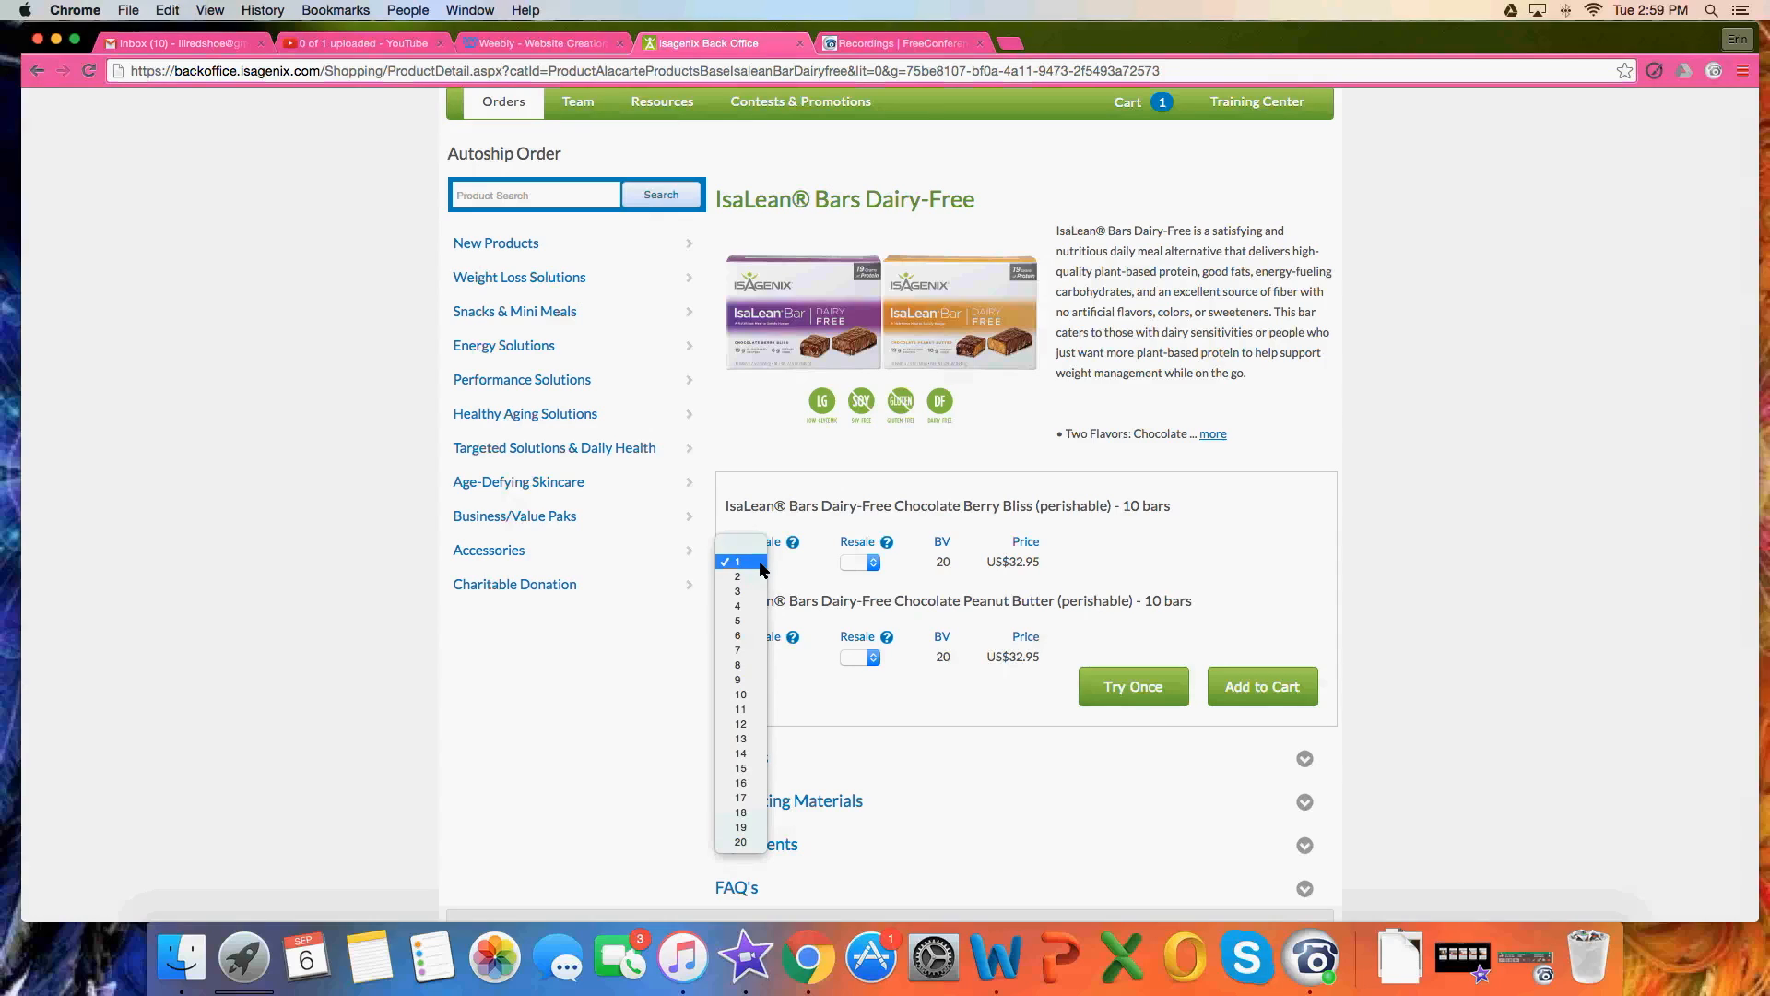
left_click(743, 636)
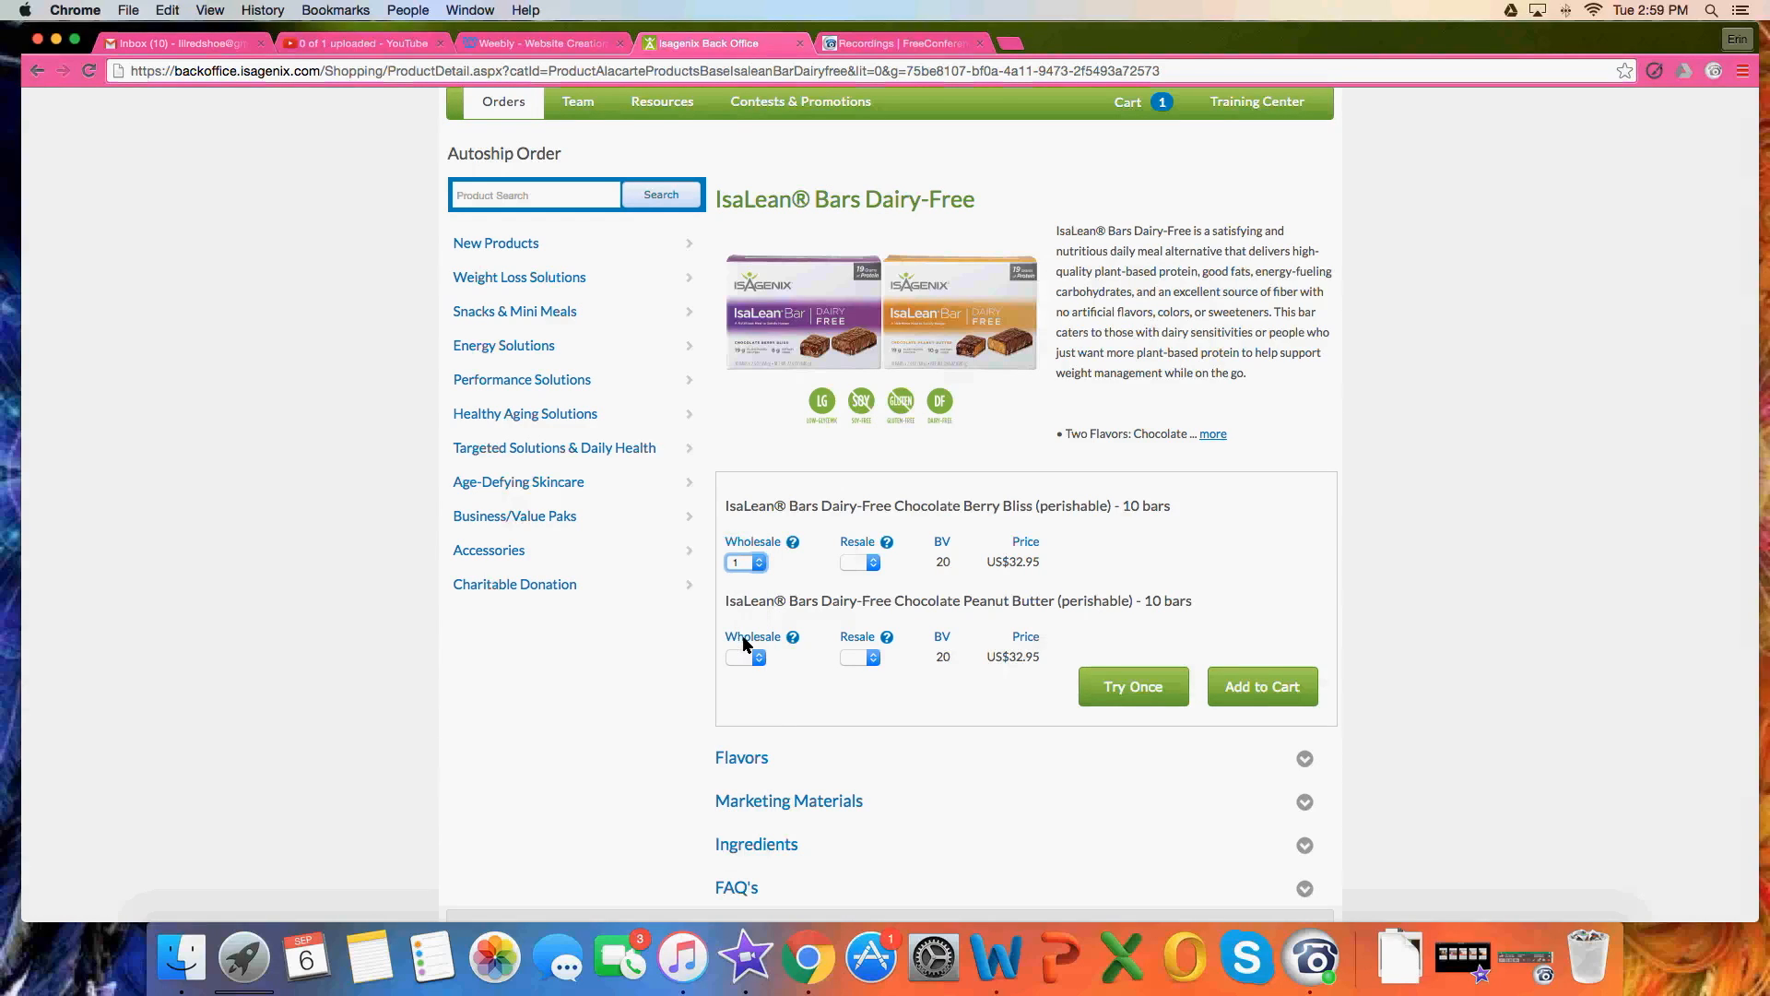
left_click(1263, 684)
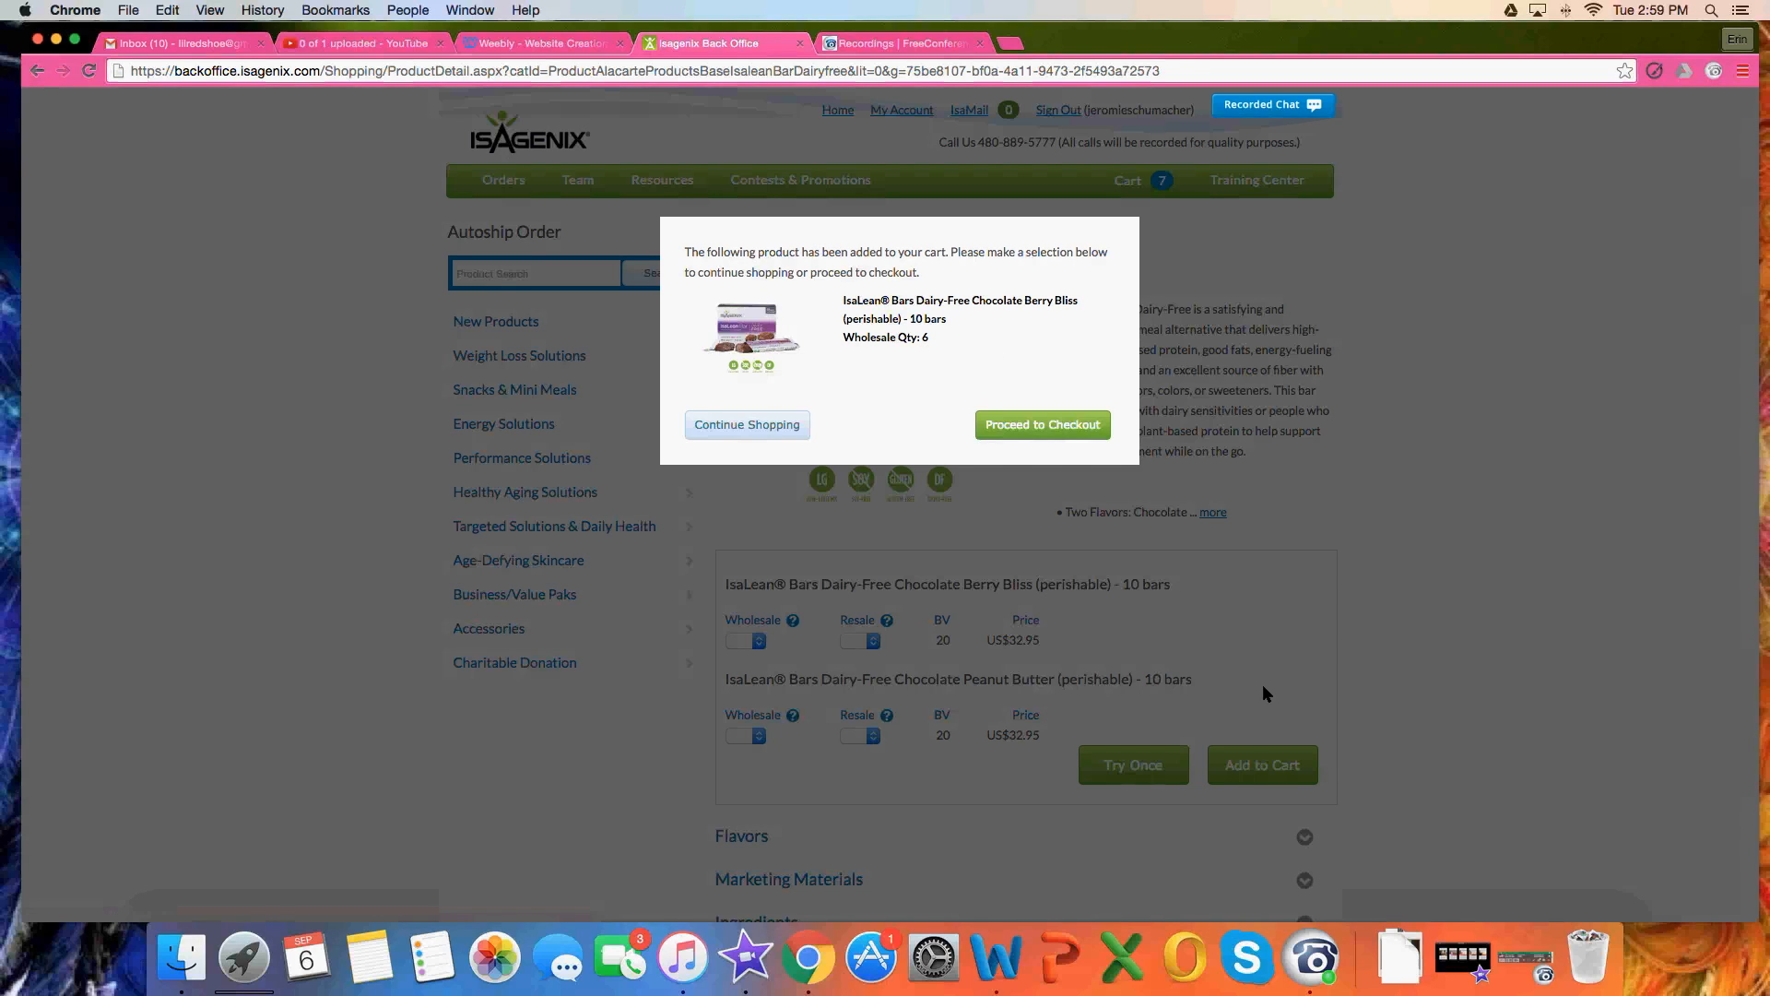
- Proceed to checkout and review the products and totals of the Autoship order
left_click(1034, 424)
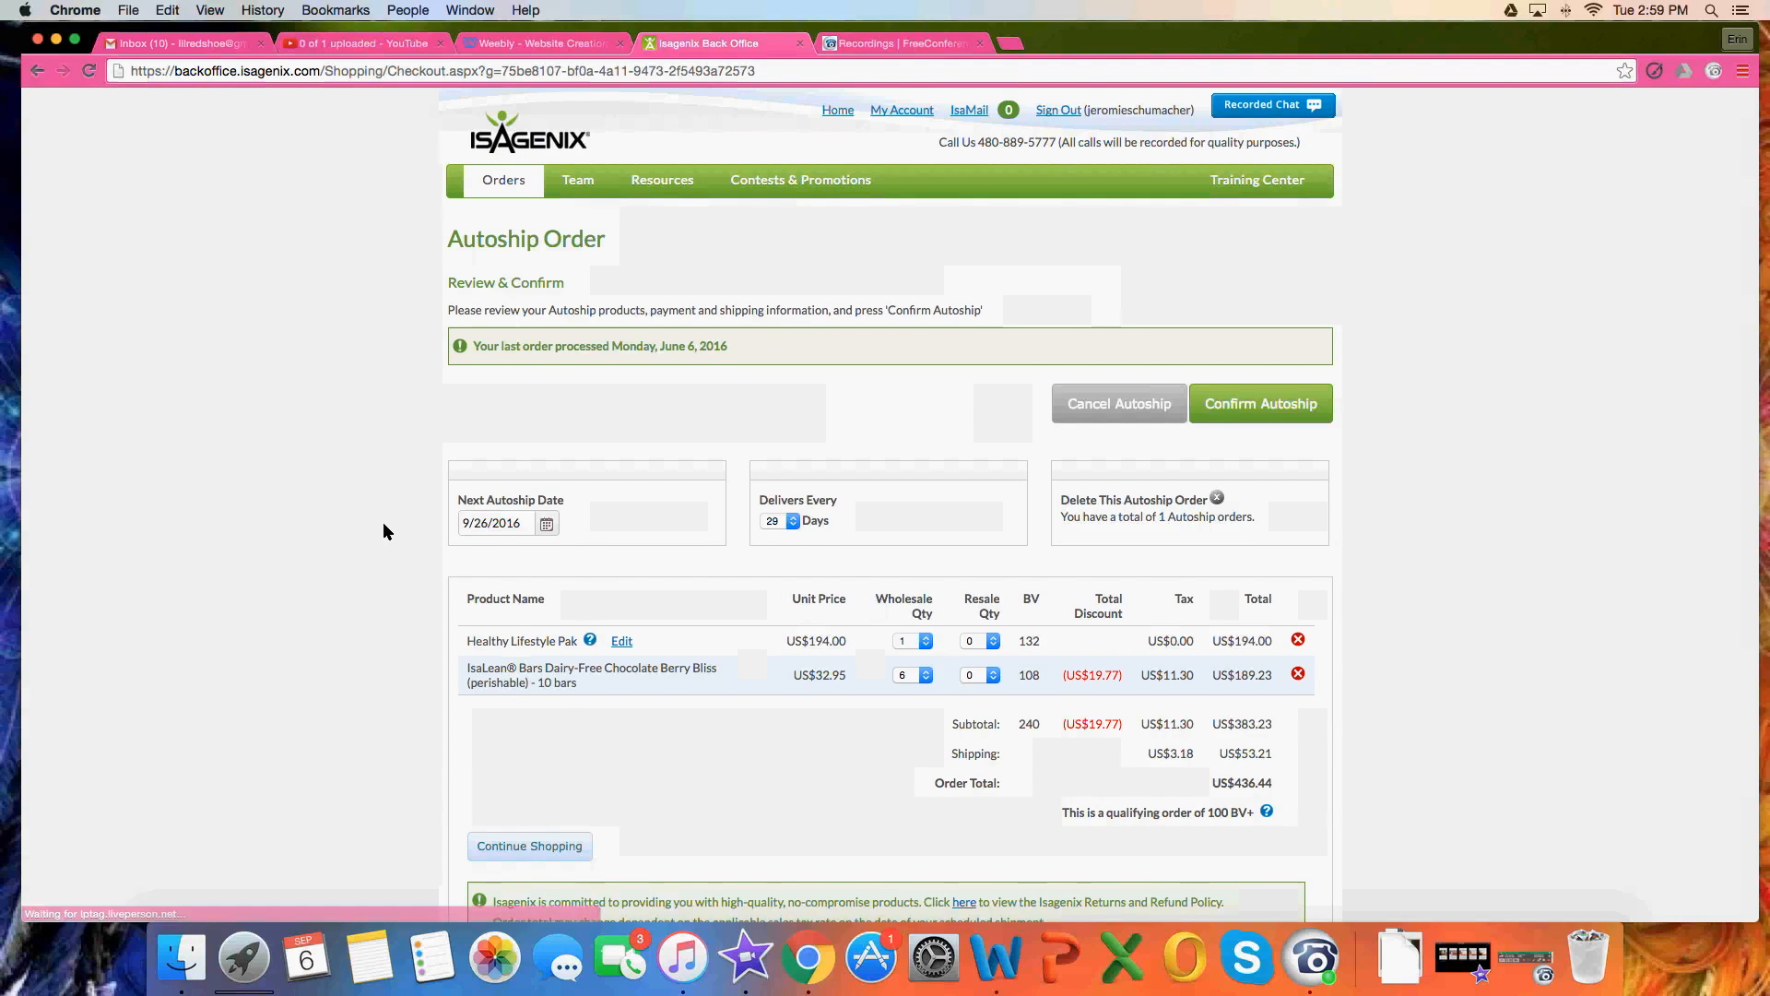
scroll(384, 522, "down", 1)
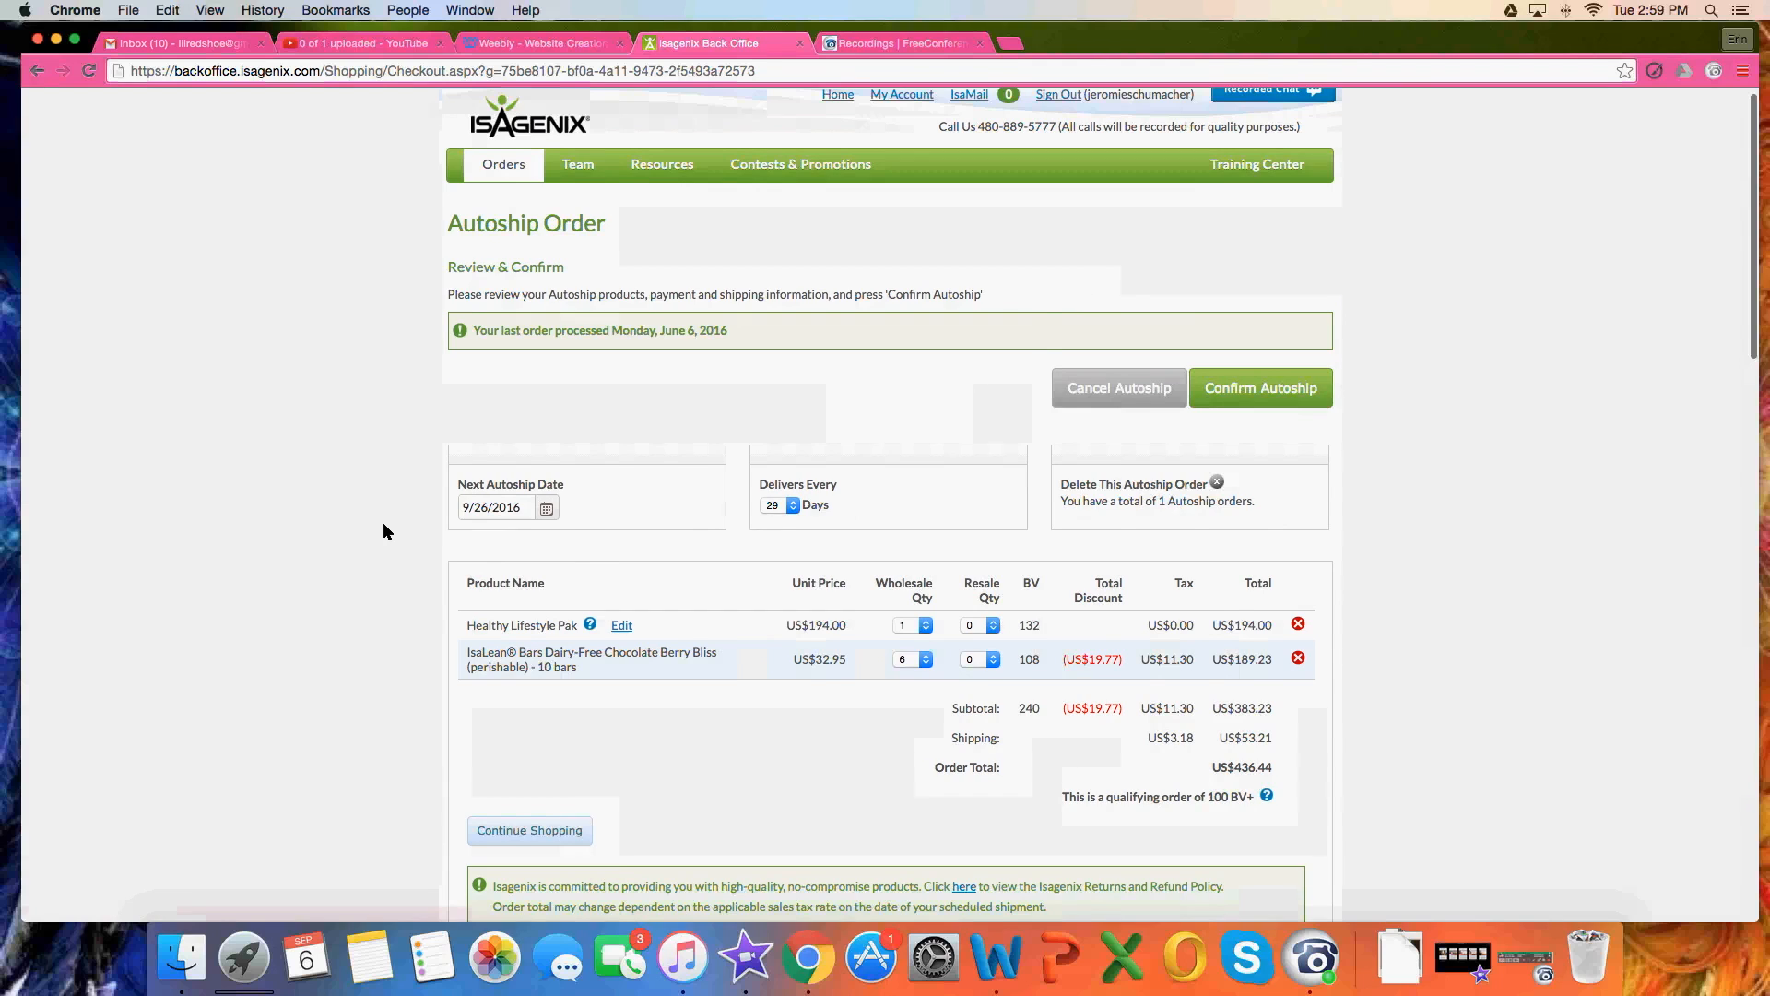
scroll(383, 531, "down", 3)
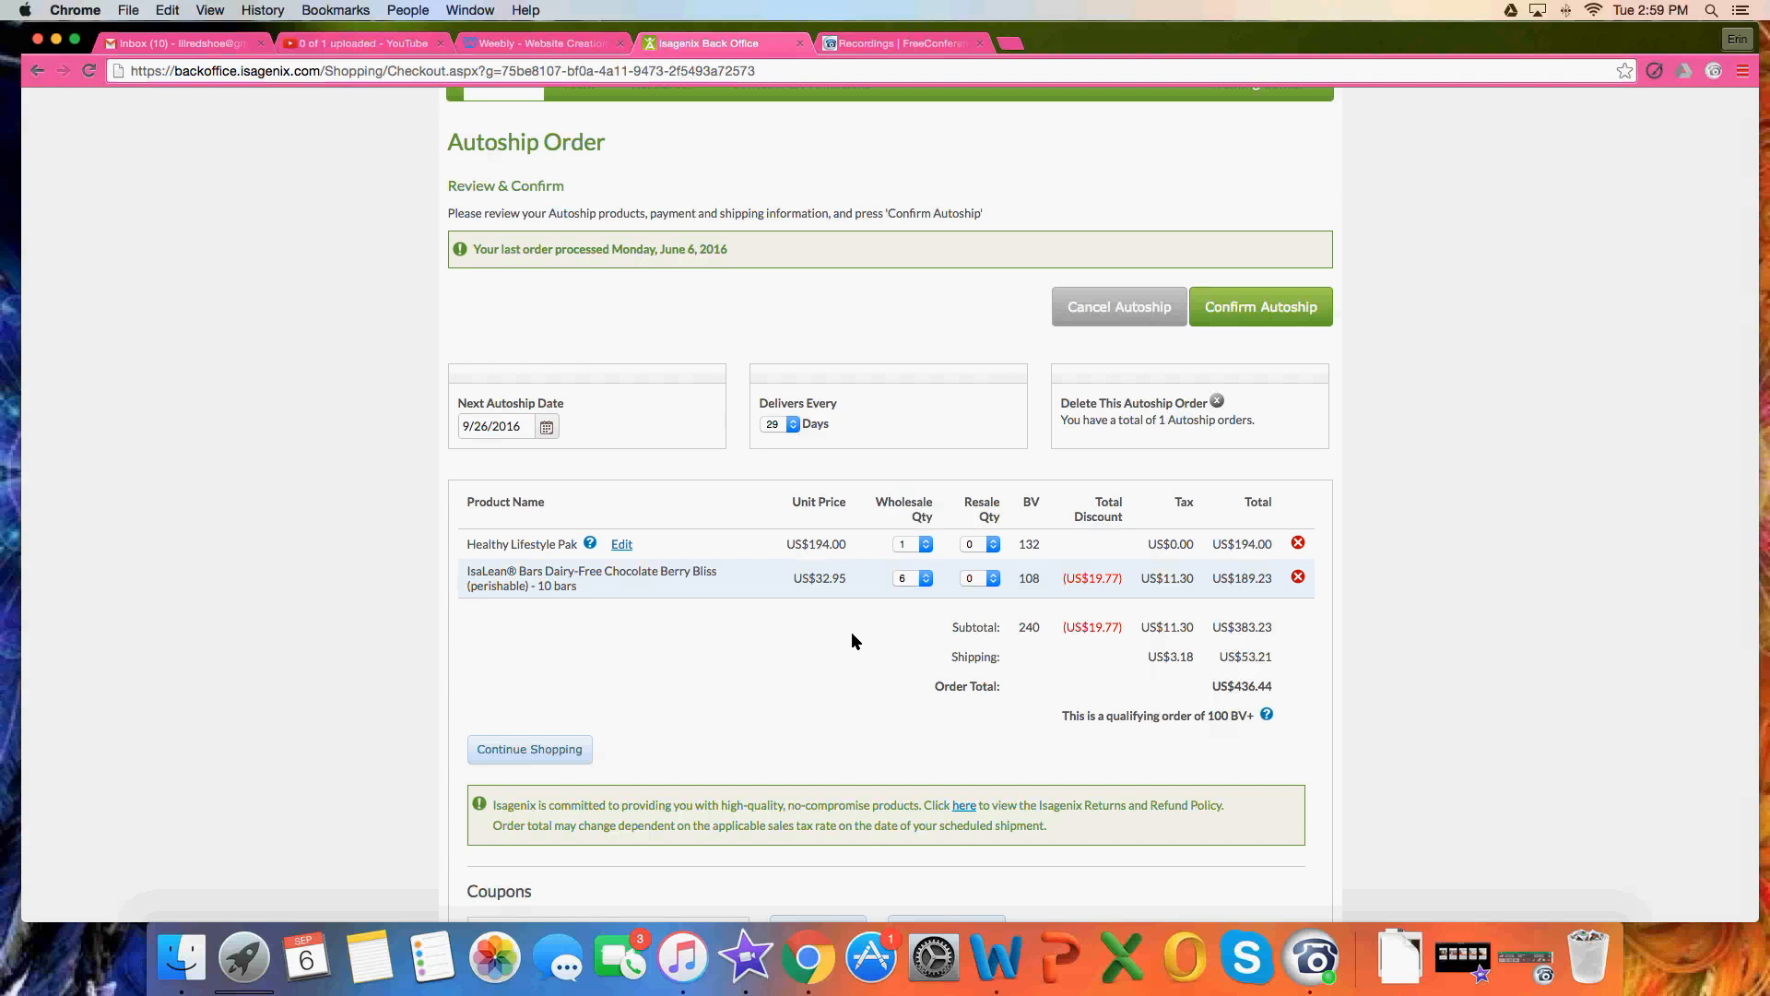
- Set the wholesale quantity of the IsaLean Bars Dairy-Free Chocolate Berry Bliss to 2 and remove the Healthy Lifestyle Pak from the Autoship order
left_click(926, 579)
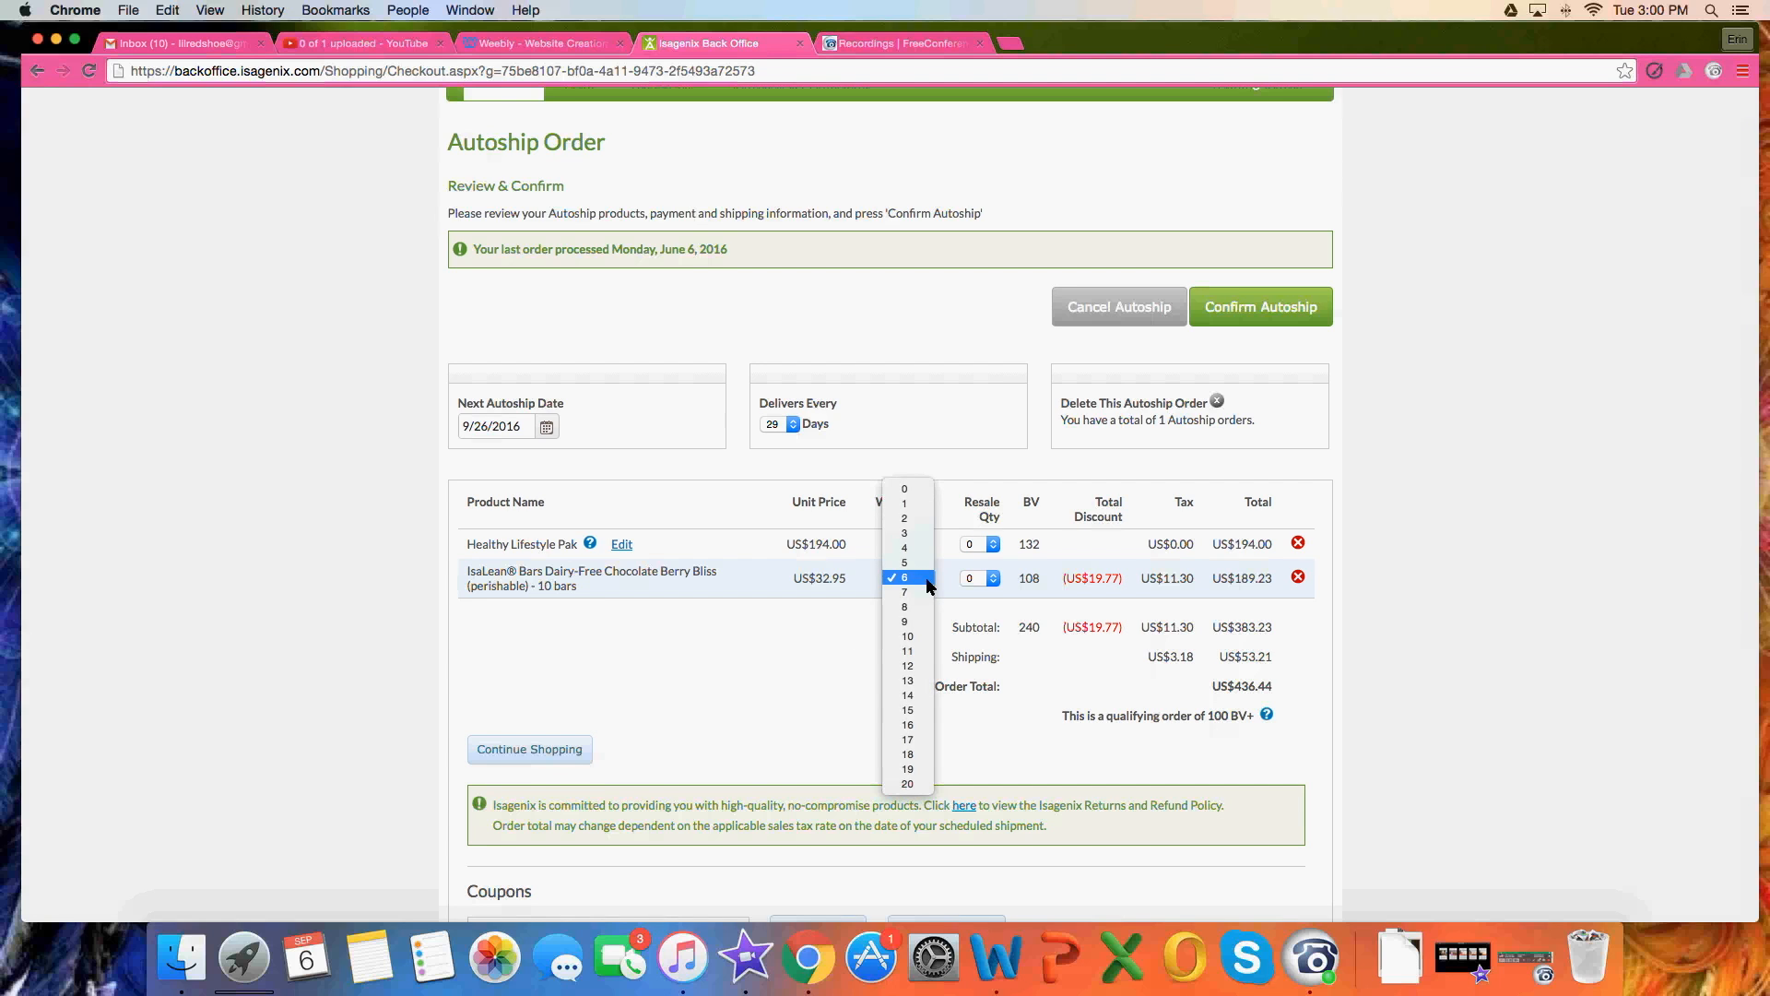
left_click(909, 518)
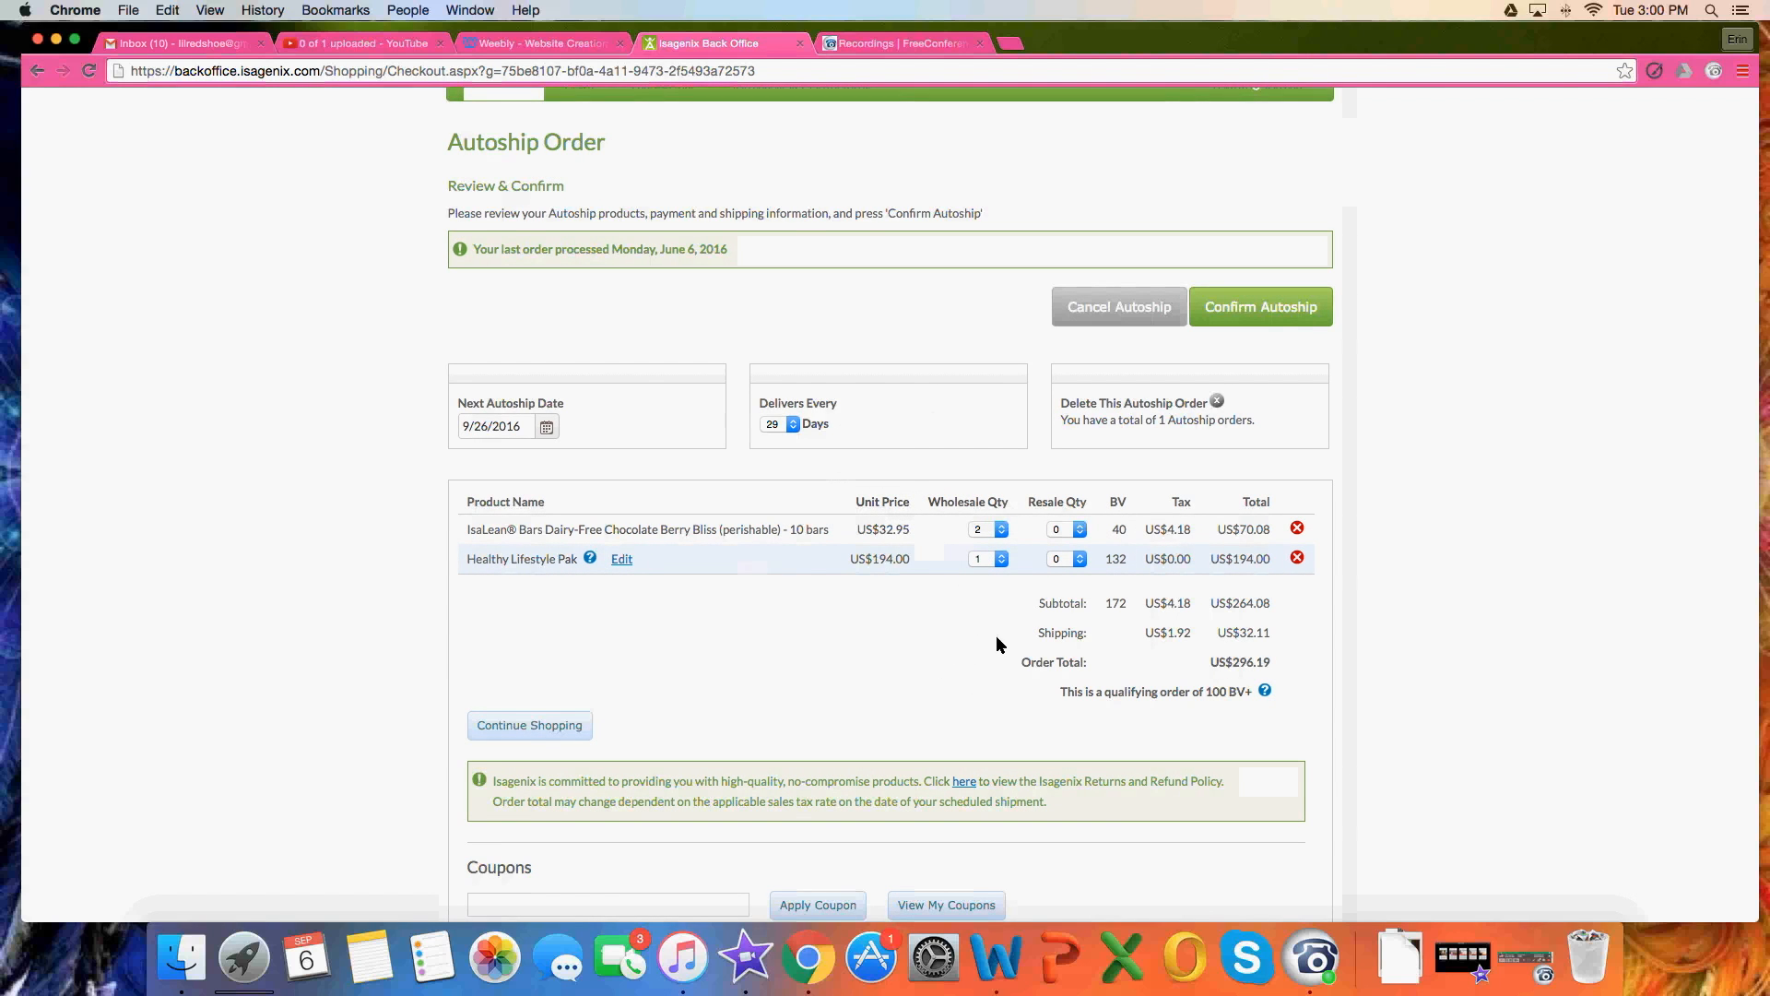
left_click(1297, 558)
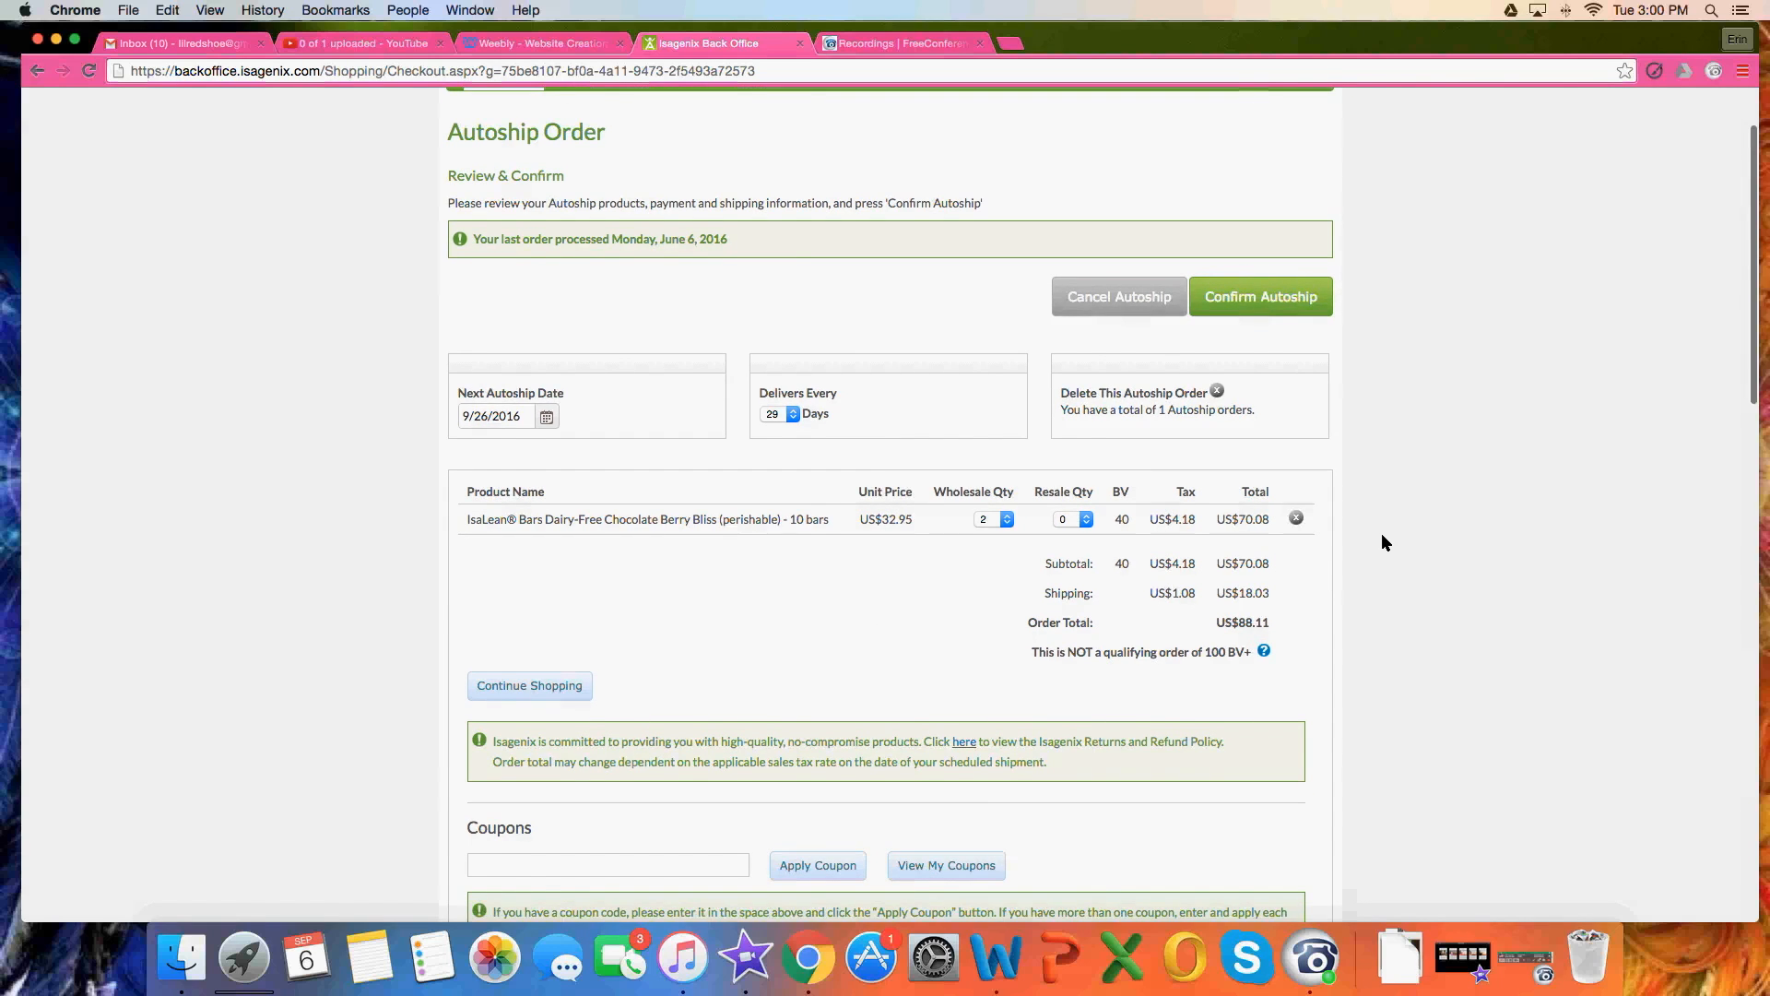
- View the member coupons available for the Autoship order and close the coupon list
scroll(1381, 533, "down", 3)
scroll(1381, 535, "down", 7)
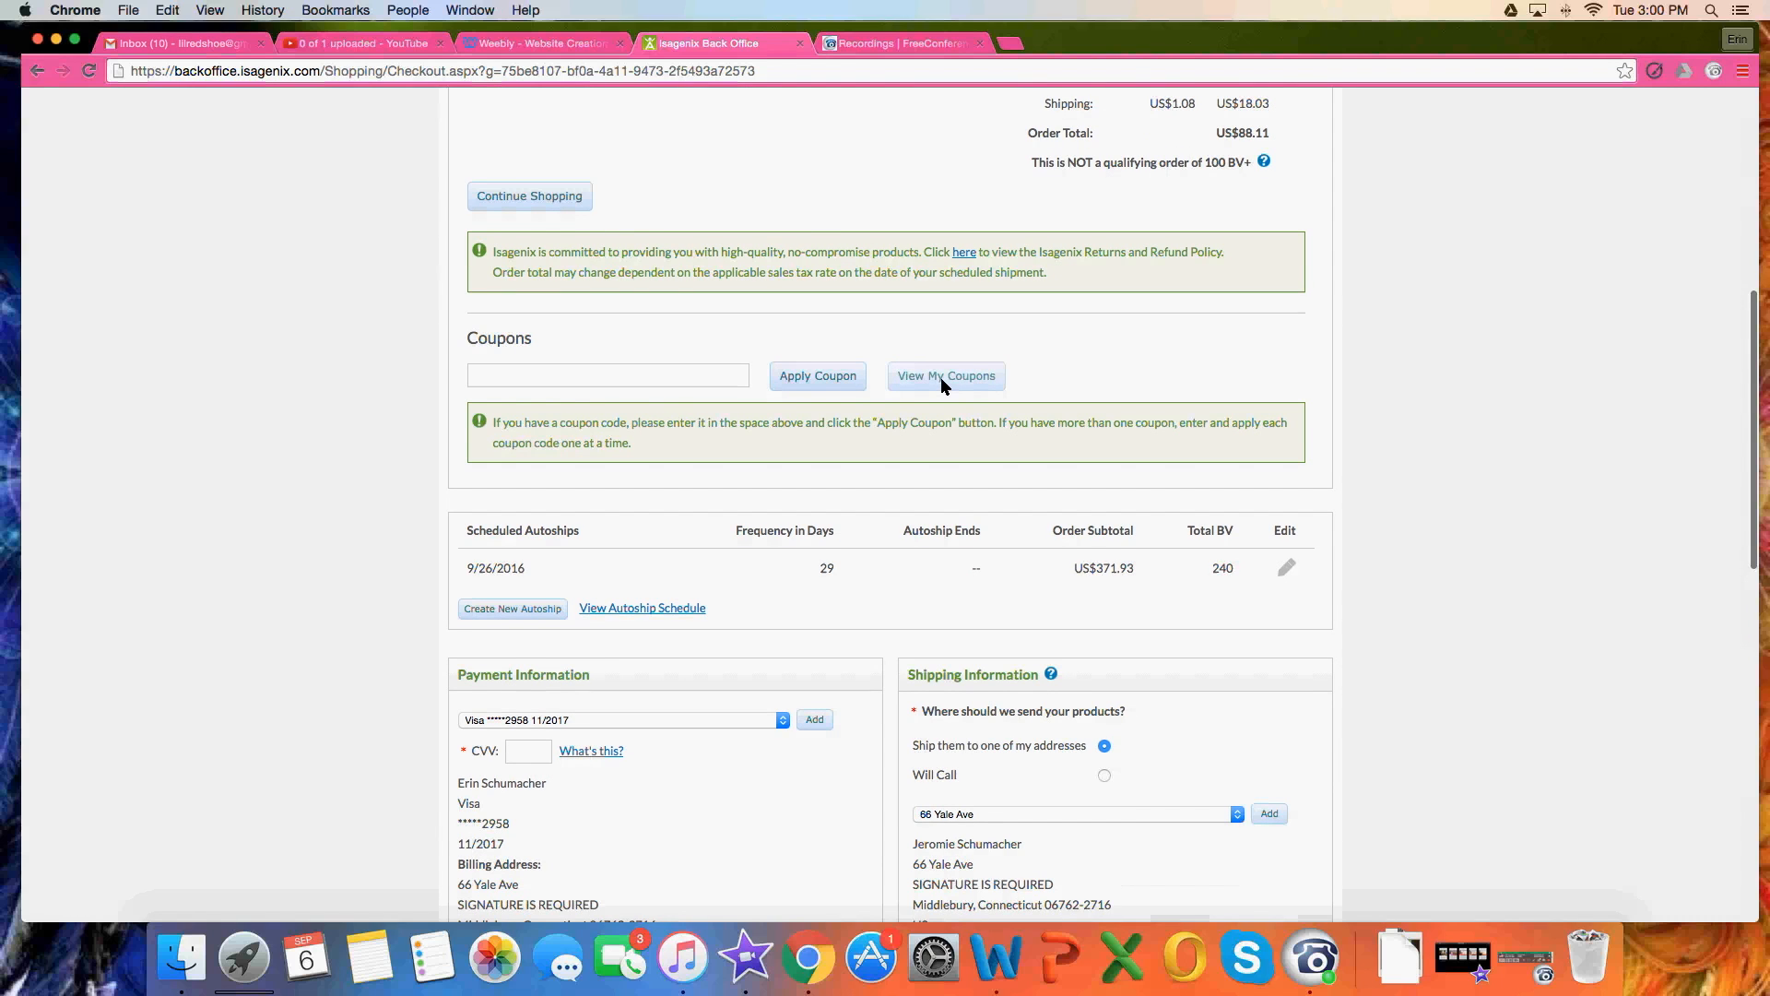
scroll(940, 378, "up", 1)
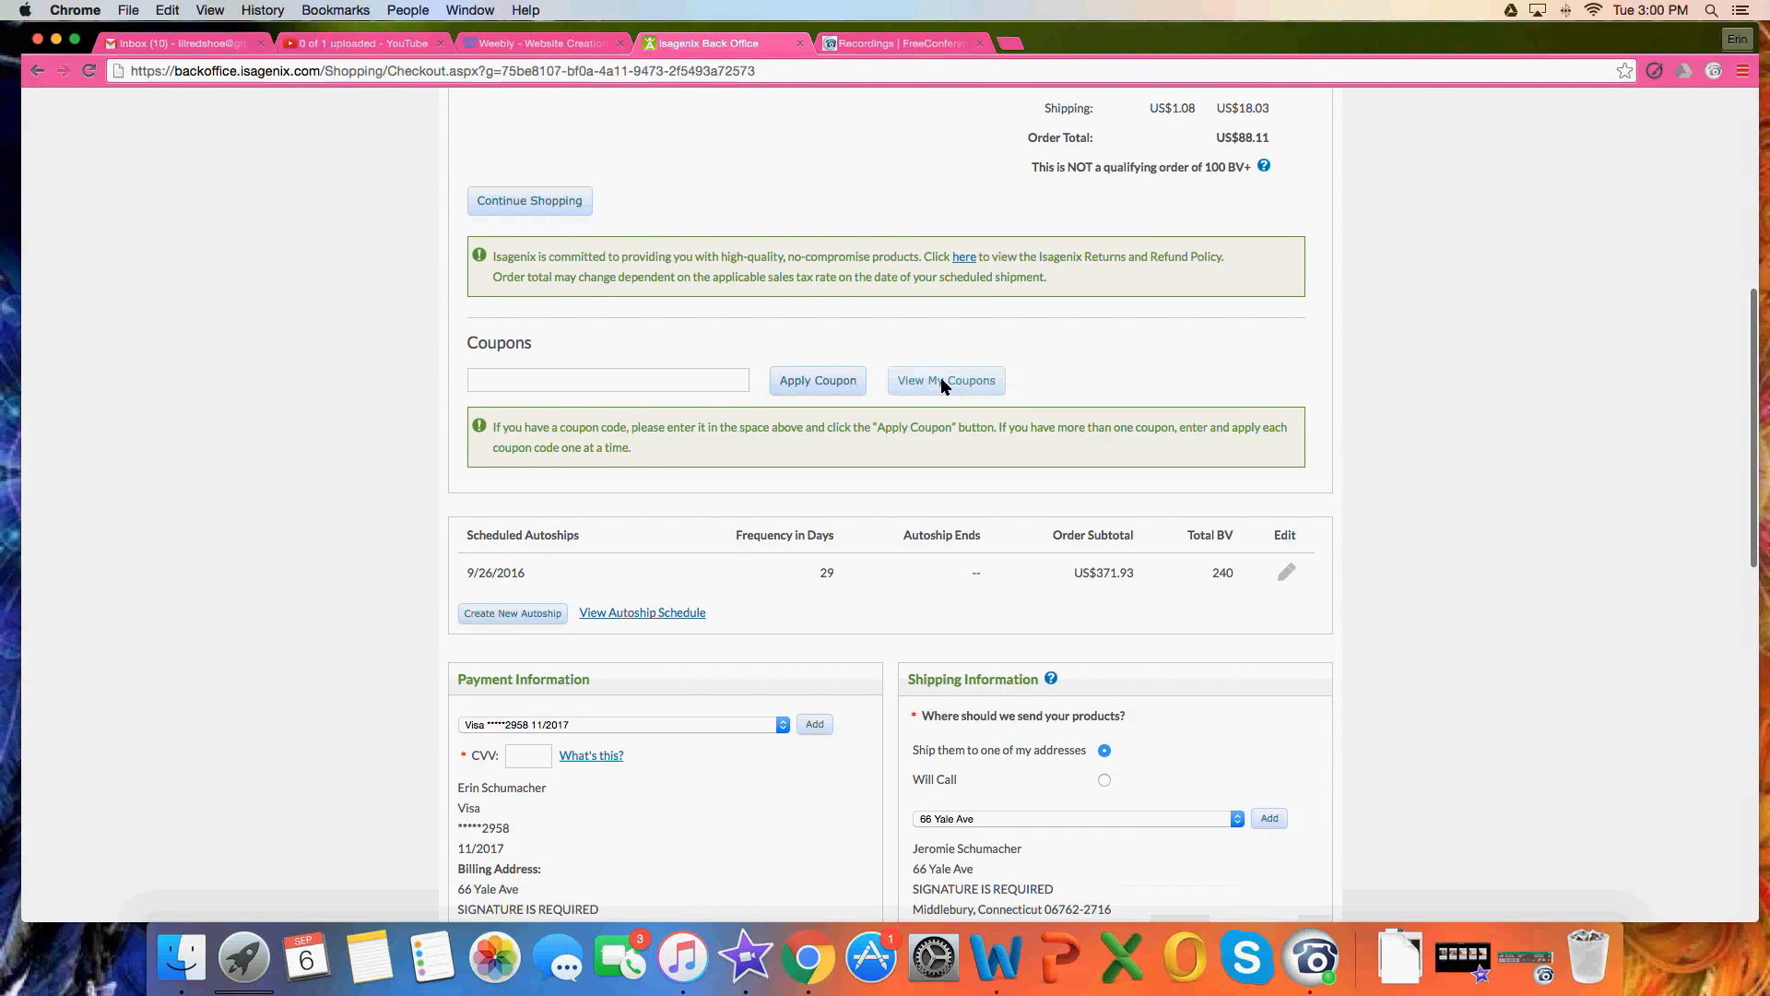
left_click(941, 381)
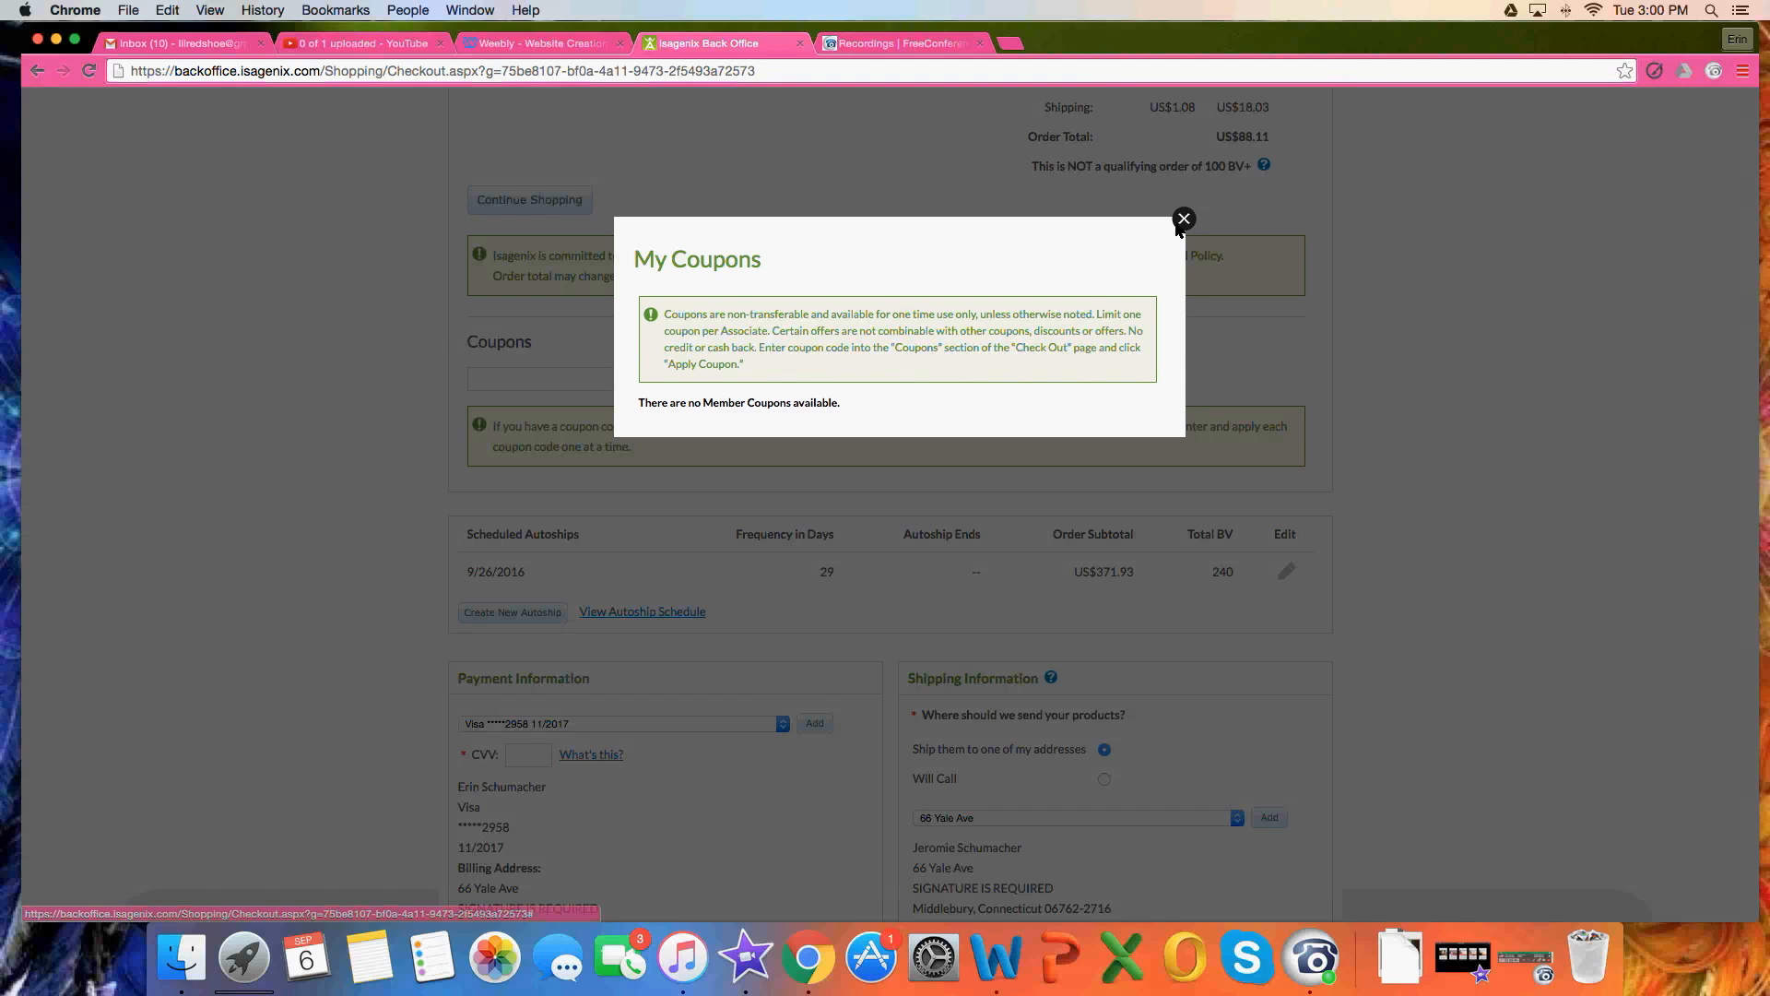
scroll(1184, 218, "up", 2)
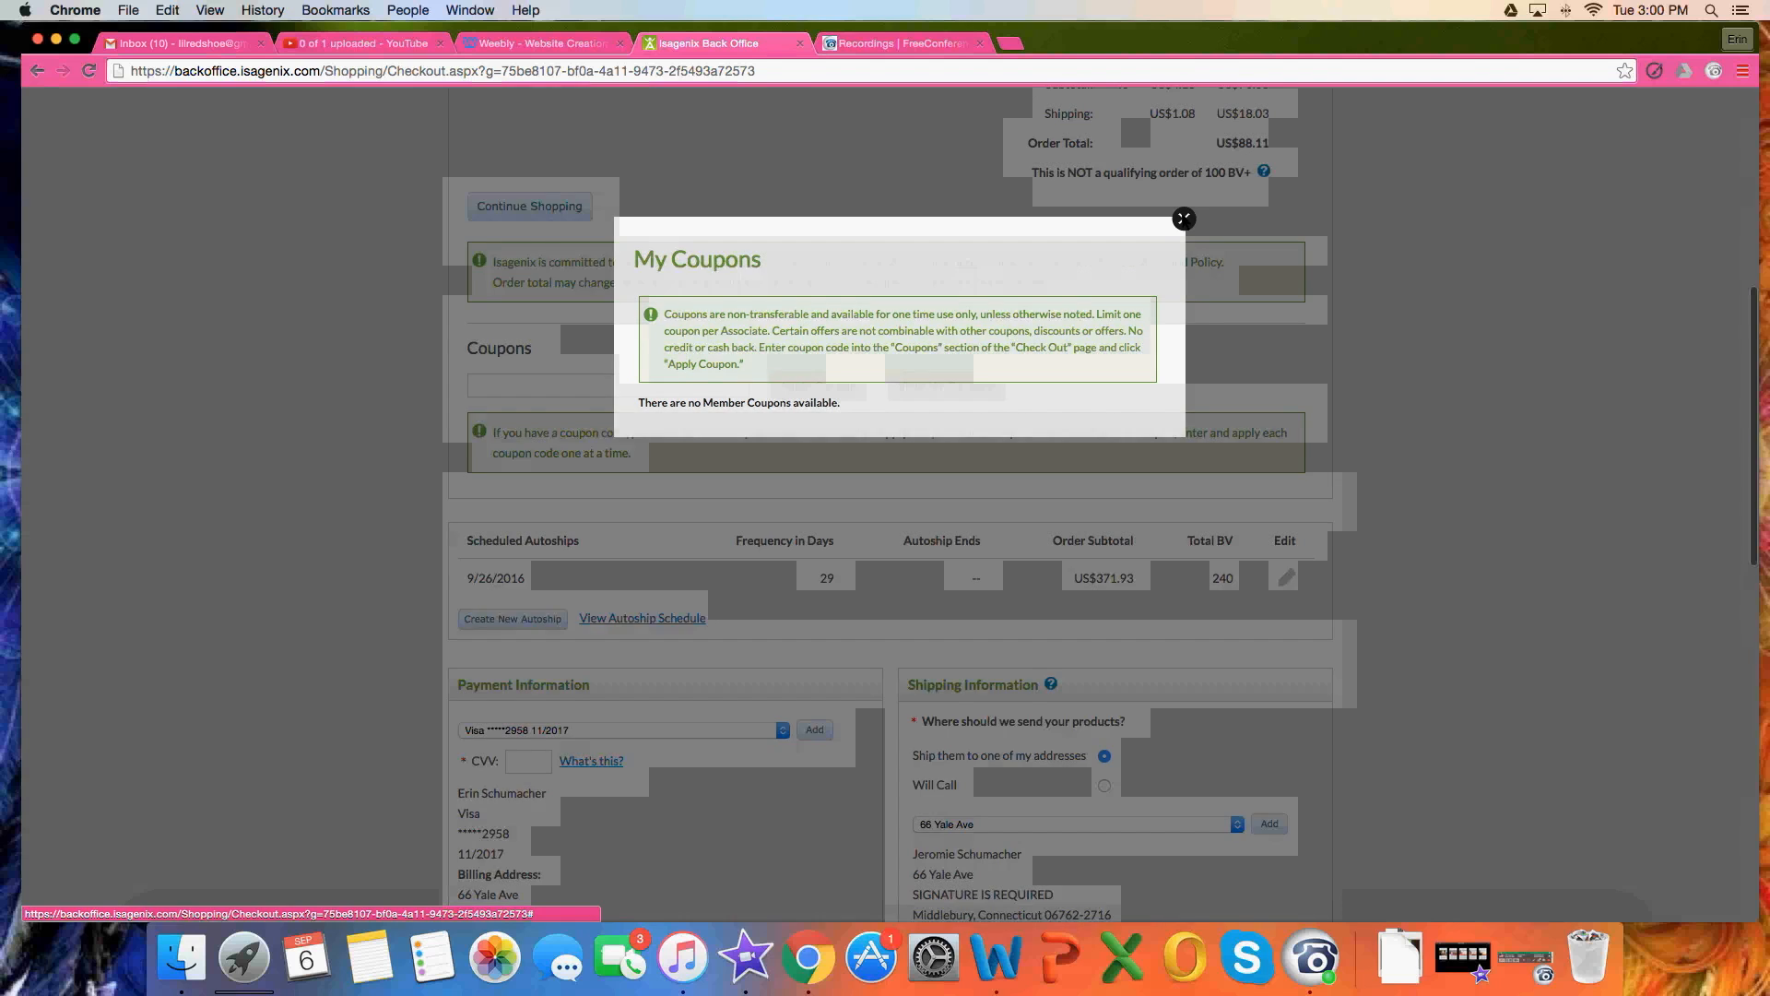
left_click(1183, 218)
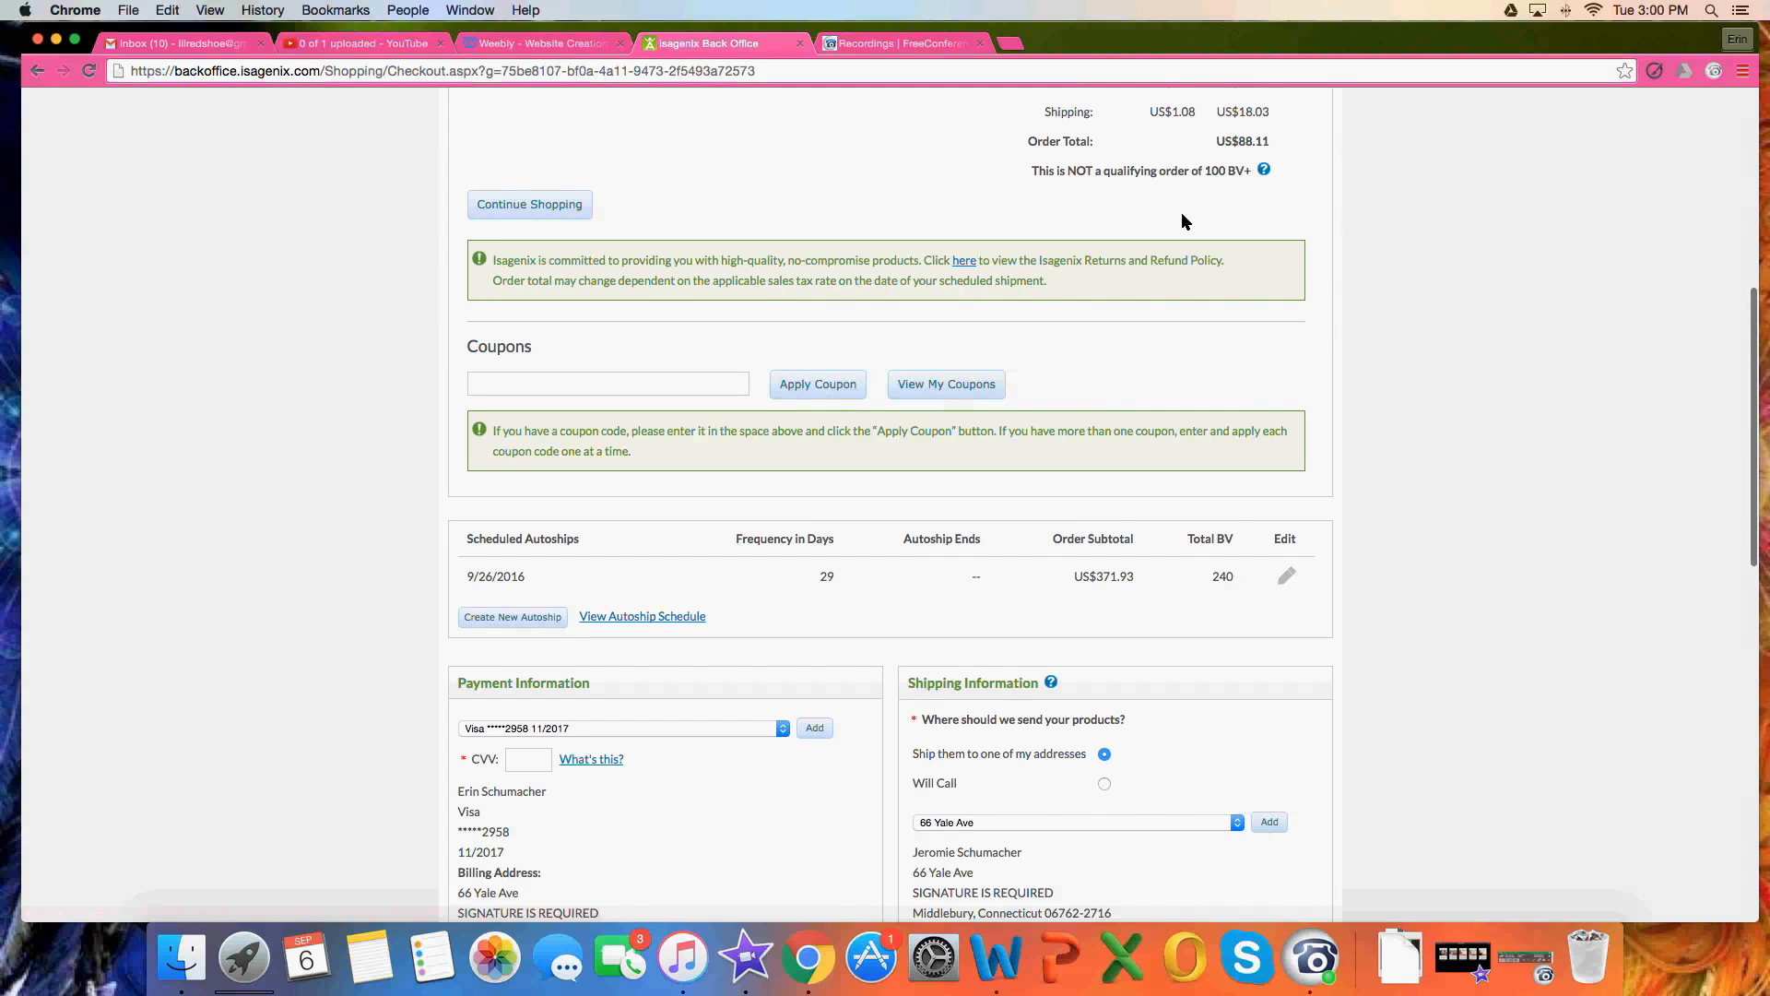
- Mark the shipping address as a residential address in the Autoship order's shipping information
scroll(361, 580, "down", 2)
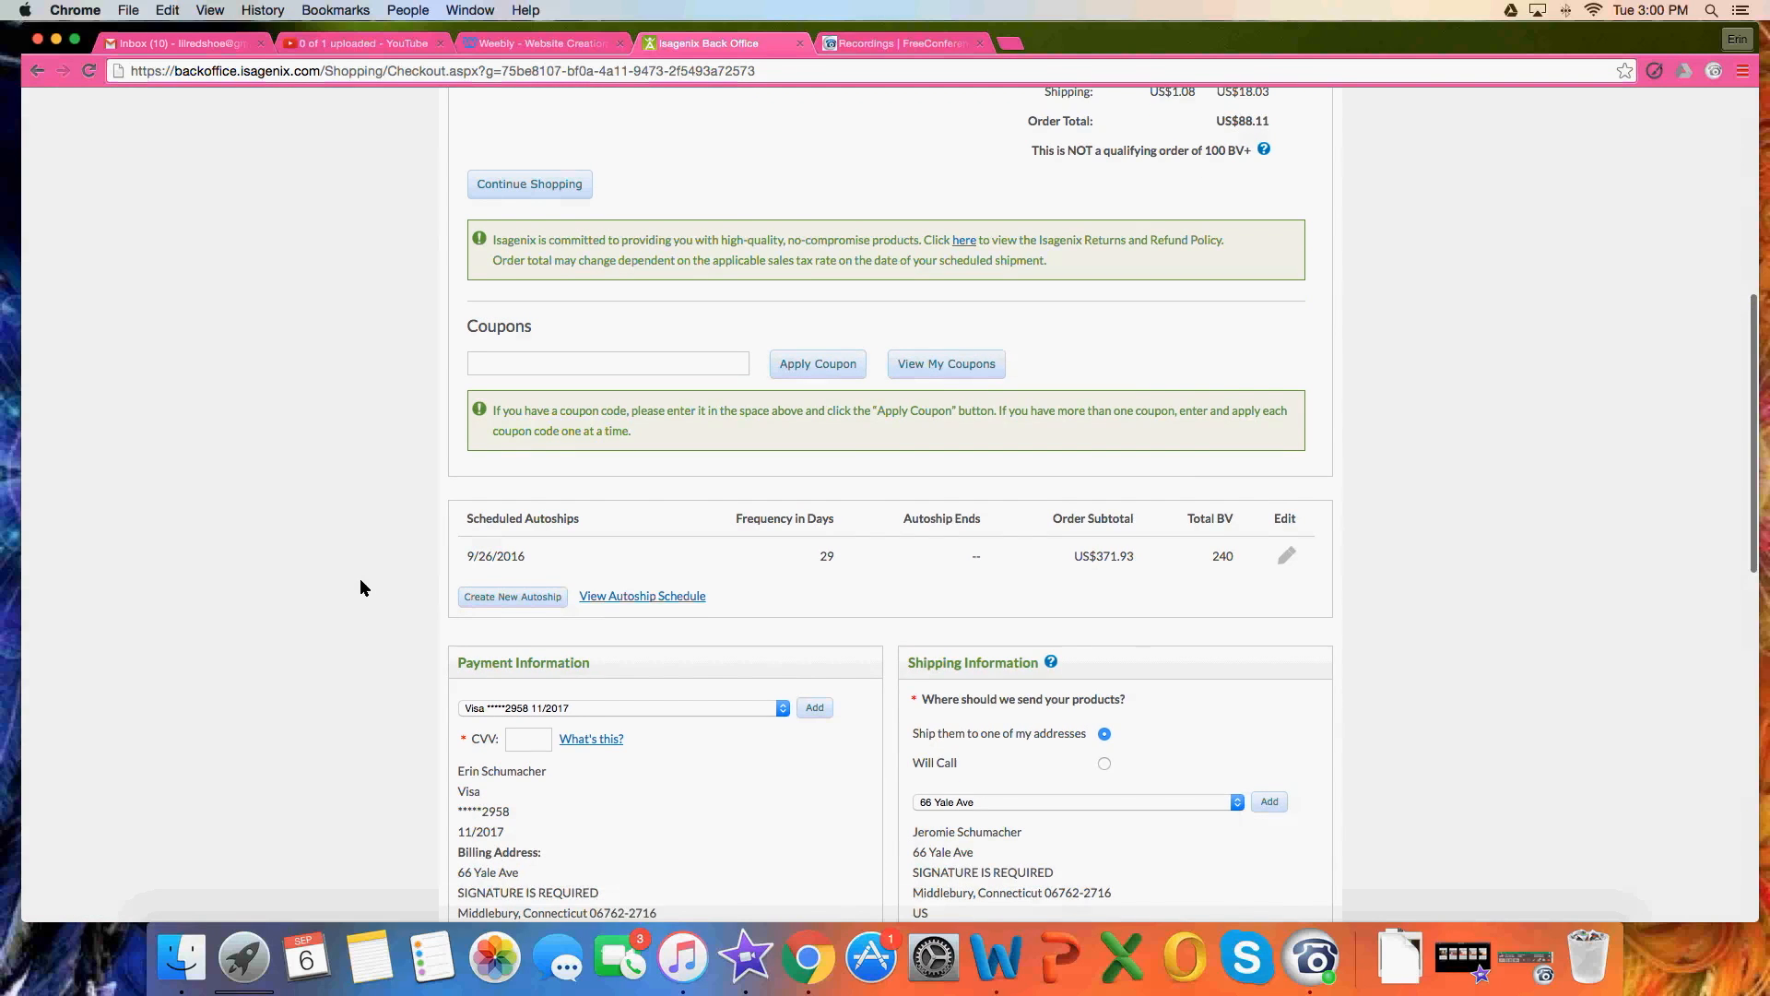
scroll(360, 587, "down", 5)
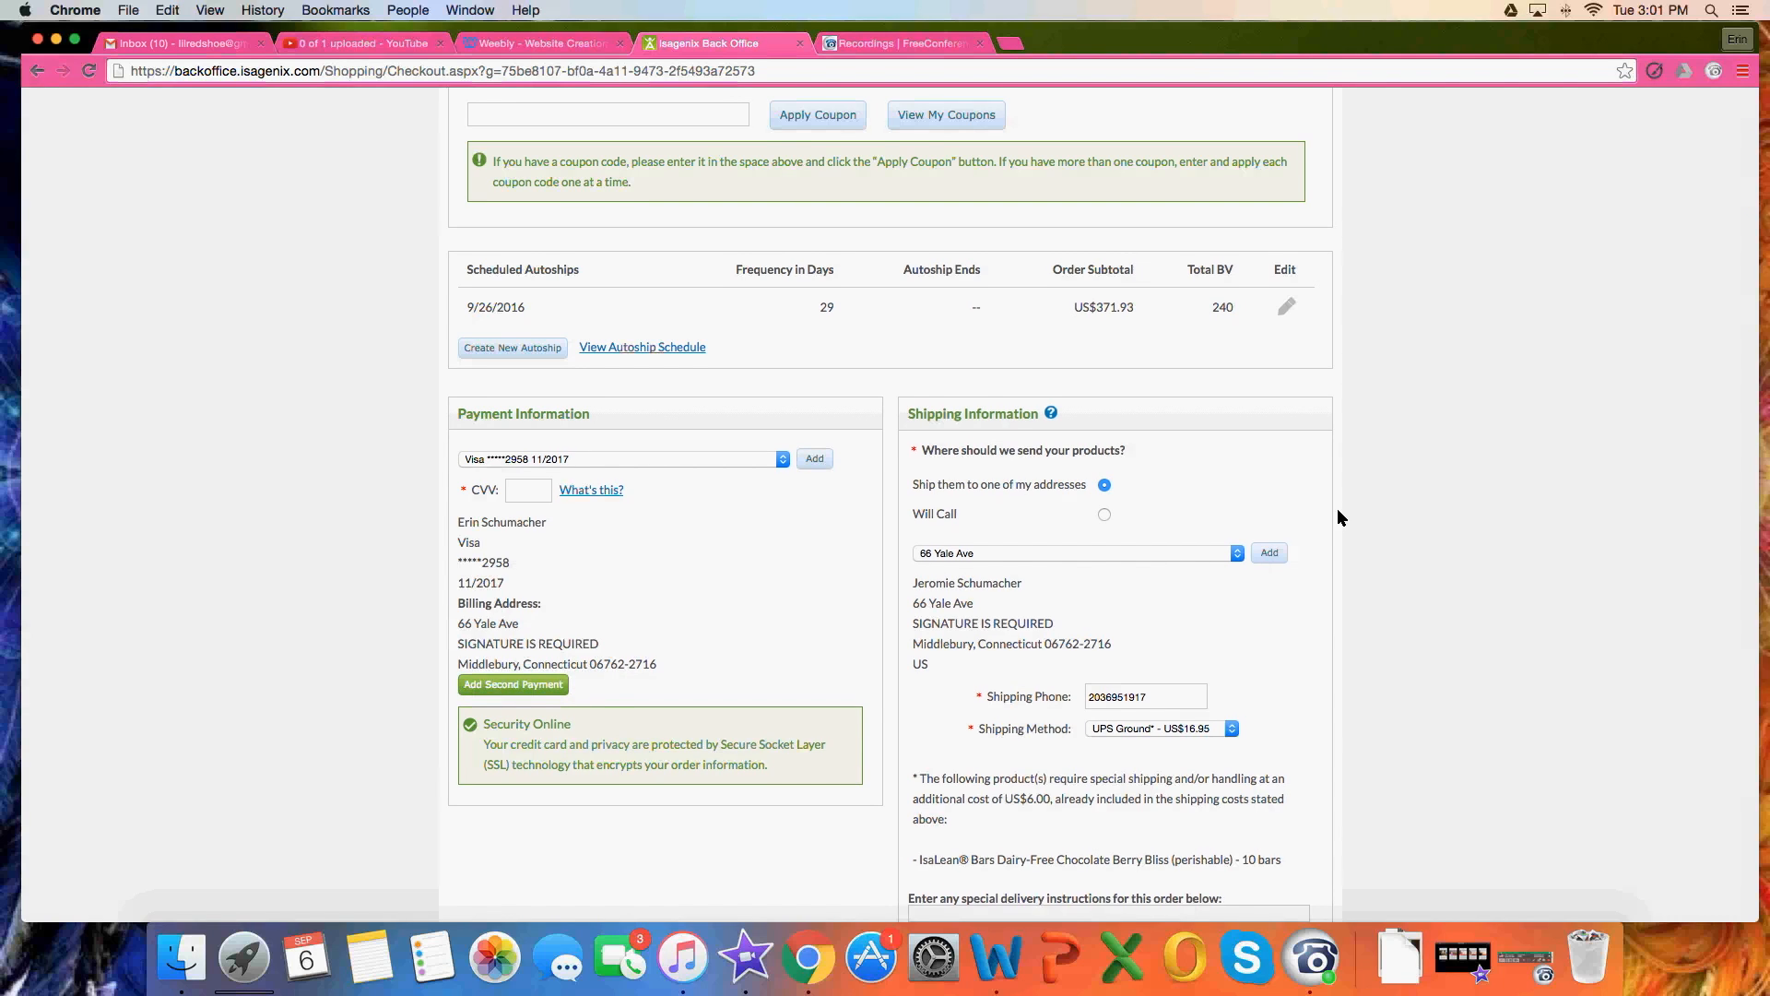
scroll(1339, 517, "down", 1)
scroll(1339, 518, "down", 10)
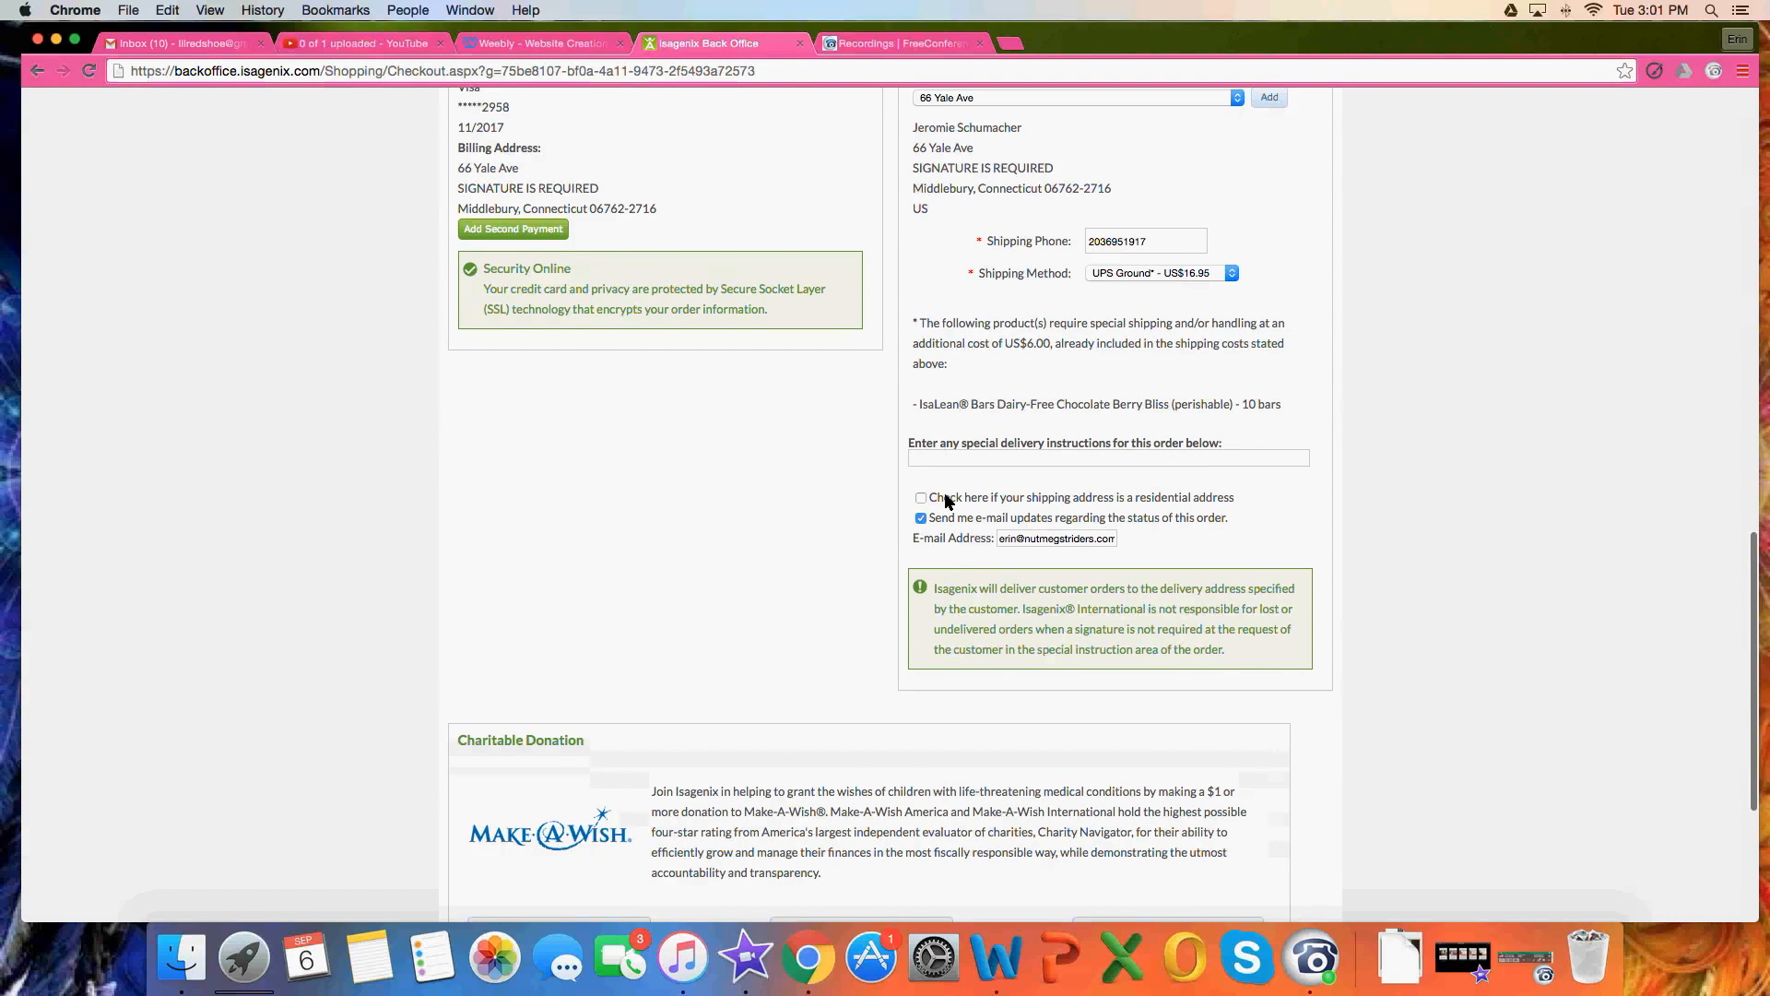
left_click(926, 500)
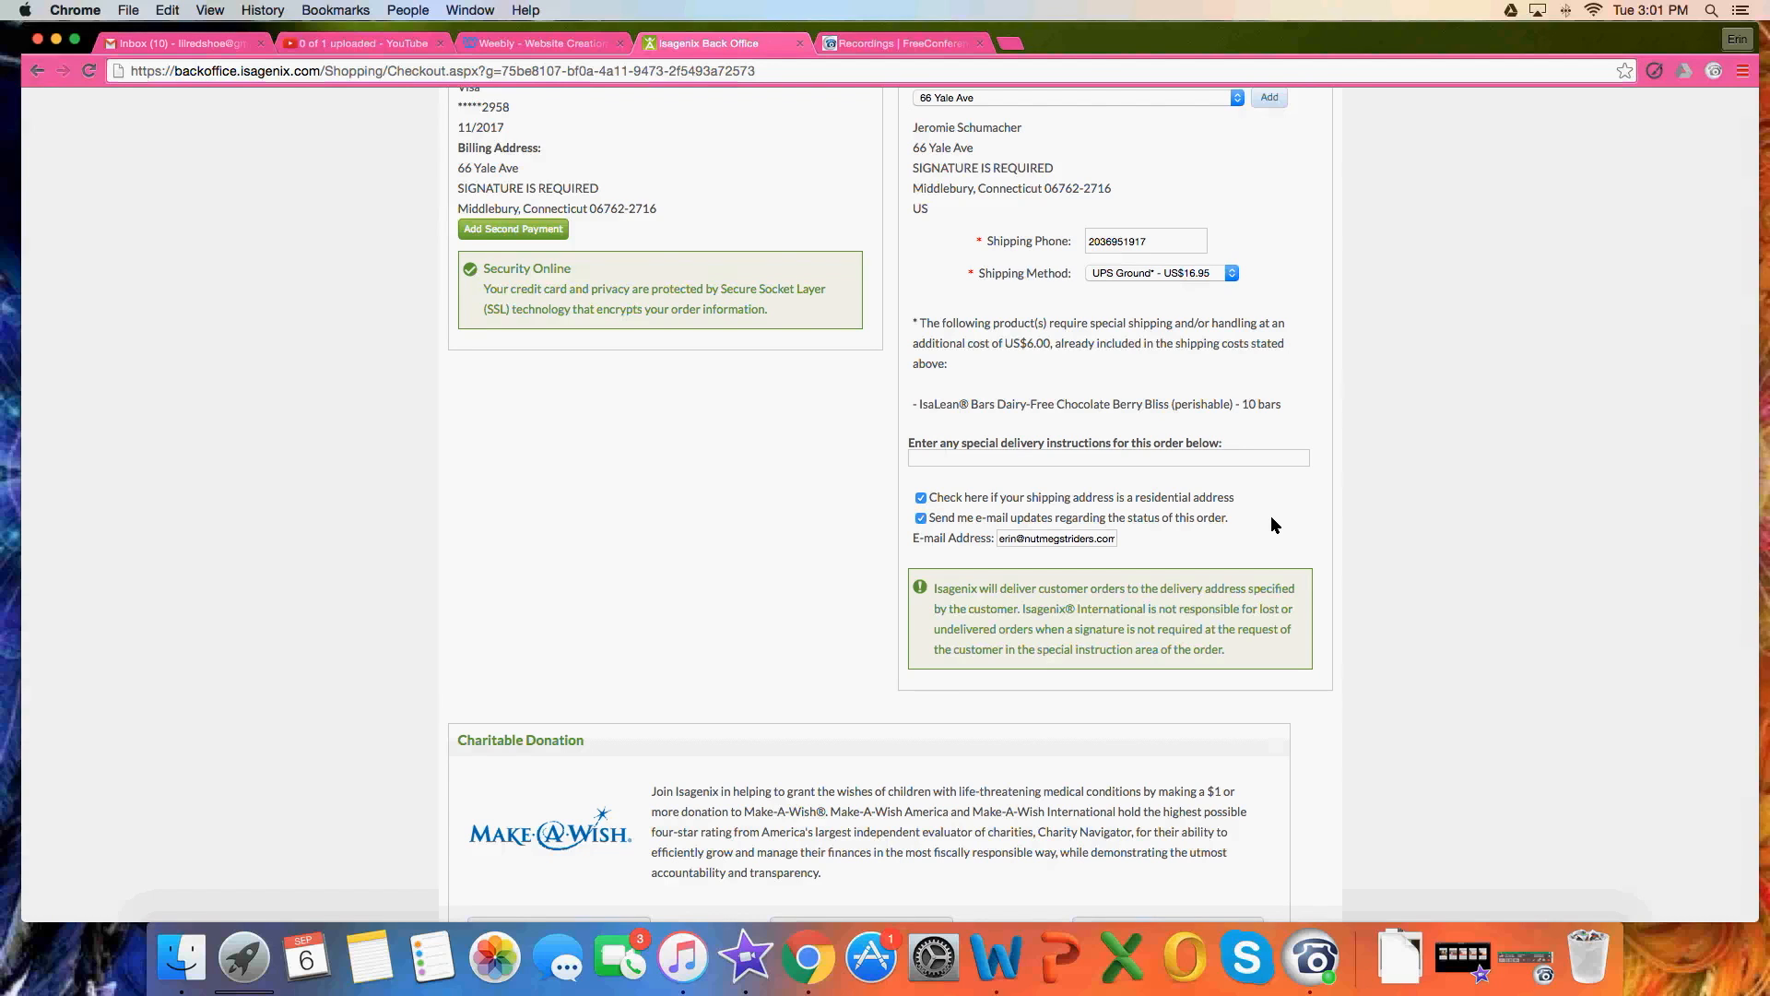
- Review the Make-A-Wish donation options and the confirmation section at the end of the Autoship order
scroll(1271, 517, "down", 1)
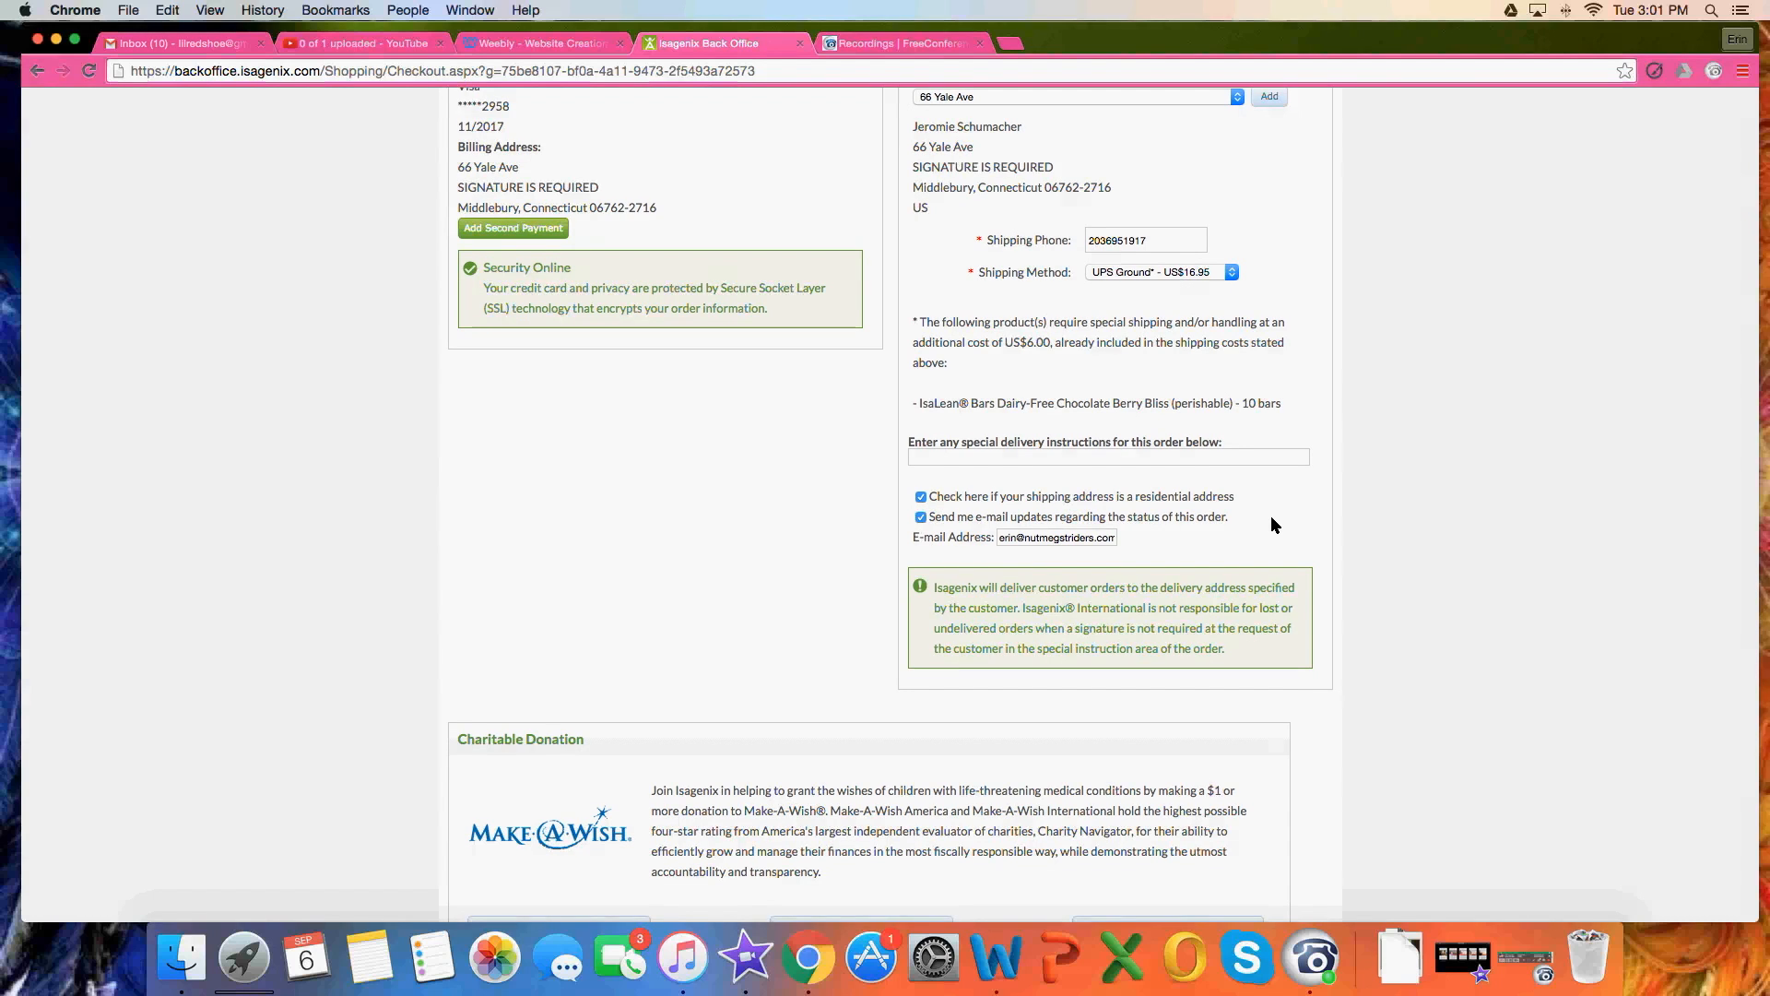
scroll(1270, 518, "down", 1)
scroll(1273, 523, "down", 5)
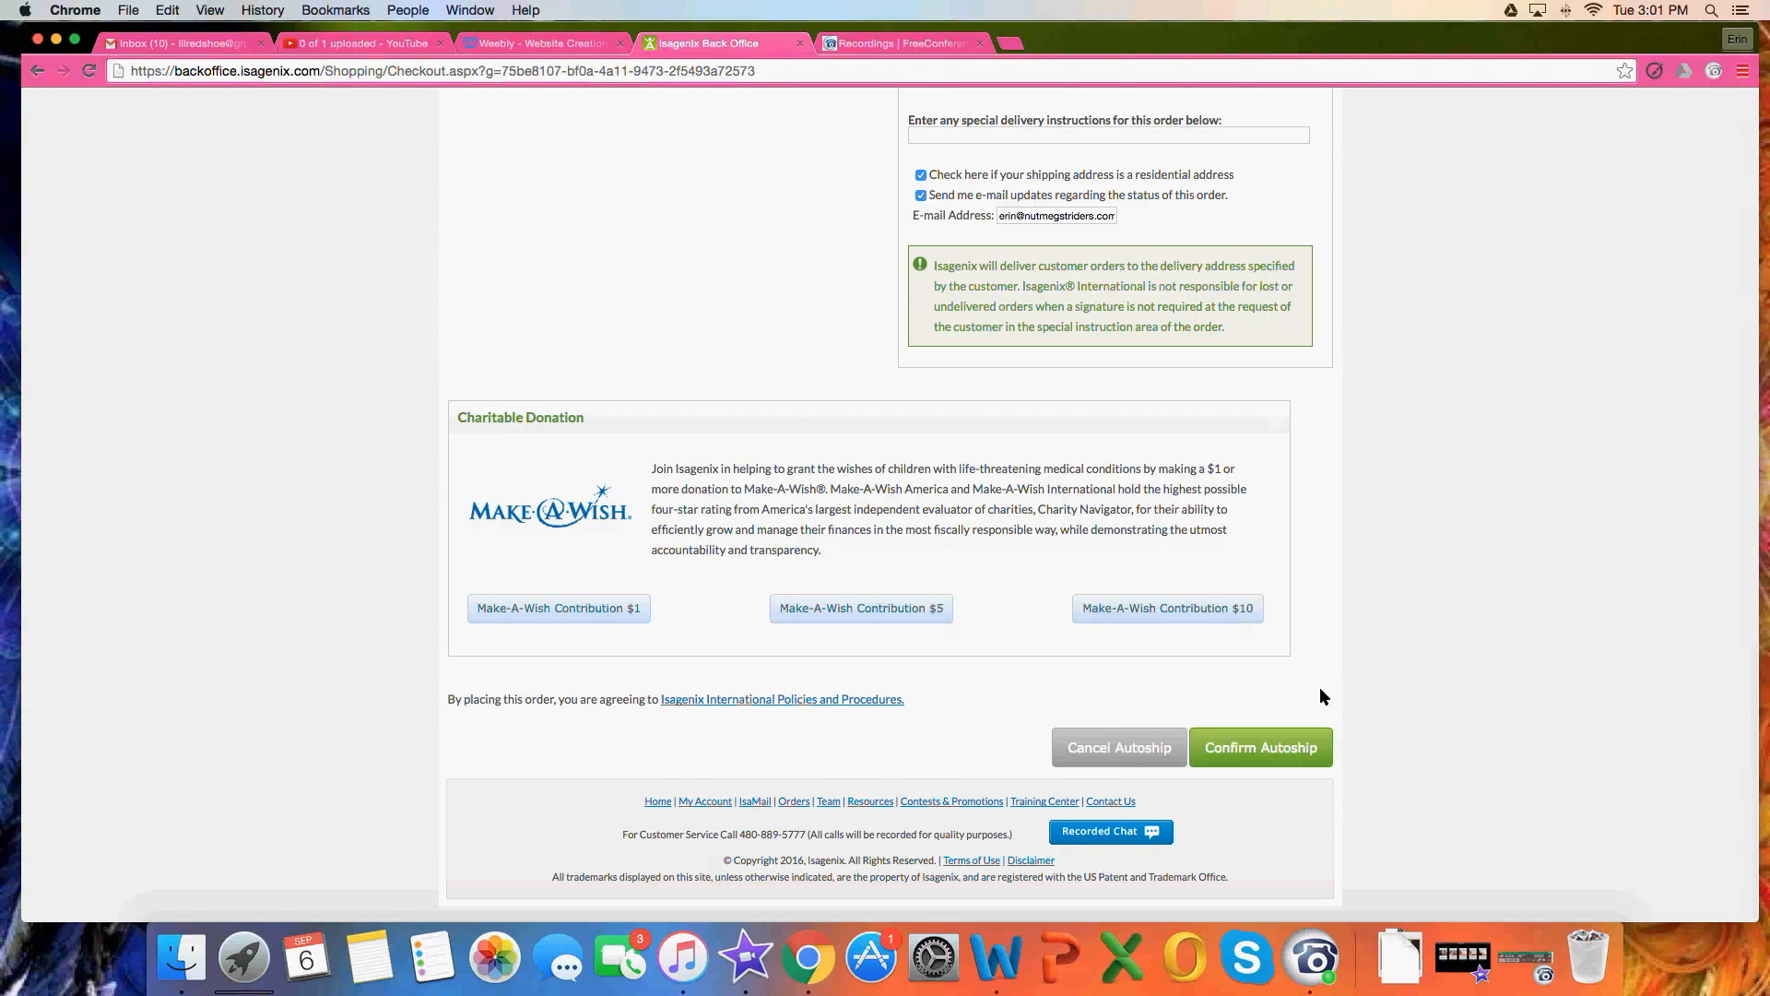
scroll(1319, 688, "up", 2)
scroll(1320, 688, "up", 15)
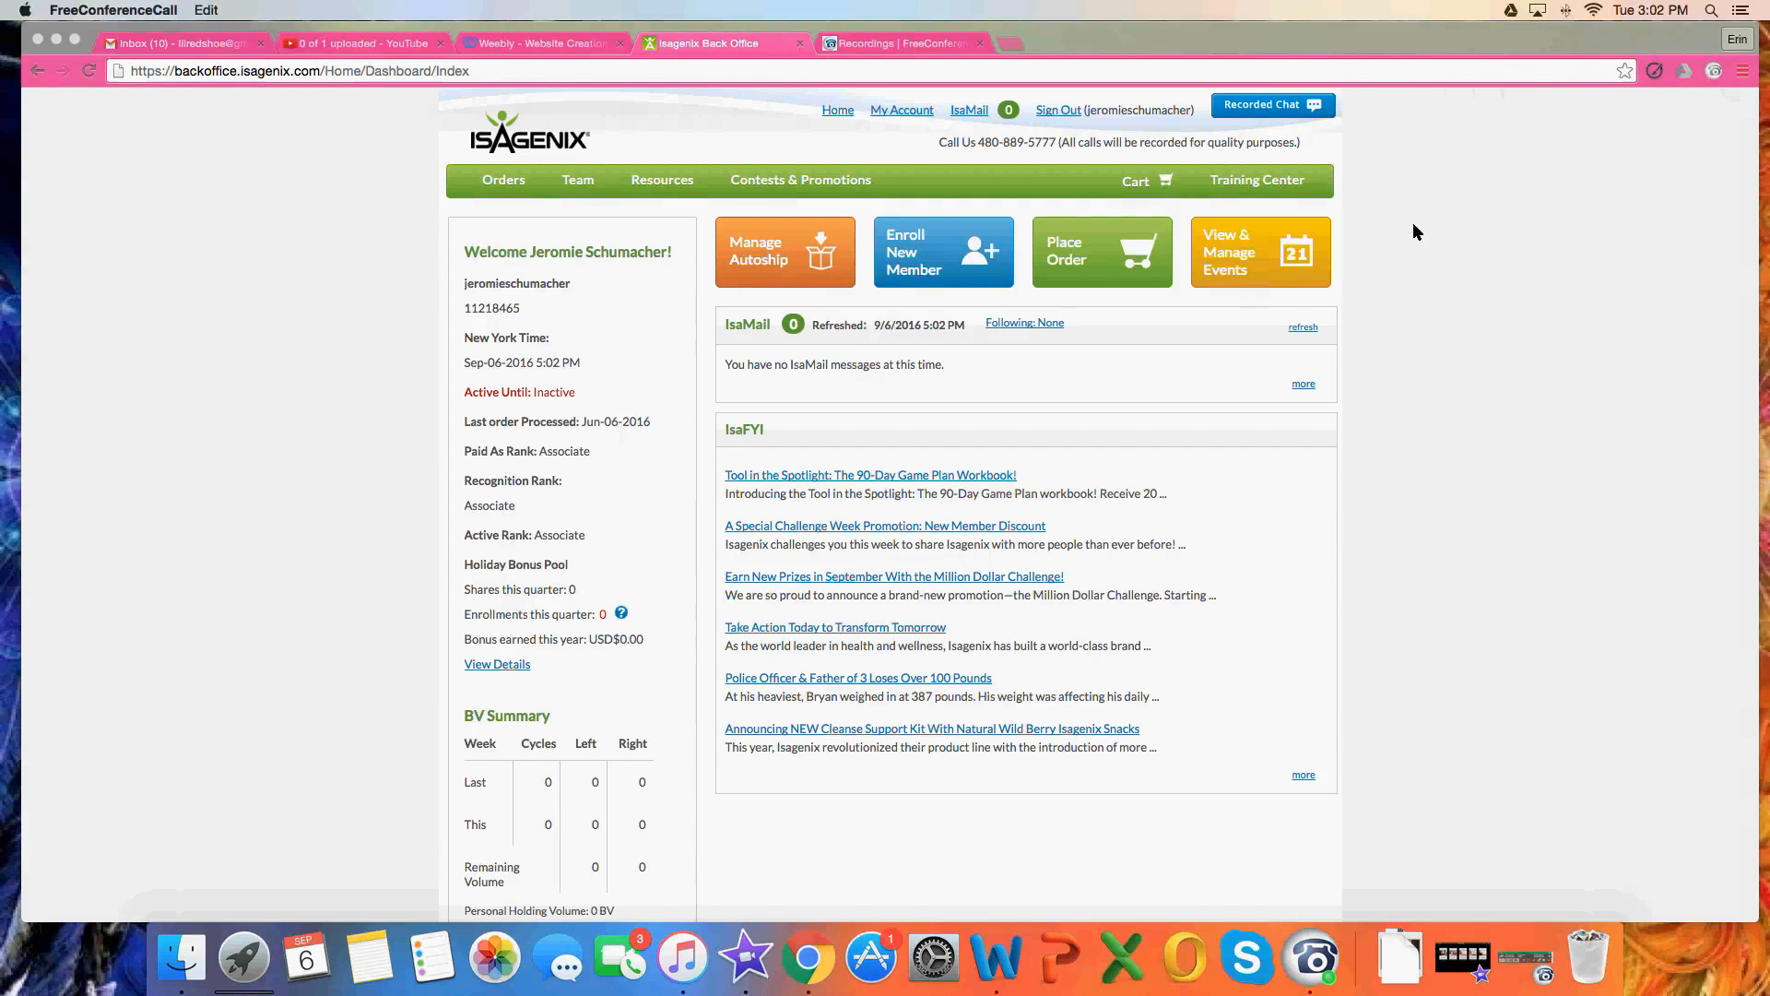
- Start a new order from the home dashboard, continuing as a wholesale order with United States as the destination country
left_click(1093, 254)
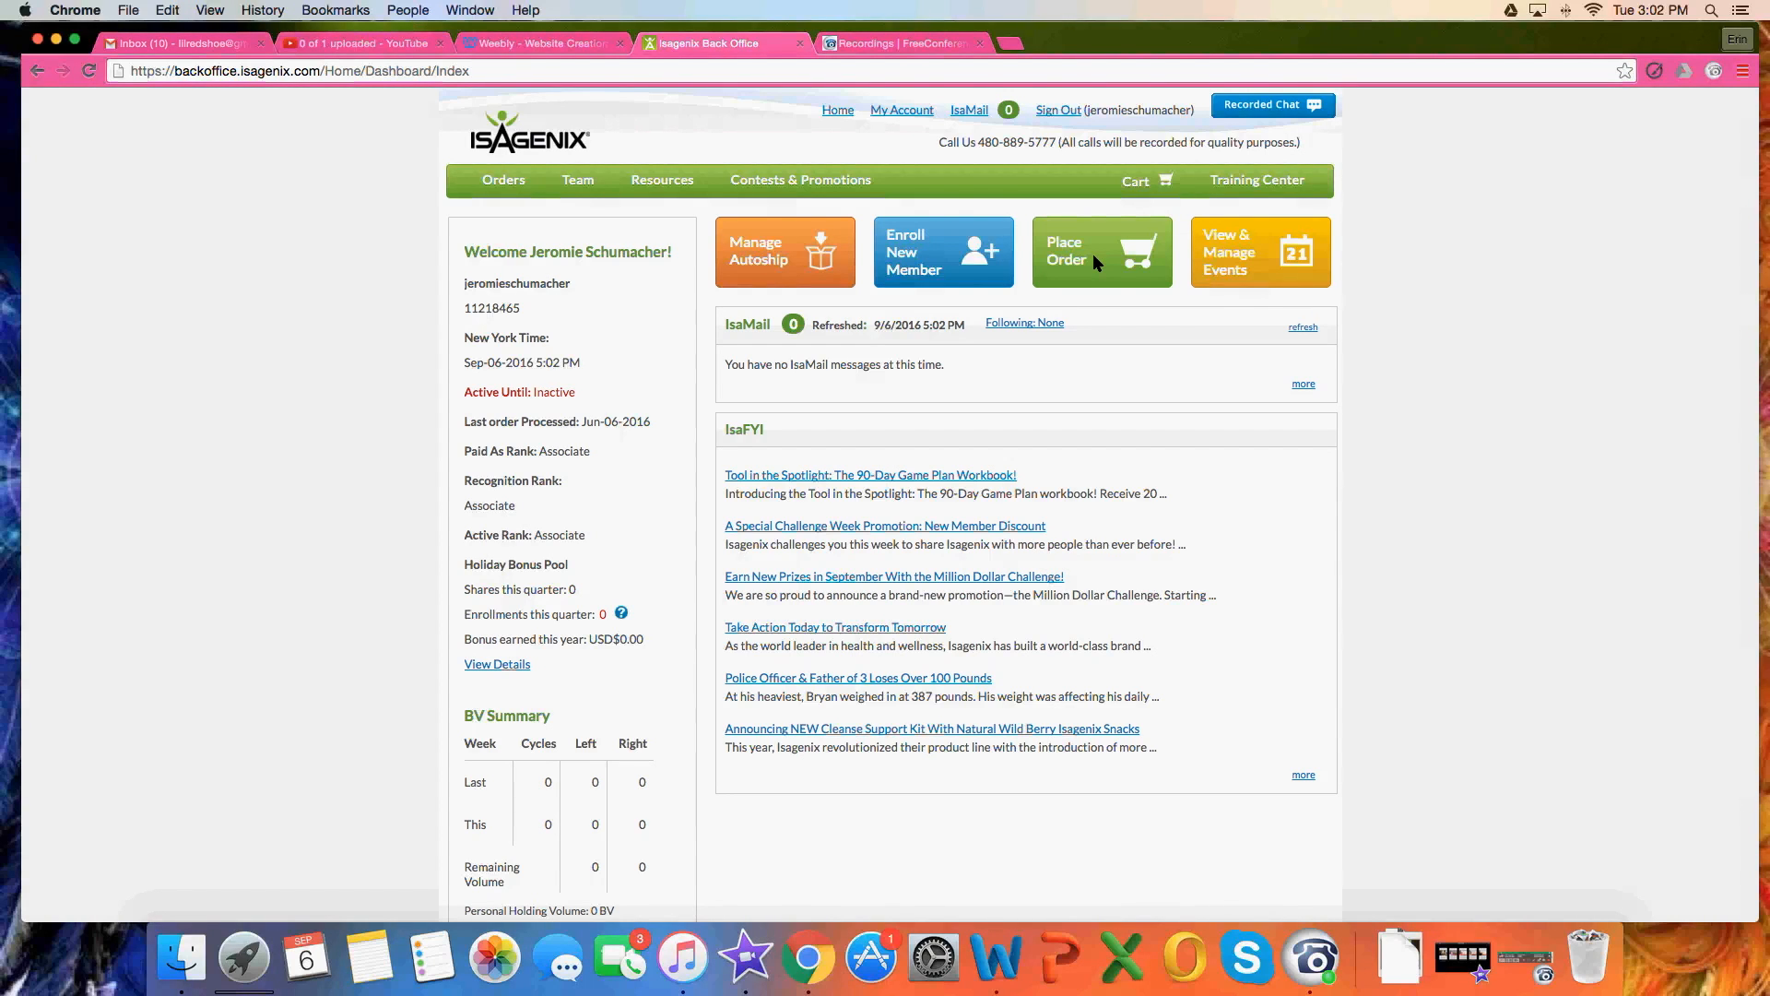
left_click(1088, 256)
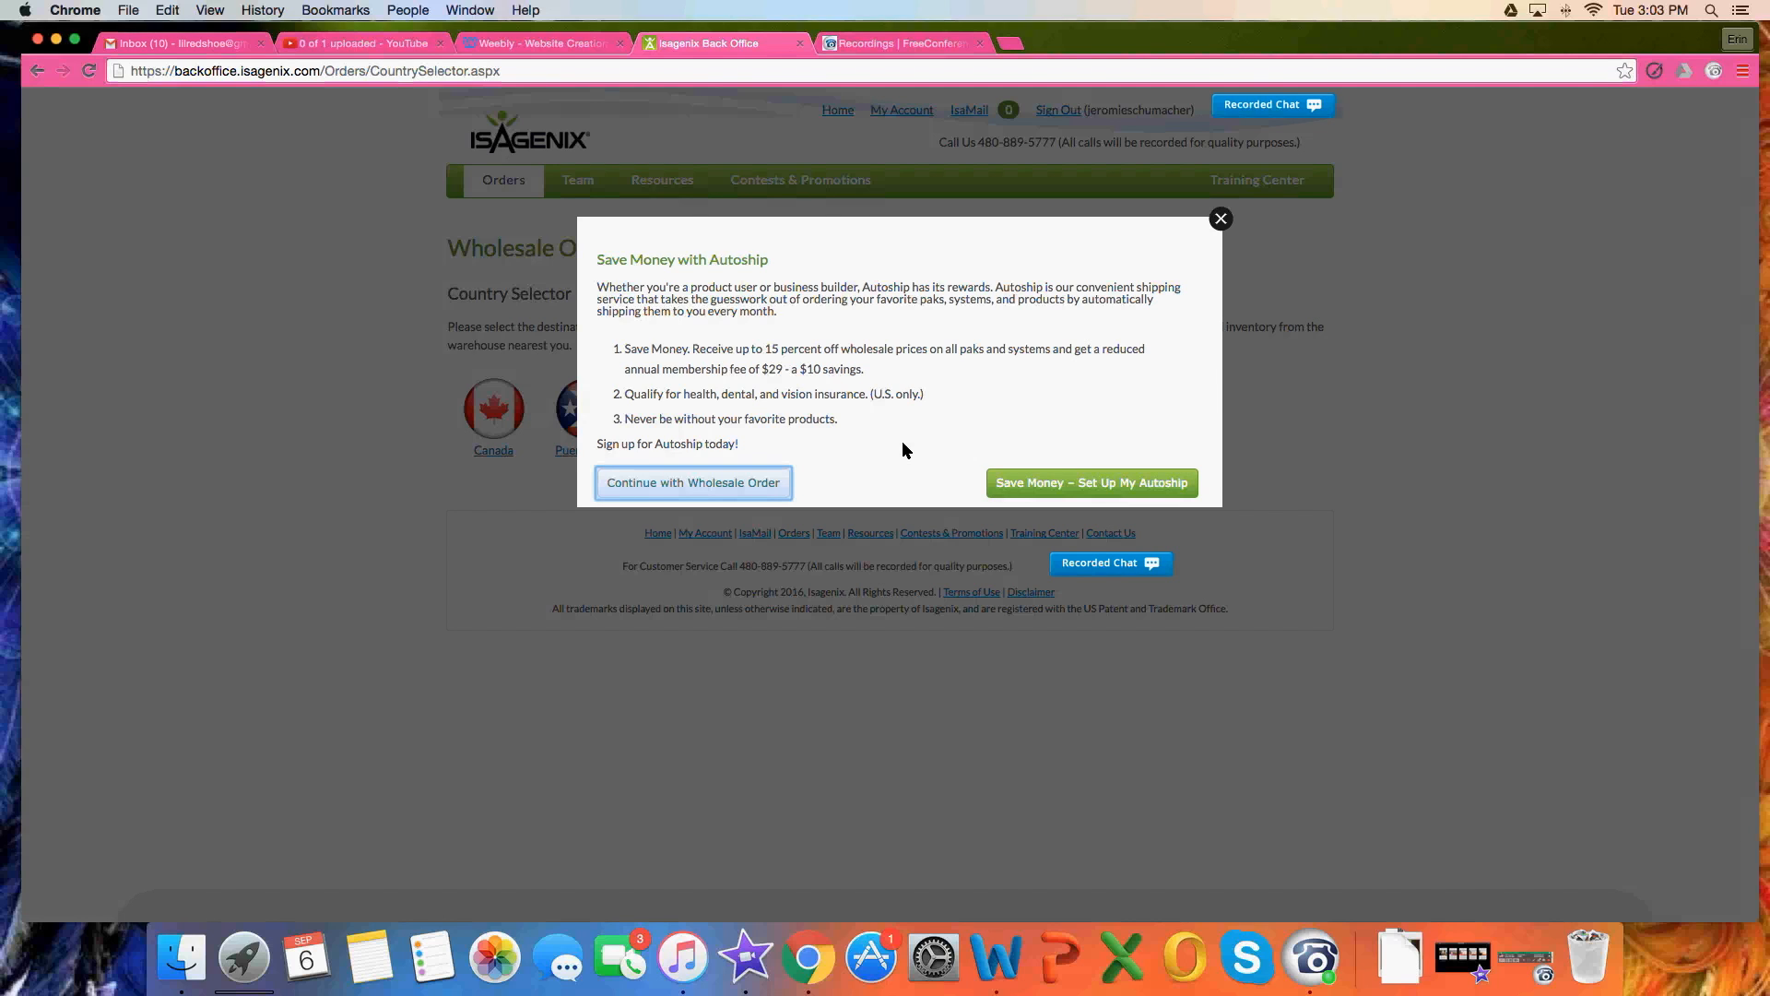
left_click(716, 485)
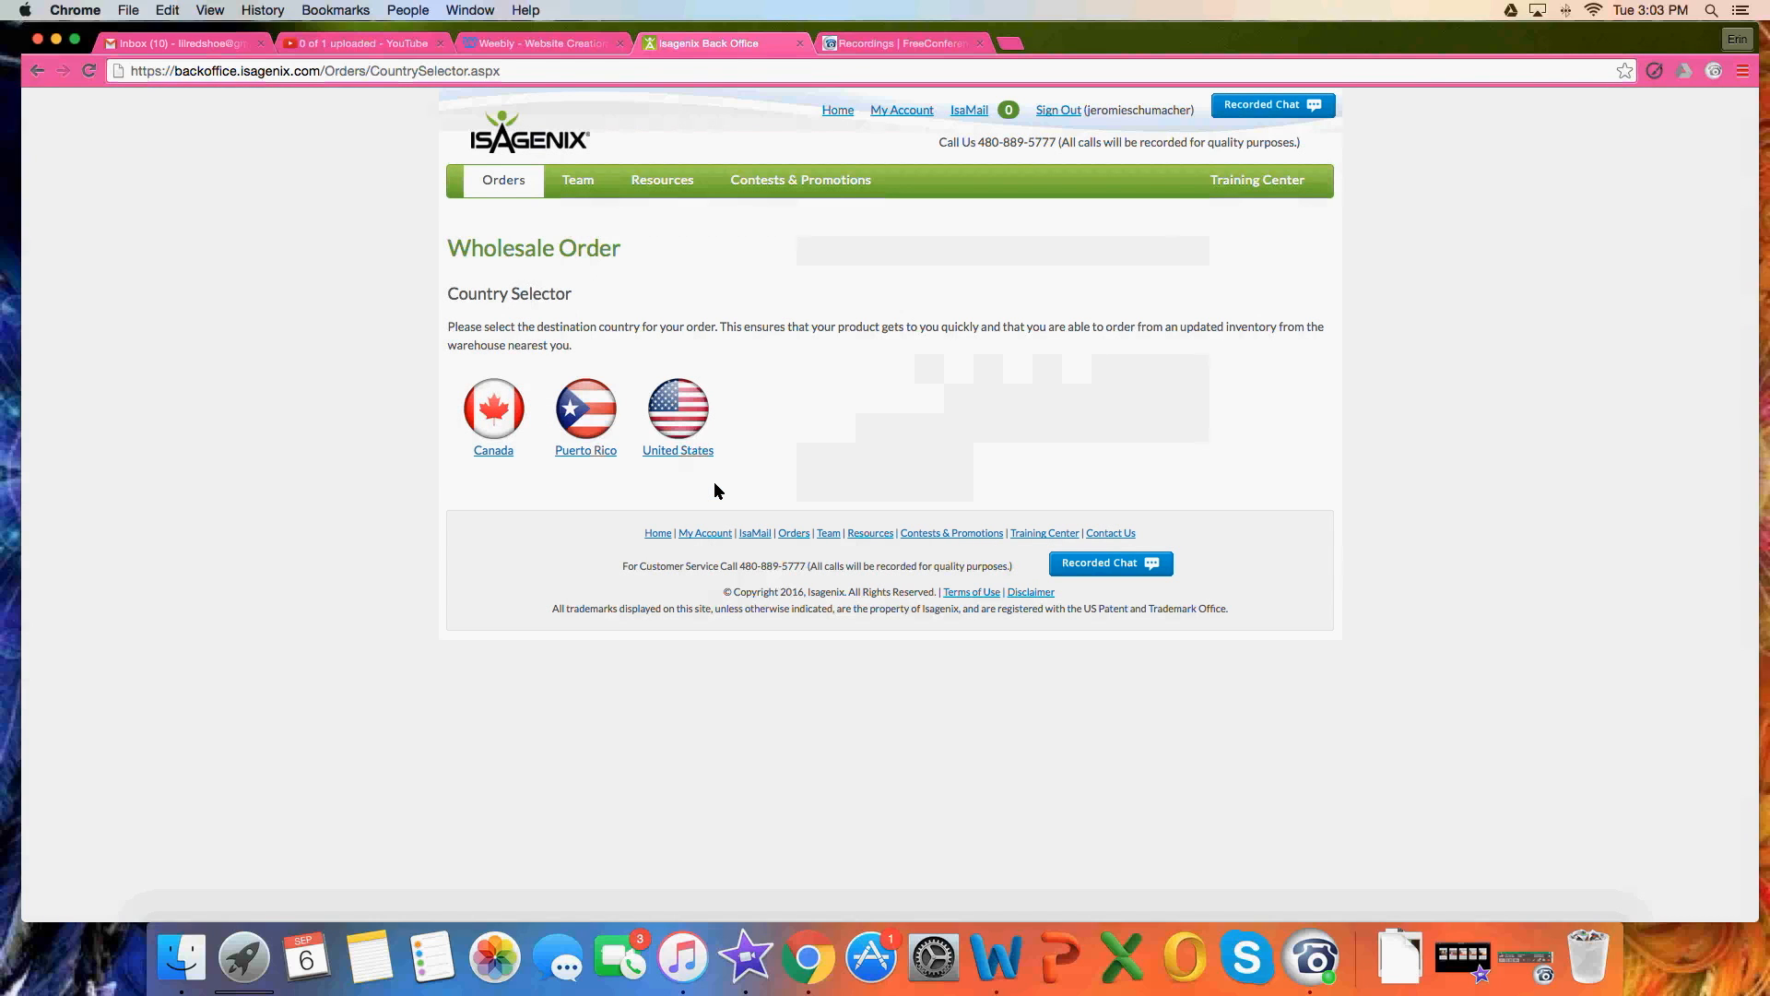
left_click(681, 408)
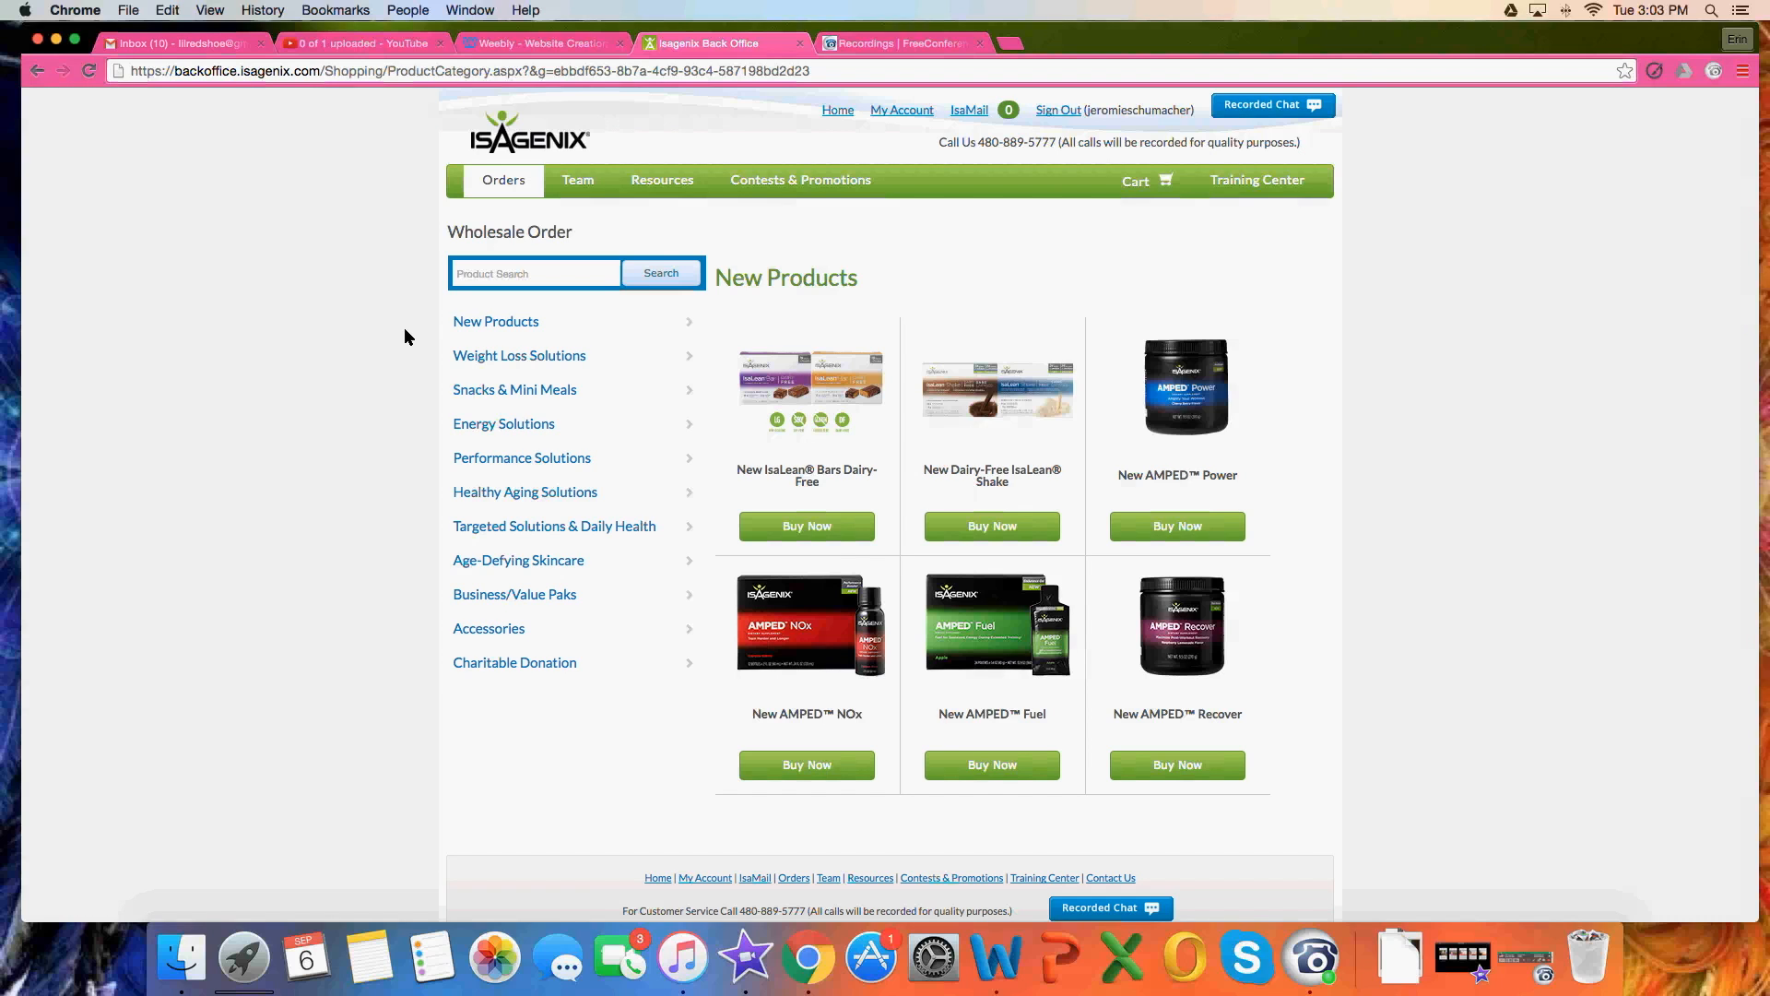
- Browse the wholesale product categories from New Products to Performance Solutions and view the Sports Performance Pak (Ages 5+) details
mouse_move(632, 329)
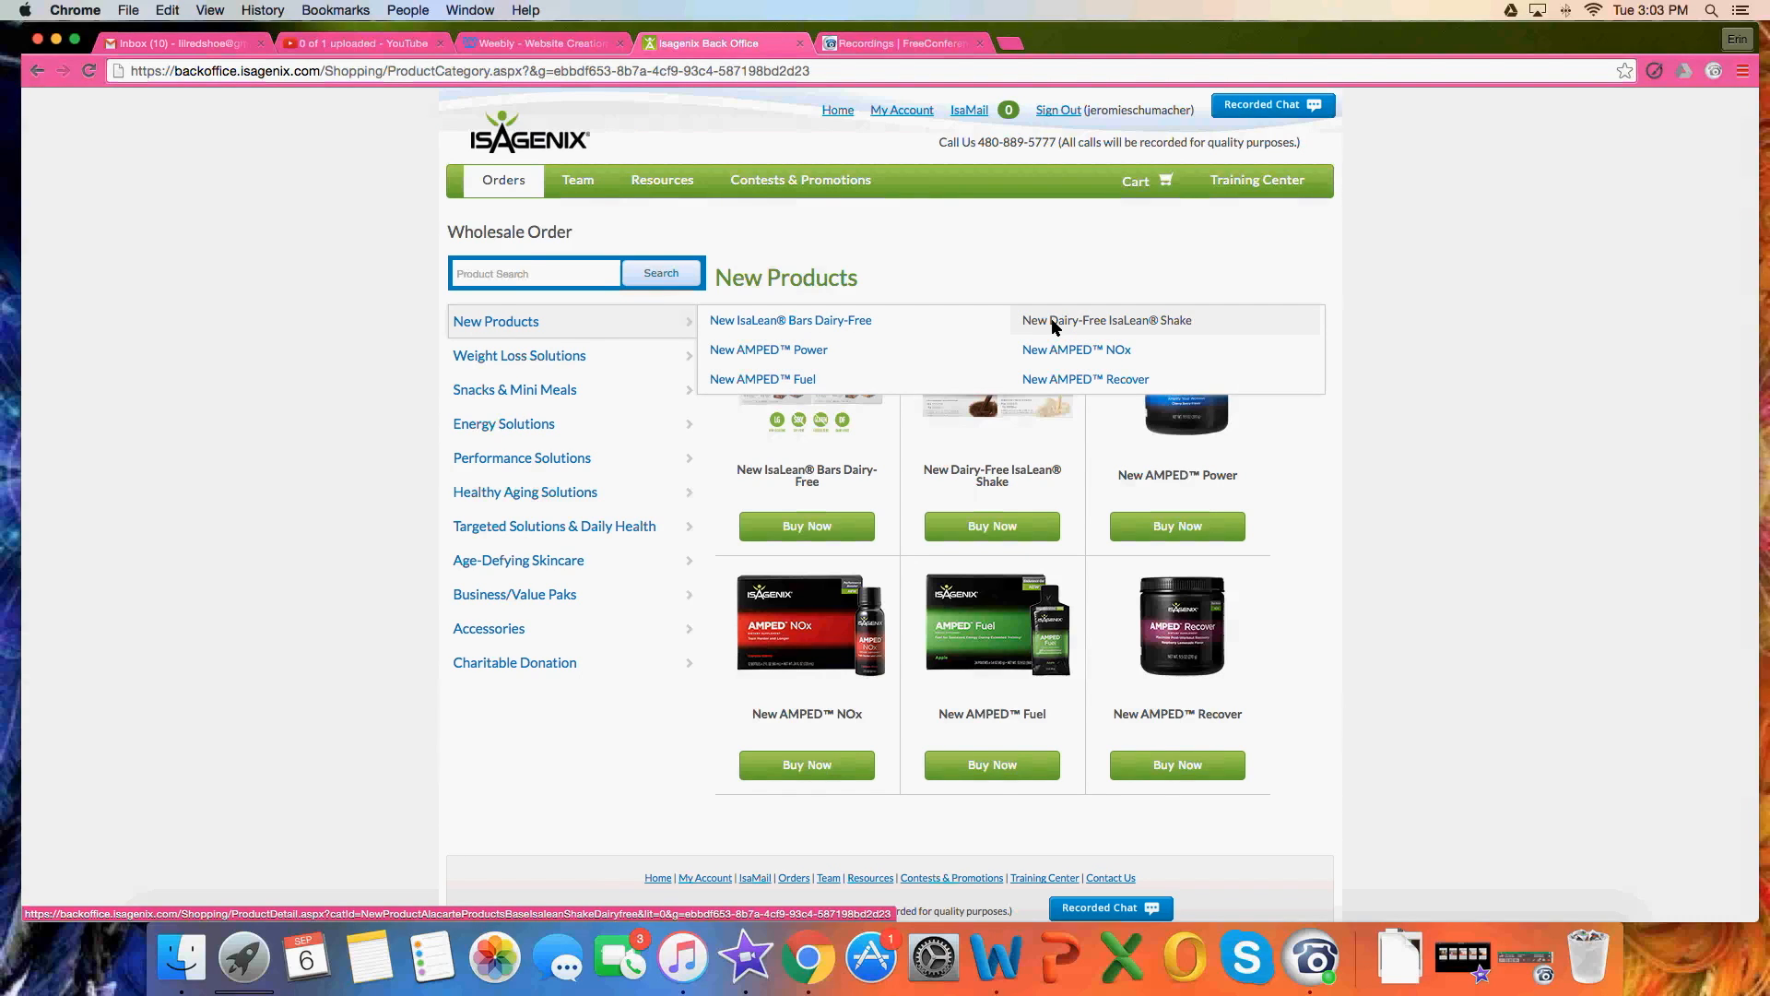
mouse_move(652, 363)
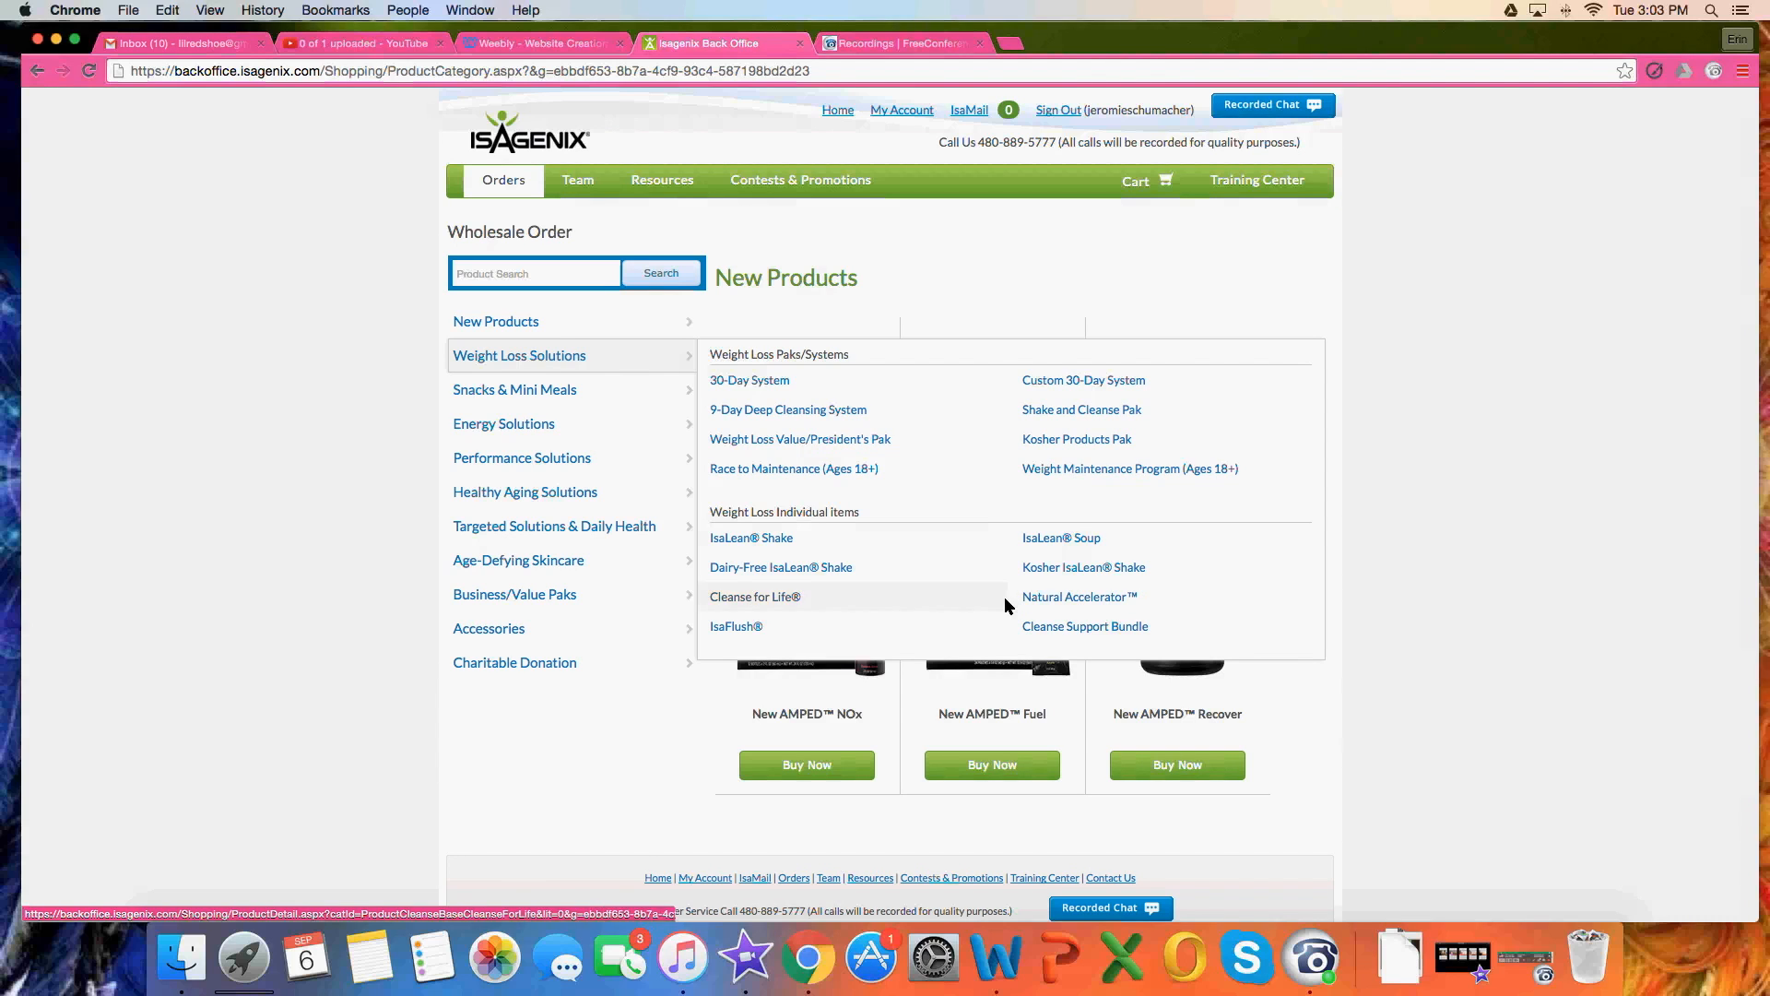
mouse_move(569, 395)
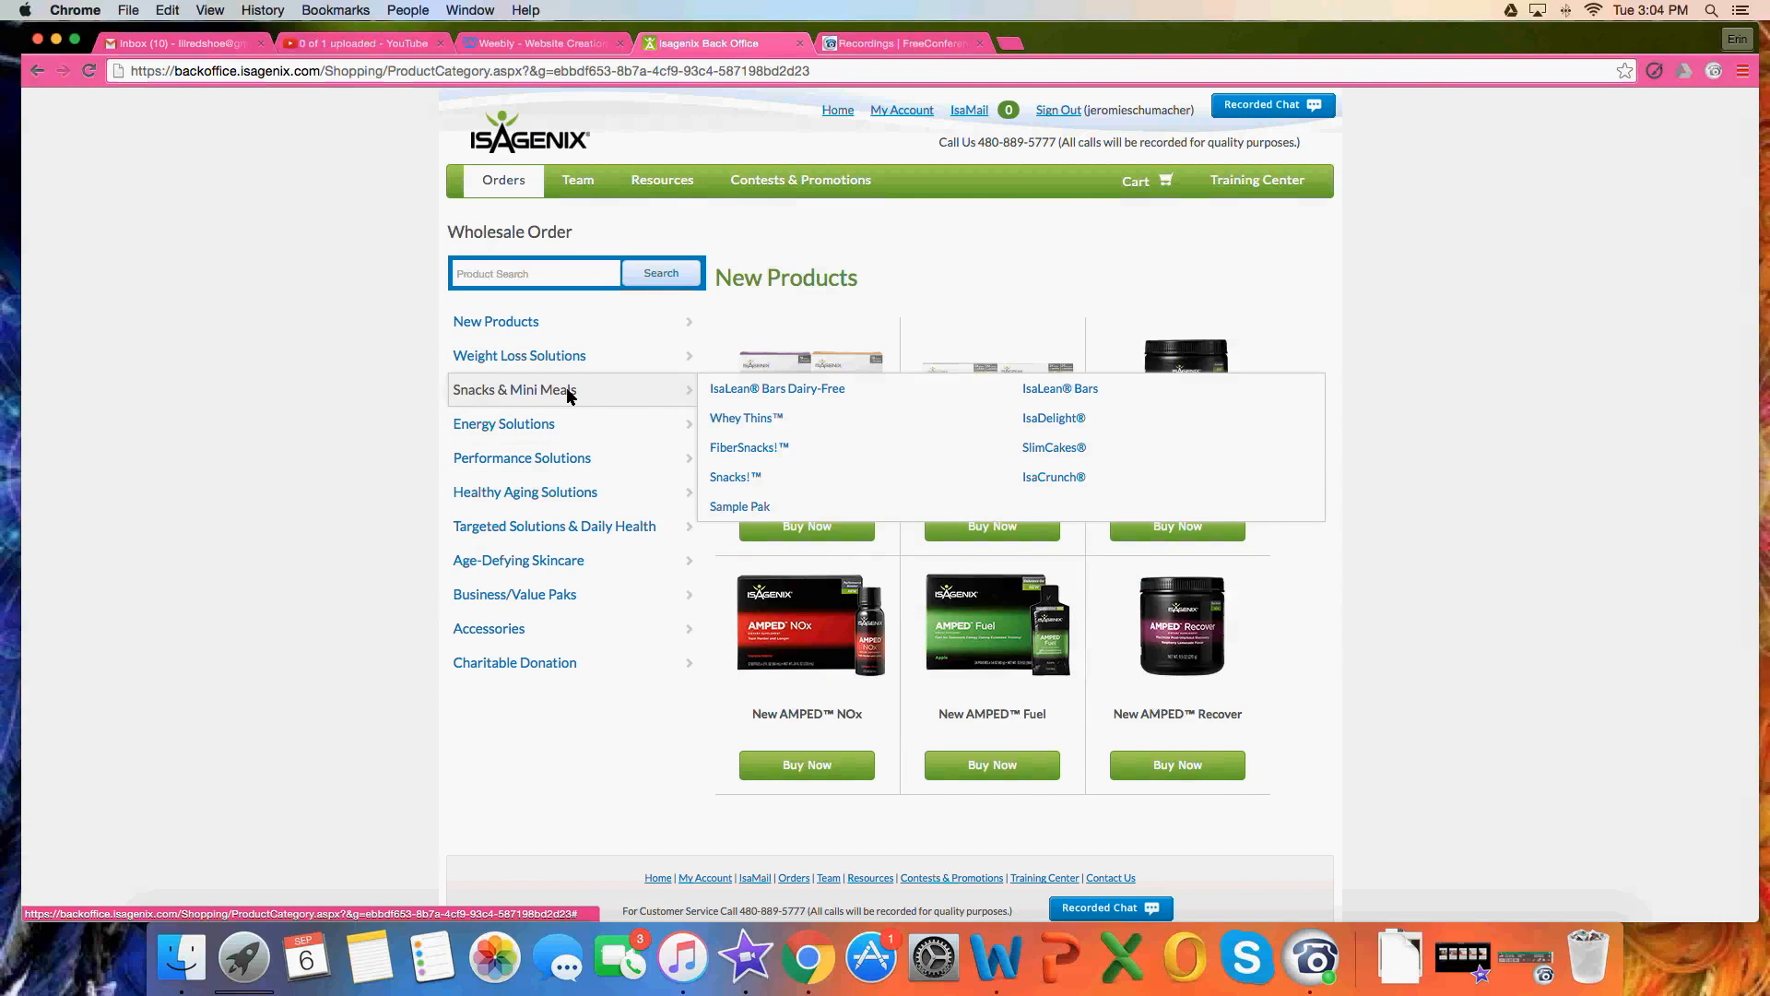
mouse_move(630, 422)
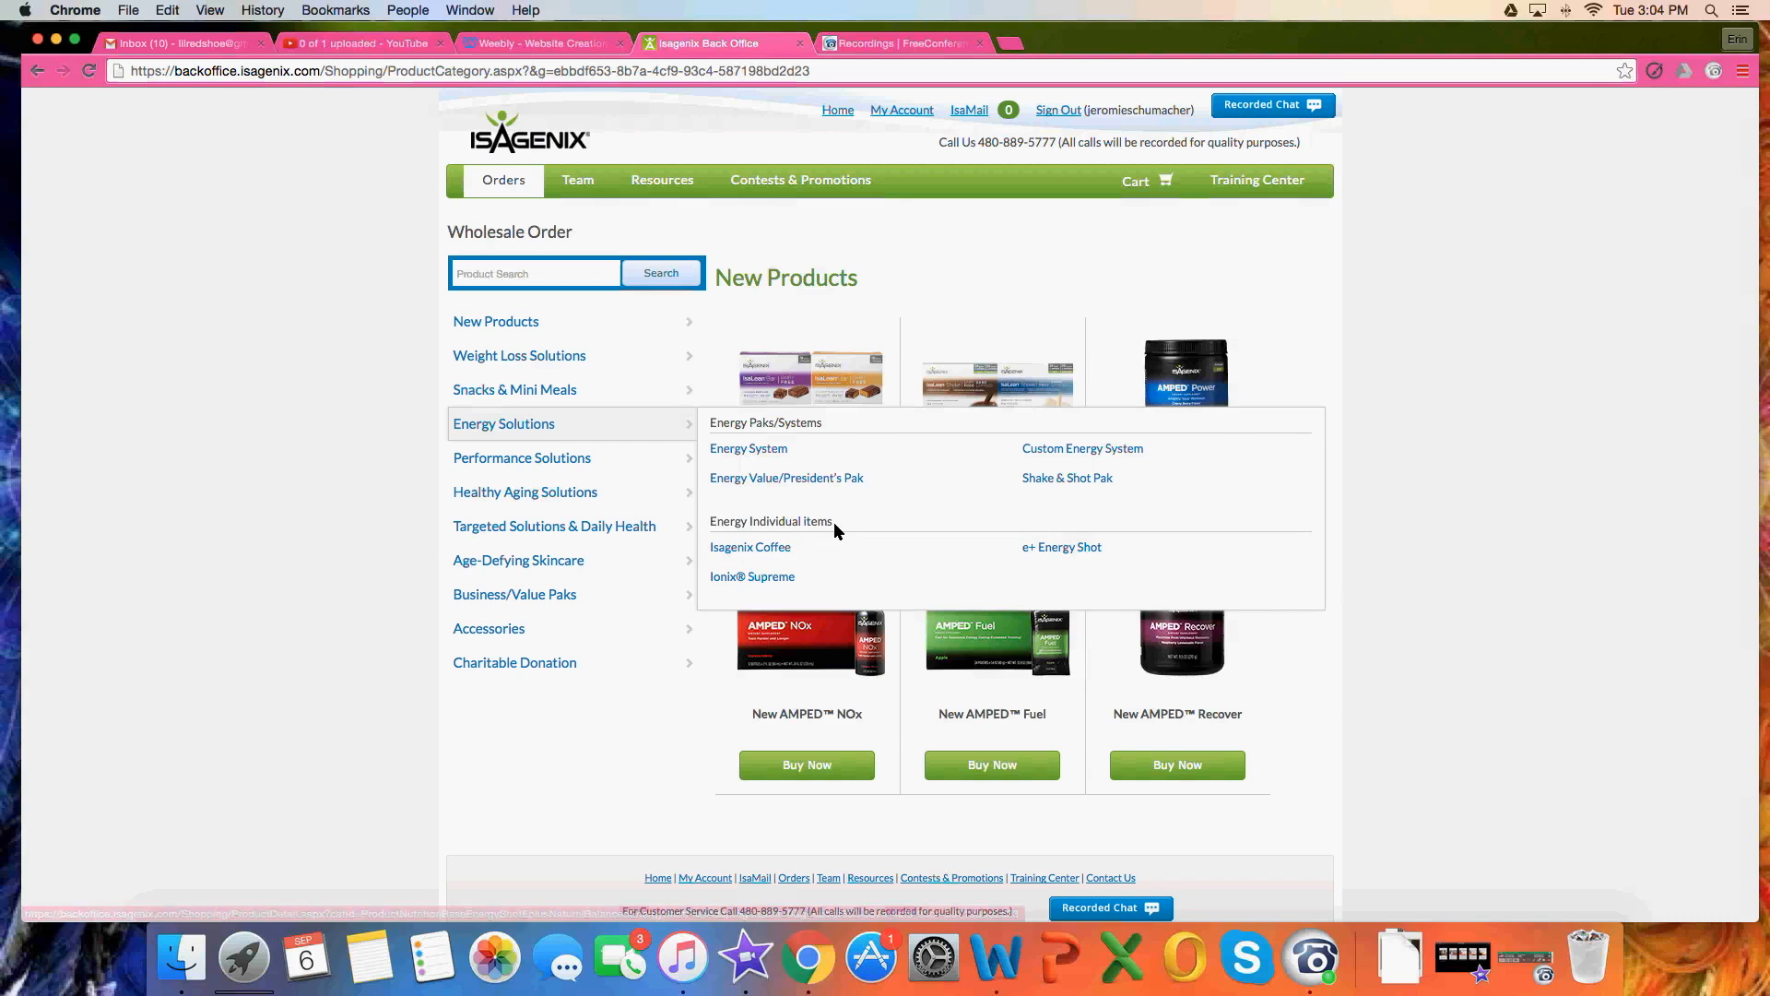
mouse_move(634, 456)
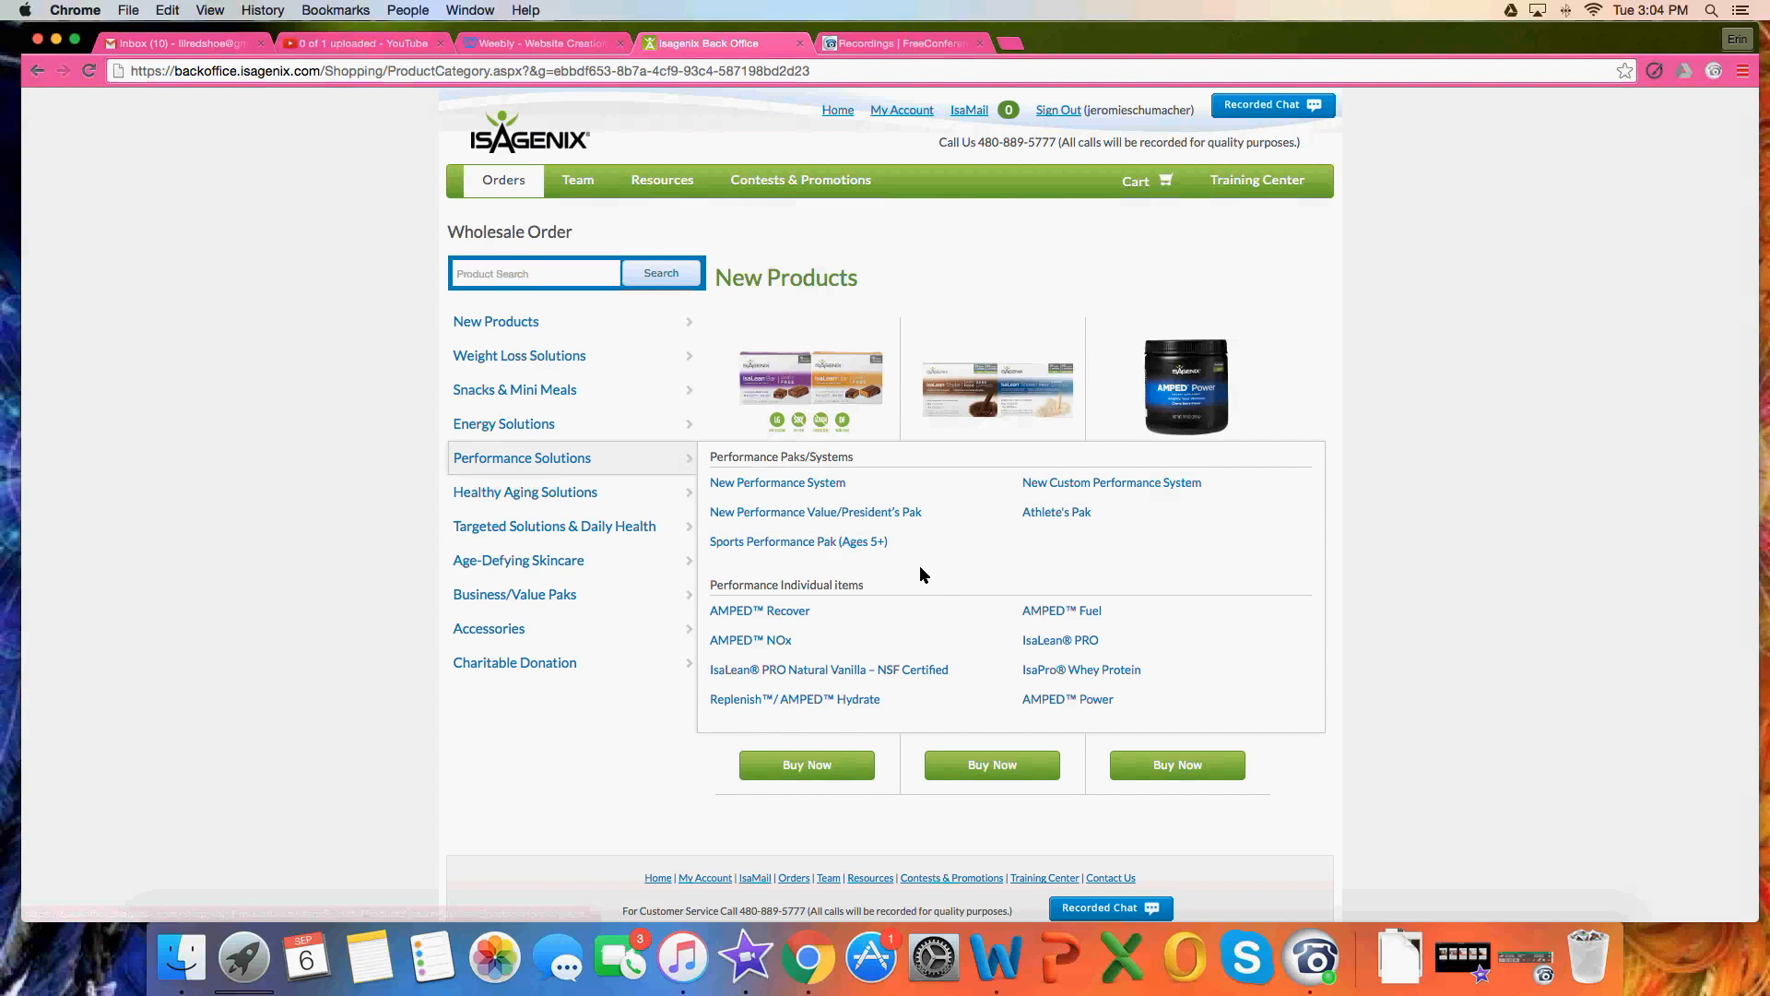
left_click(864, 549)
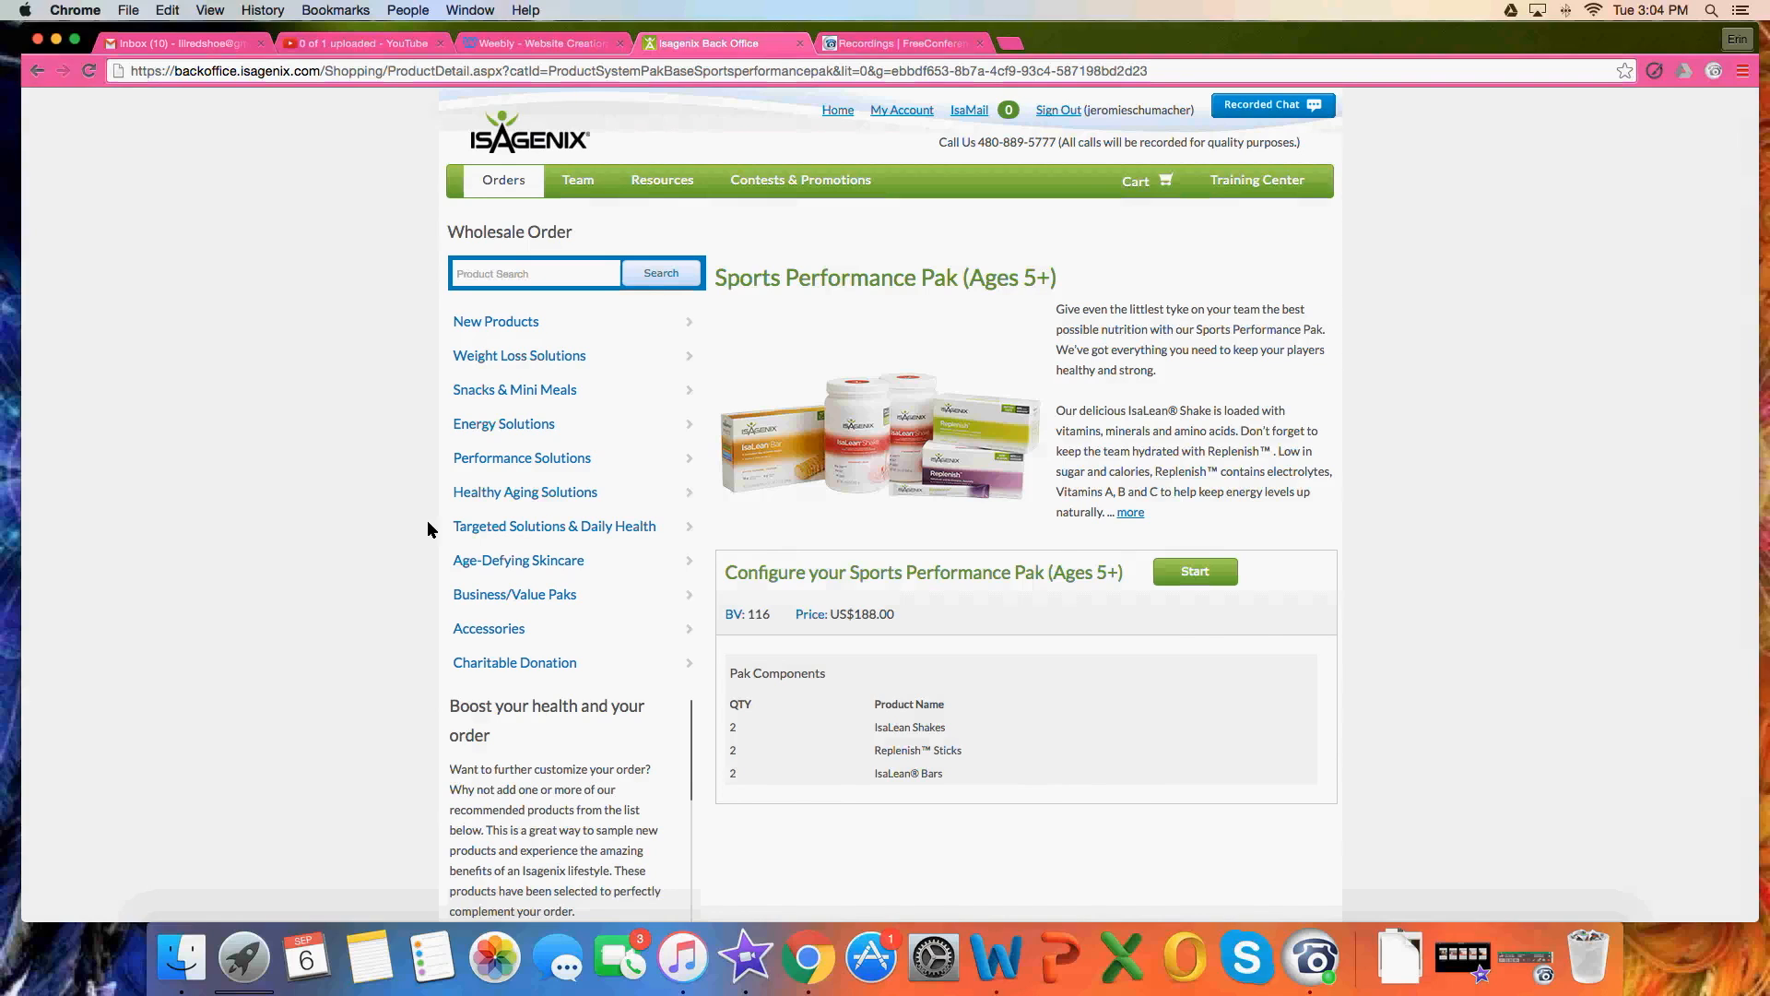
- Open the Healthy Lifestyle Pak product page under Healthy Aging Solutions
mouse_move(519, 493)
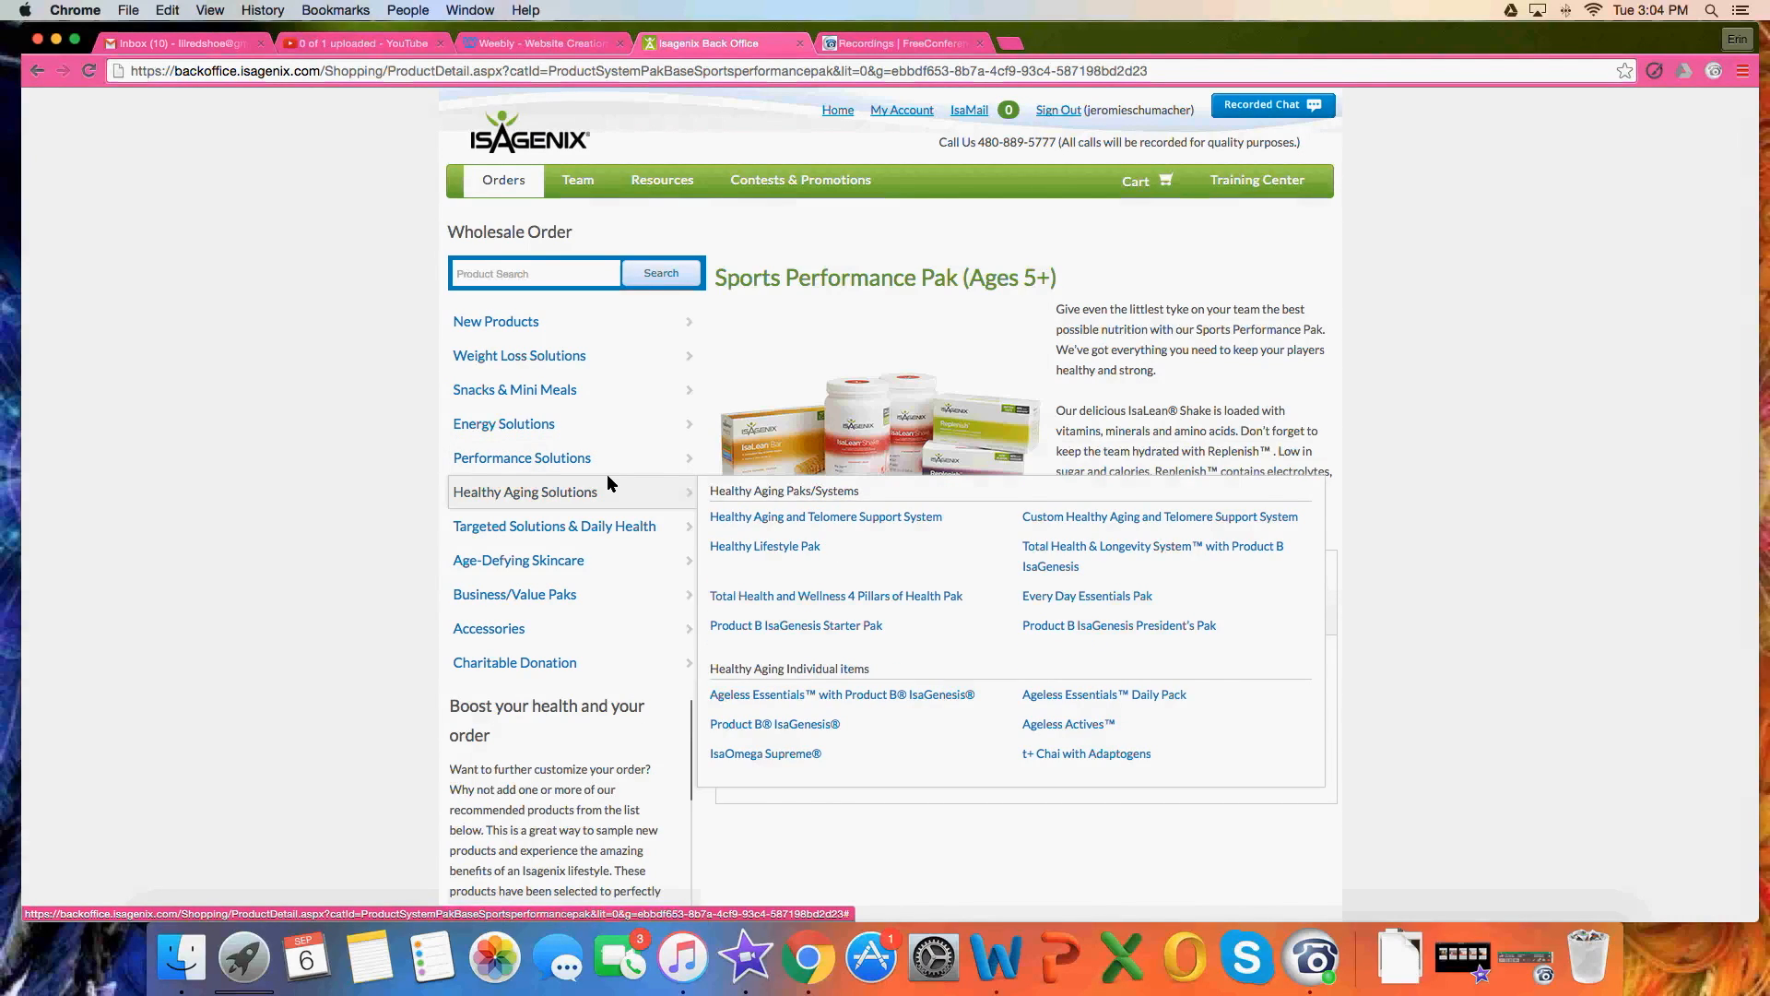
mouse_move(679, 522)
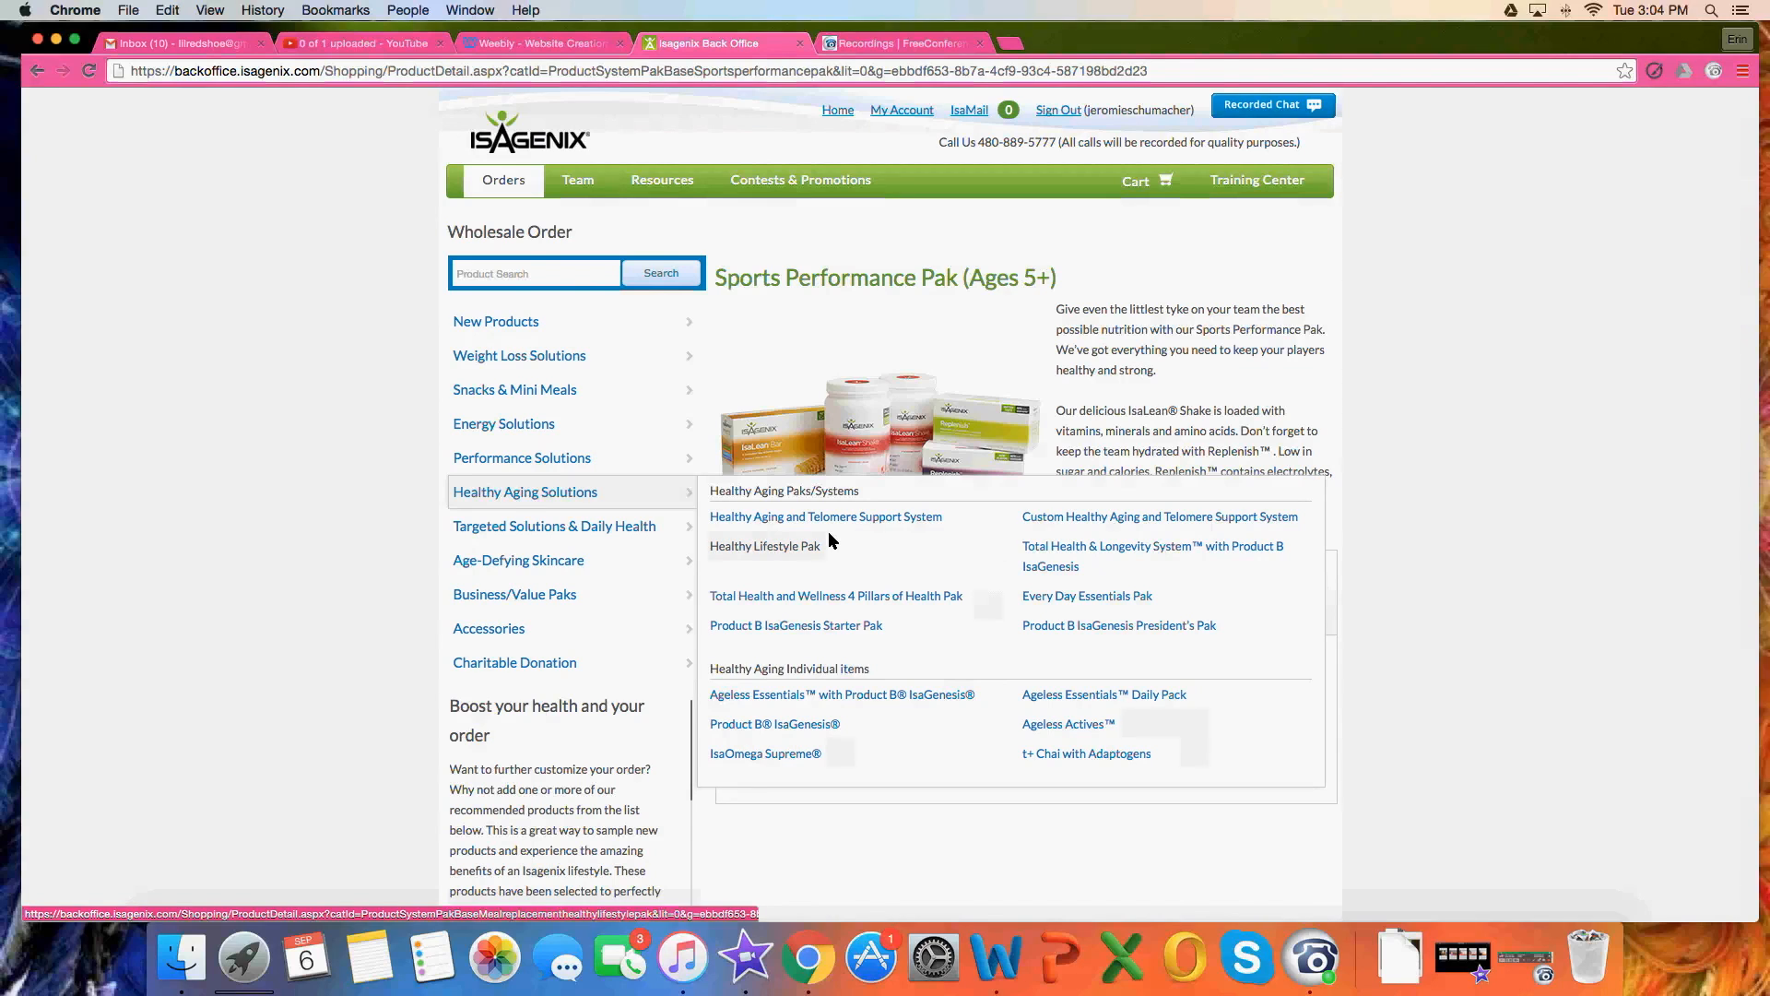
left_click(791, 548)
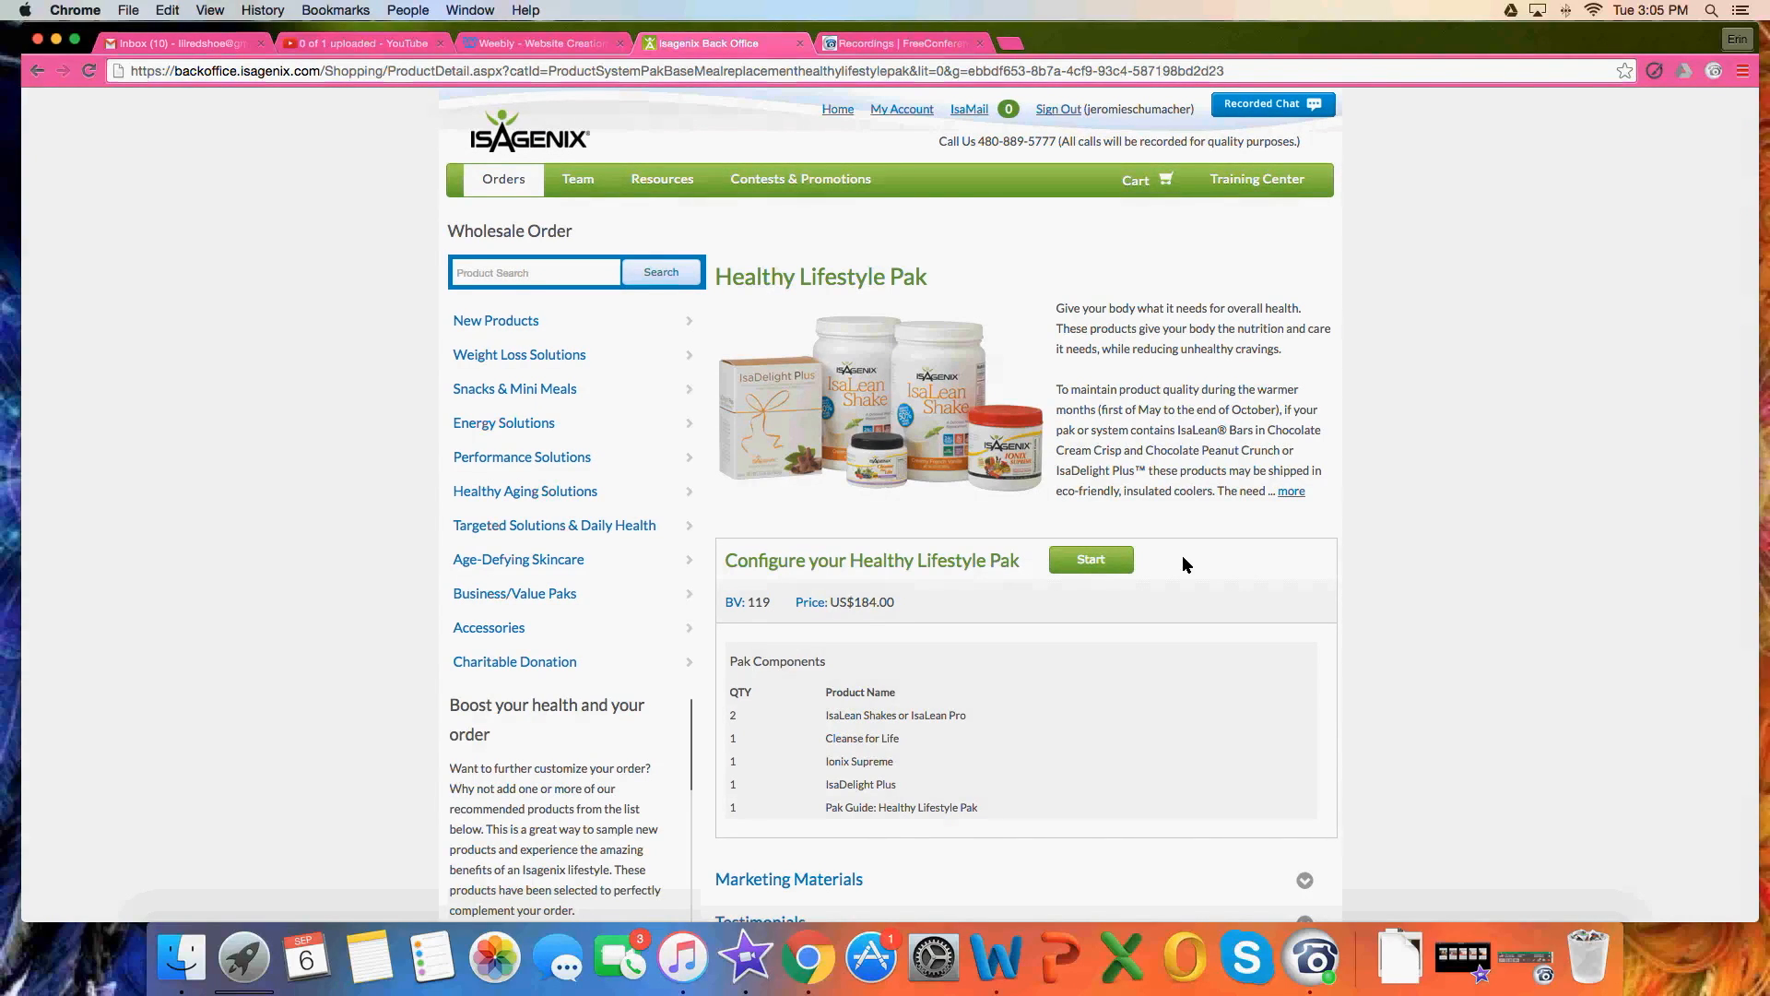
- Review the Healthy Lifestyle Pak's components, expanding and collapsing its marketing materials section
scroll(1181, 565, "down", 1)
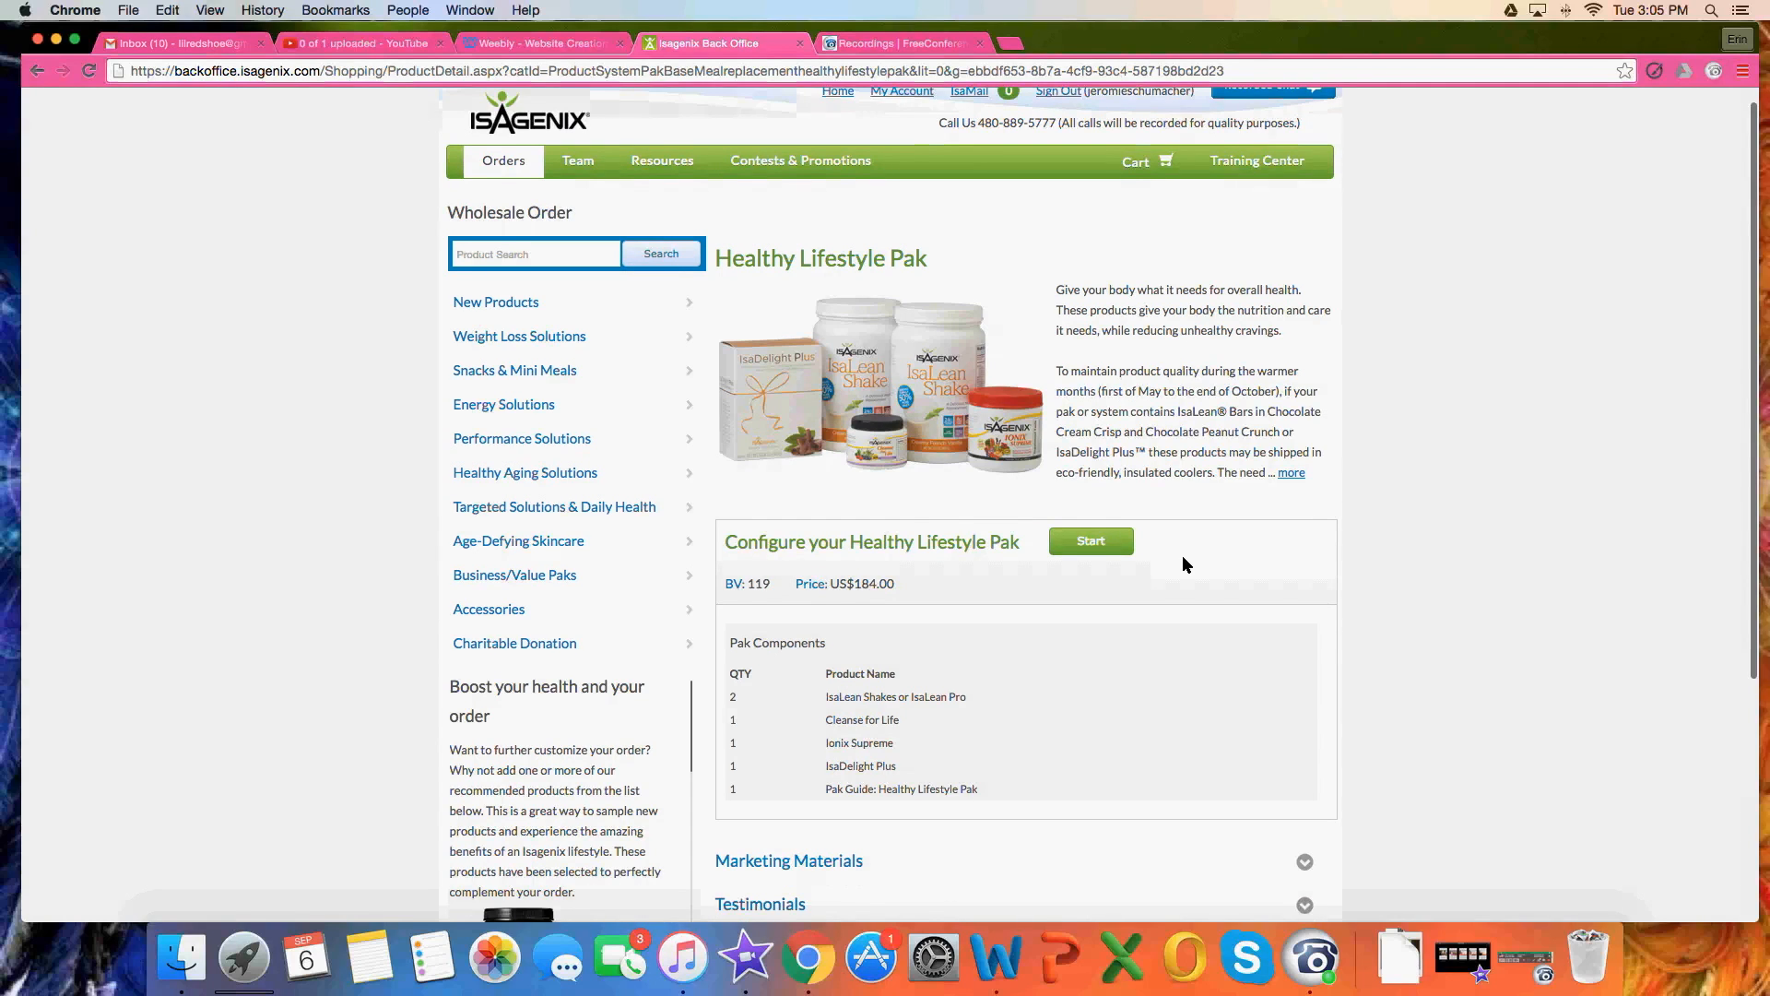
scroll(1181, 564, "down", 3)
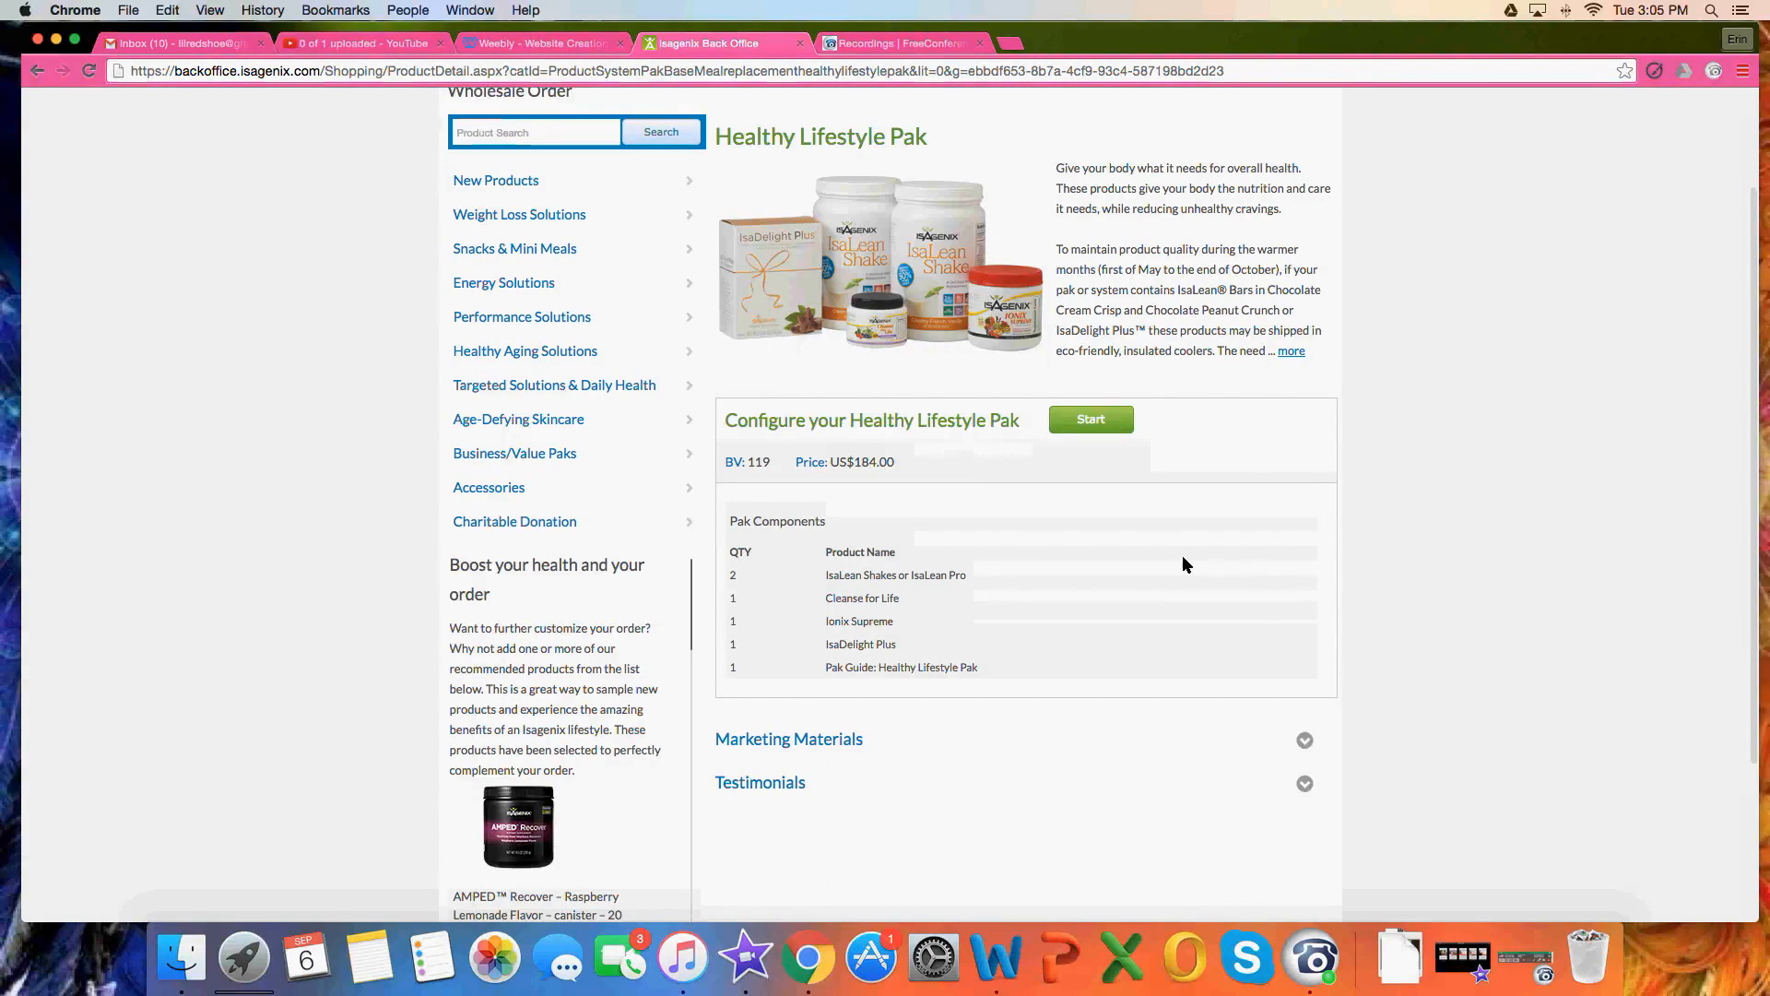
left_click(1303, 741)
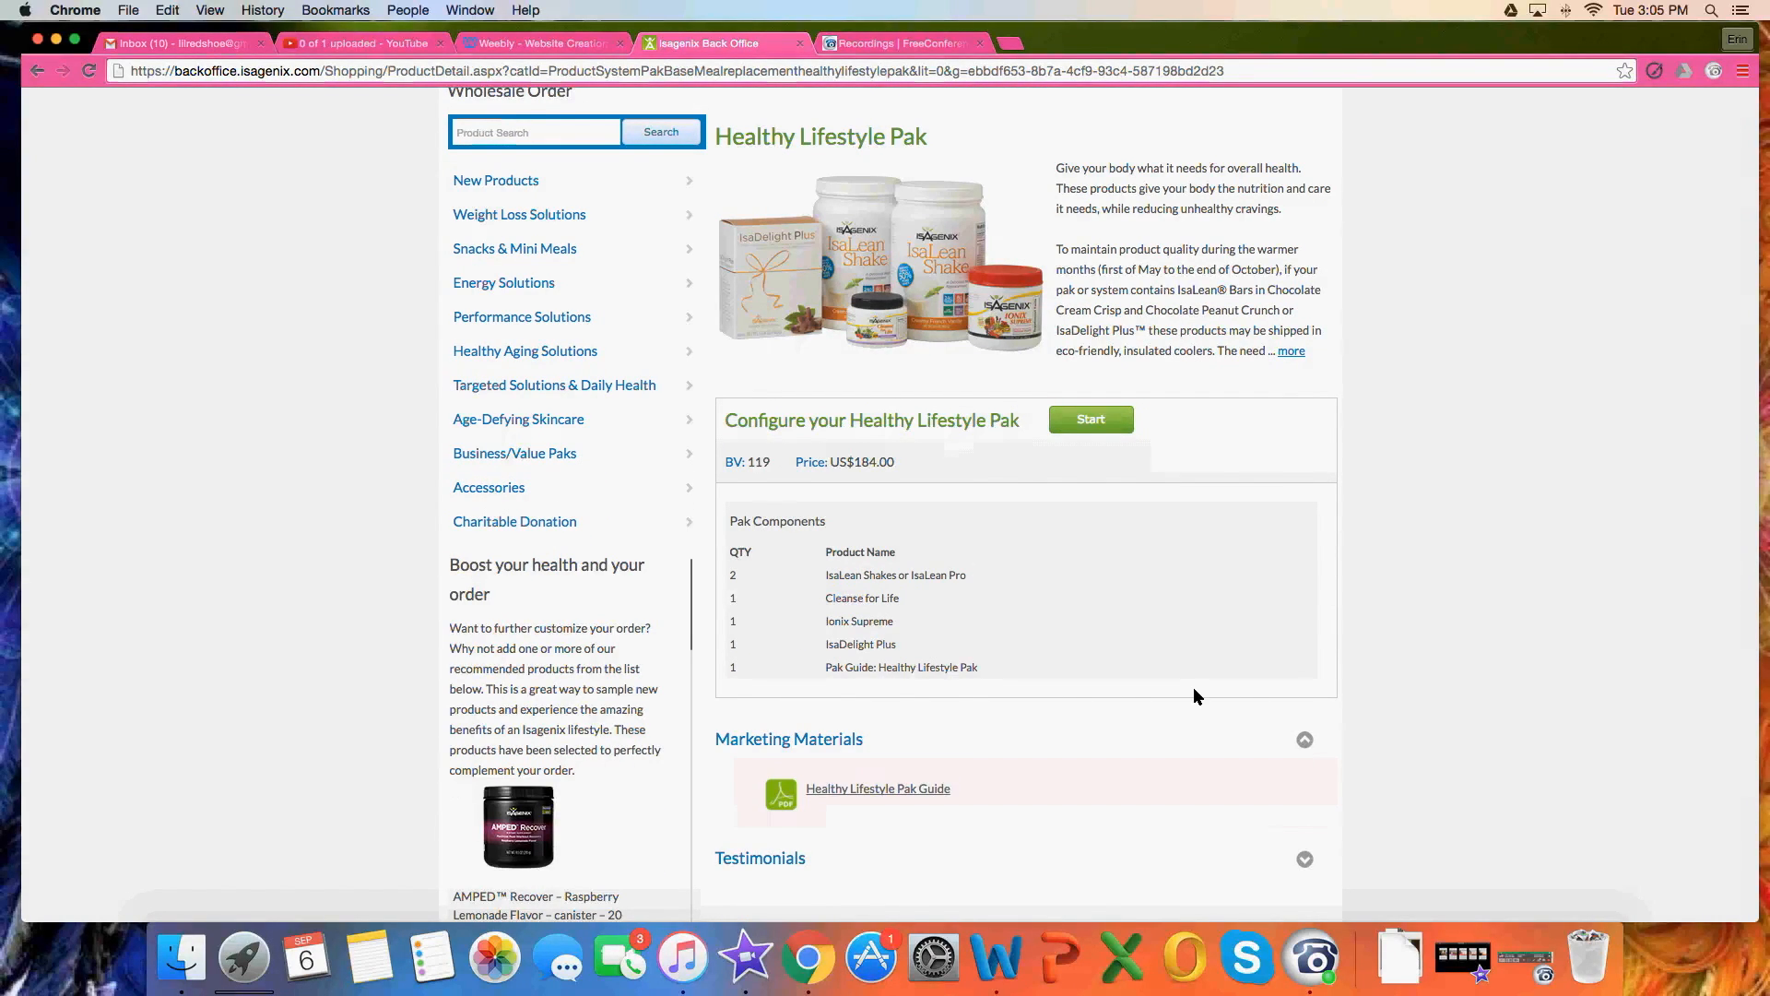
scroll(1192, 696, "down", 1)
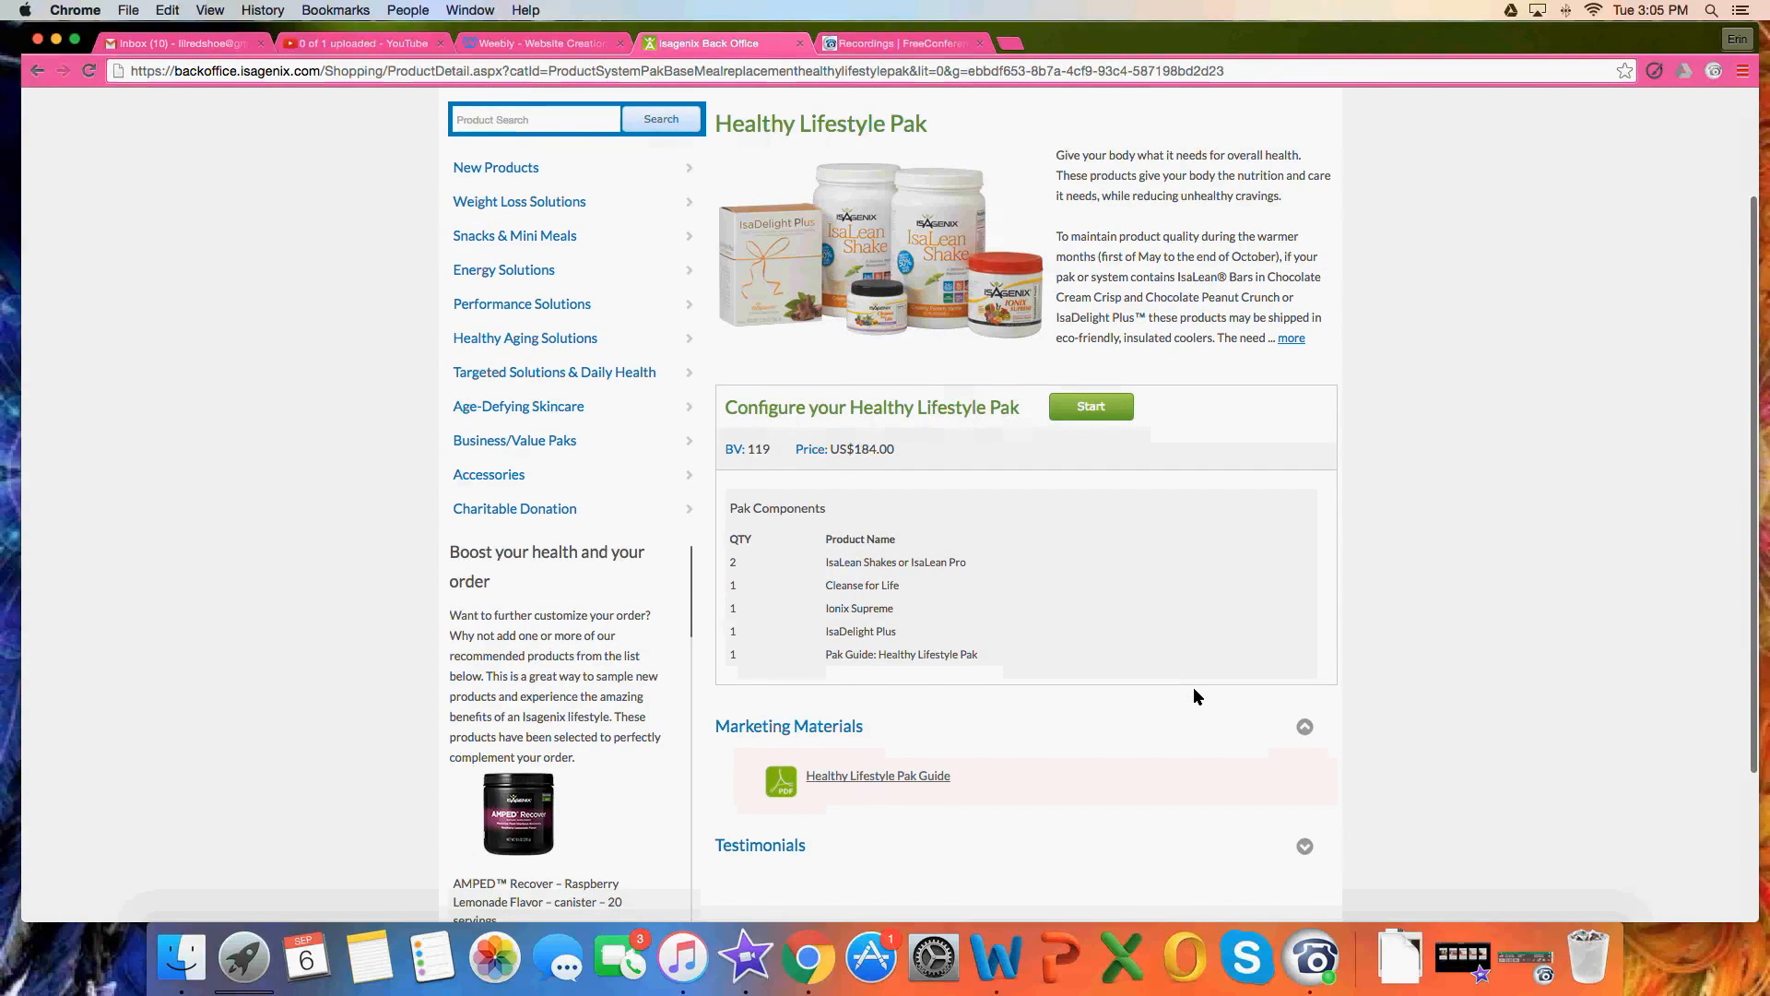
scroll(1194, 692, "down", 1)
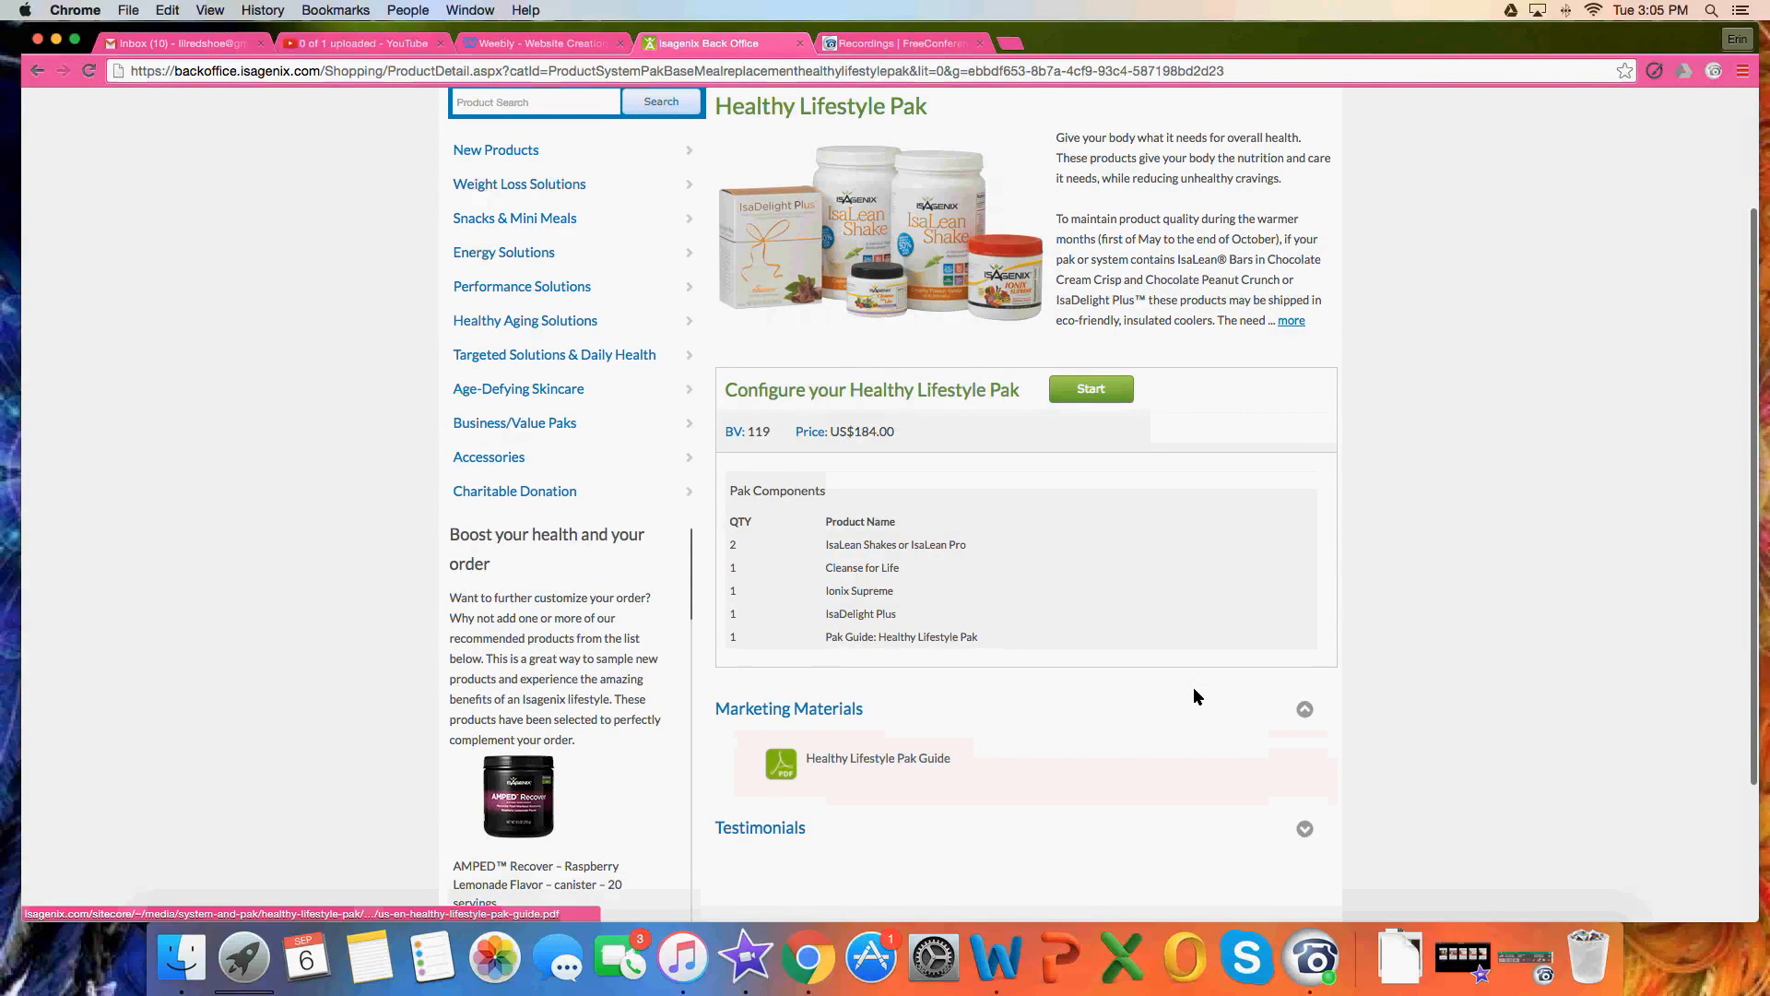
left_click(1193, 689)
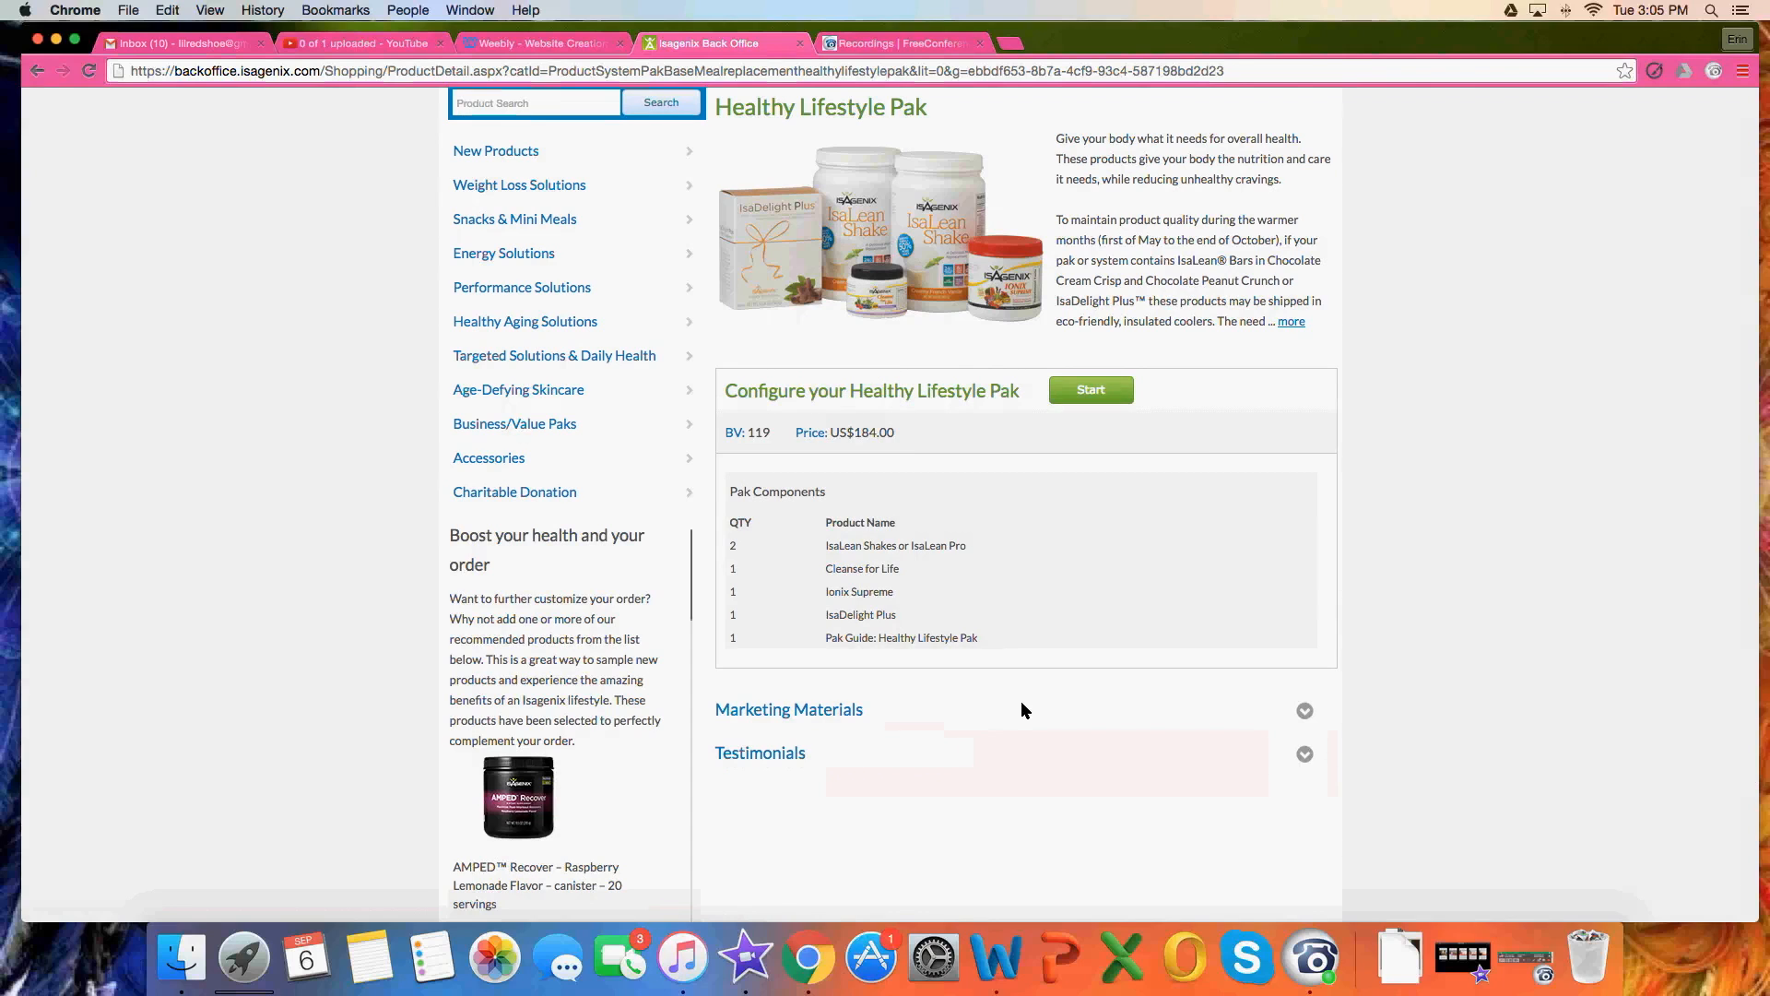
scroll(1021, 708, "up", 3)
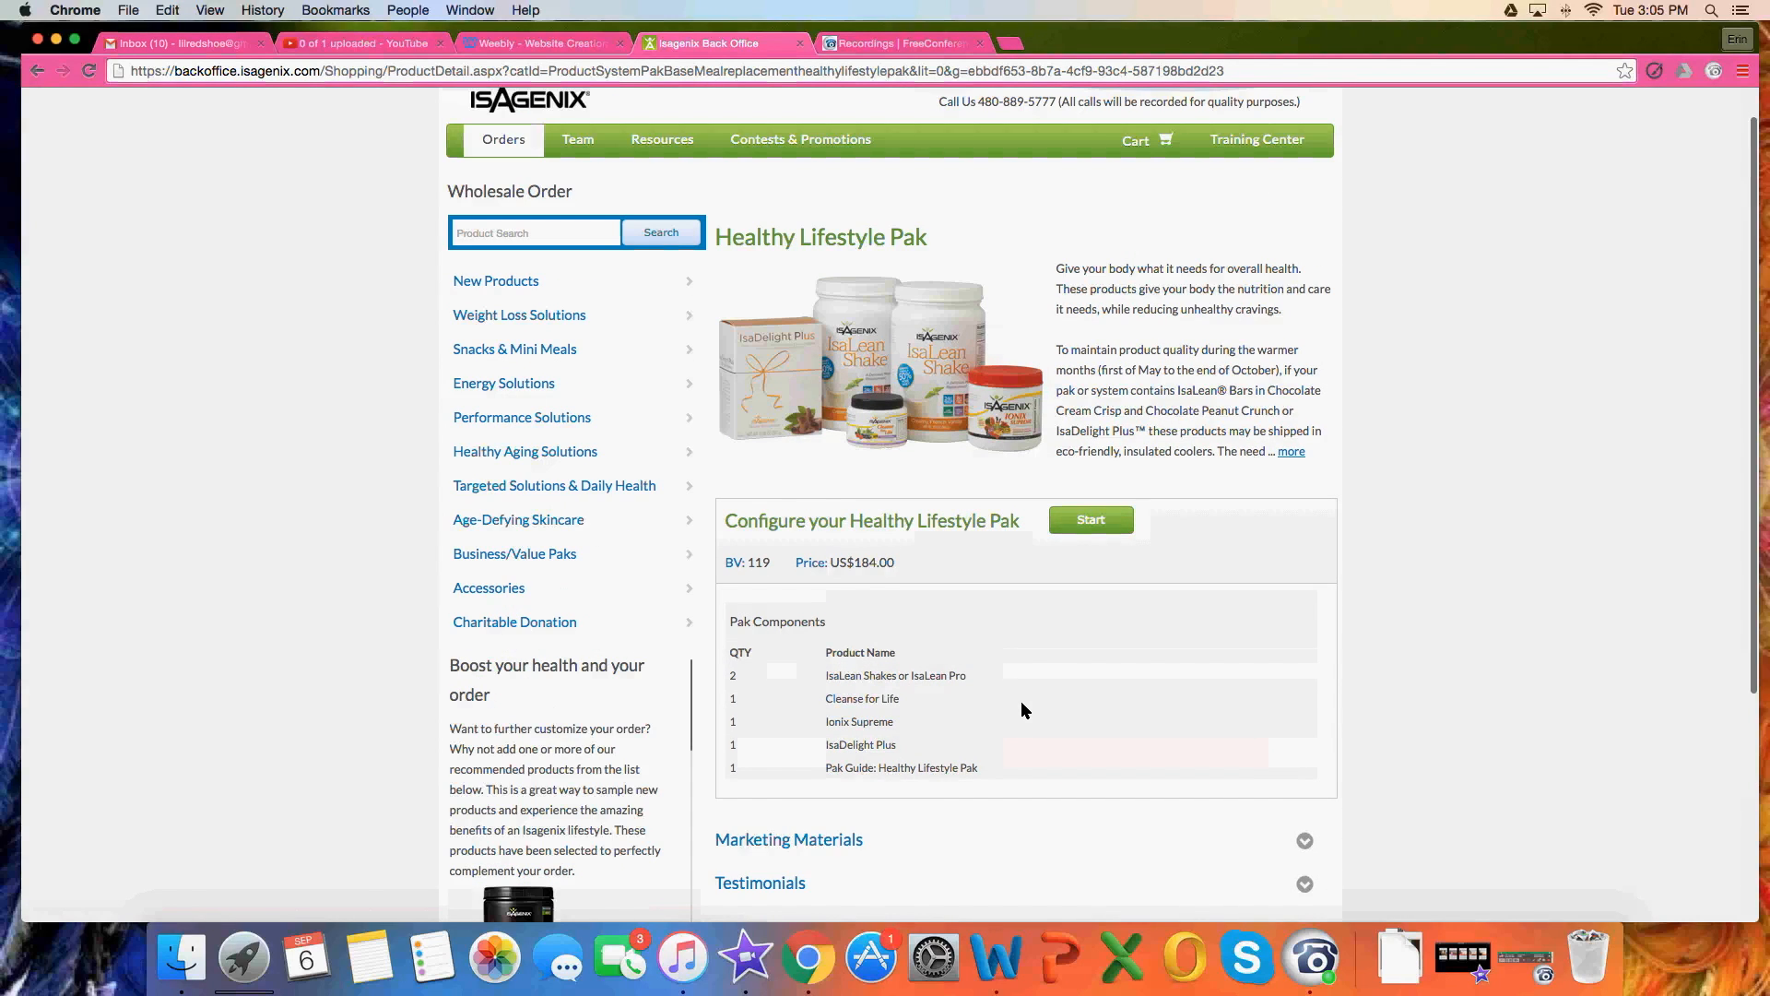
- Start configuring the Healthy Lifestyle Pak with one Vanilla Chai (Dairy-Free) shake and one Strawberry Cream shake
left_click(1092, 521)
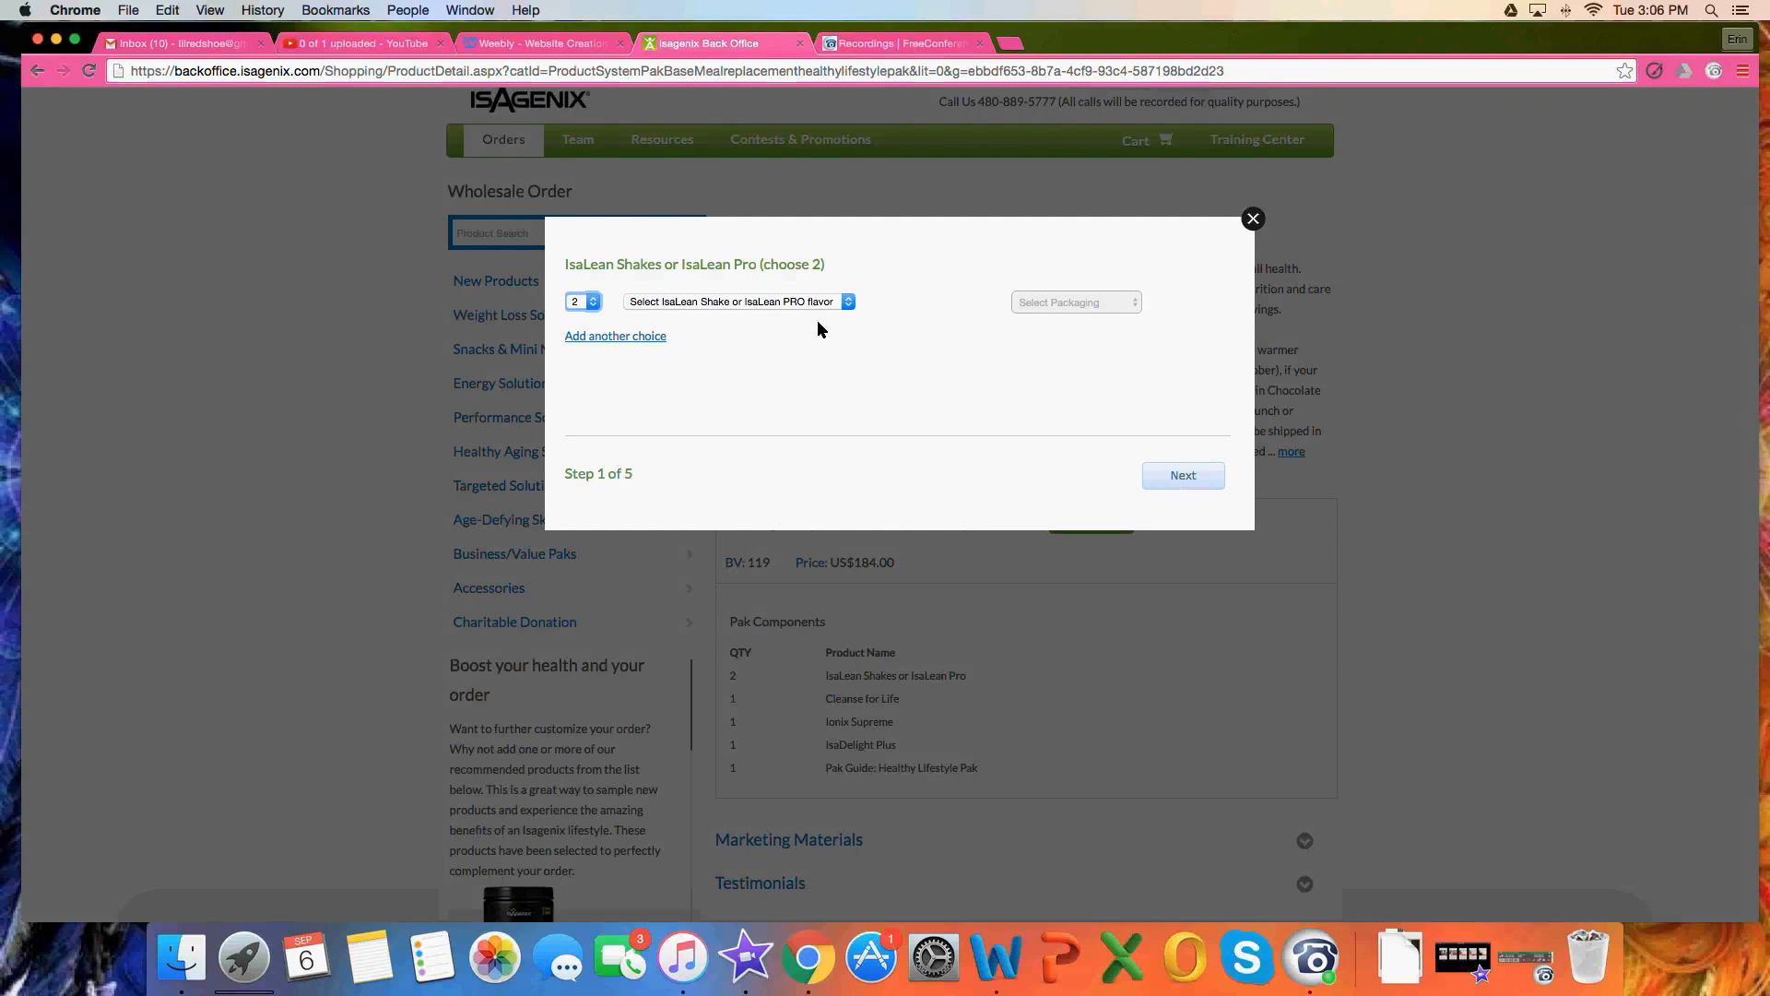
left_click(817, 303)
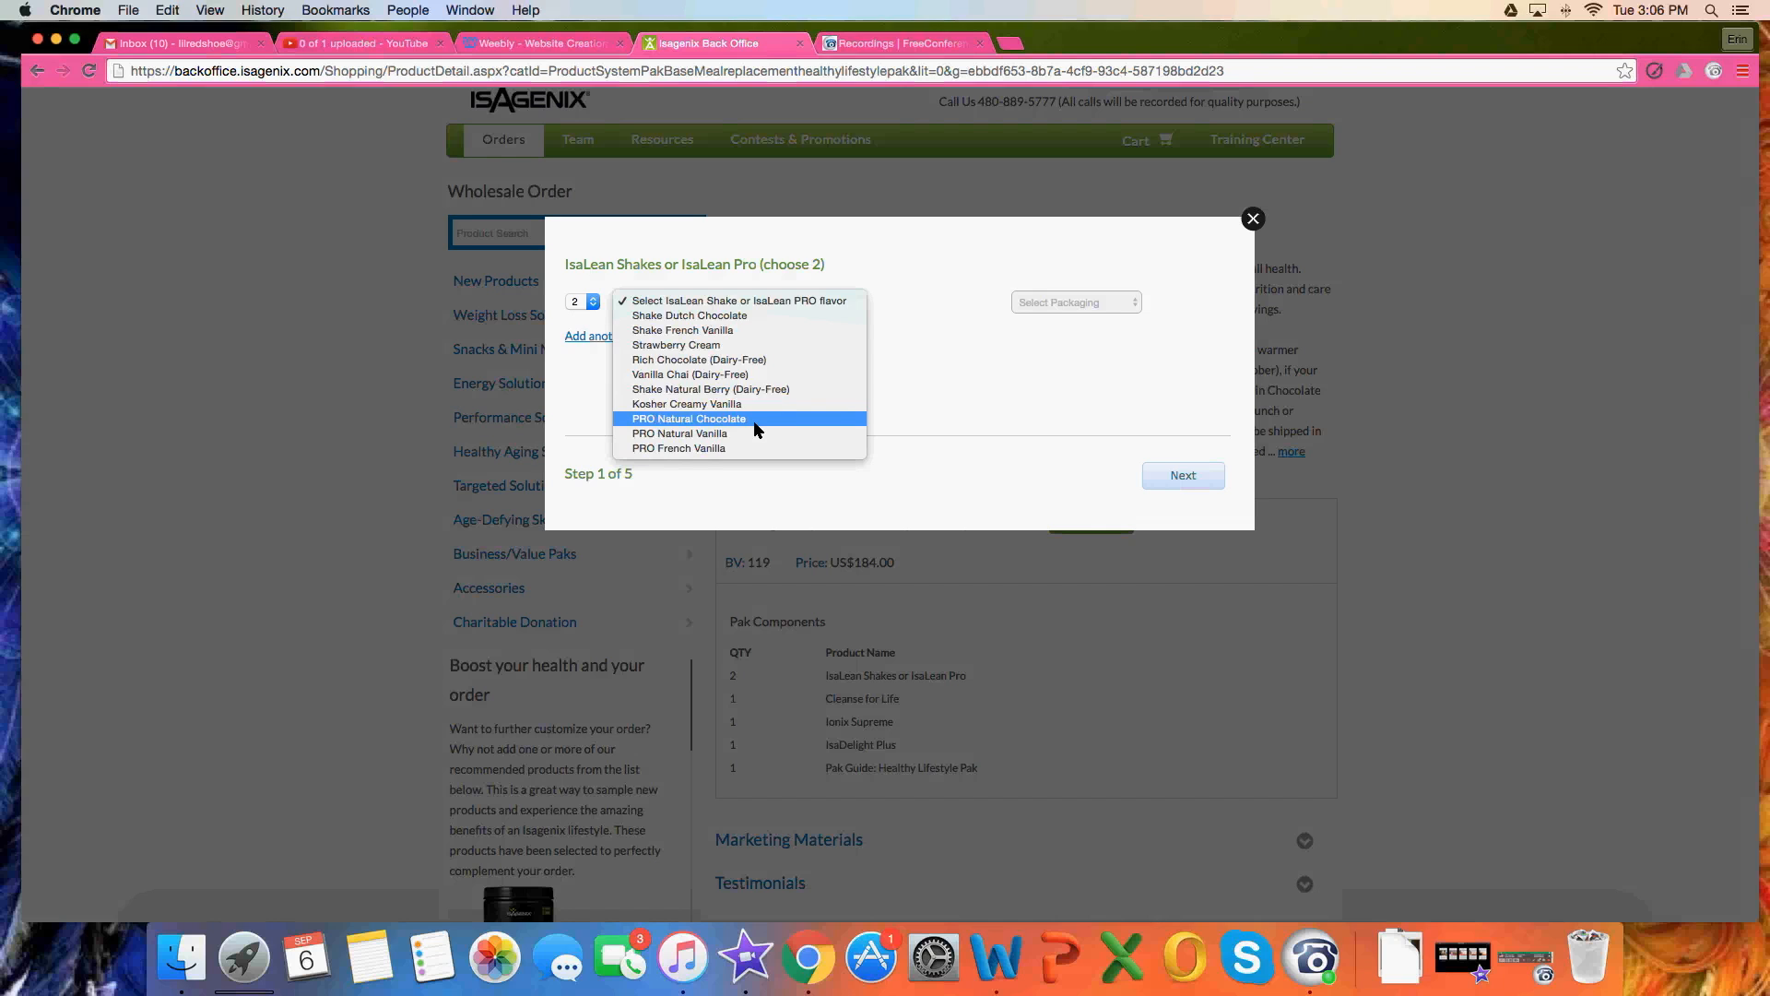
left_click(728, 373)
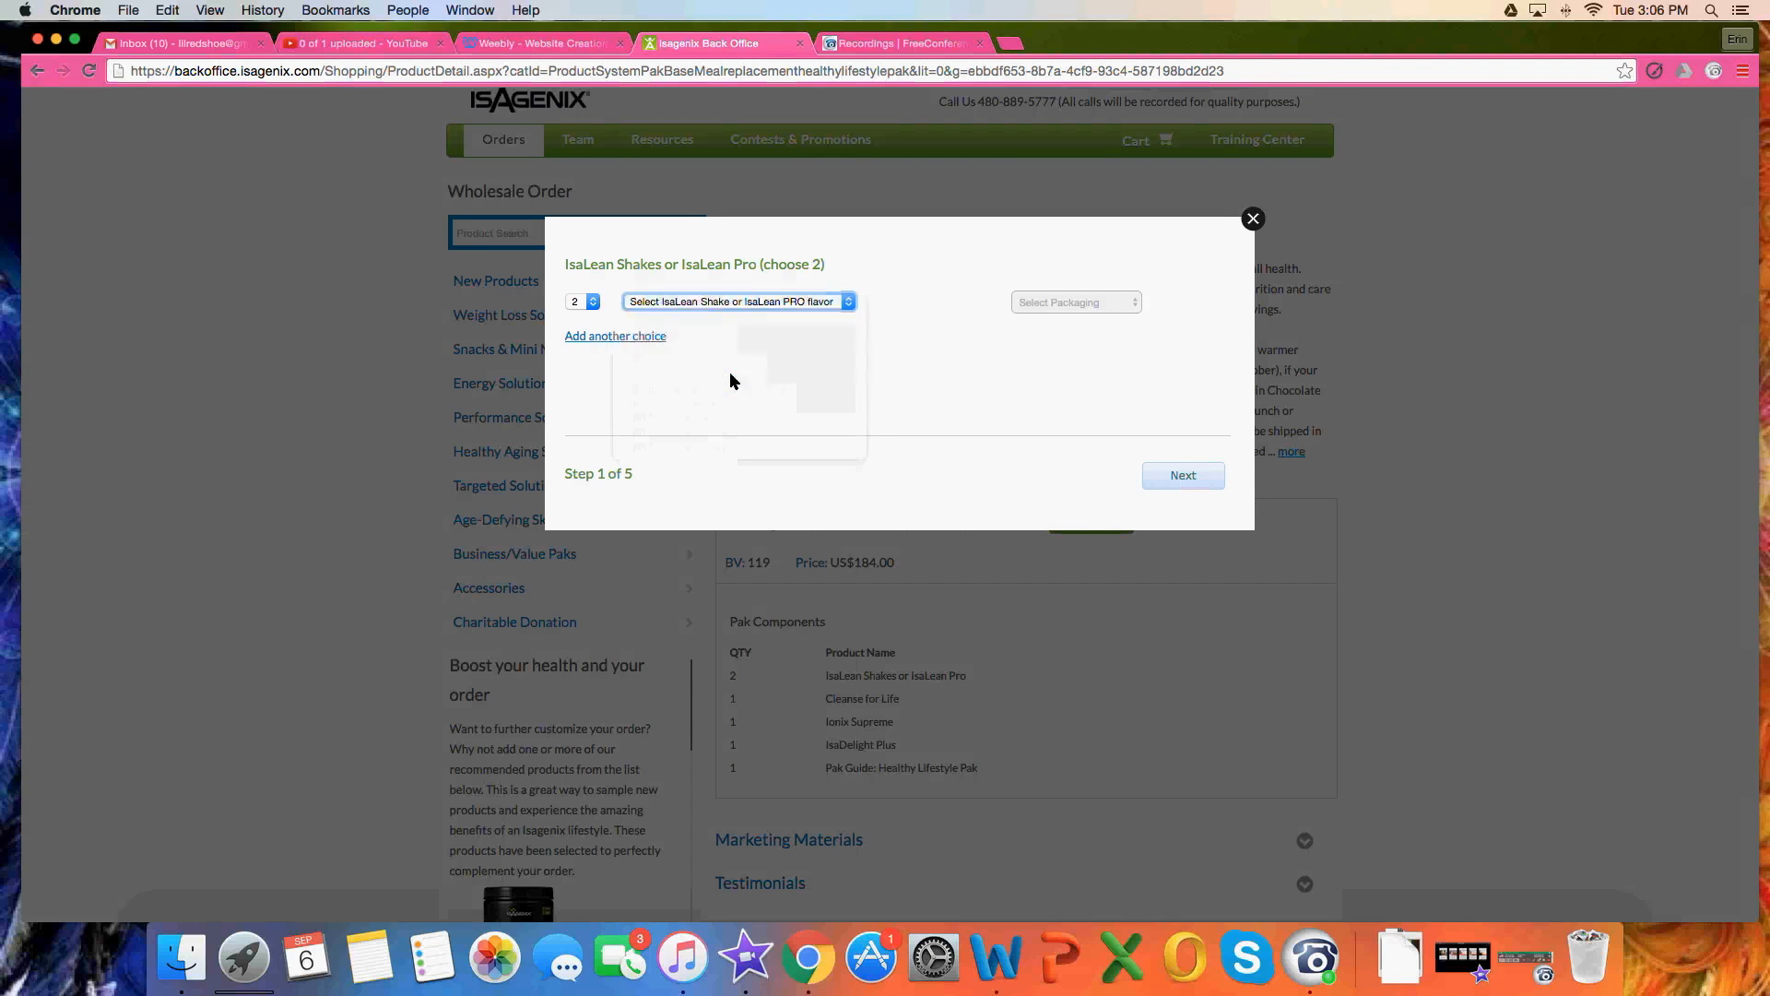
left_click(639, 330)
left_click(589, 297)
left_click(577, 282)
left_click(581, 327)
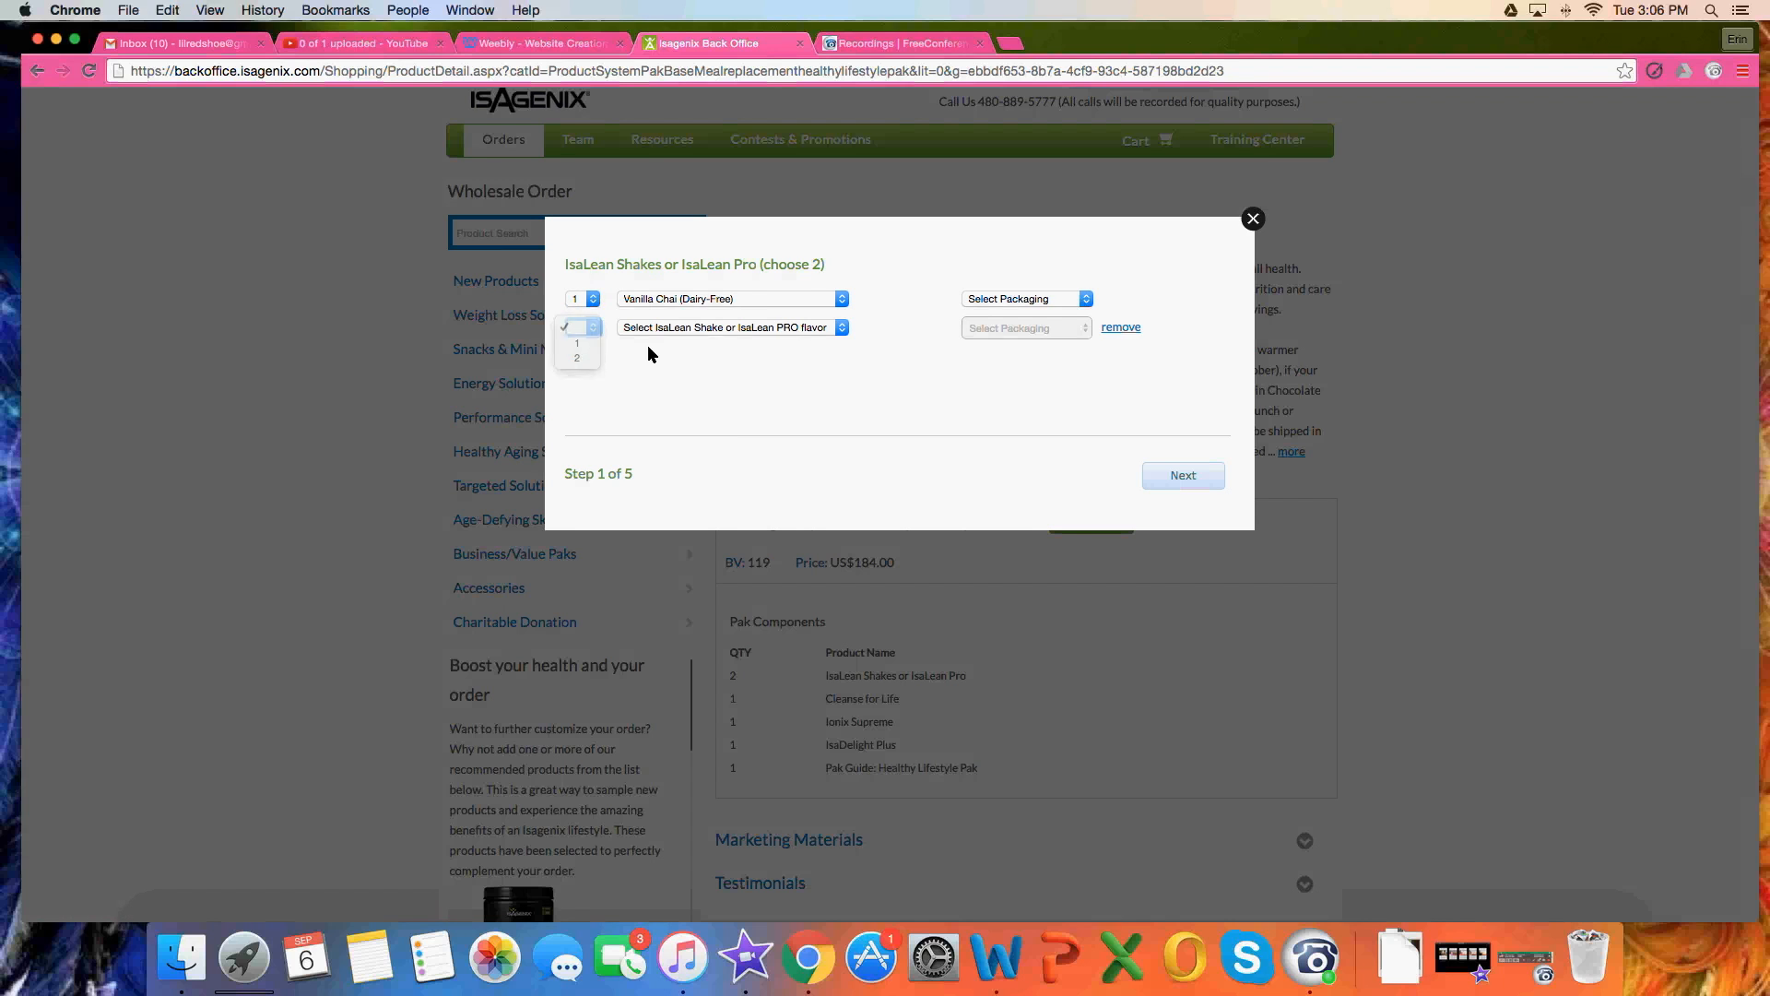
left_click(816, 328)
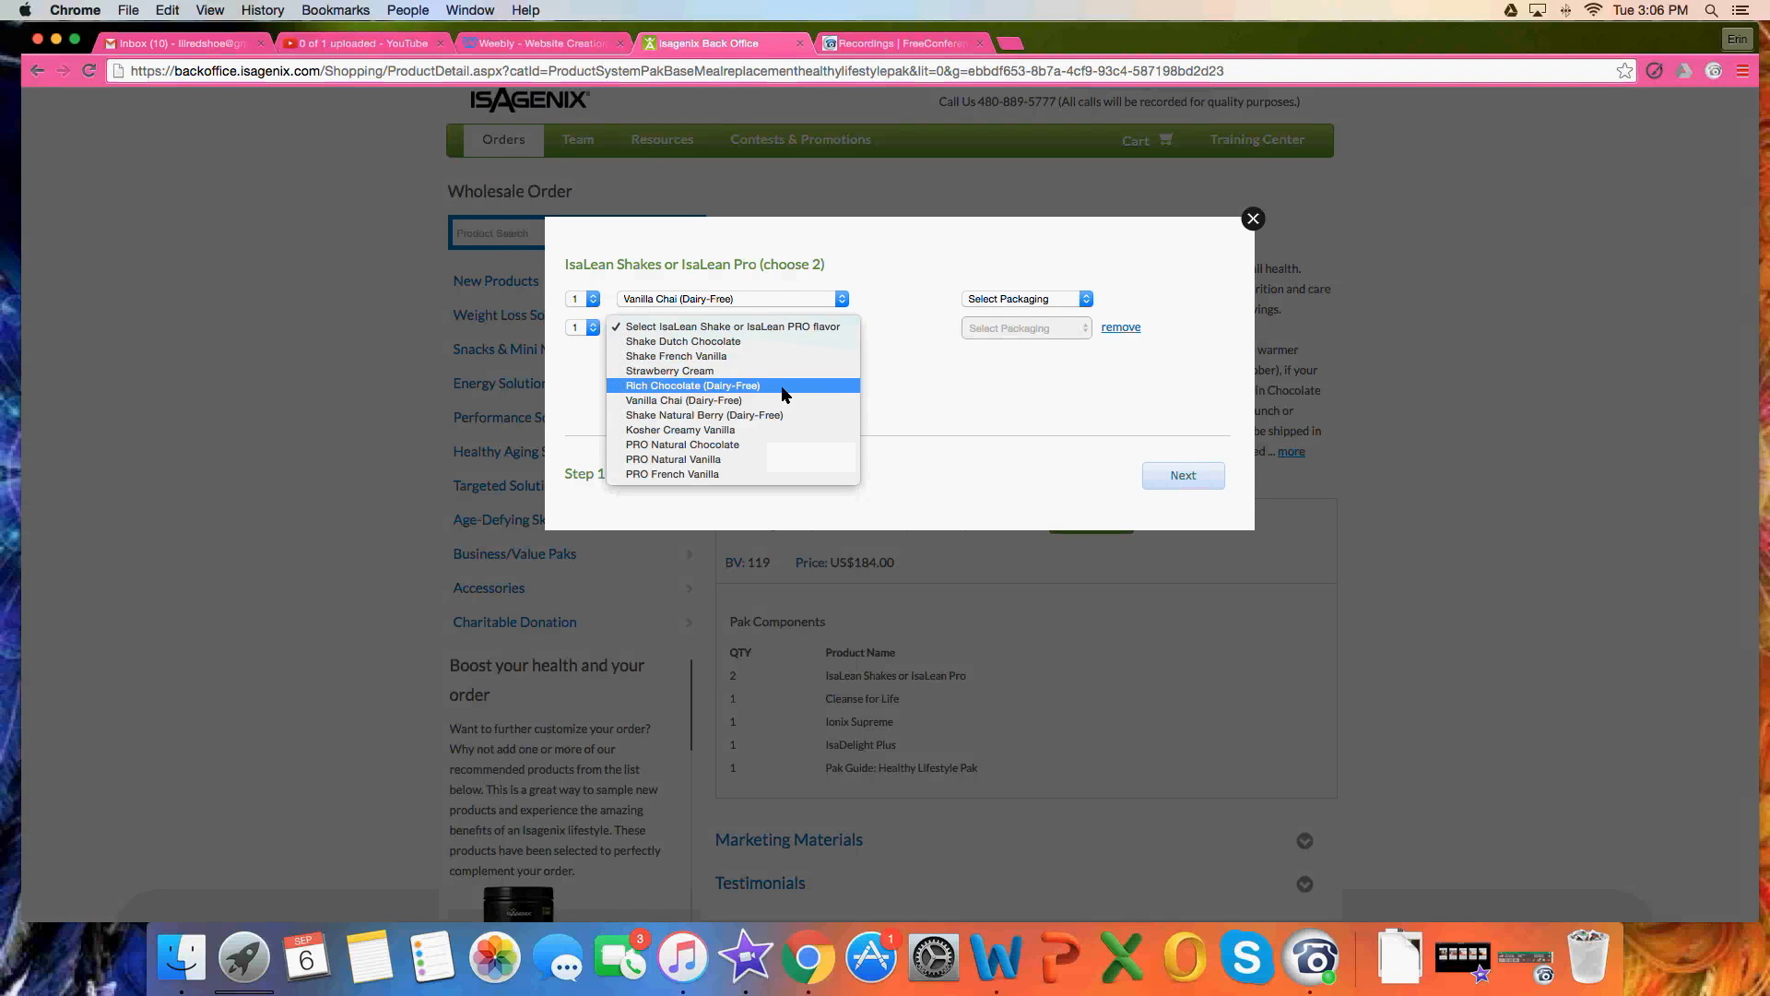
left_click(748, 369)
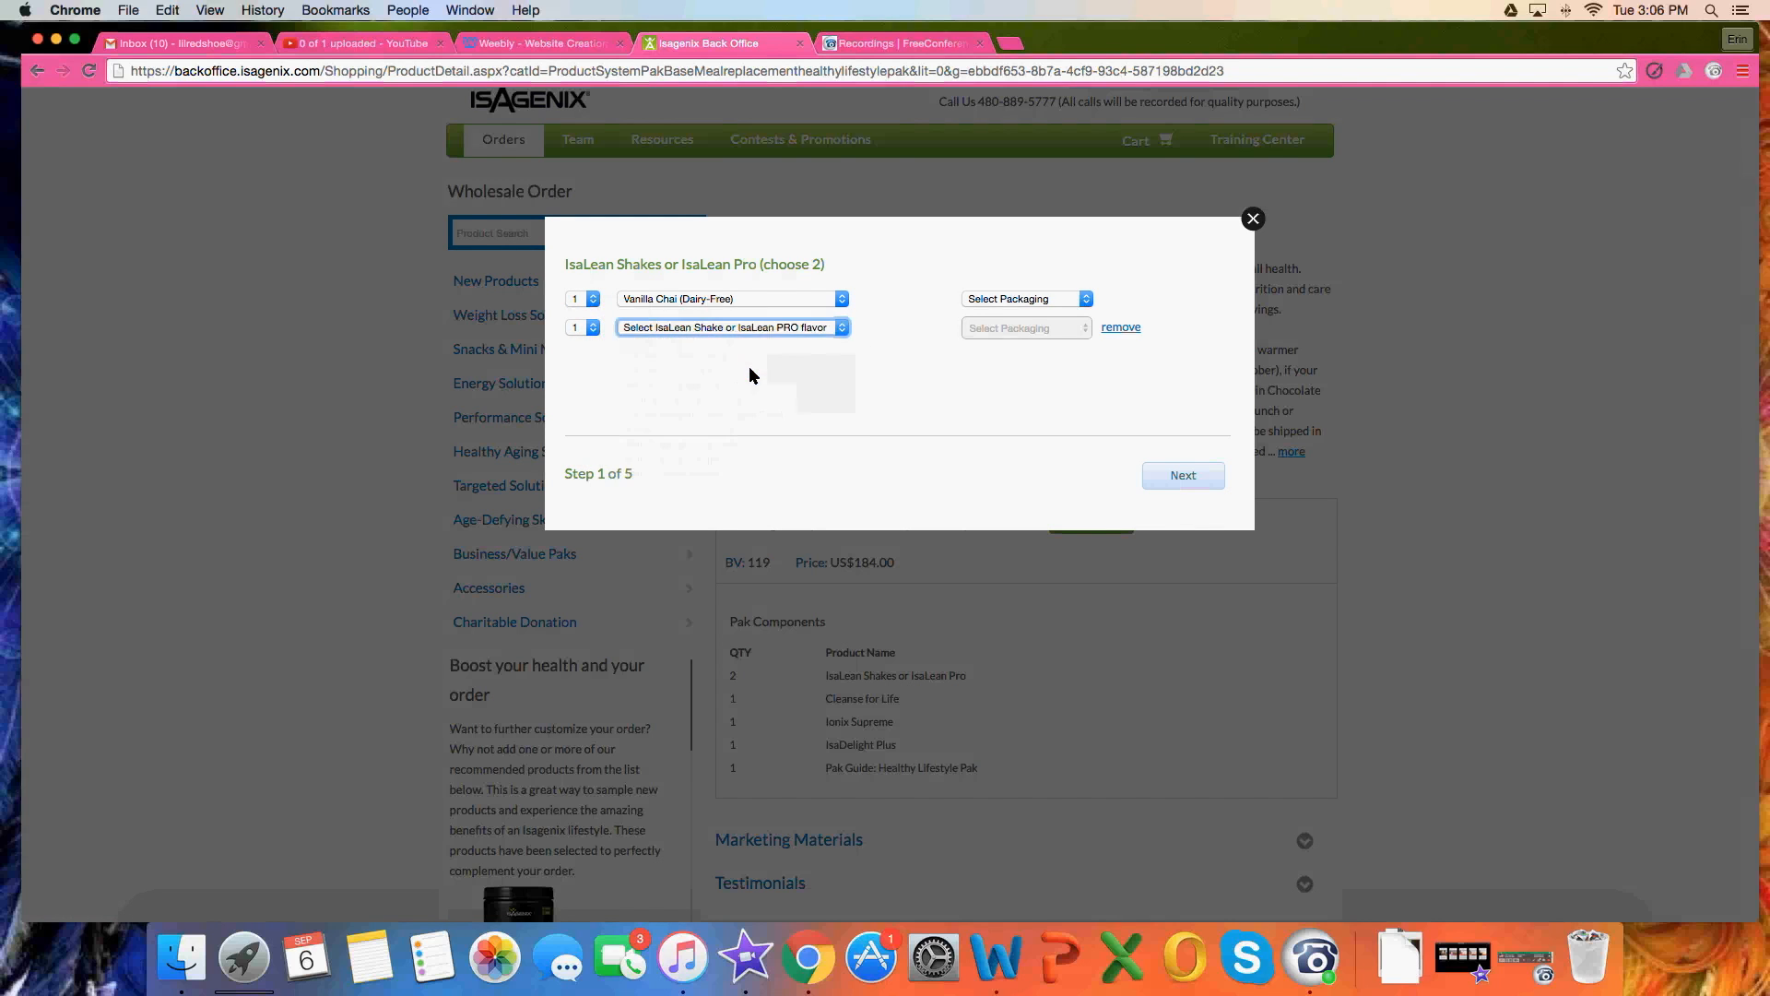
- Choose packets as the packaging for both the Vanilla Chai and Strawberry Cream shakes, and continue to the Cleanse for Life choice
left_click(1074, 301)
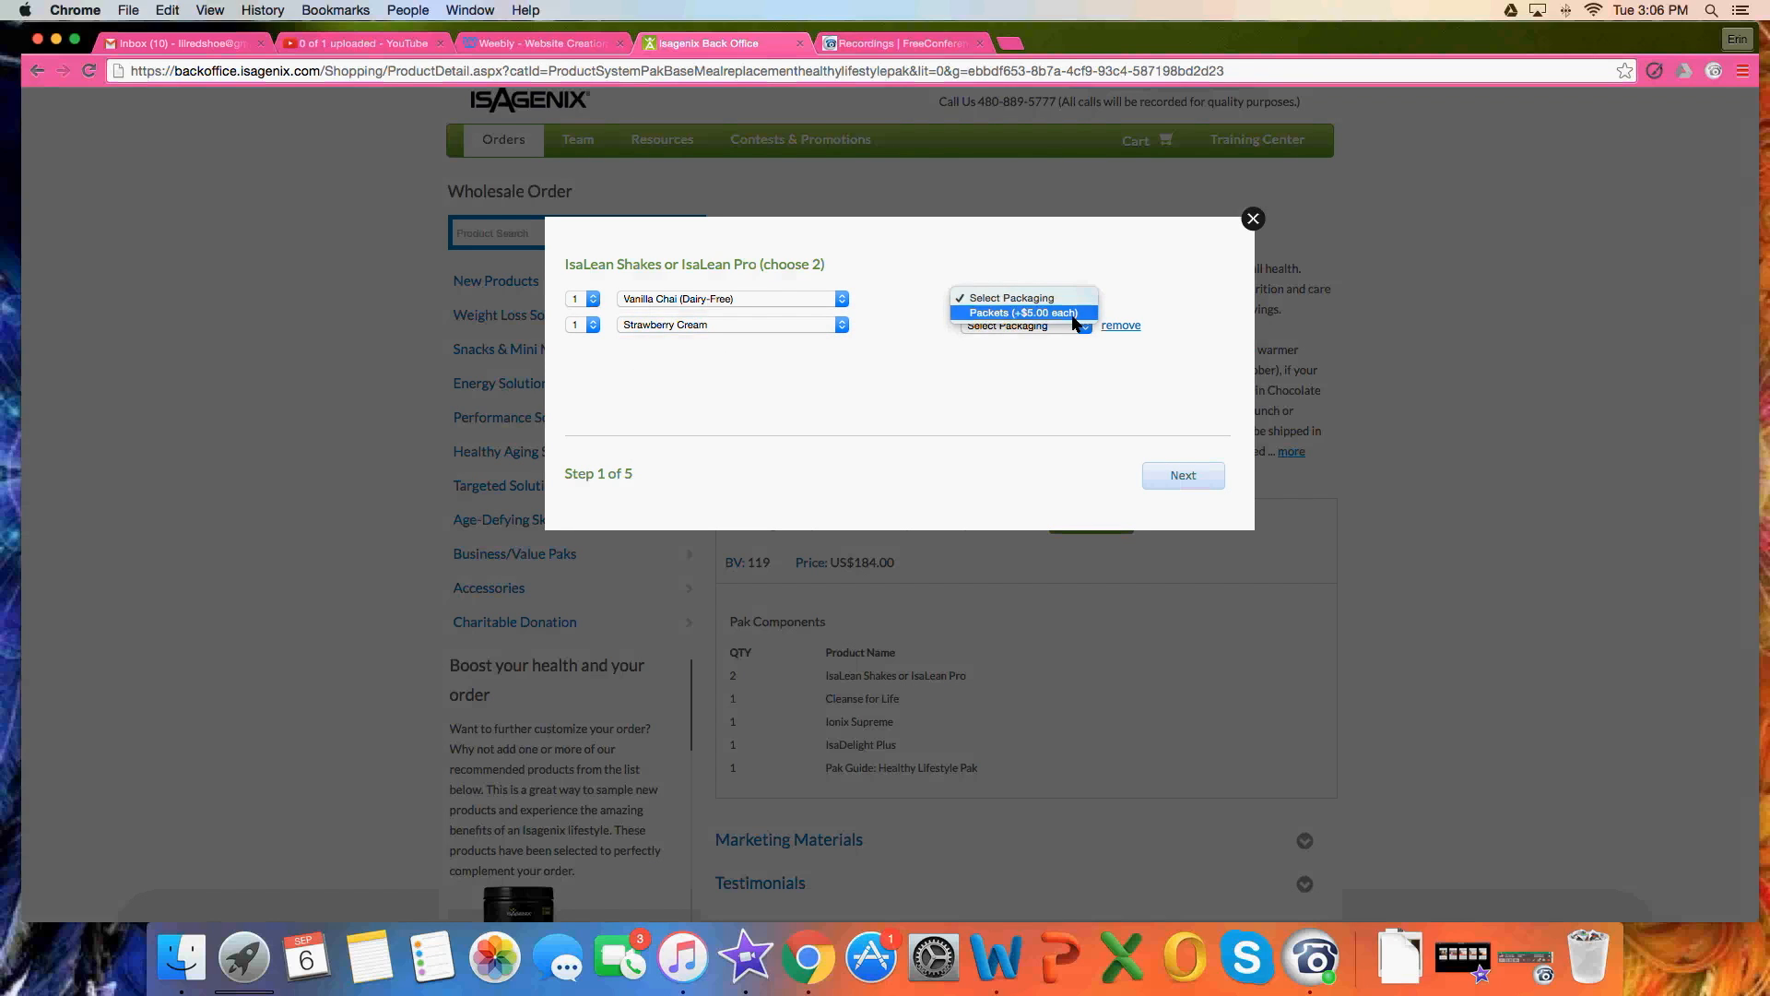
left_click(1071, 313)
left_click(1071, 324)
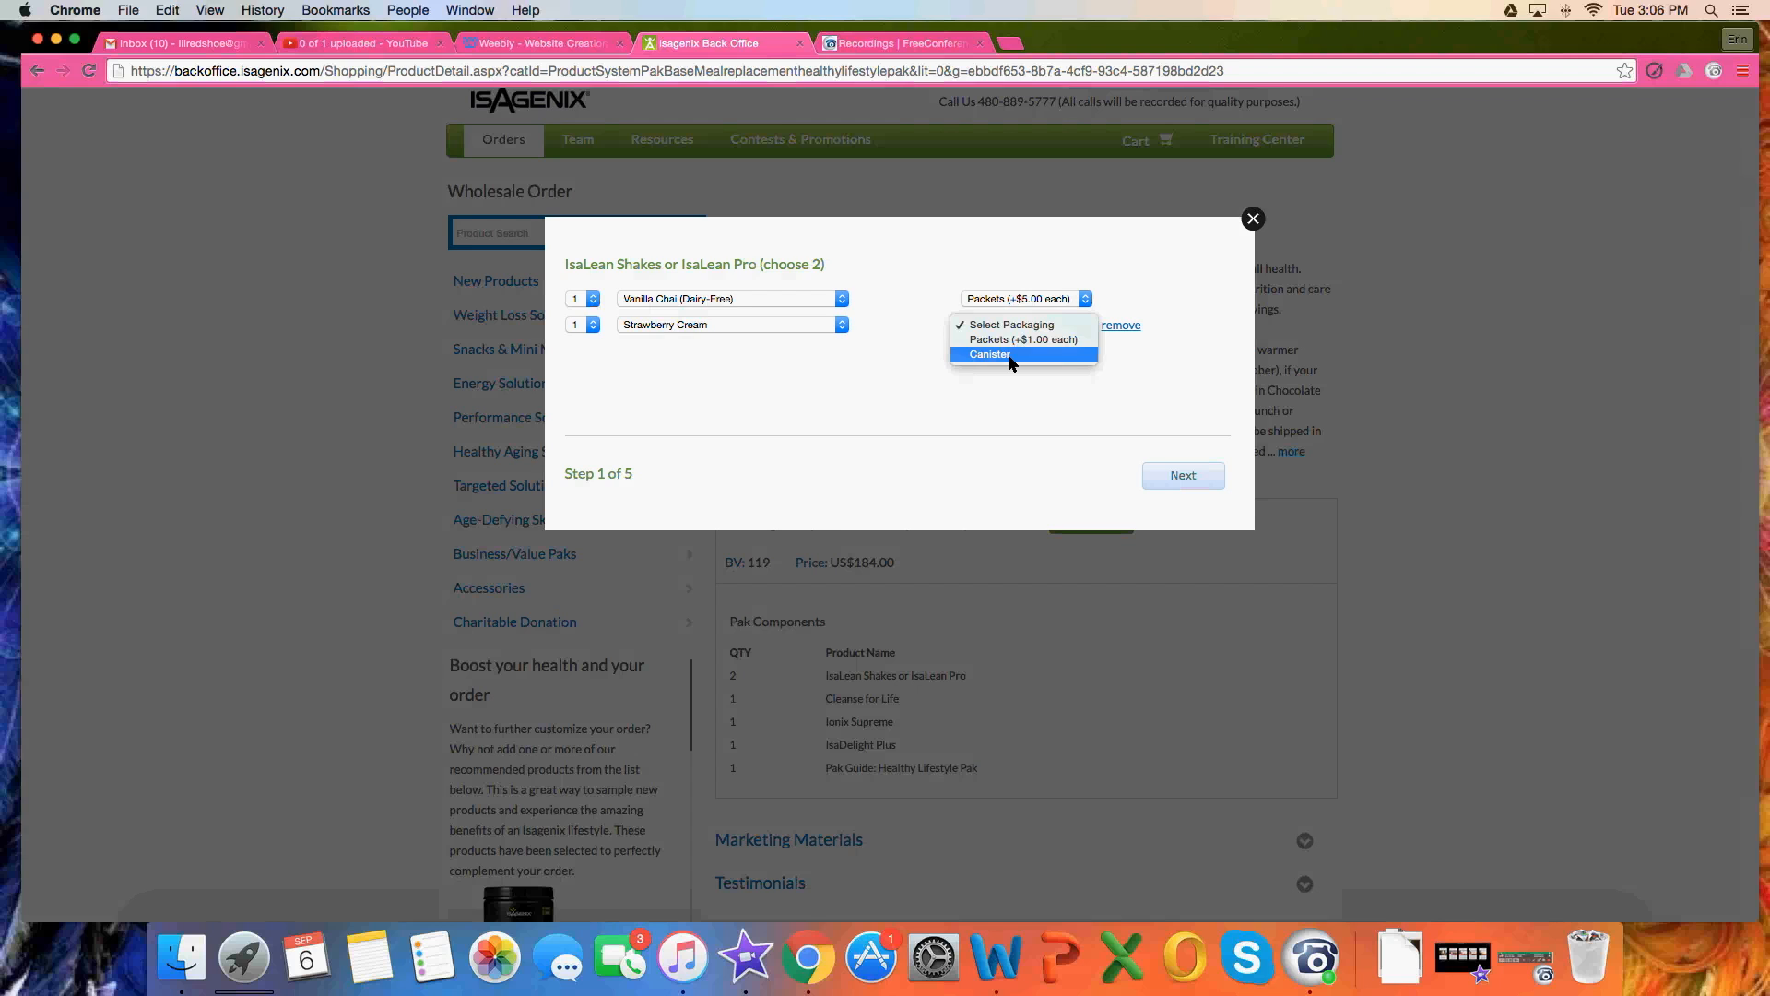
left_click(1064, 342)
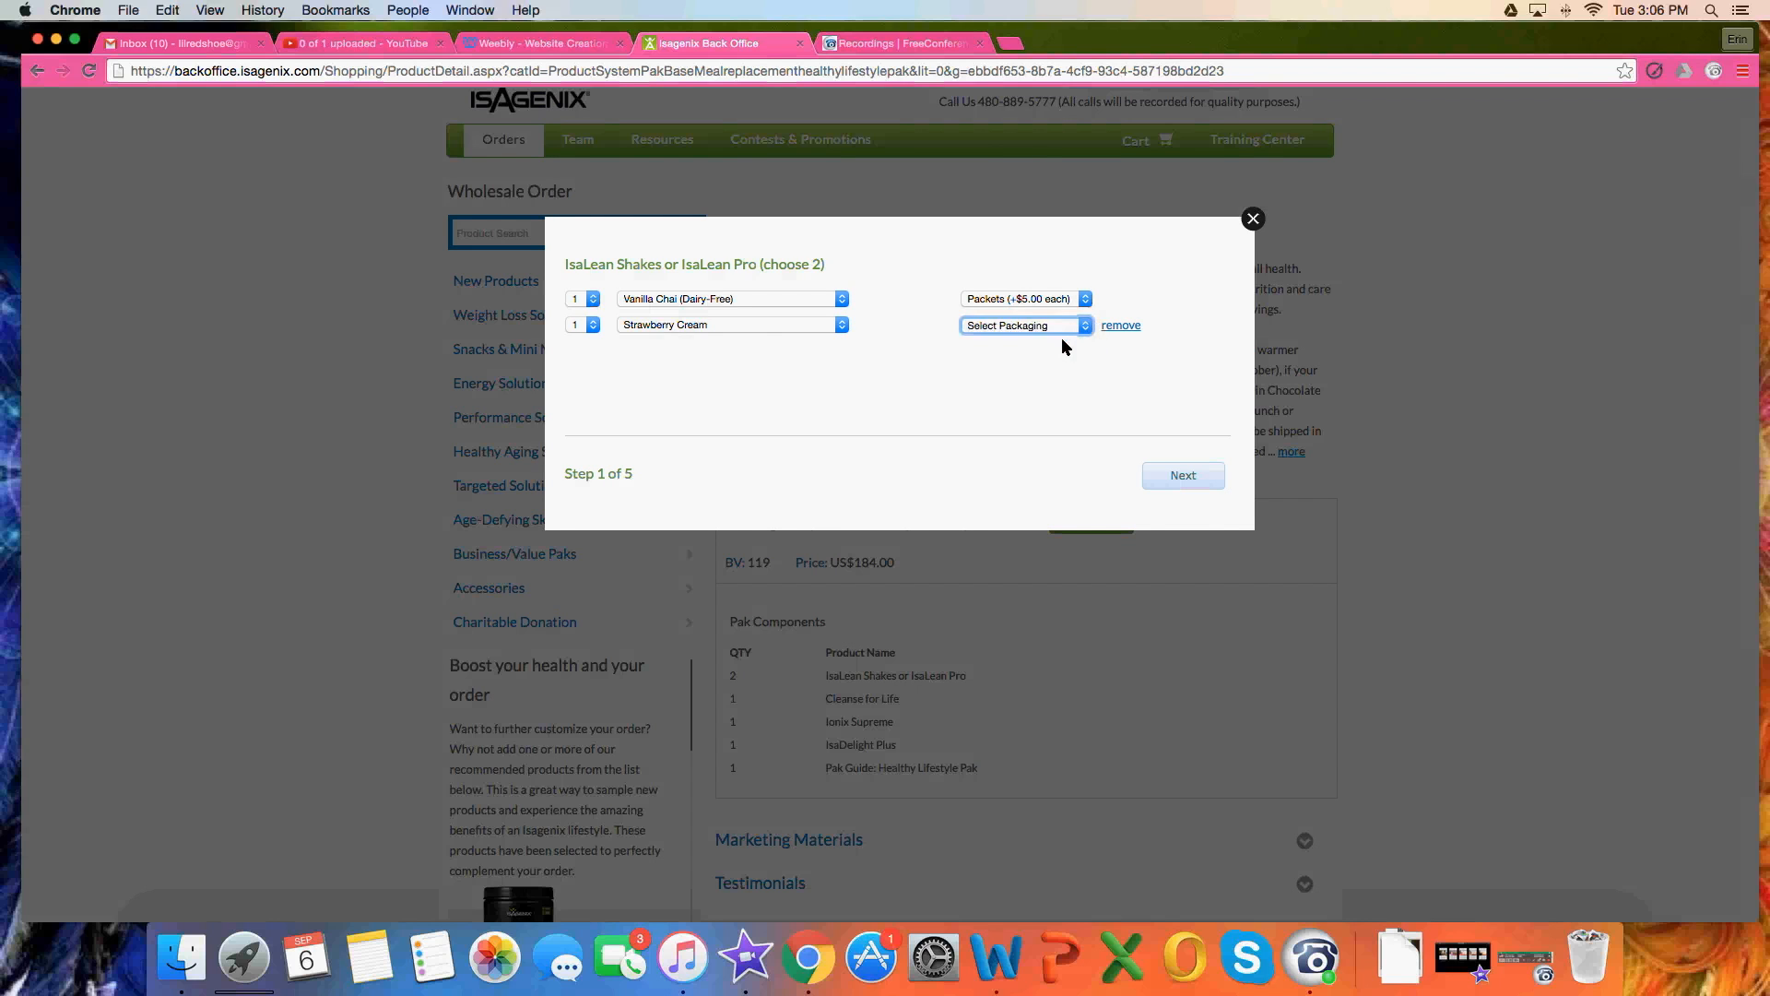
left_click(1184, 477)
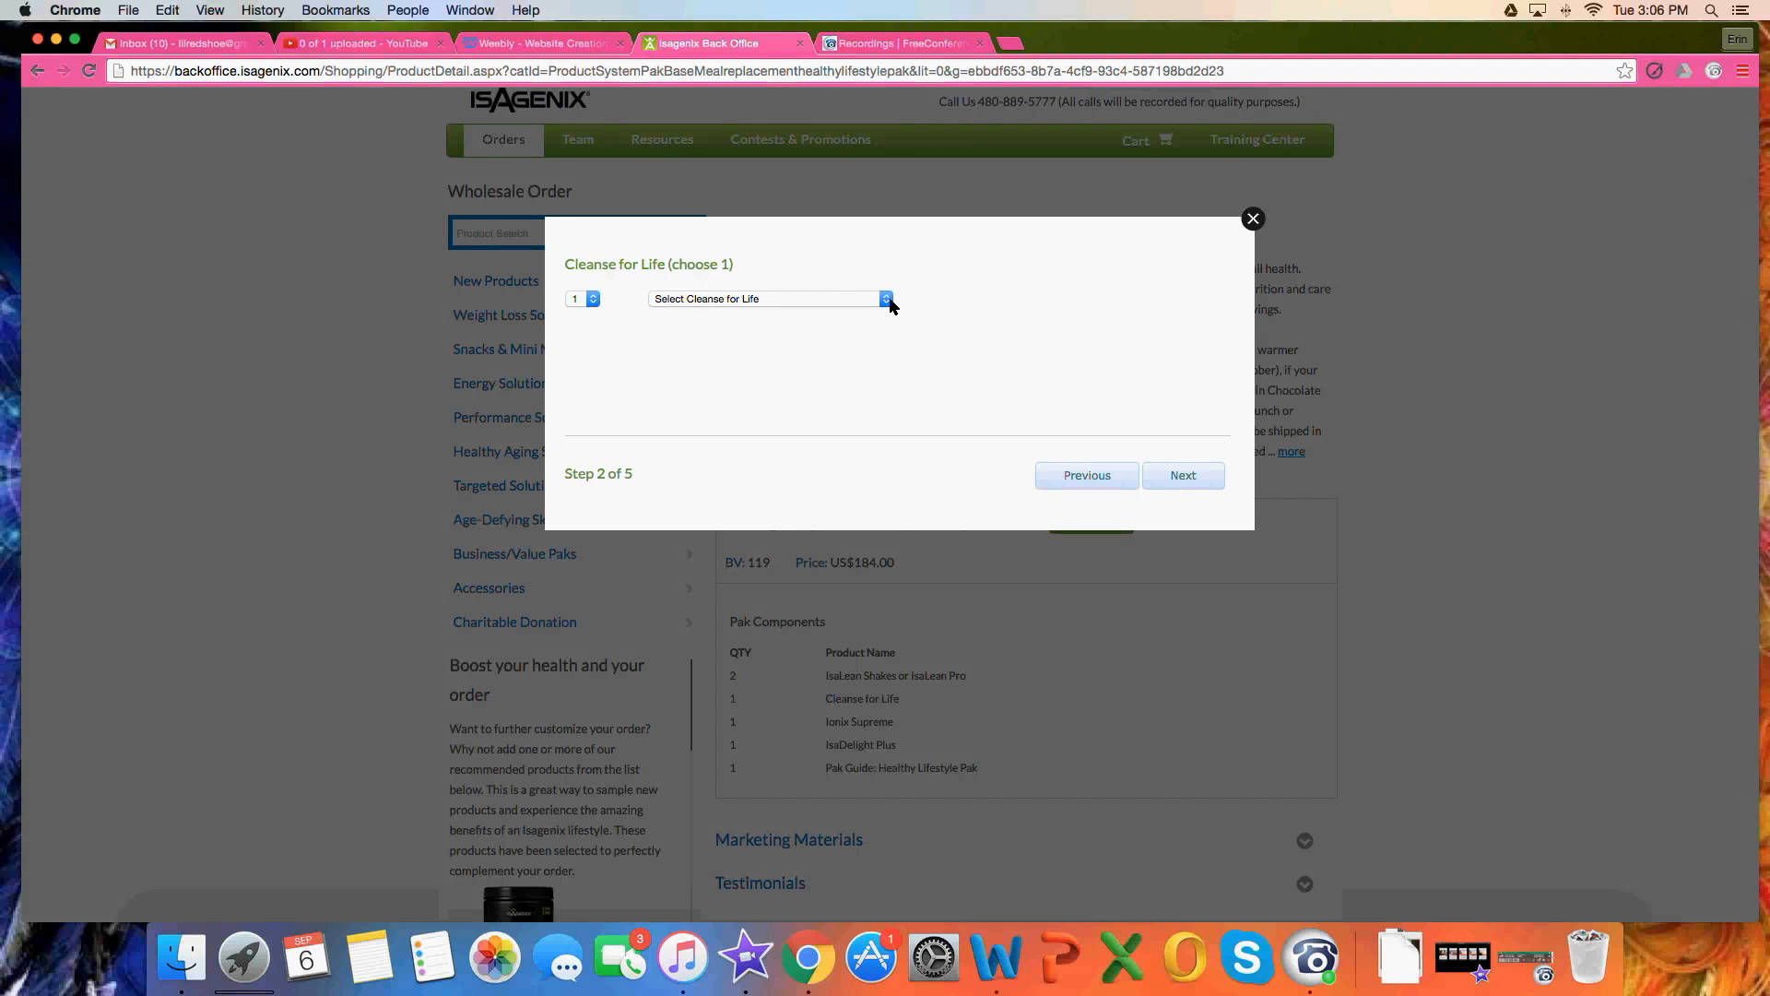
- Select Cleanse Liquid 32oz – 16 servings for Cleanse for Life and Ionix Powder canister – 32 servings for Ionix Supreme
left_click(886, 299)
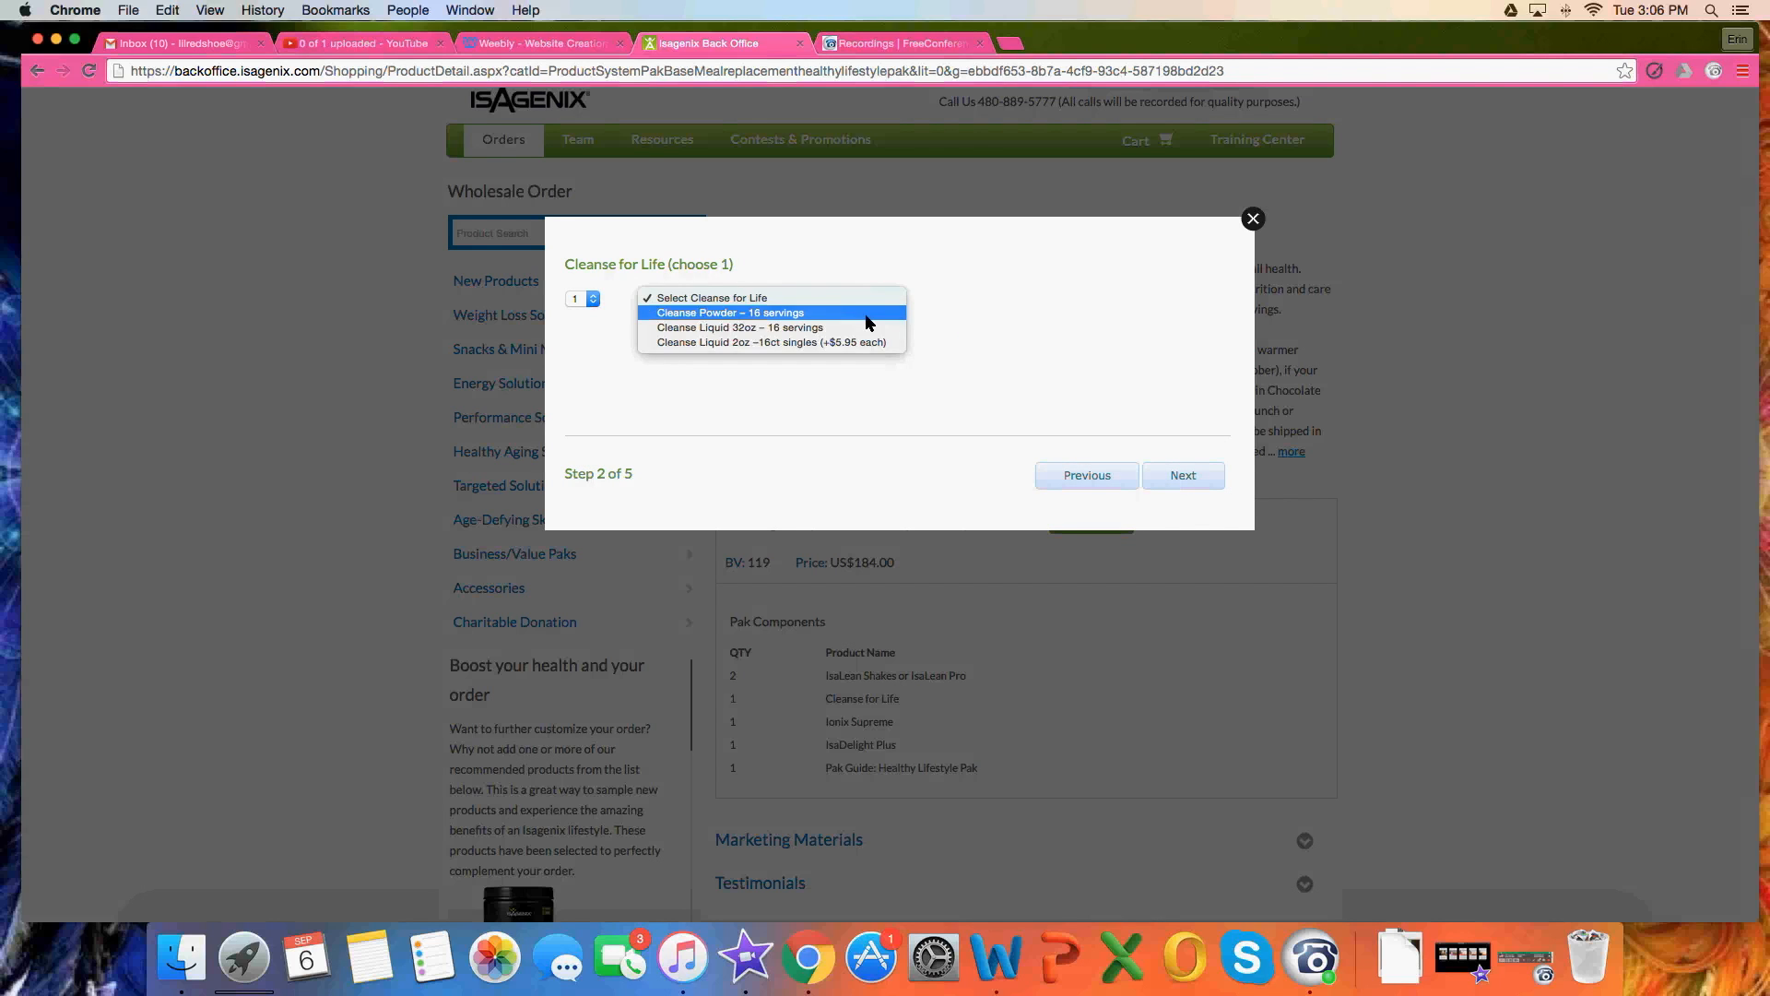
left_click(867, 326)
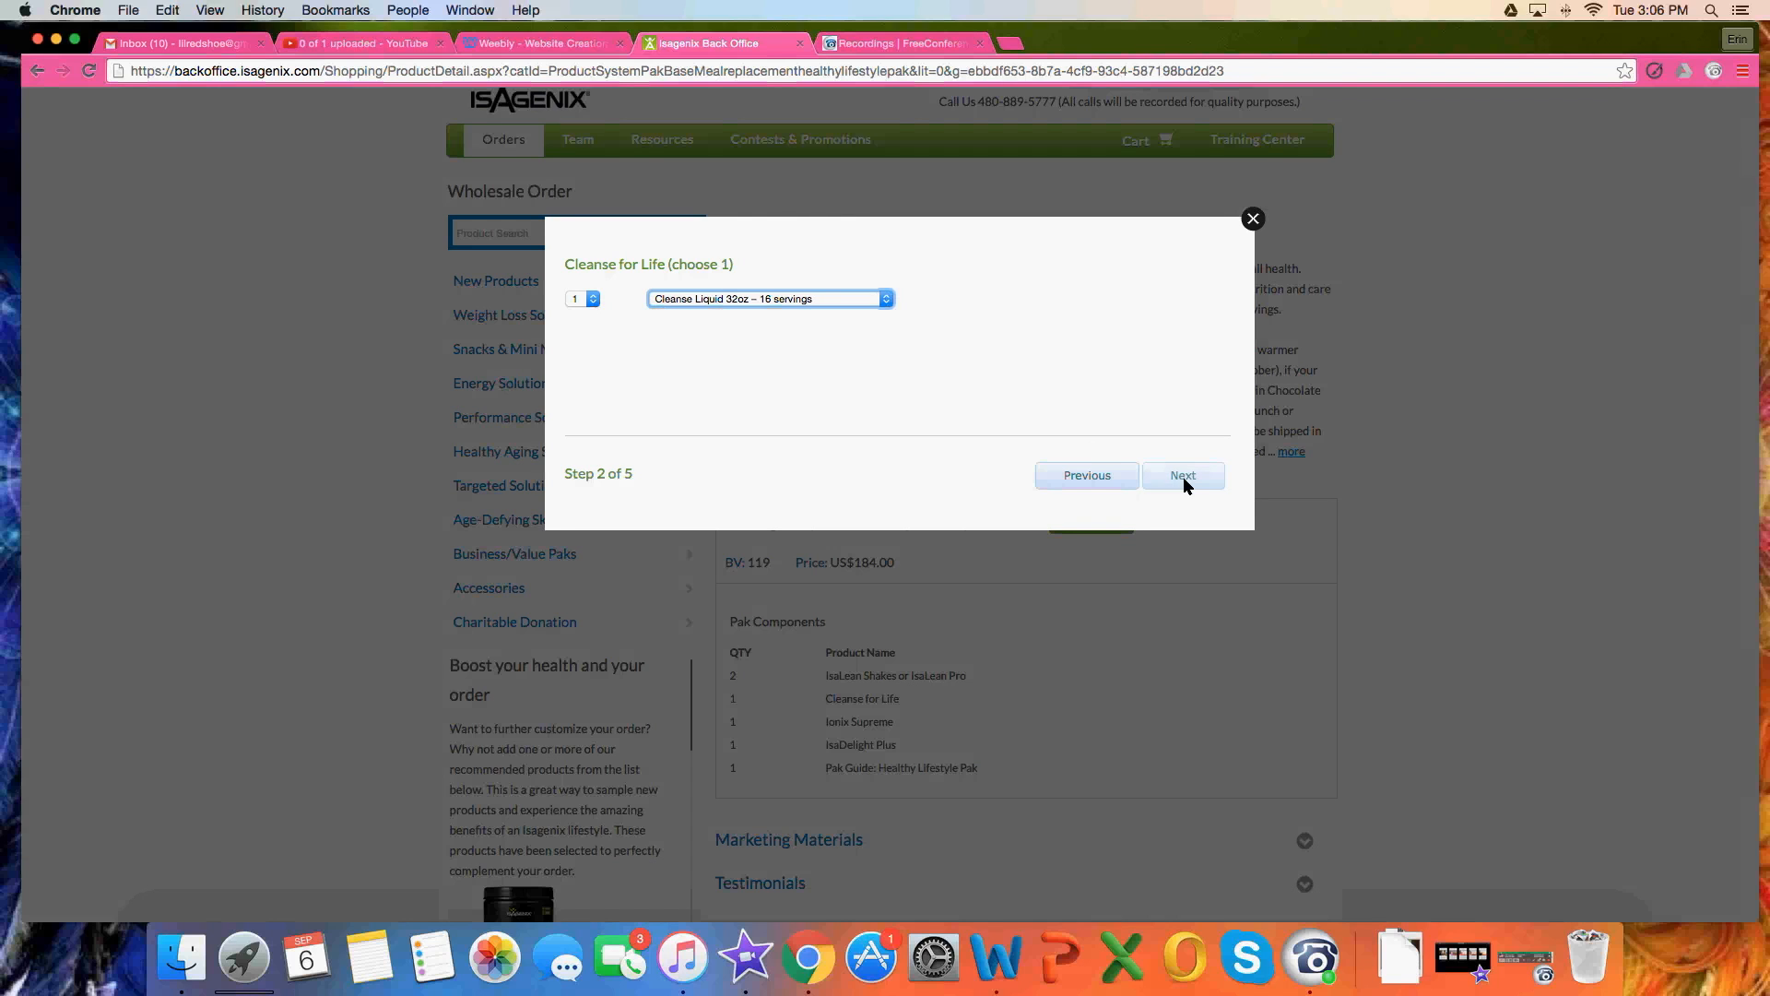
left_click(1181, 477)
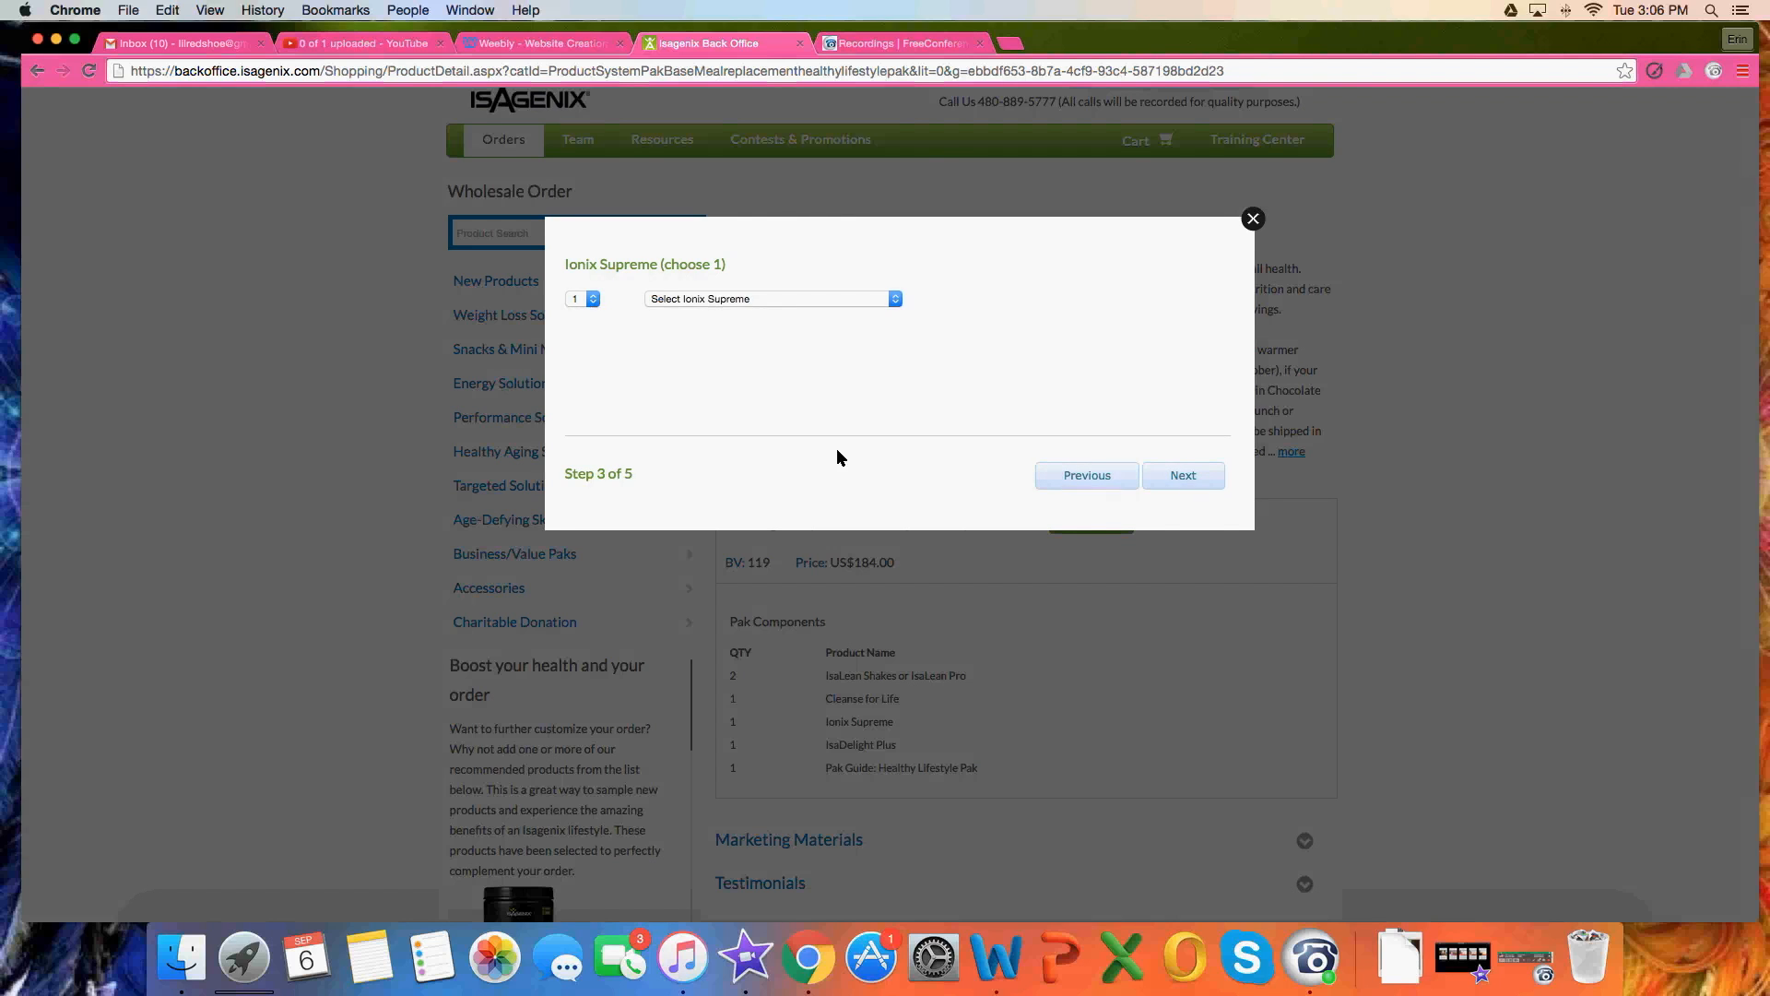
left_click(896, 301)
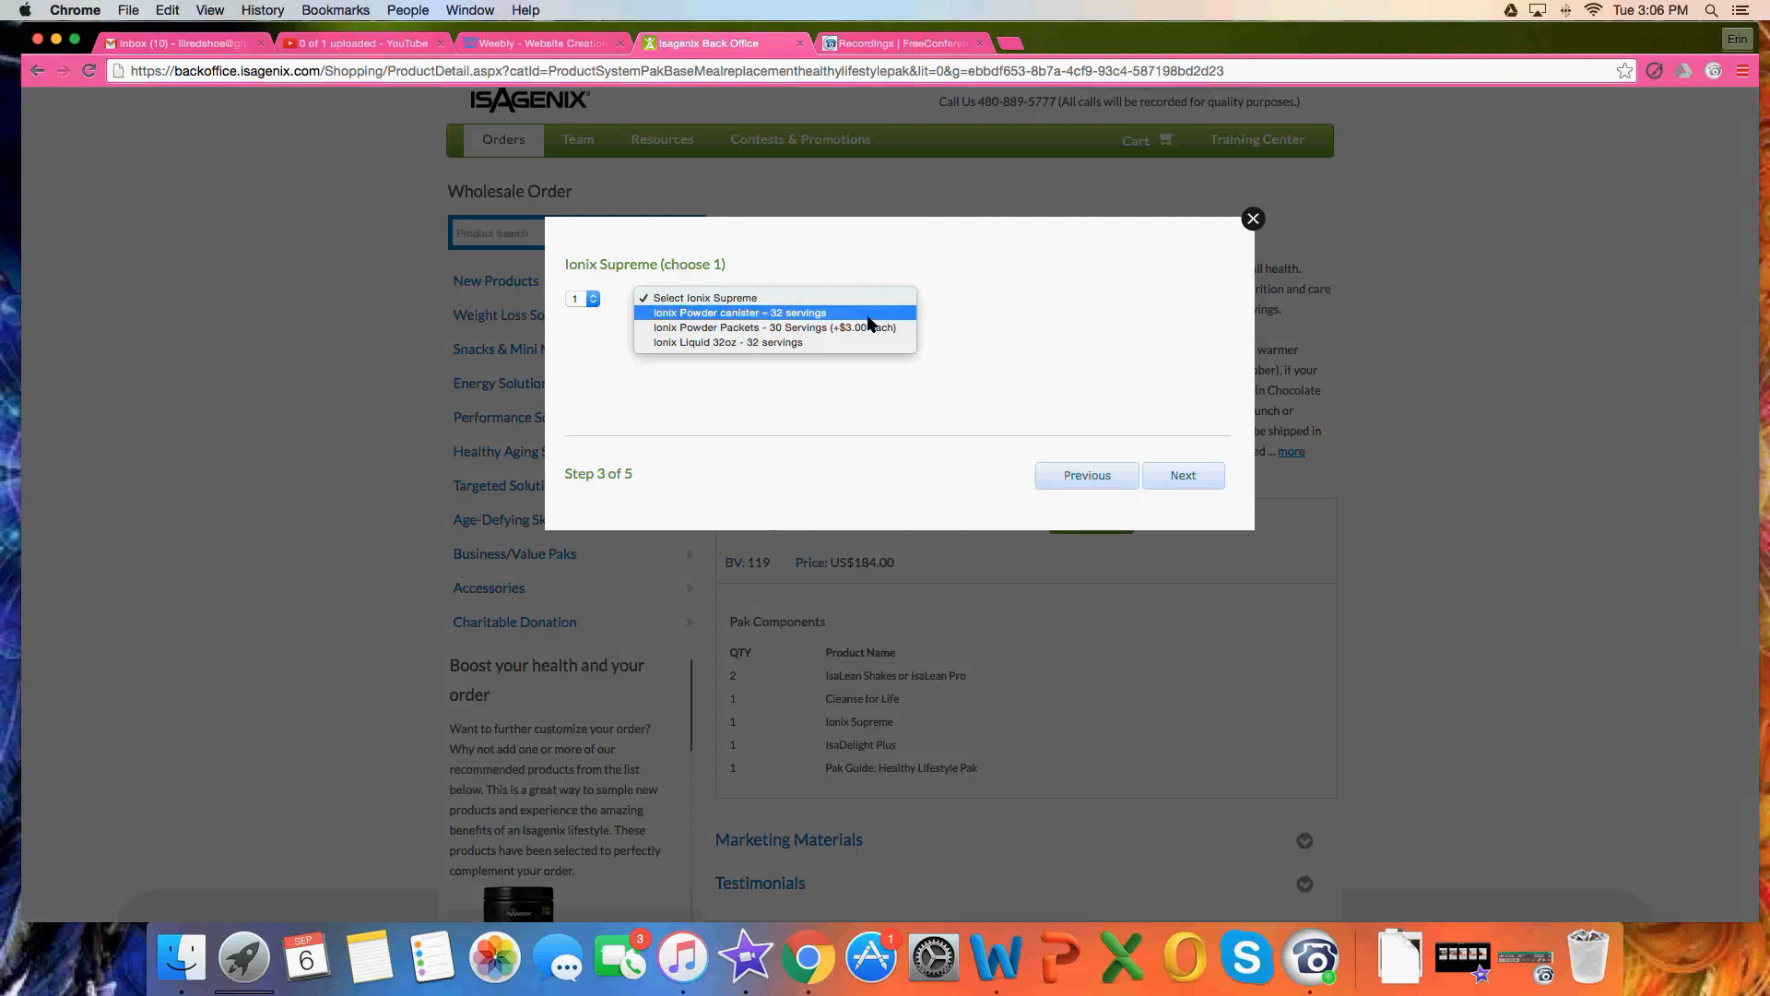
left_click(867, 314)
left_click(1190, 478)
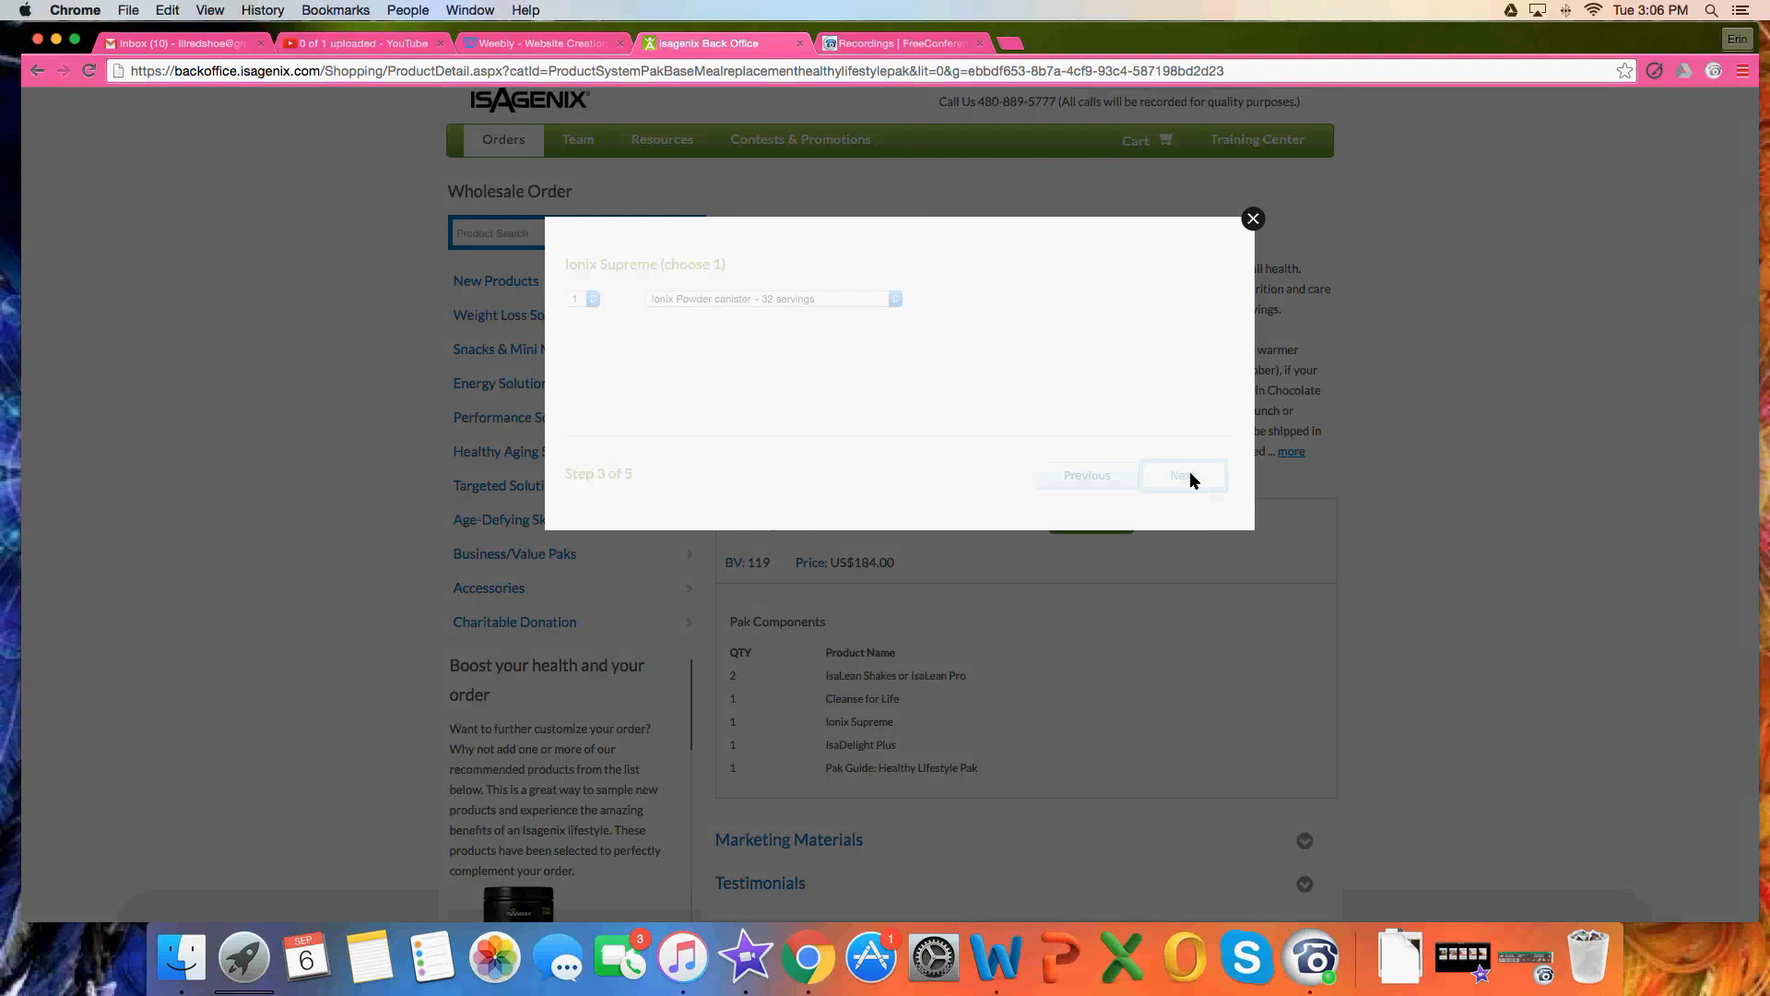
- Choose Milk Chocolate with Sea Salt and Caramel for IsaDelight Plus, and add the pak to the cart with wholesale quantity 1
left_click(870, 299)
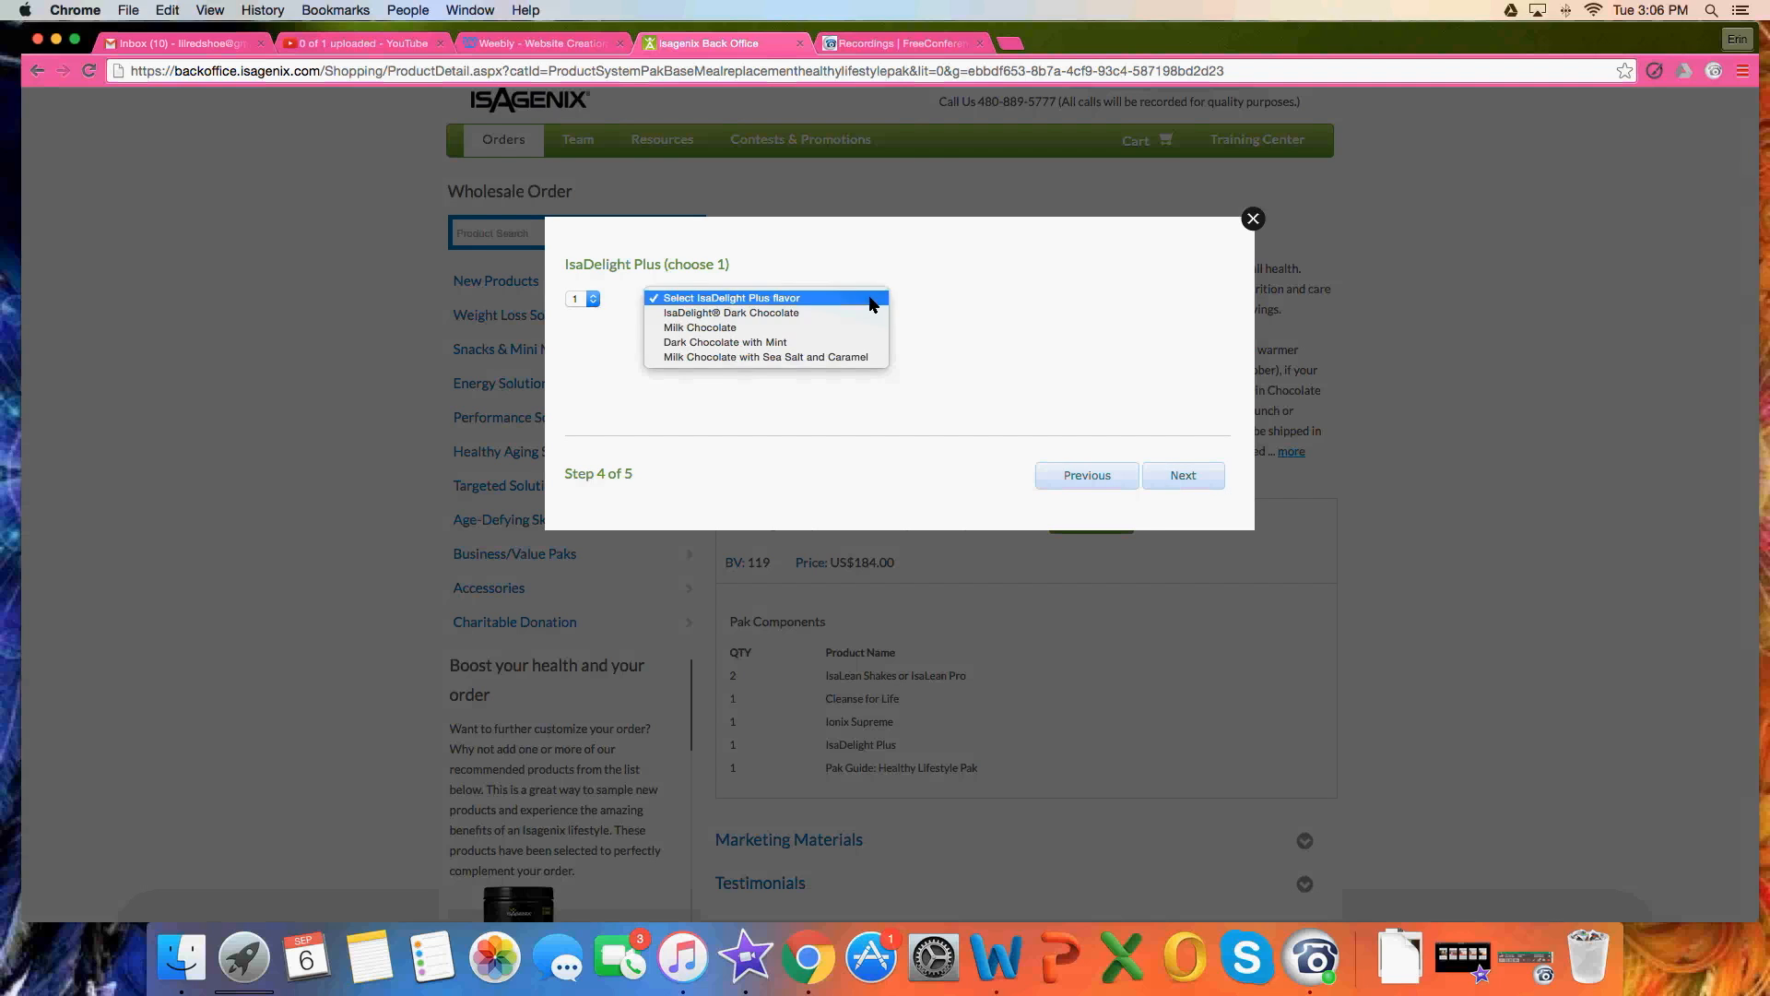
left_click(844, 356)
left_click(1186, 476)
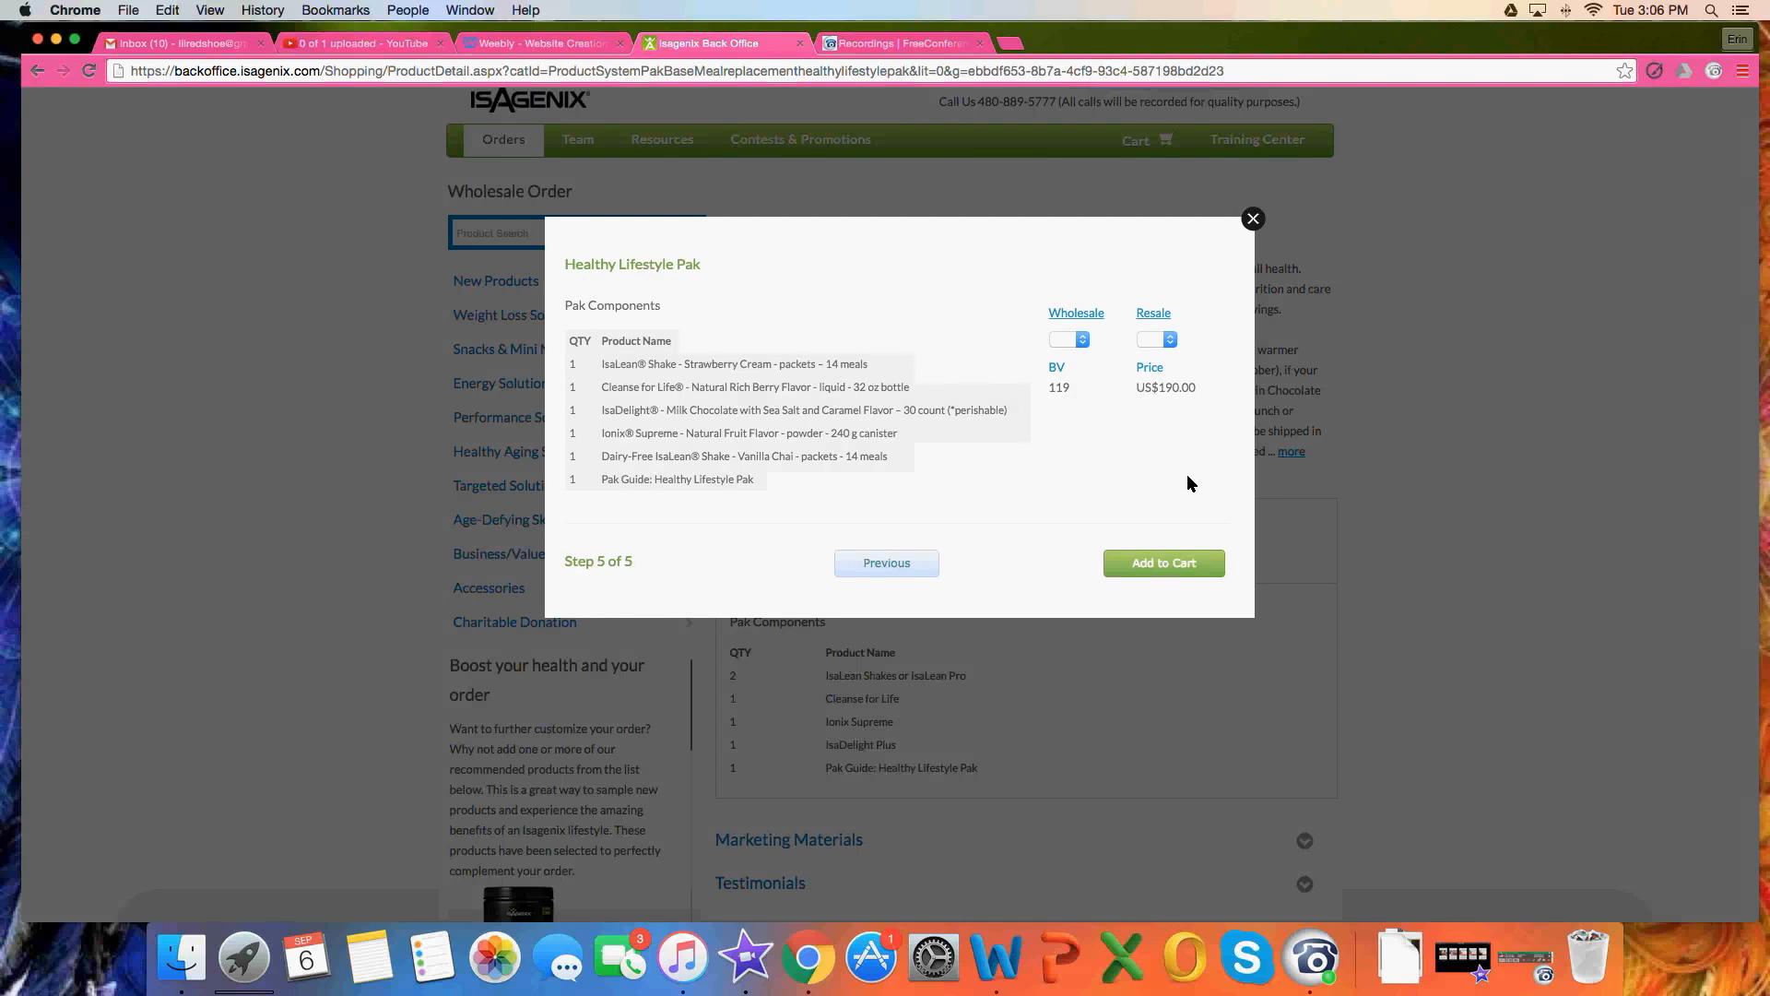
left_click(1071, 339)
left_click(1076, 356)
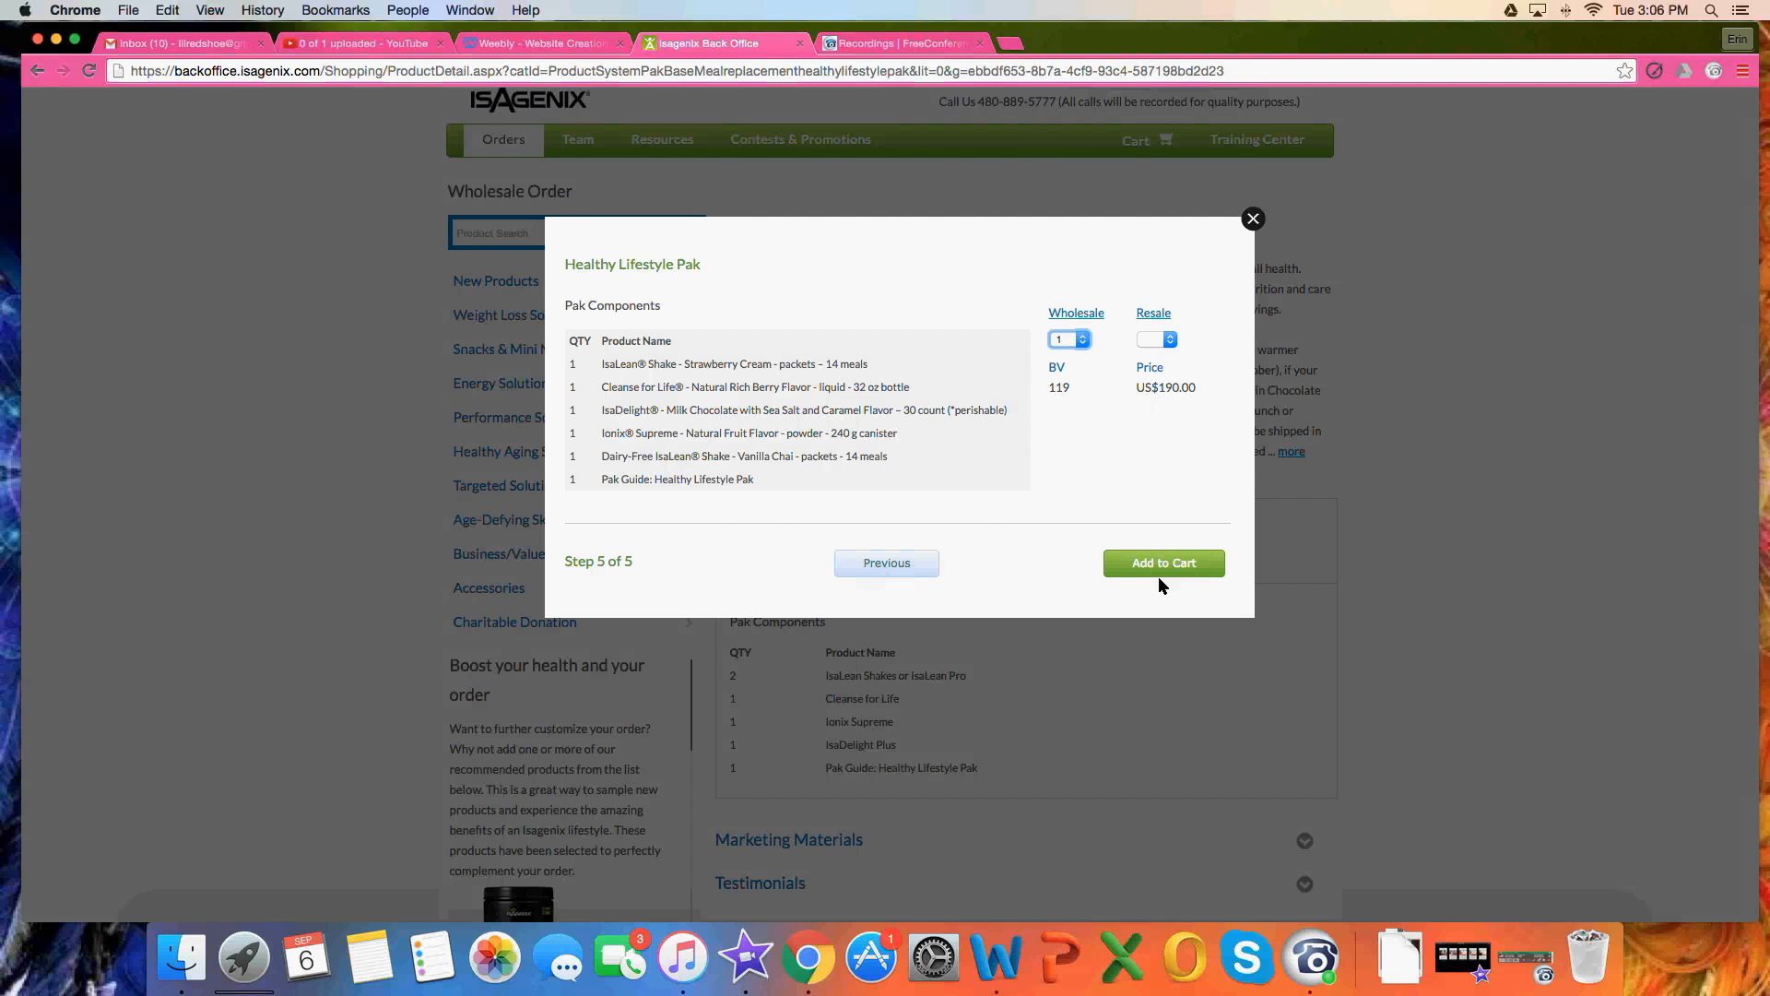
left_click(1154, 570)
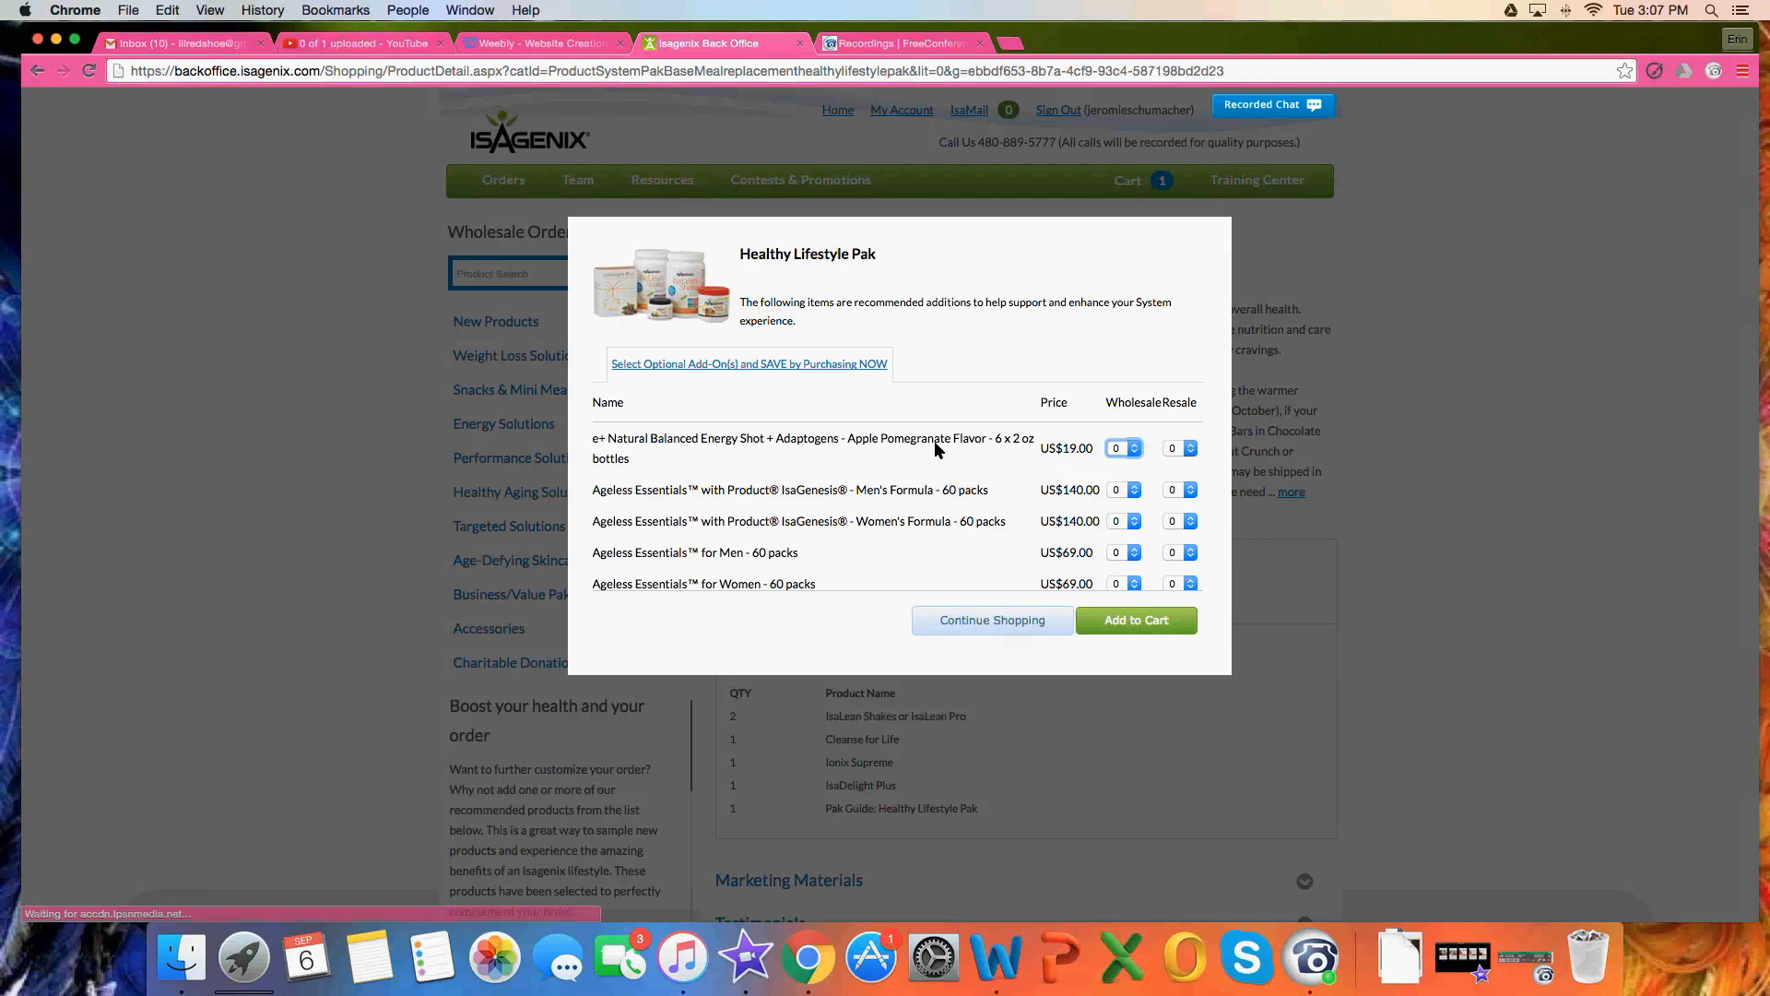
- Look over the recommended add-ons, continue without adding any, and proceed from the cart to checkout
scroll(933, 440, "down", 2)
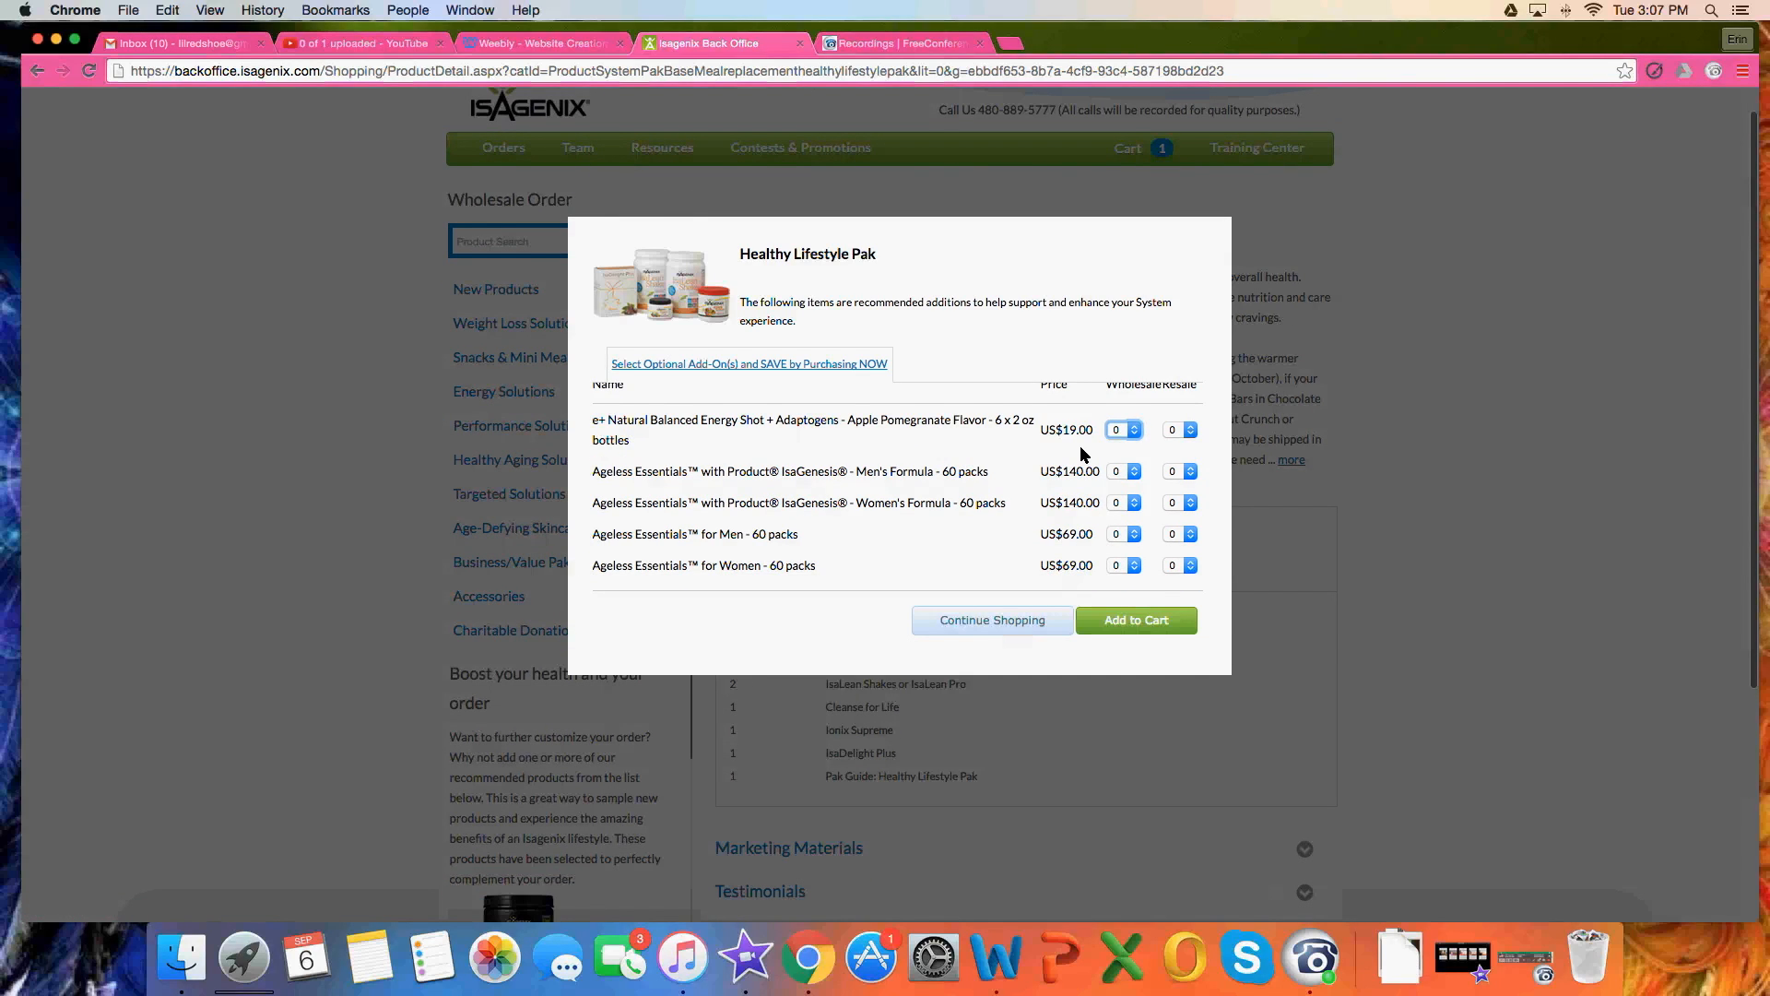
scroll(1069, 466, "up", 1)
scroll(1060, 477, "up", 3)
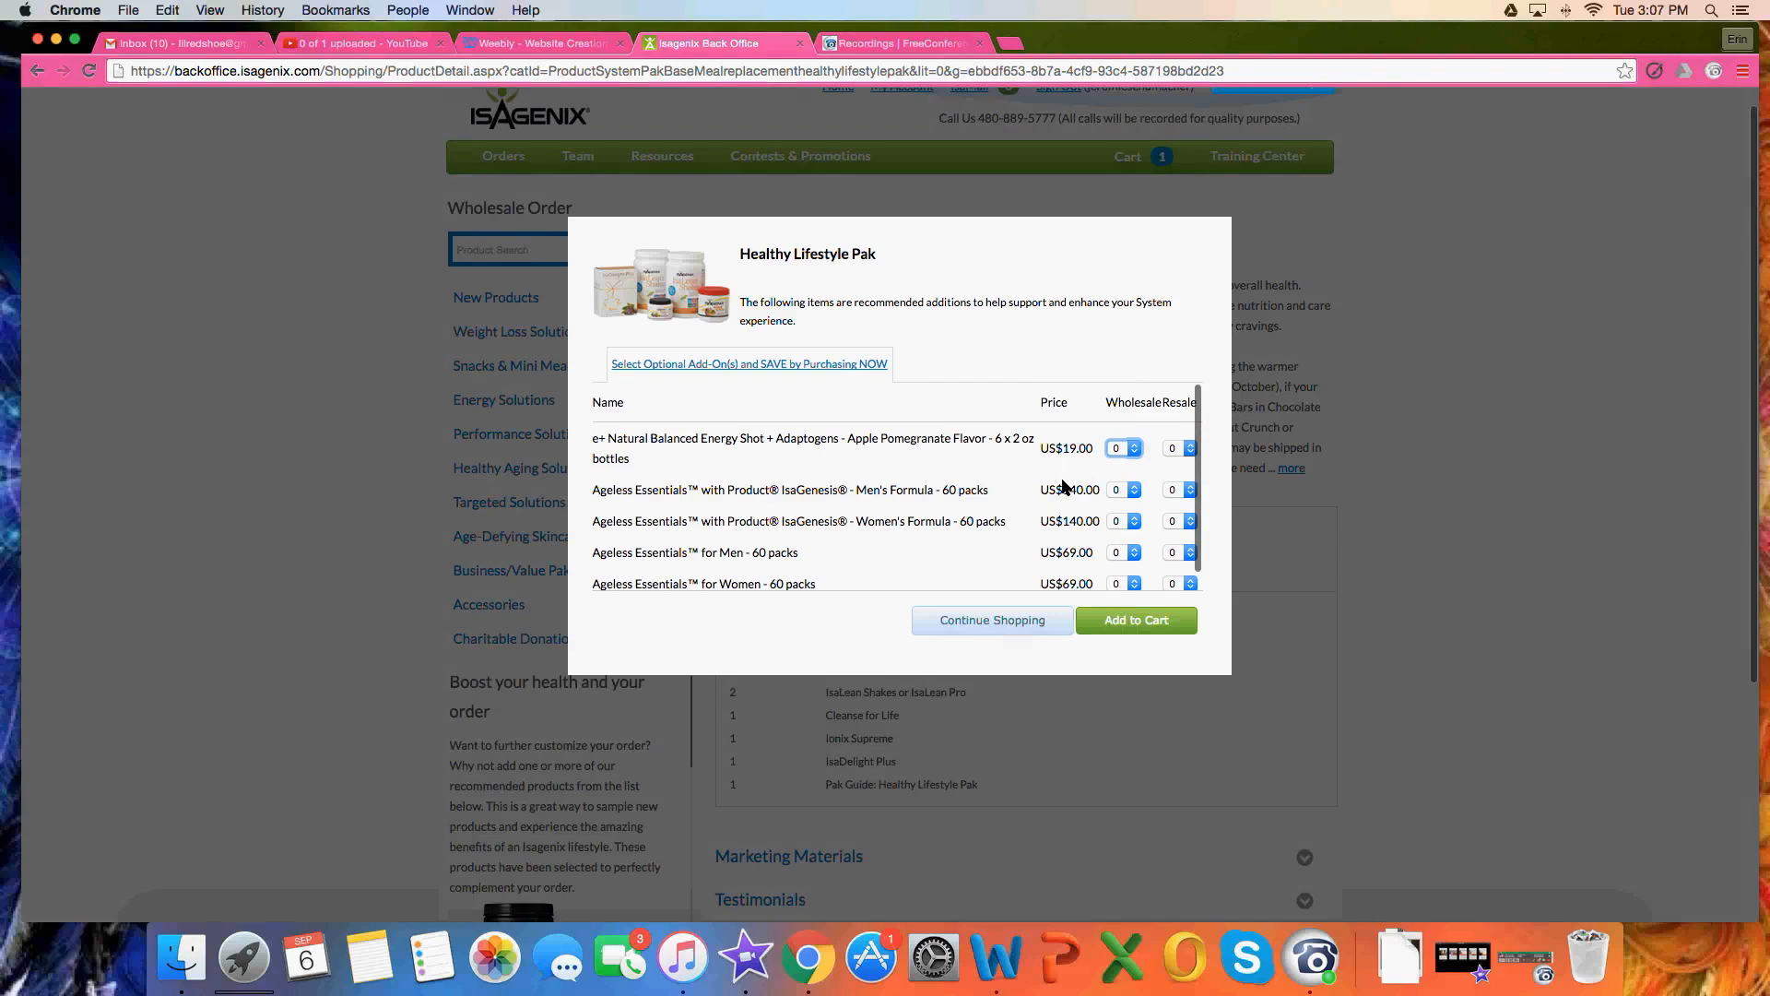
left_click(984, 618)
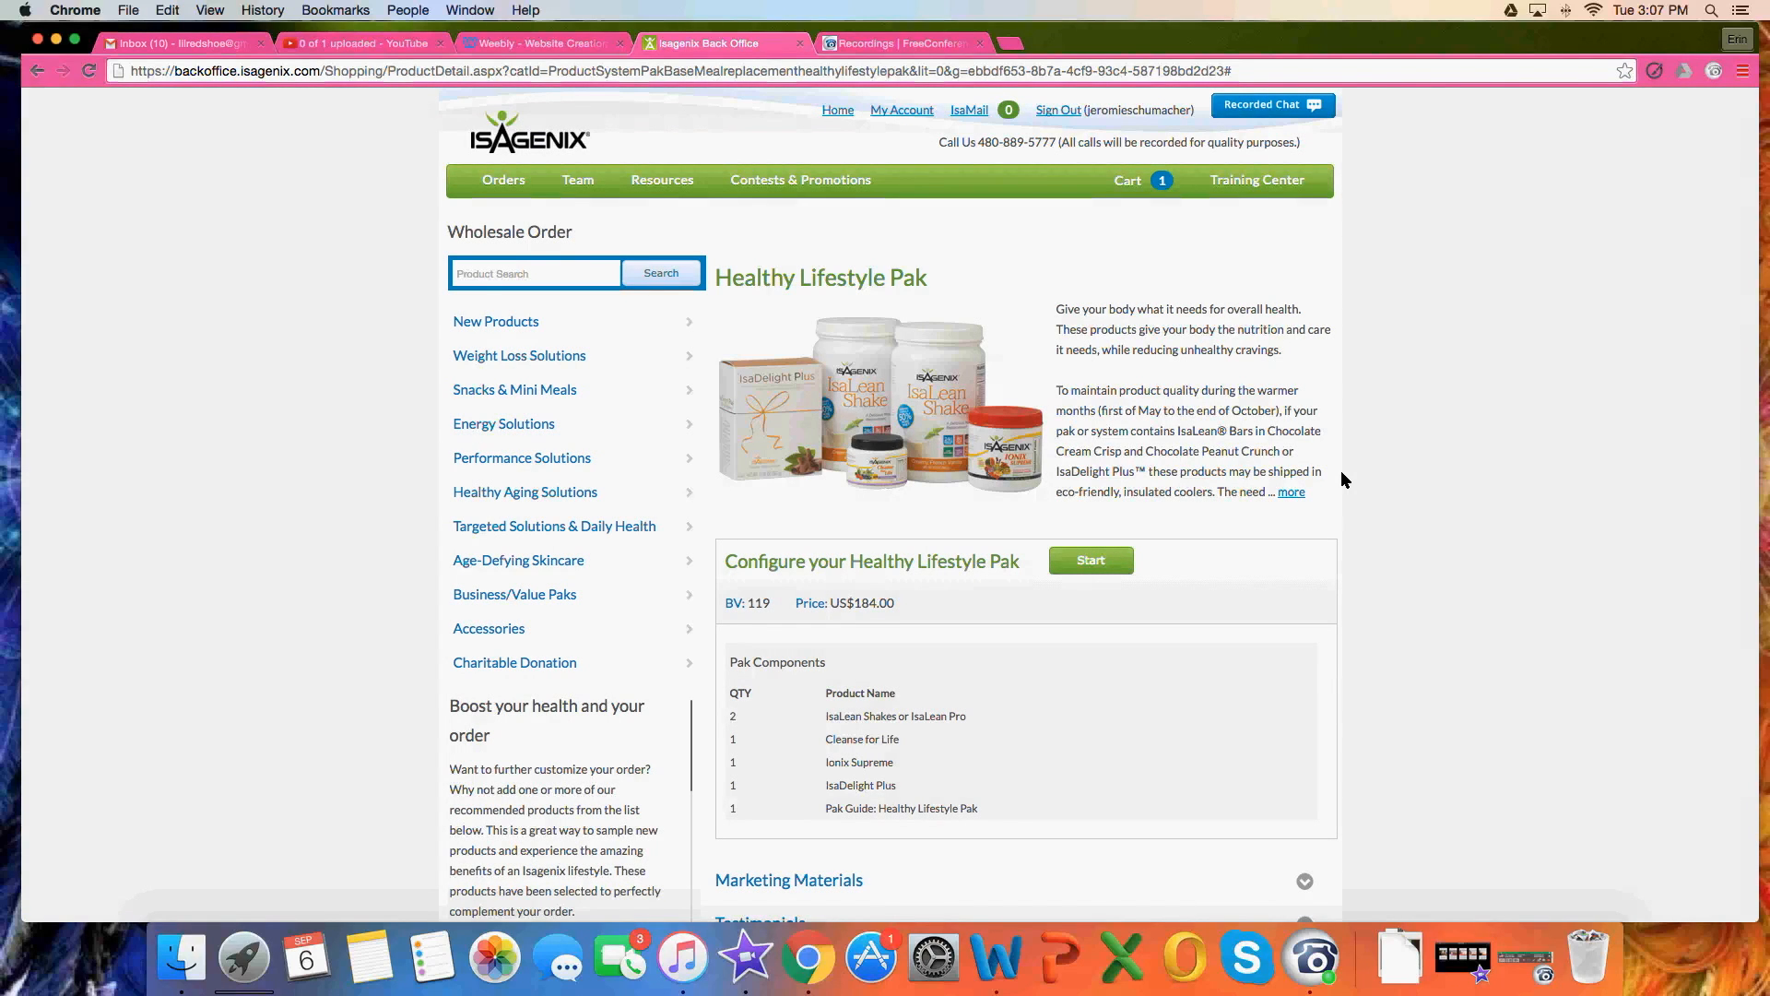
scroll(1346, 465, "down", 1)
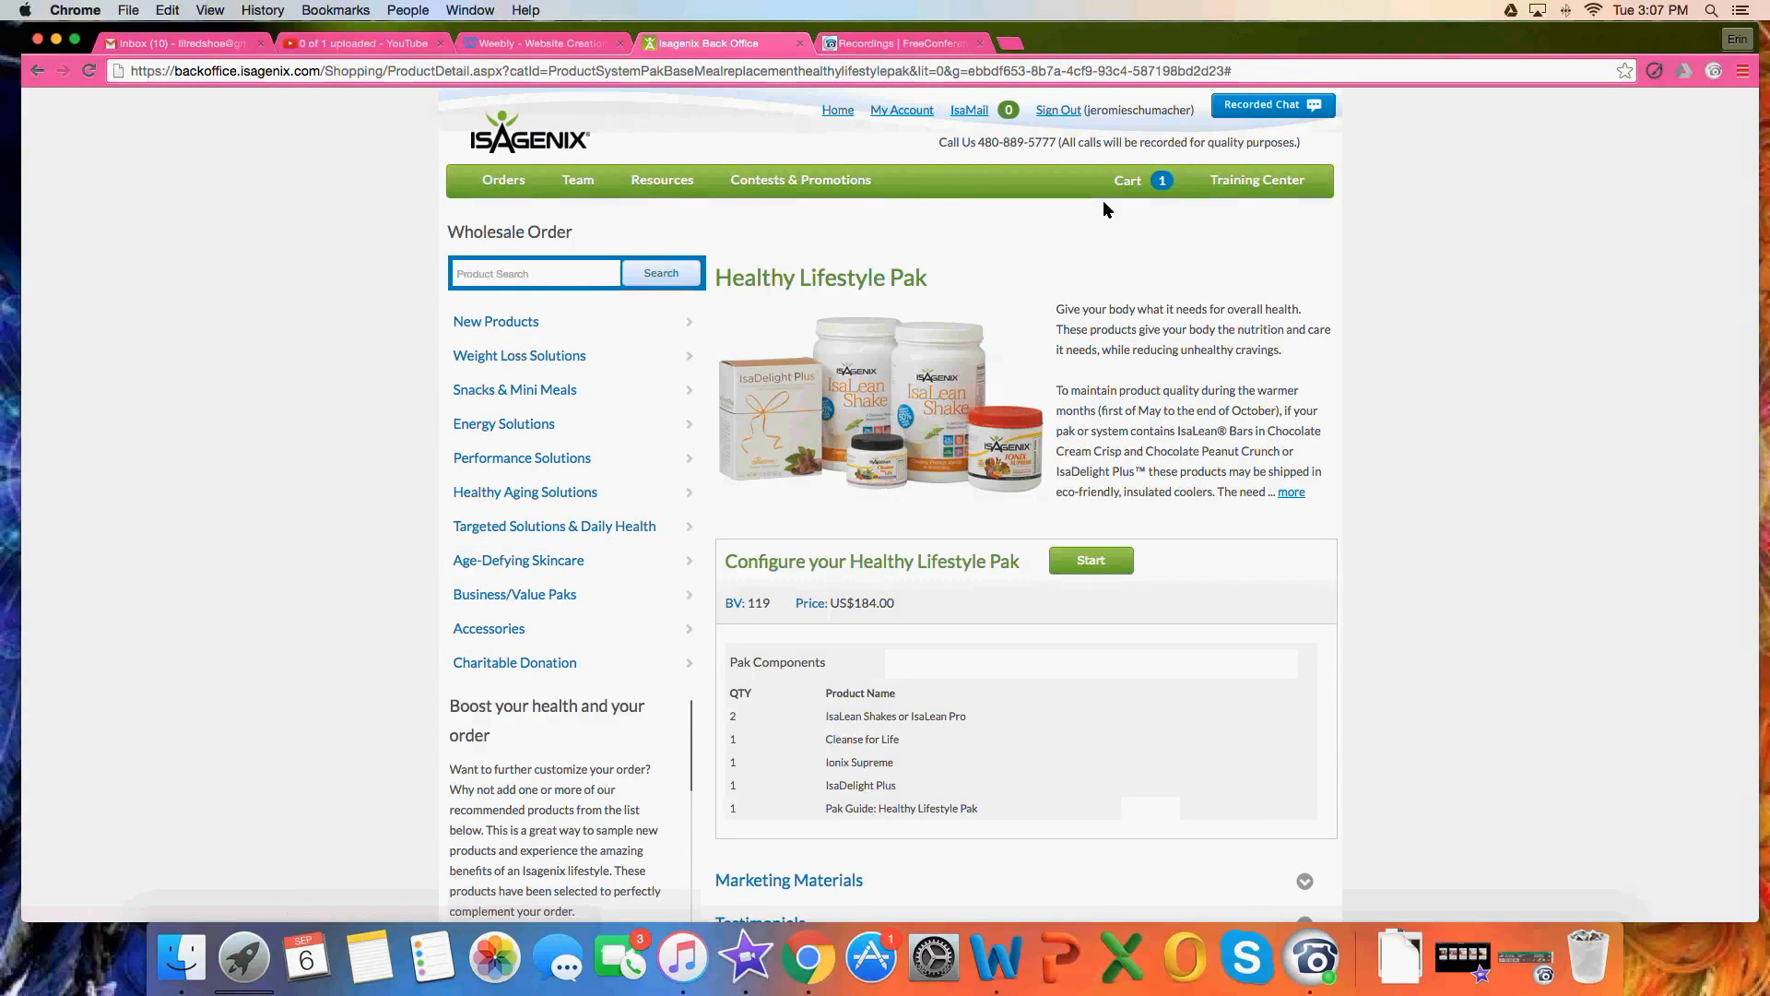
mouse_move(1130, 185)
left_click(1276, 385)
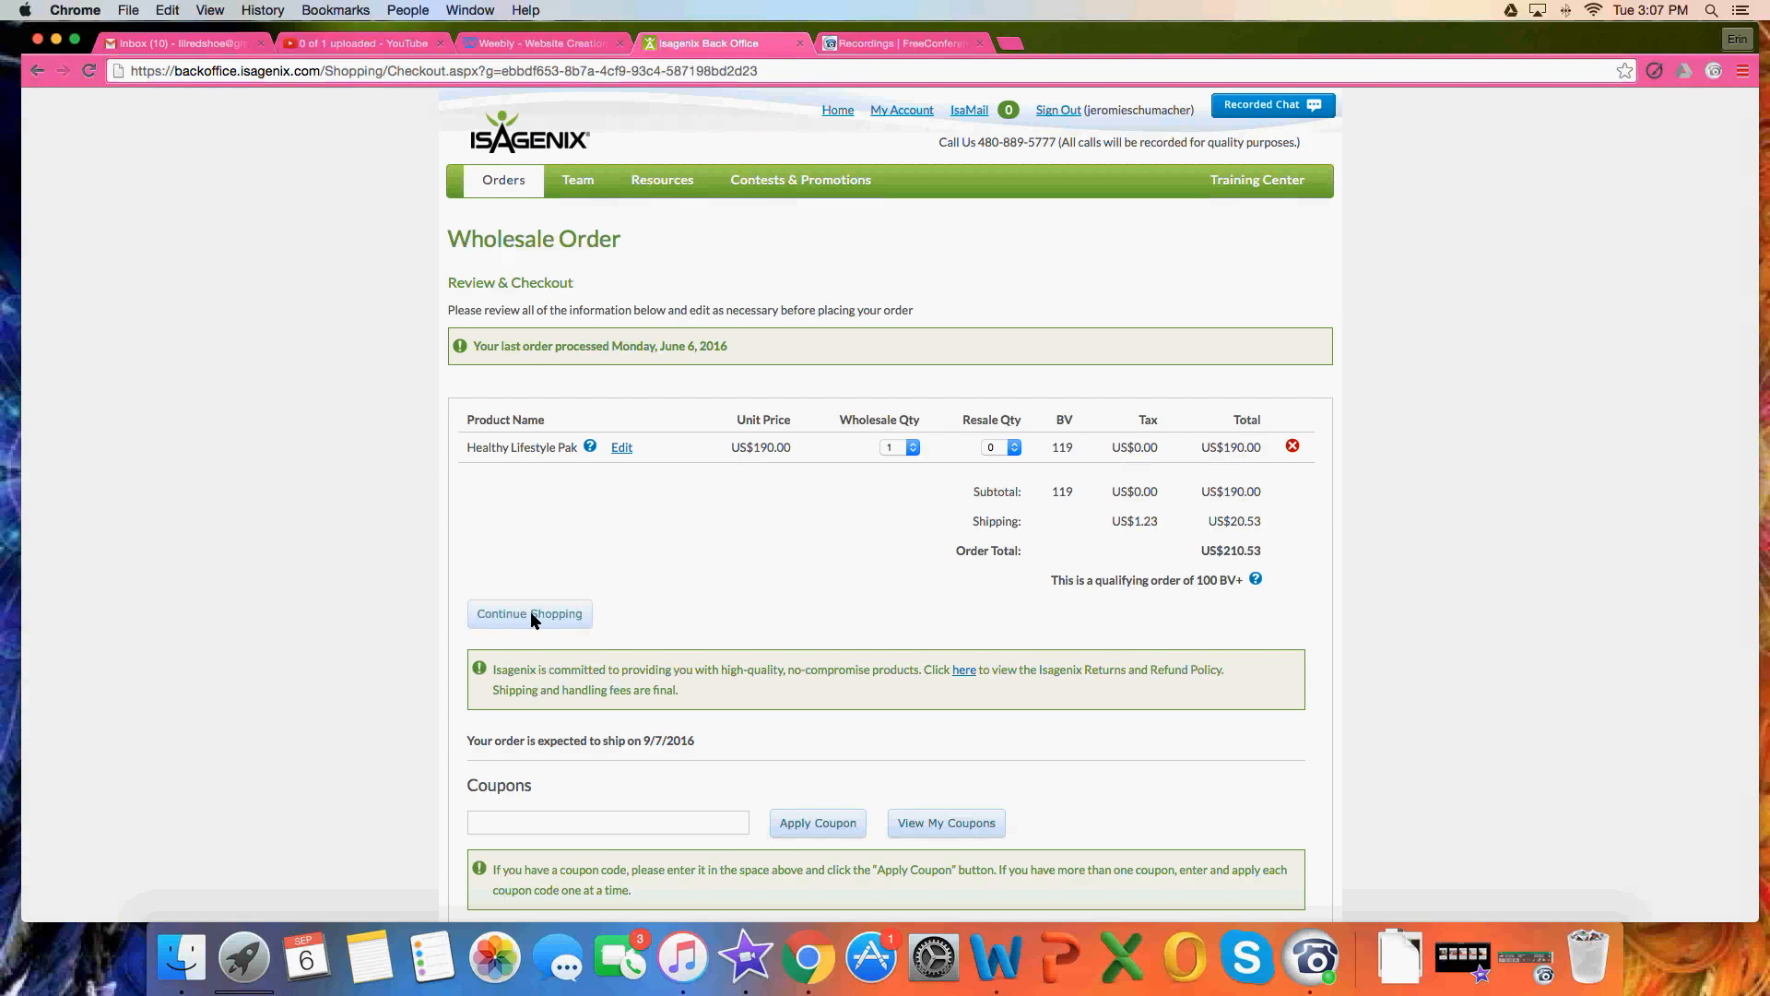
- Review the wholesale checkout page, including coupons, payment and shipping information, charitable donation and the order placement section
scroll(1603, 522, "down", 1)
scroll(1365, 441, "down", 6)
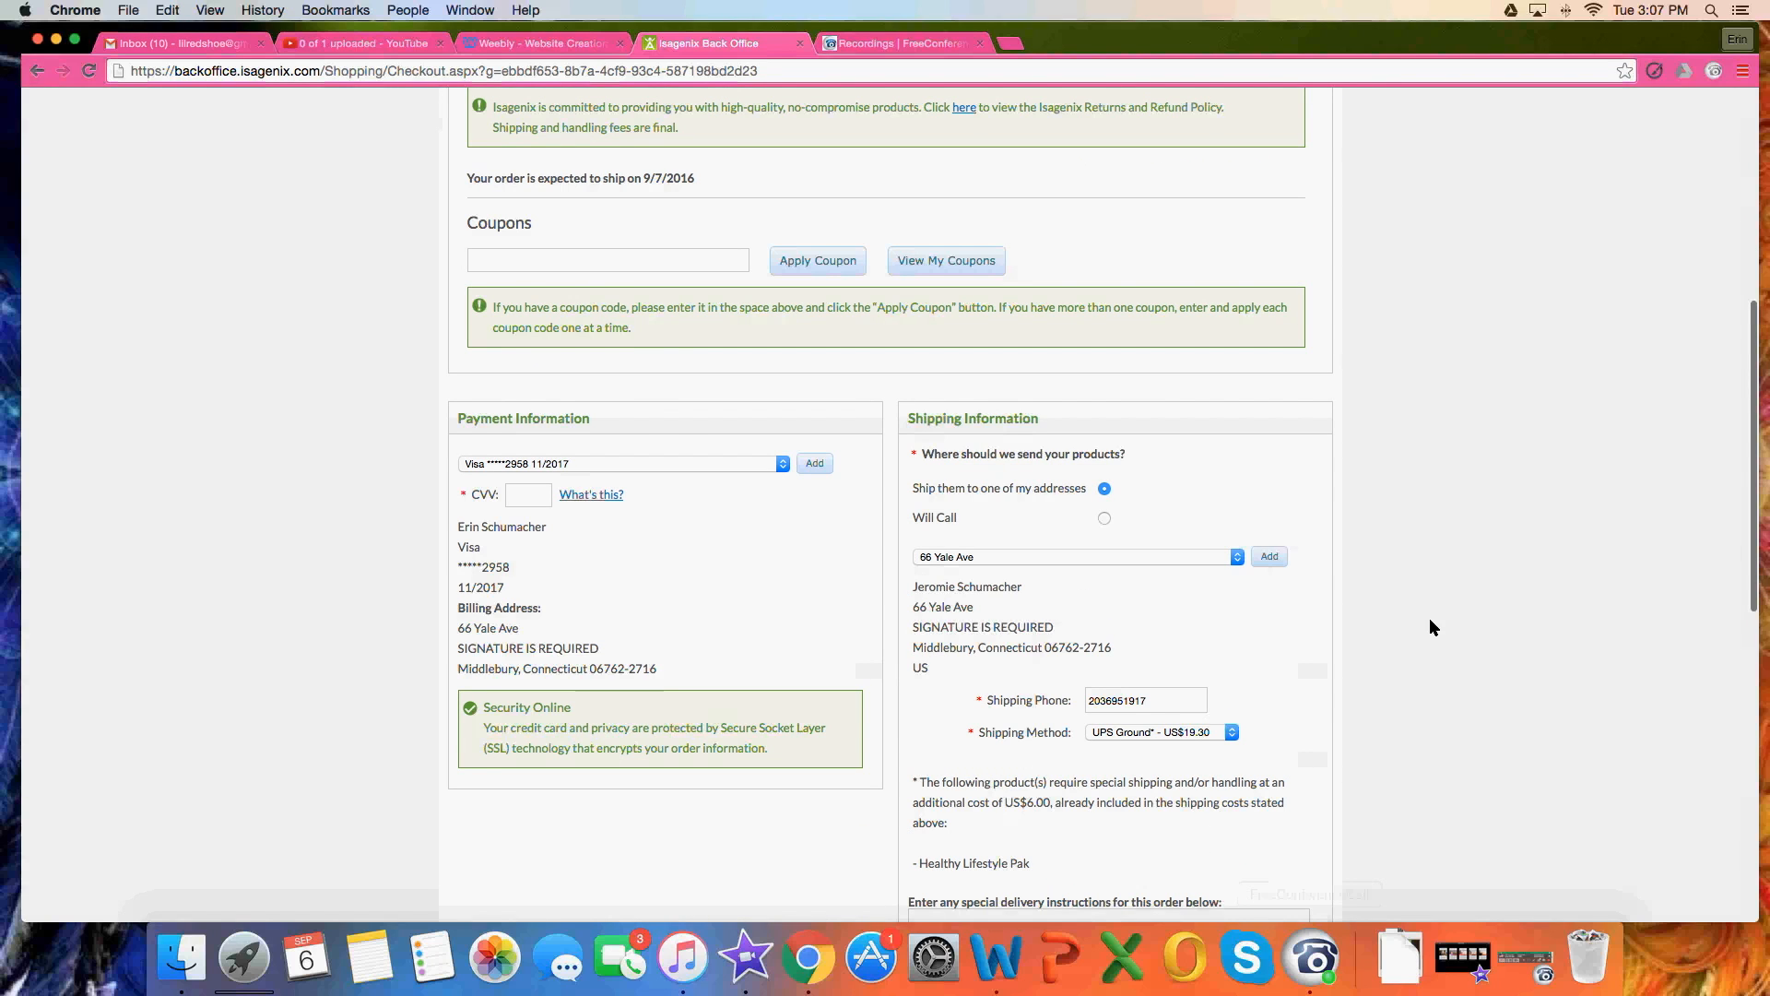
scroll(1429, 619, "down", 1)
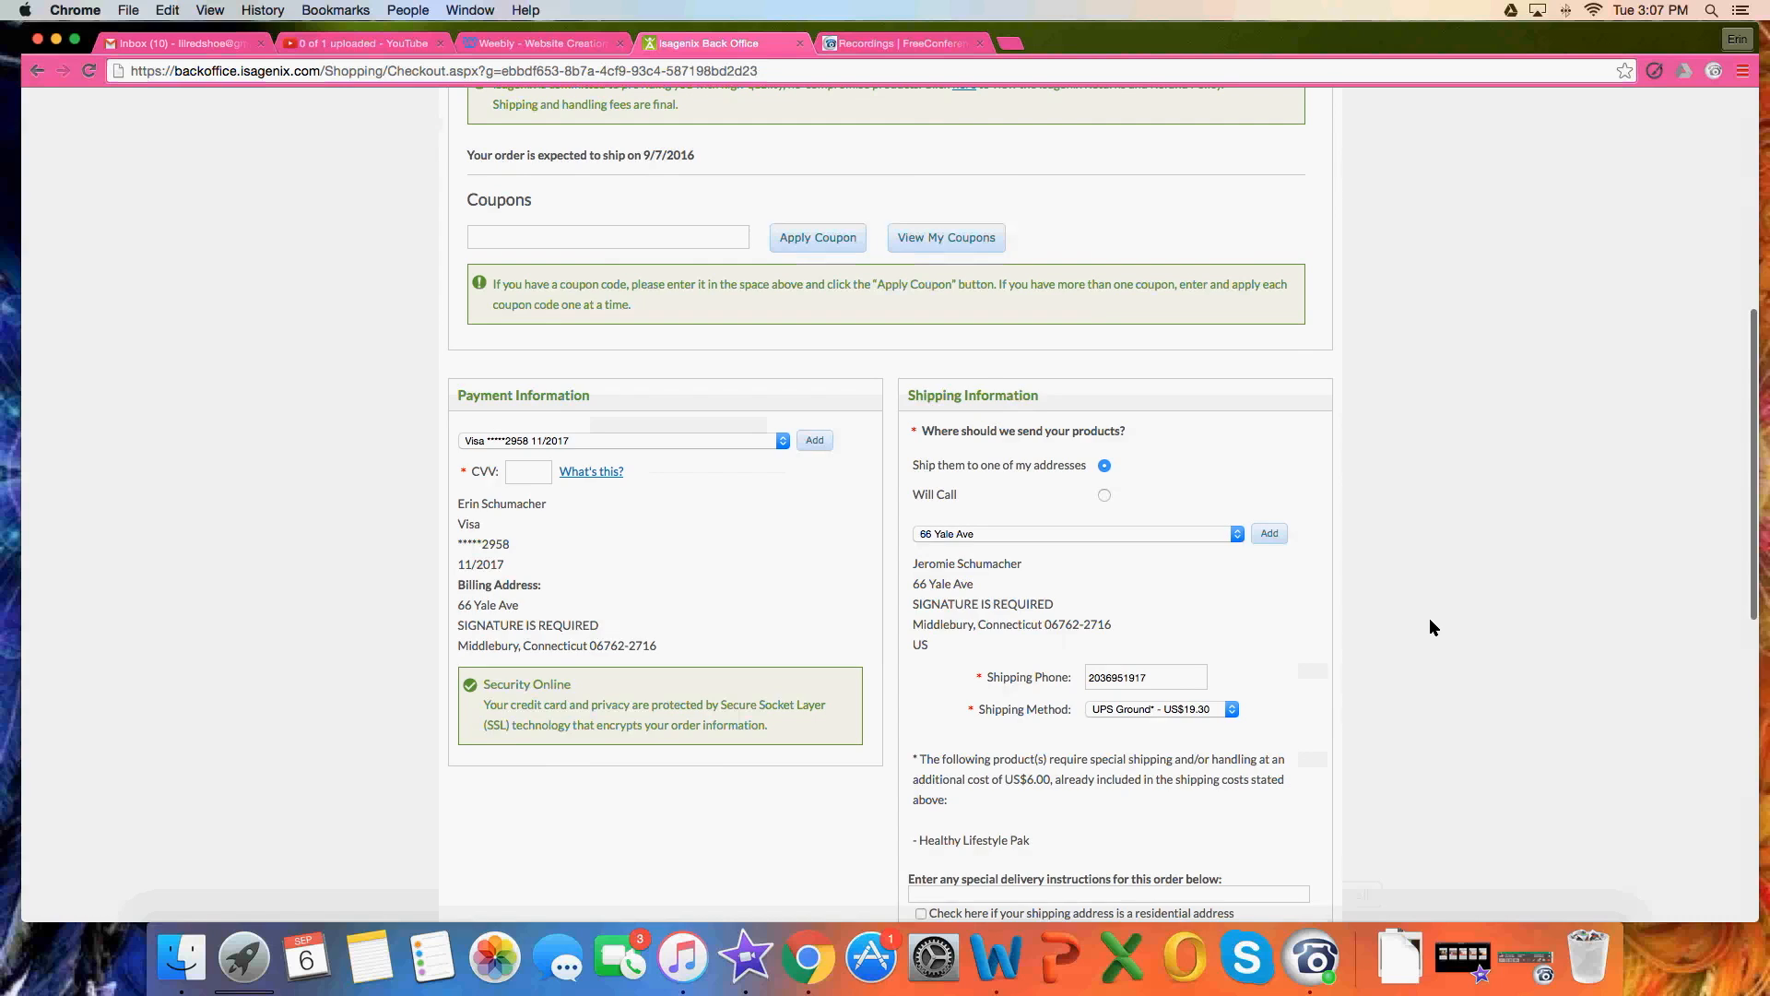
scroll(1430, 626, "down", 5)
scroll(1429, 618, "down", 4)
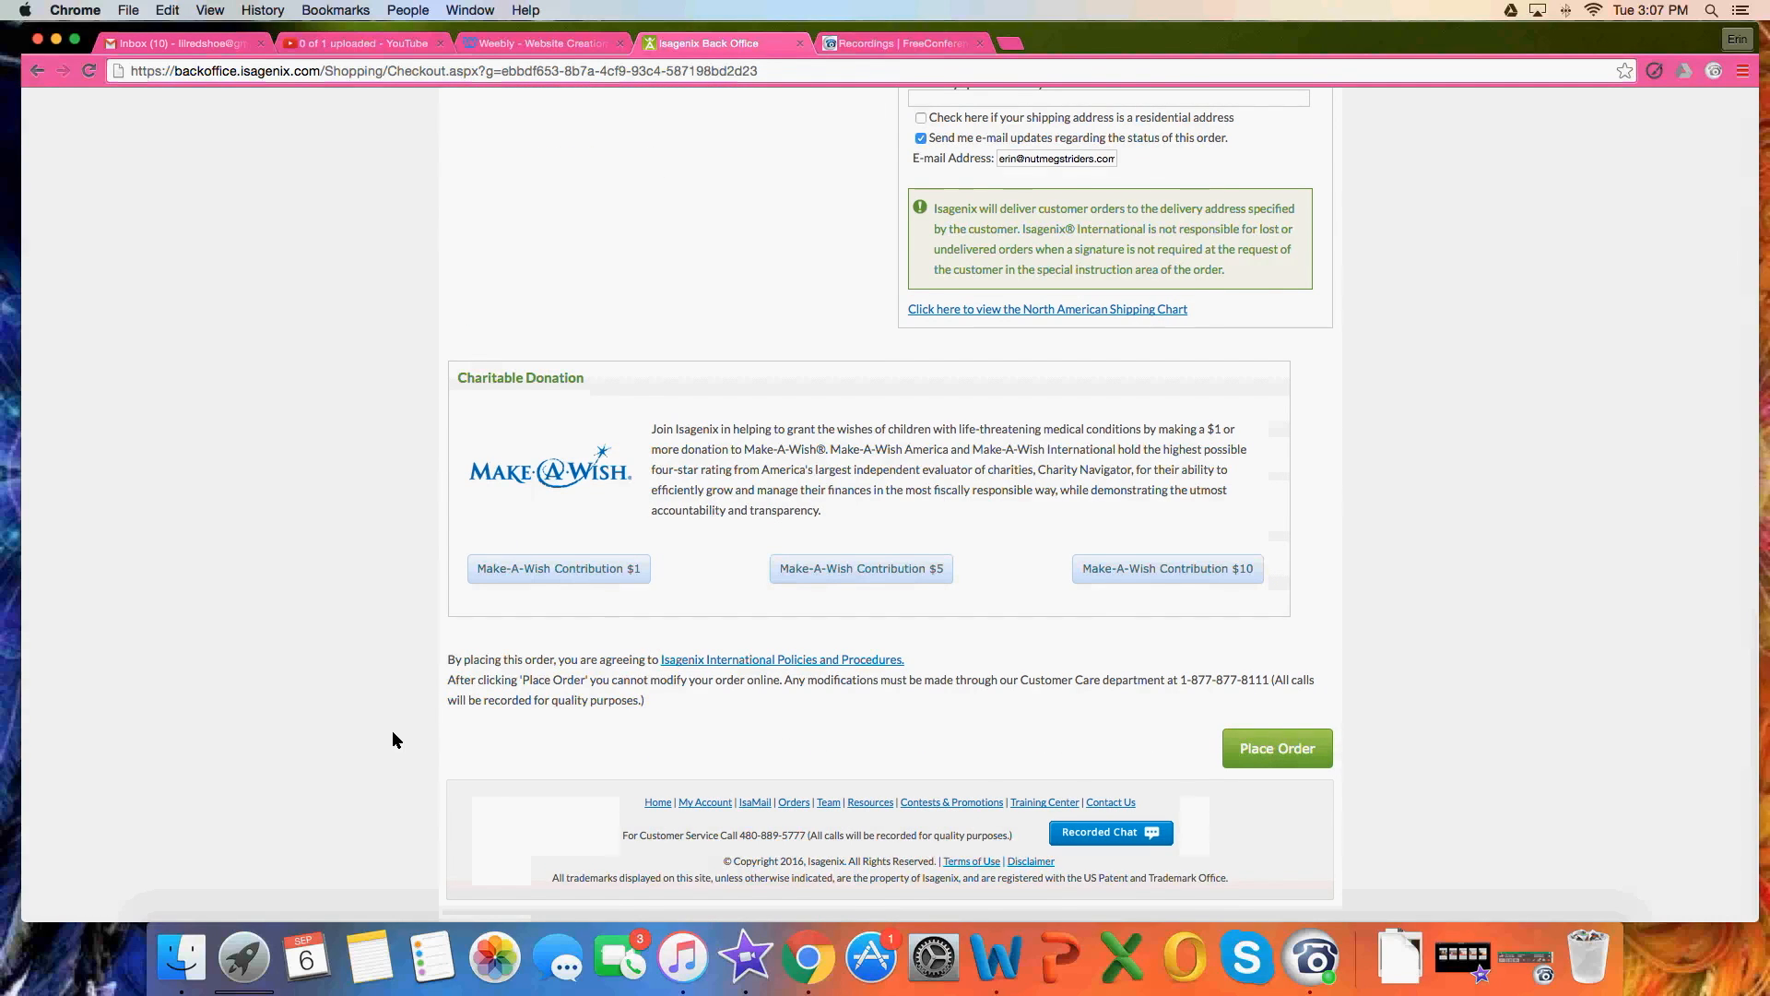
scroll(391, 739, "up", 1)
scroll(390, 739, "up", 15)
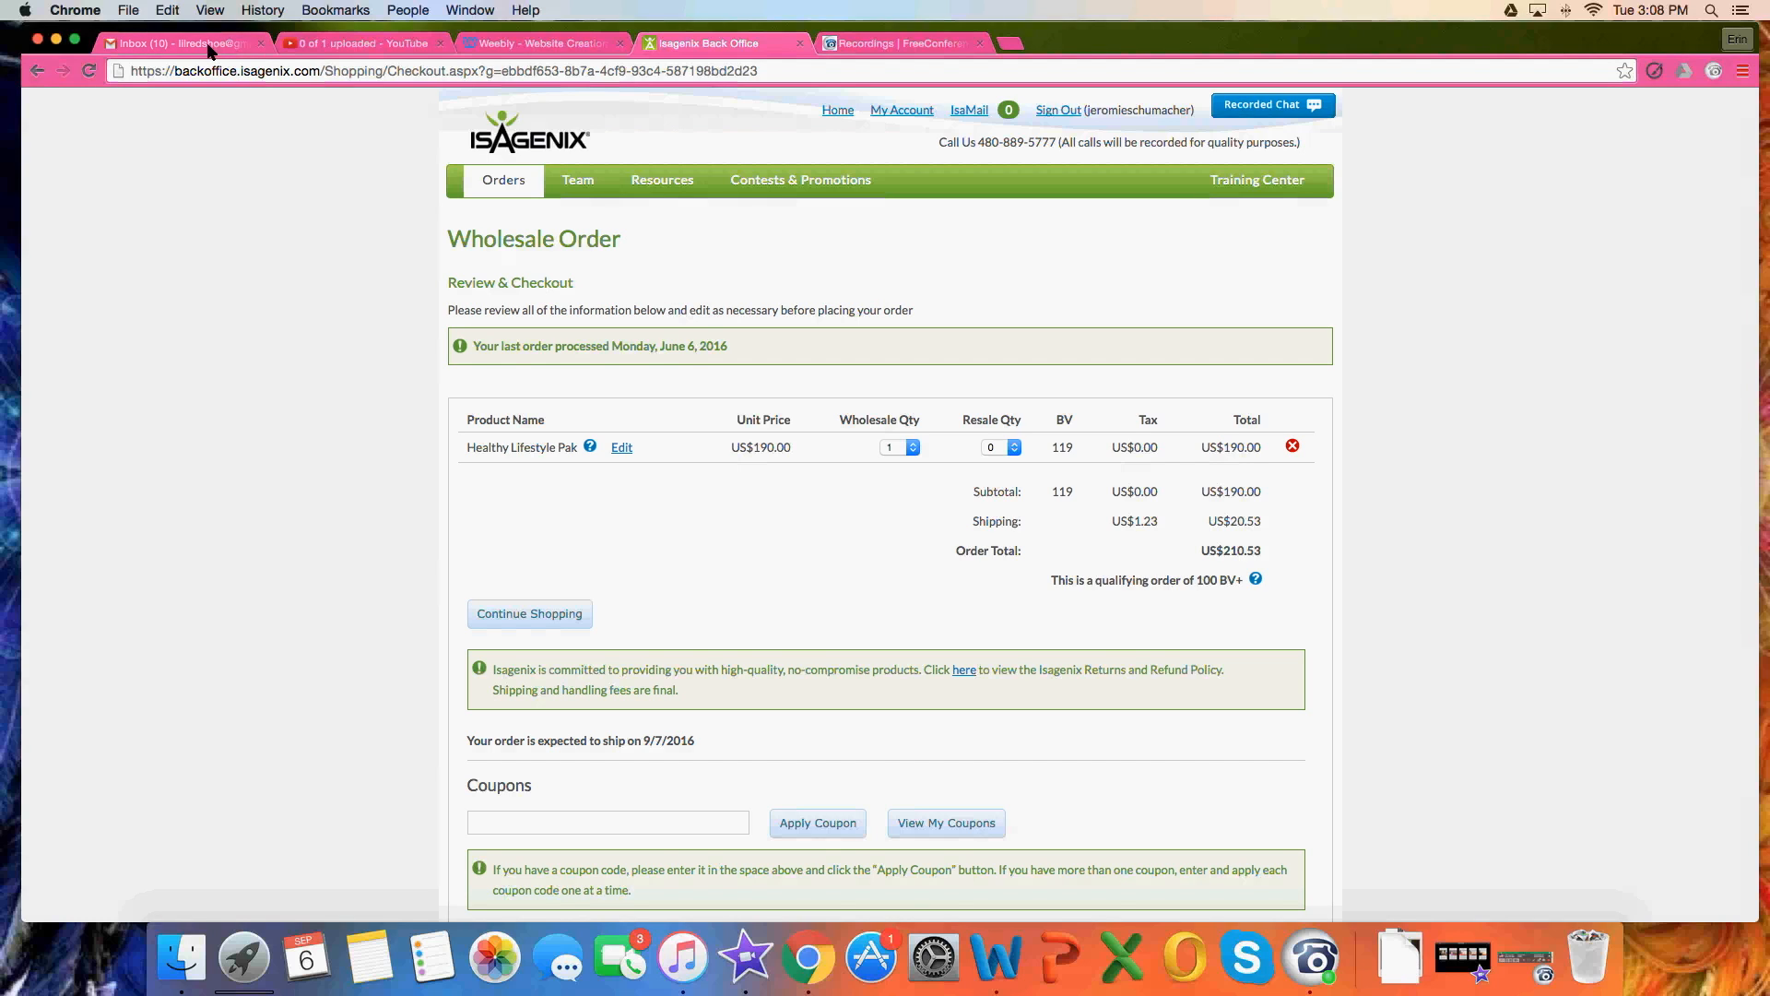
- Return to the home dashboard and open the My Account page
left_click(839, 109)
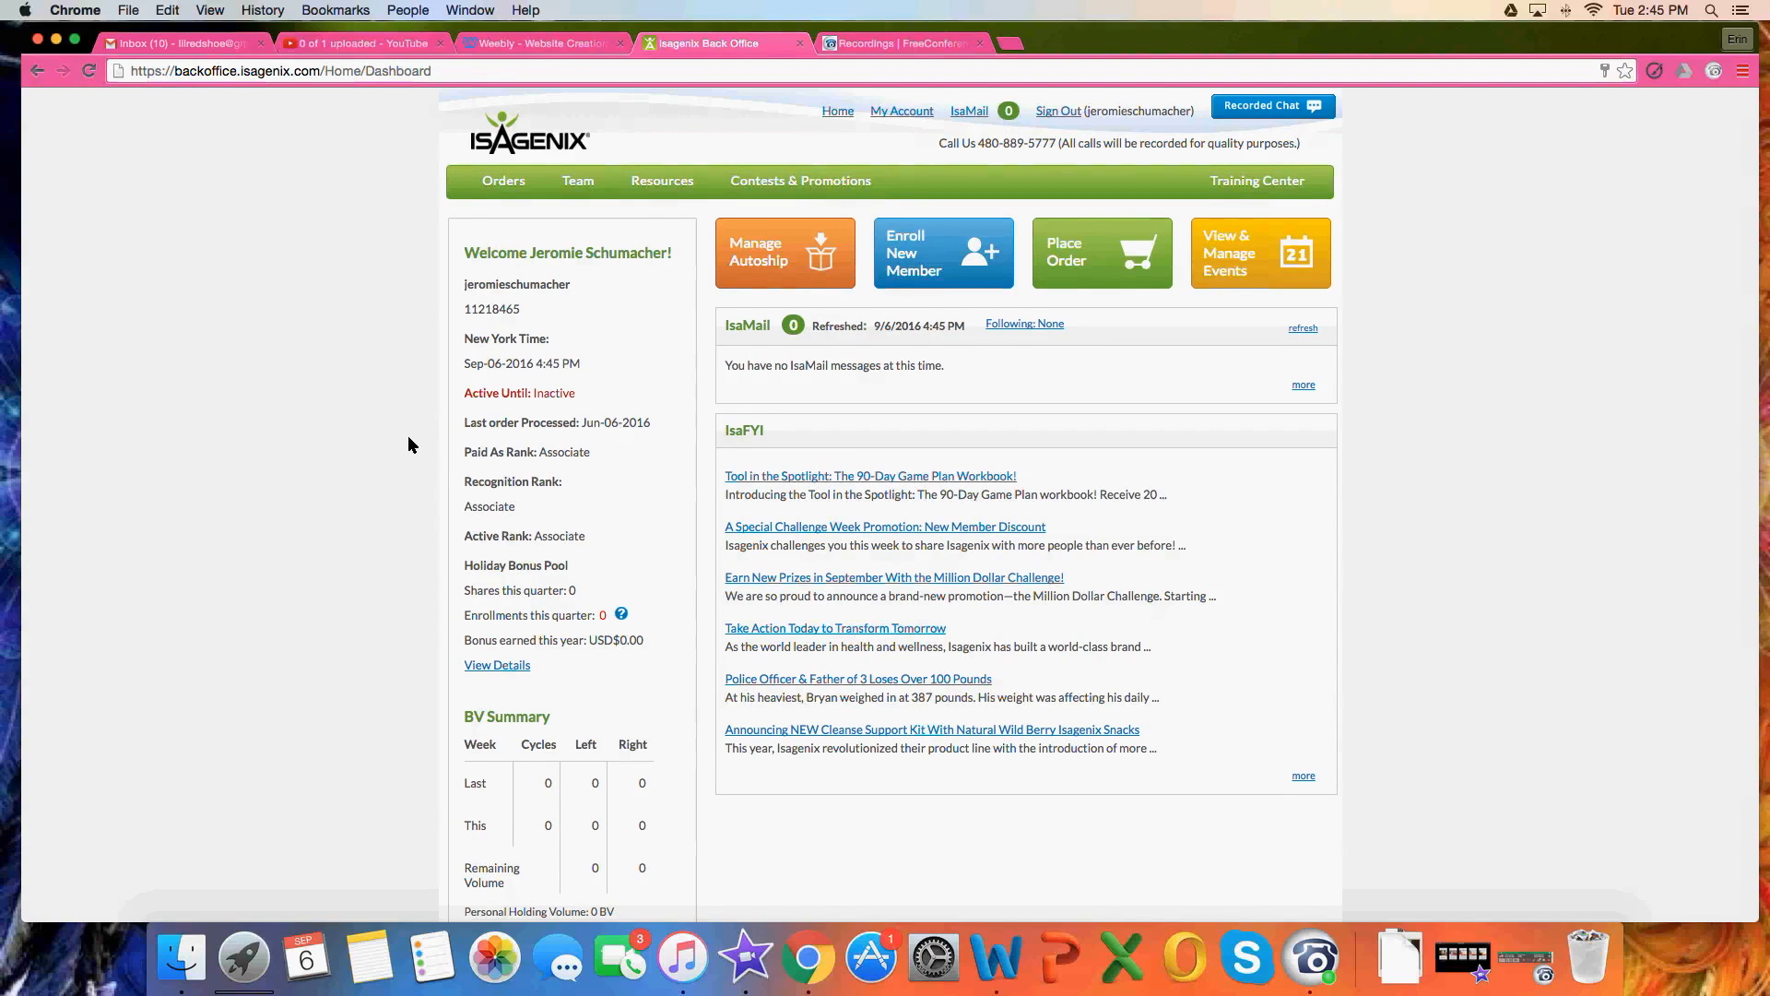
scroll(408, 436, "down", 1)
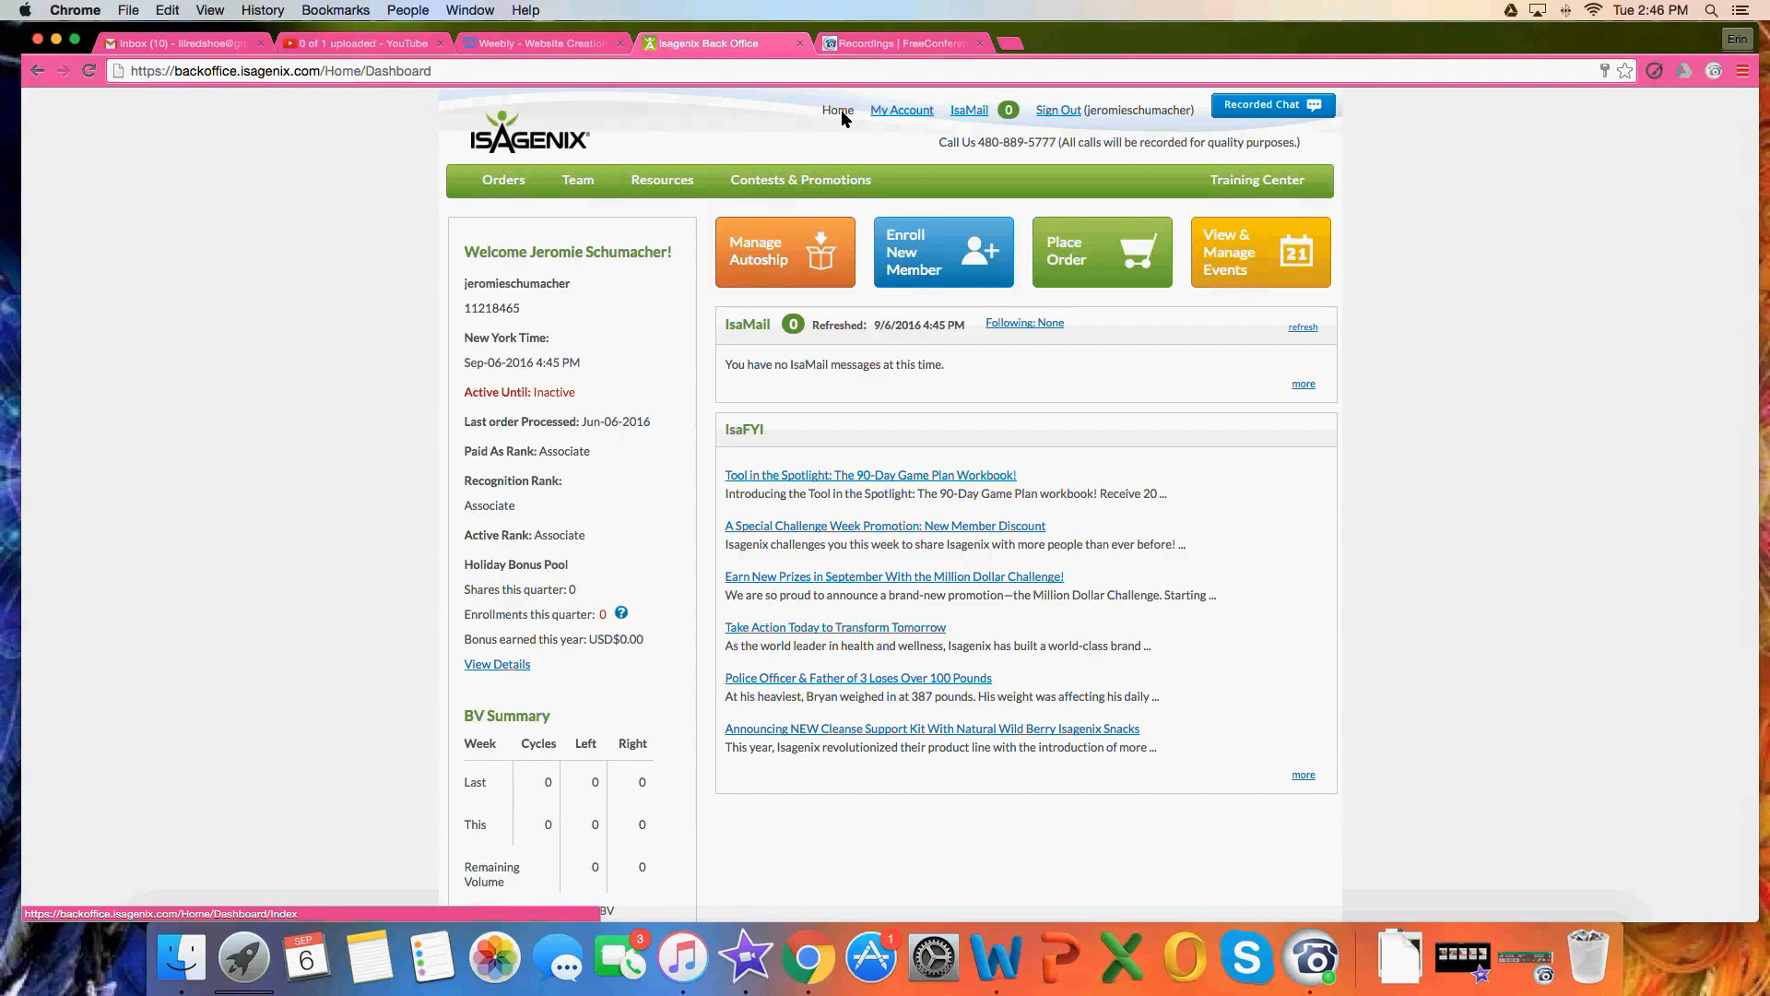
left_click(906, 111)
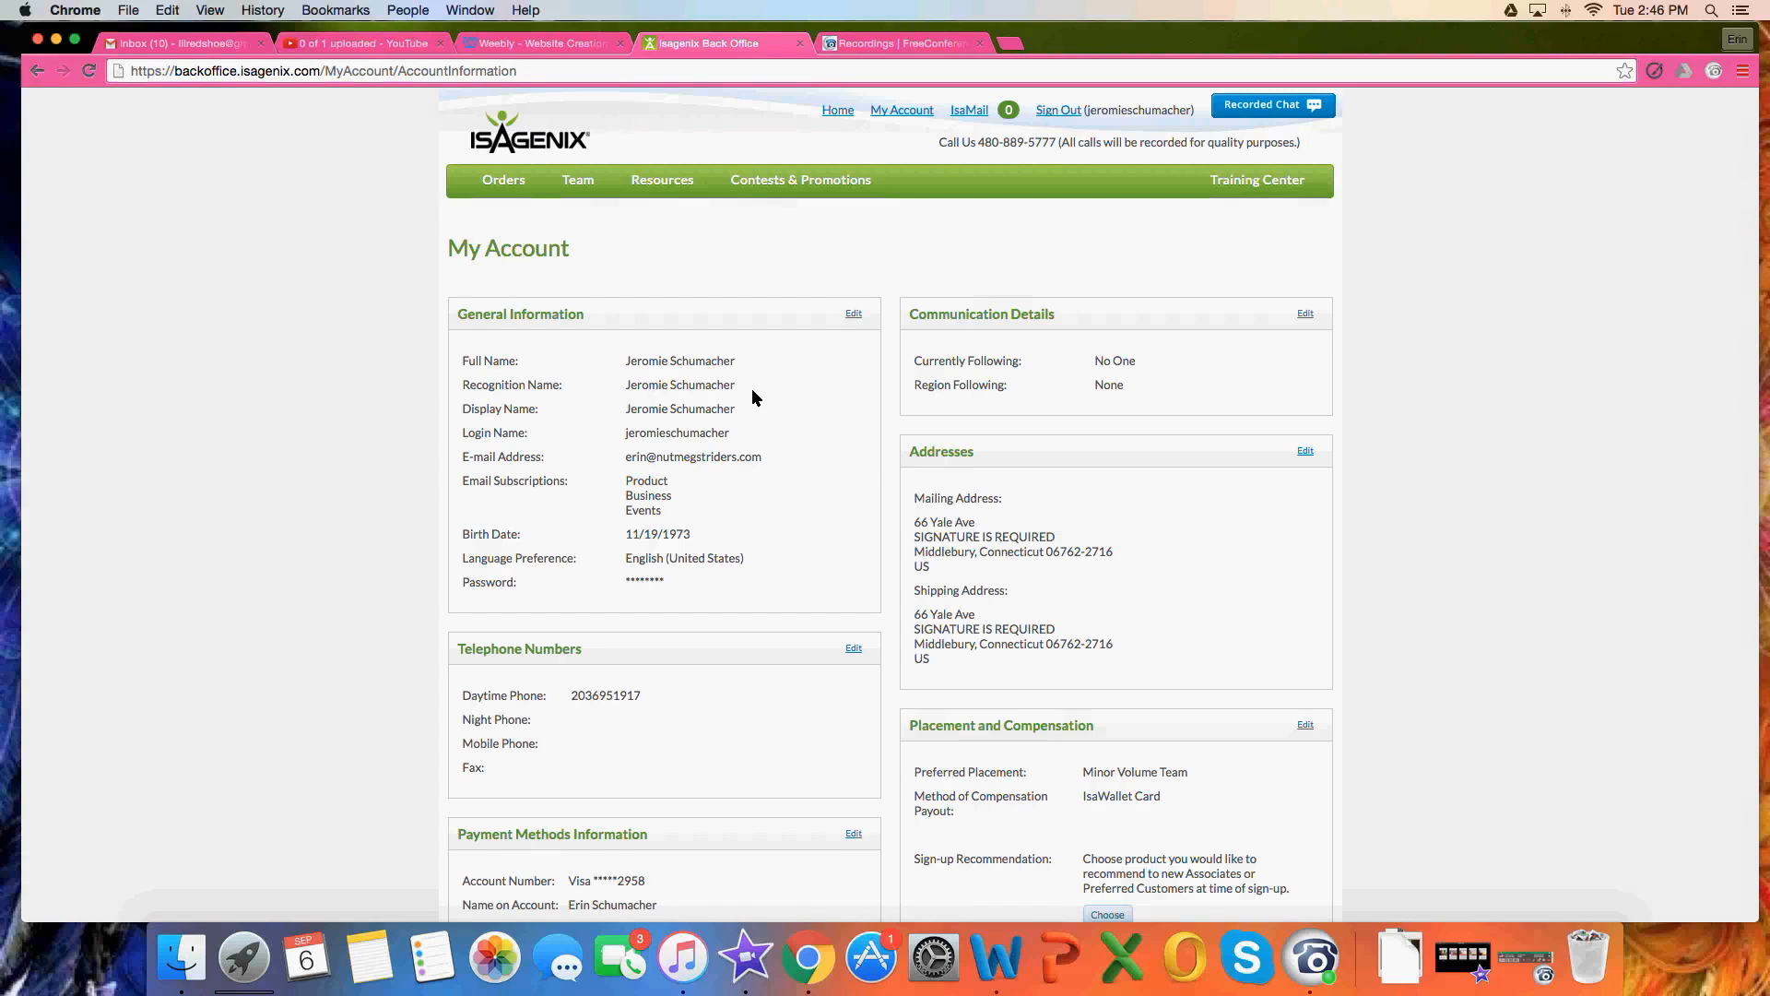
- Open the account's General Information for editing to view its fields, and cancel without saving
scroll(751, 390, "down", 1)
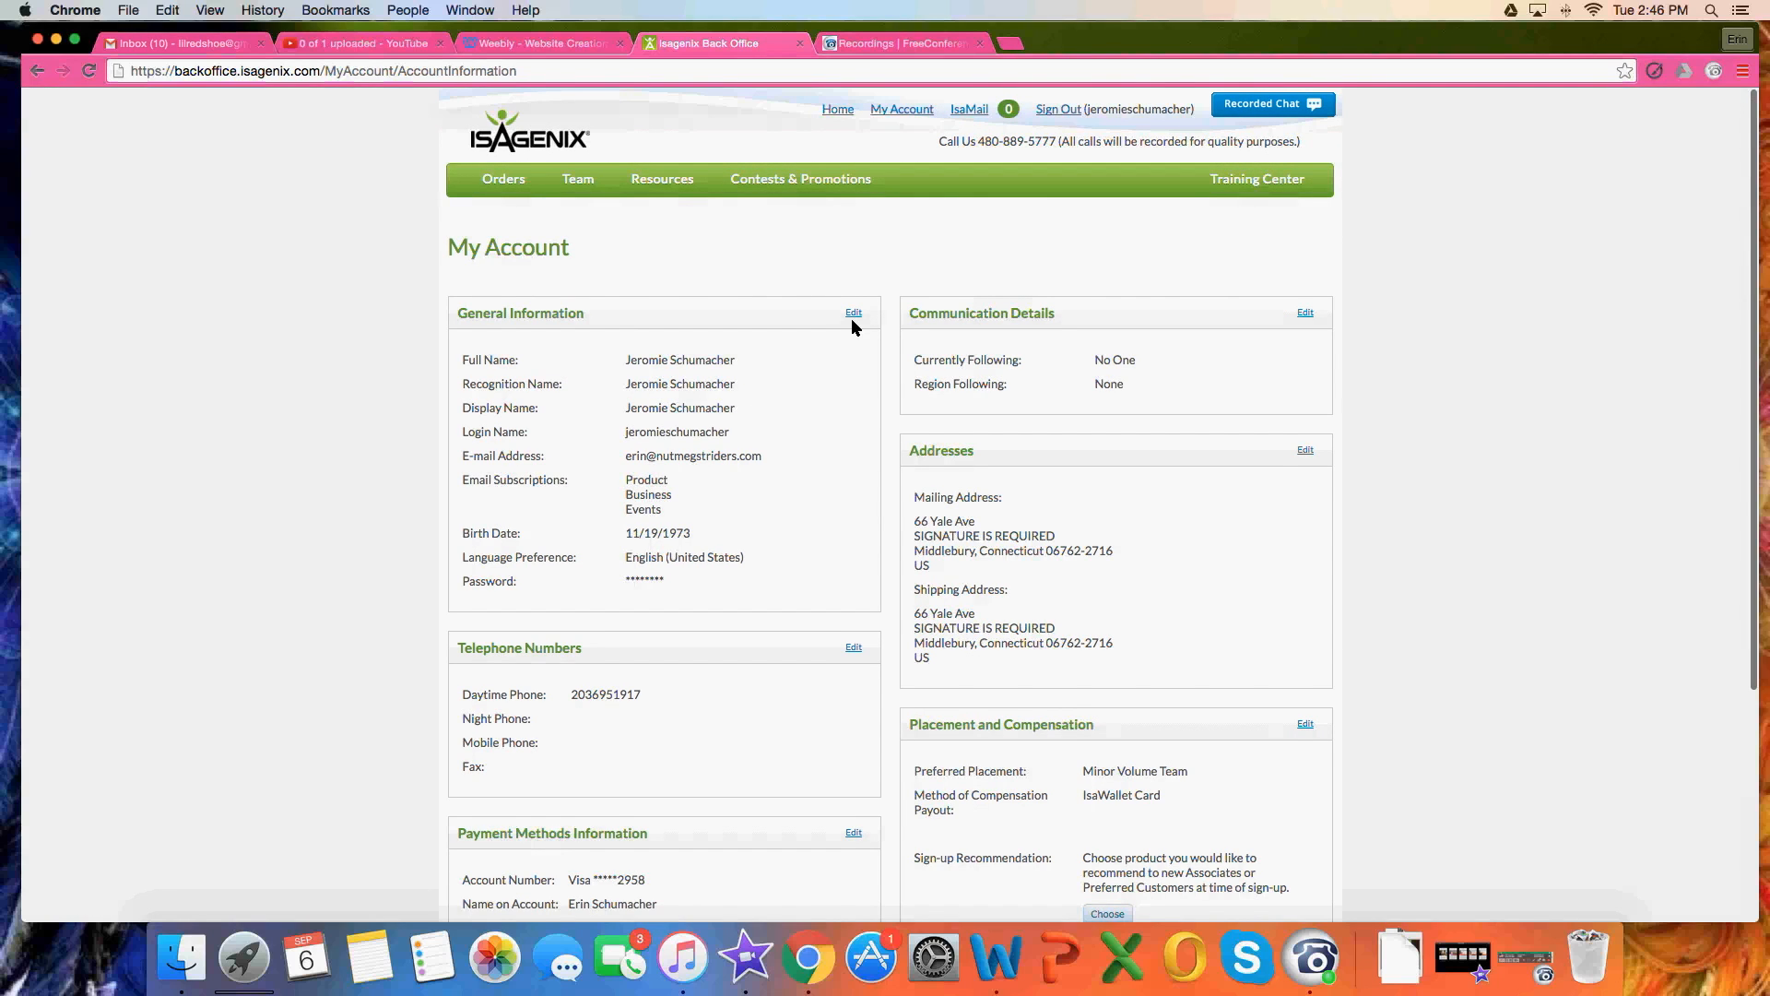
scroll(856, 315, "up", 1)
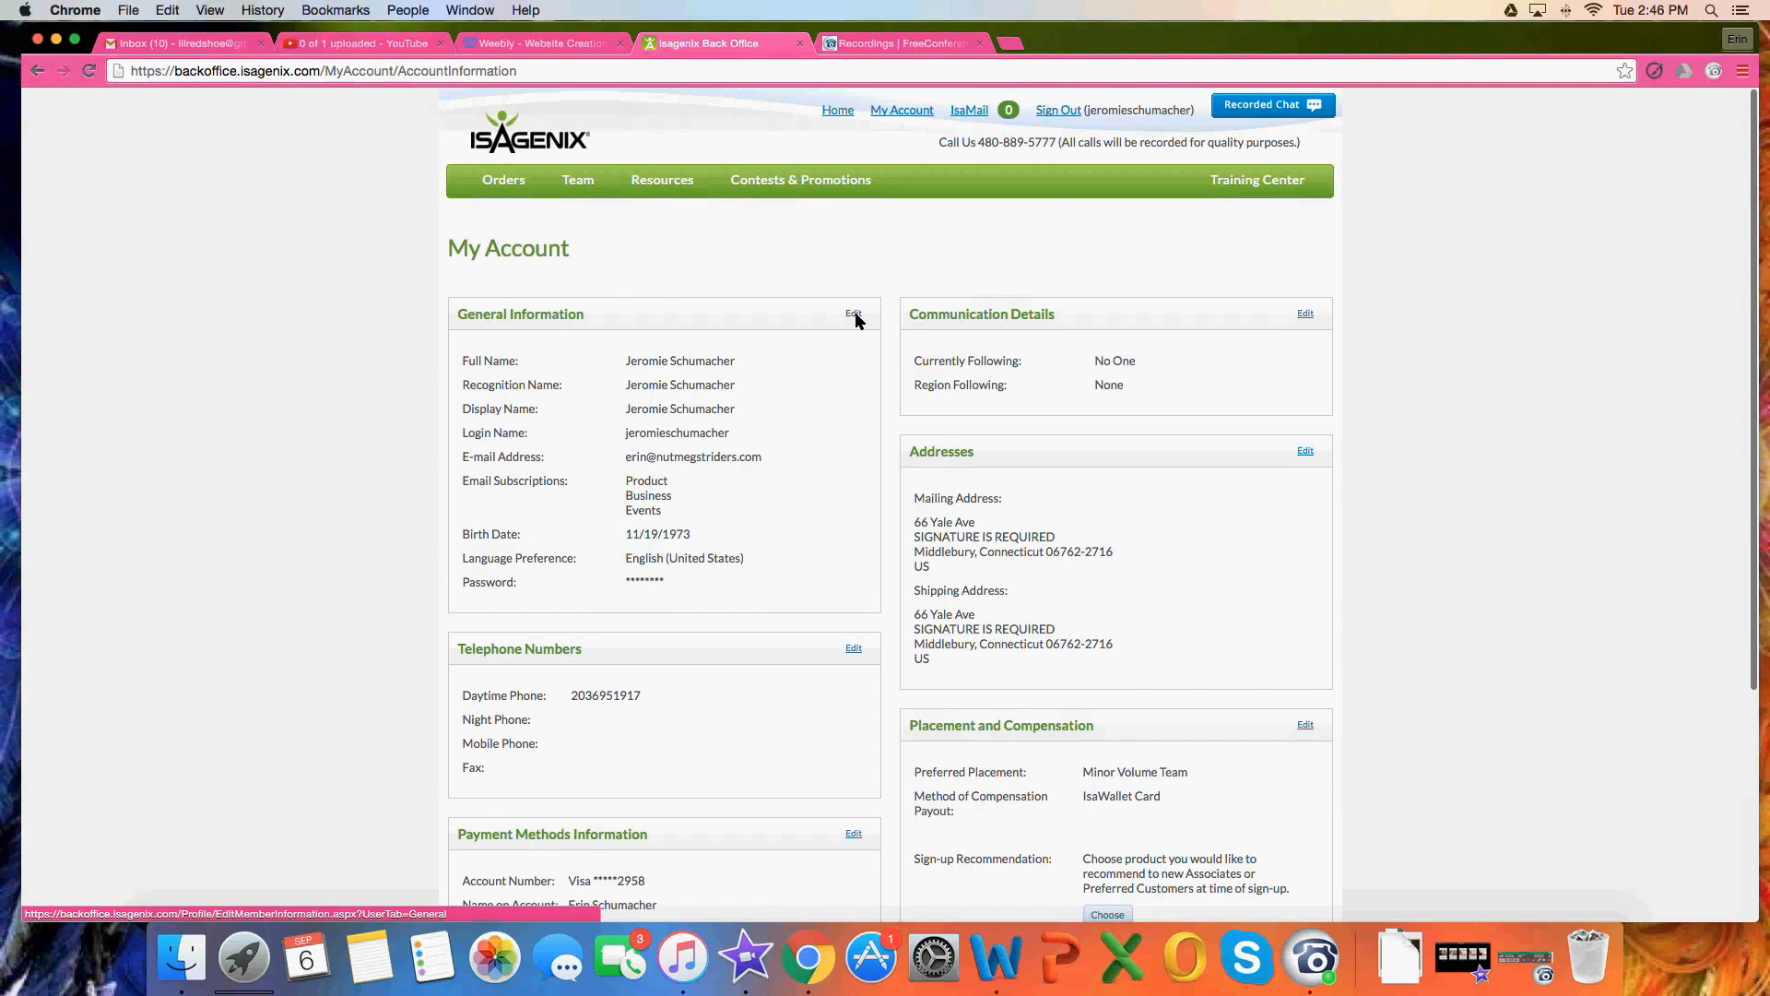
left_click(856, 319)
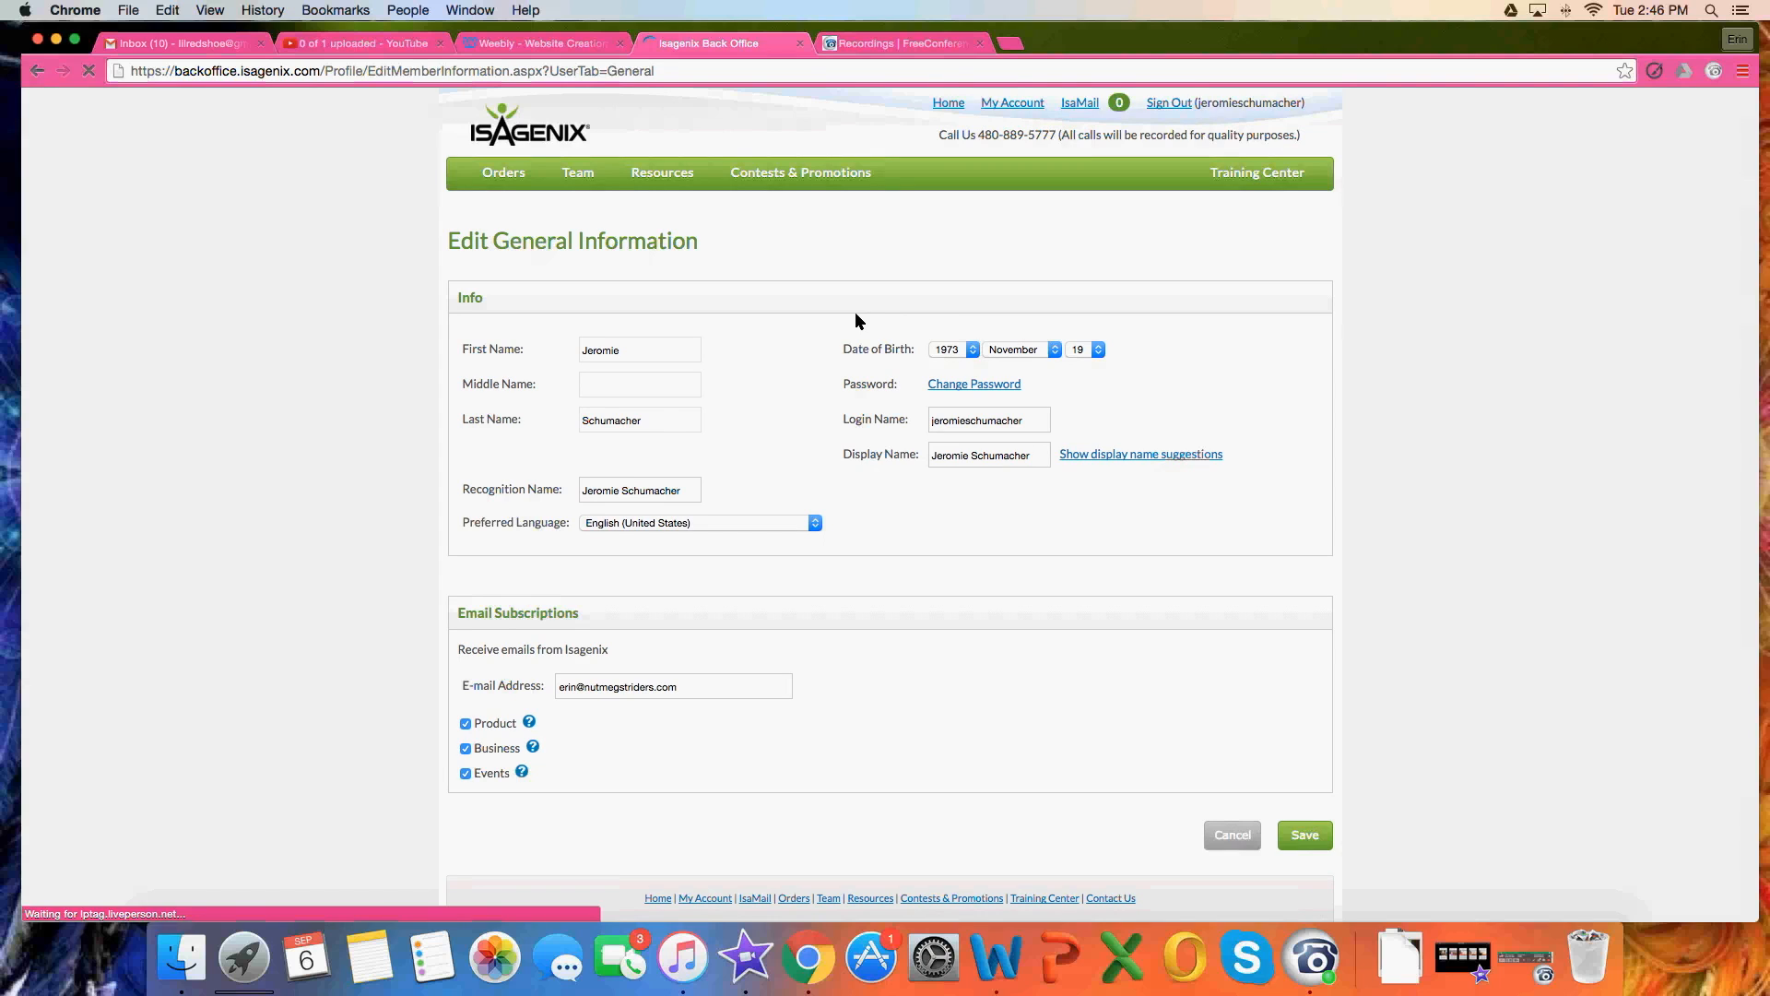
left_click(1238, 839)
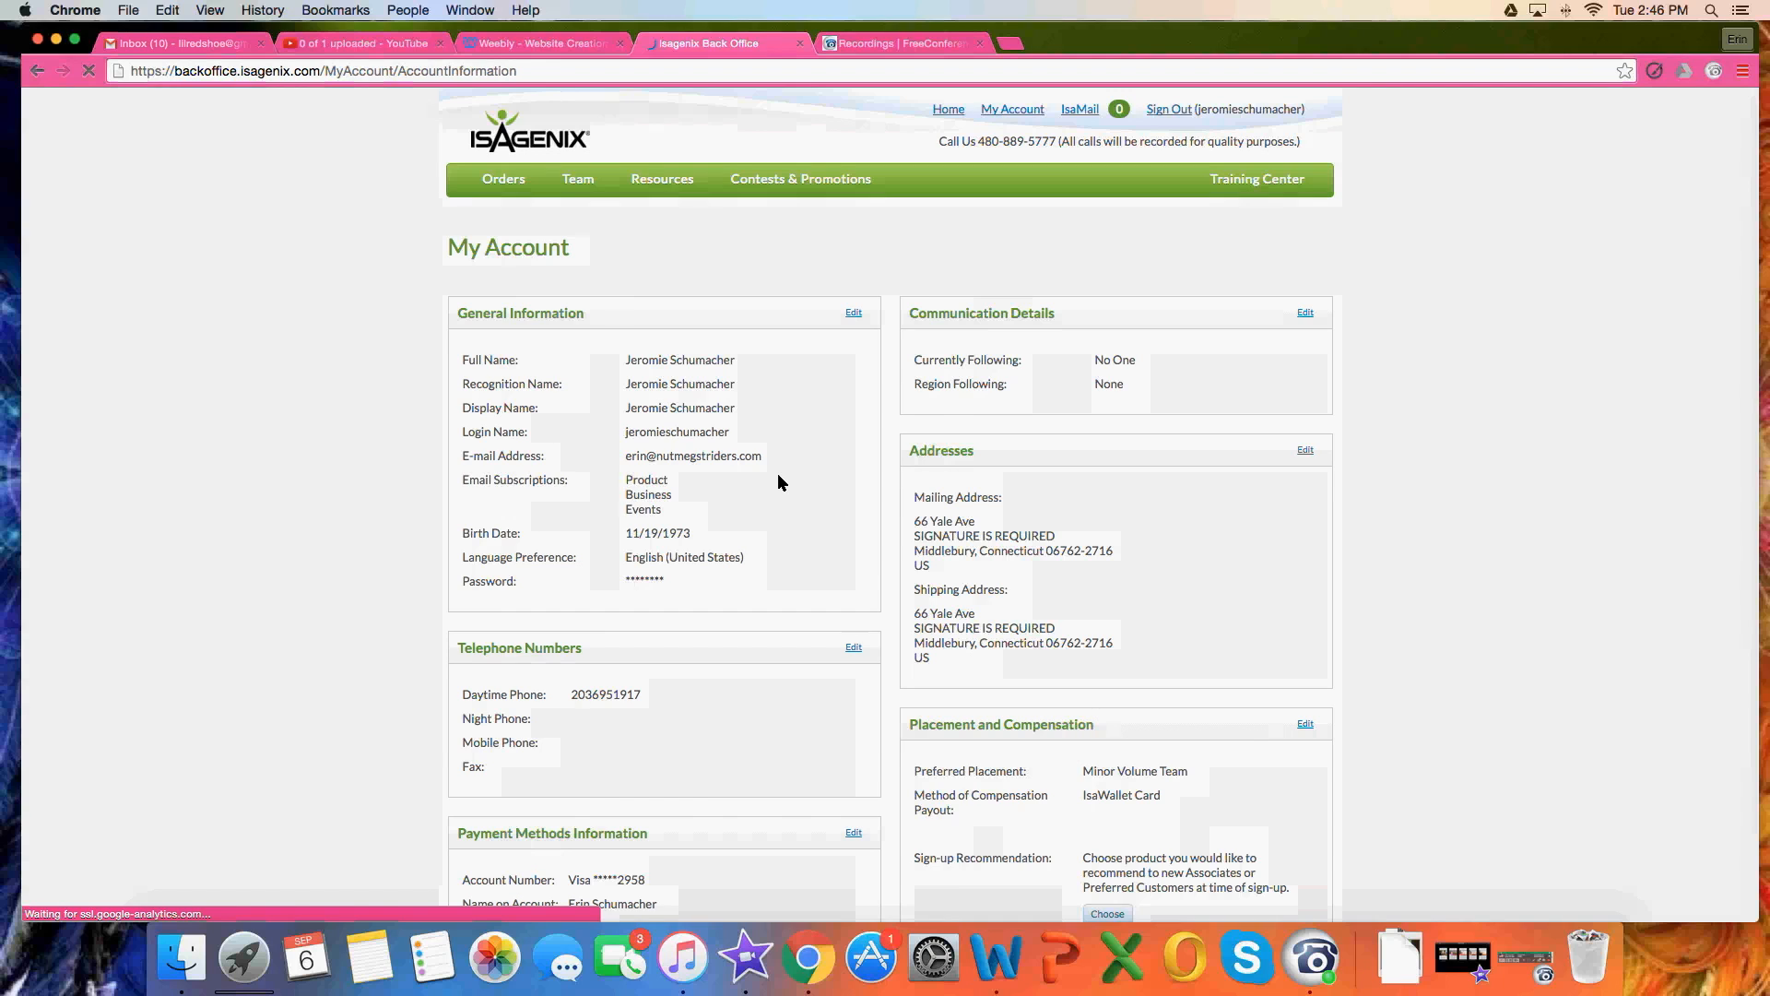
- Review the remaining My Account sections, including telephone numbers, payment methods, addresses, placement and compensation, and tax
scroll(777, 479, "down", 2)
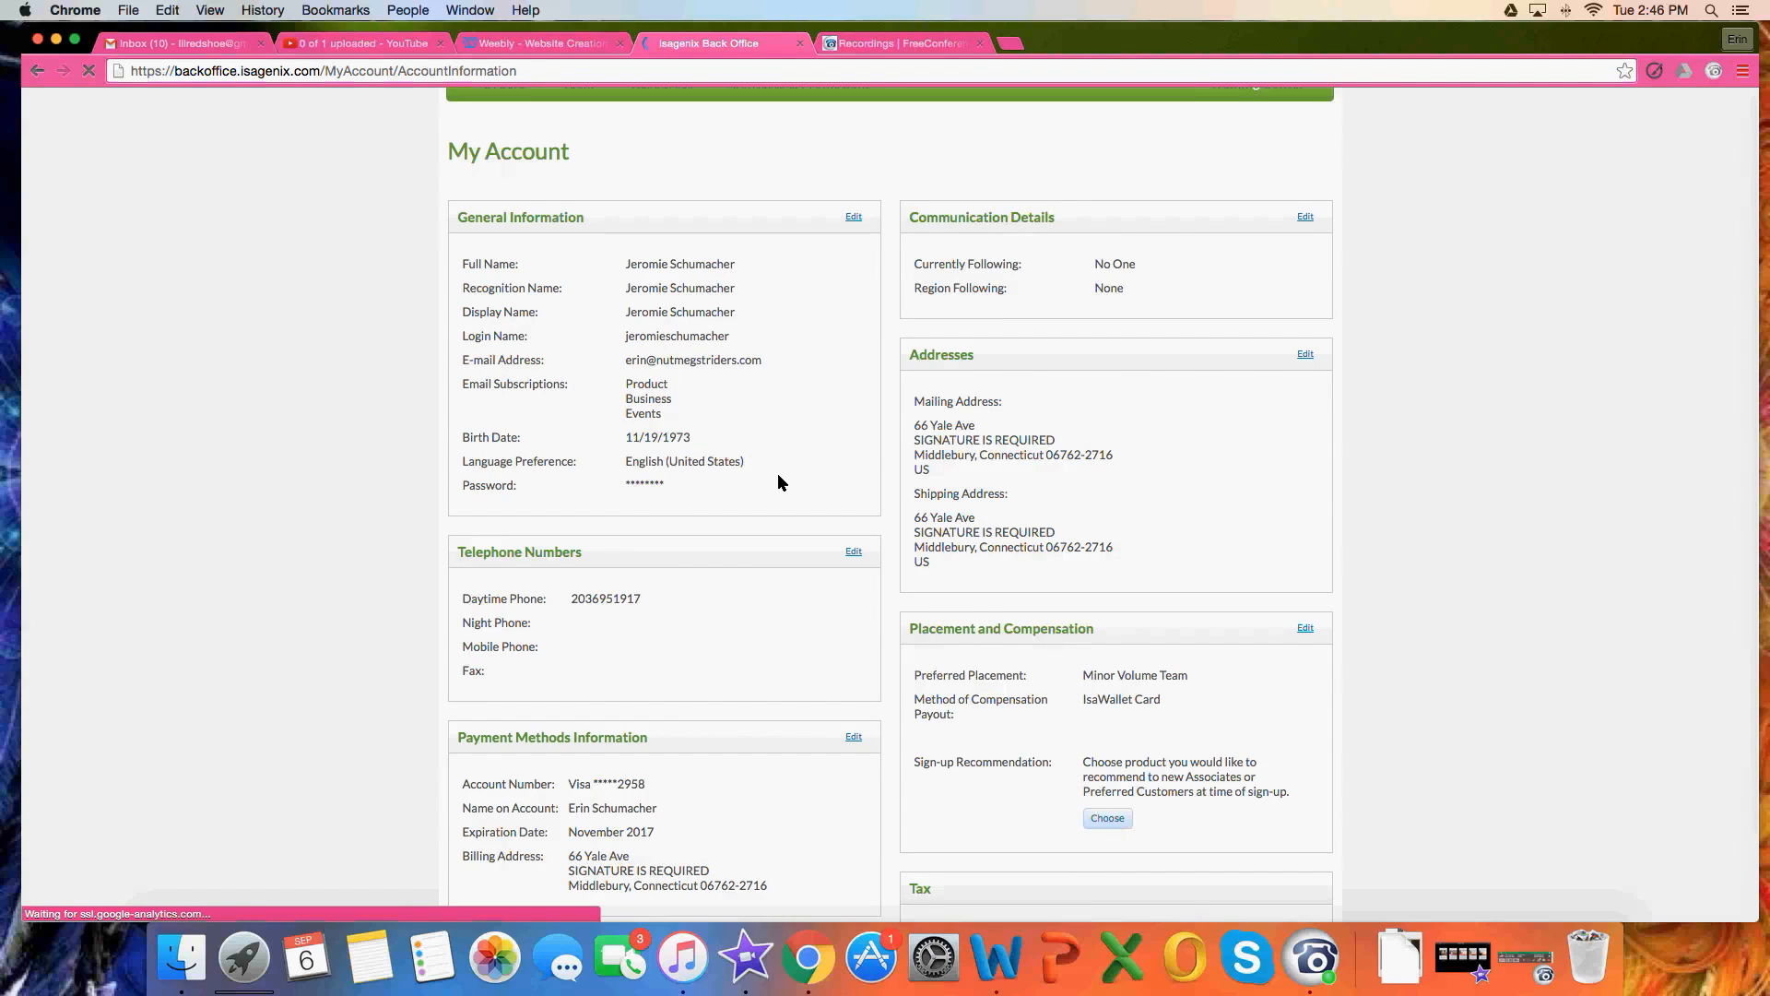
scroll(777, 479, "down", 6)
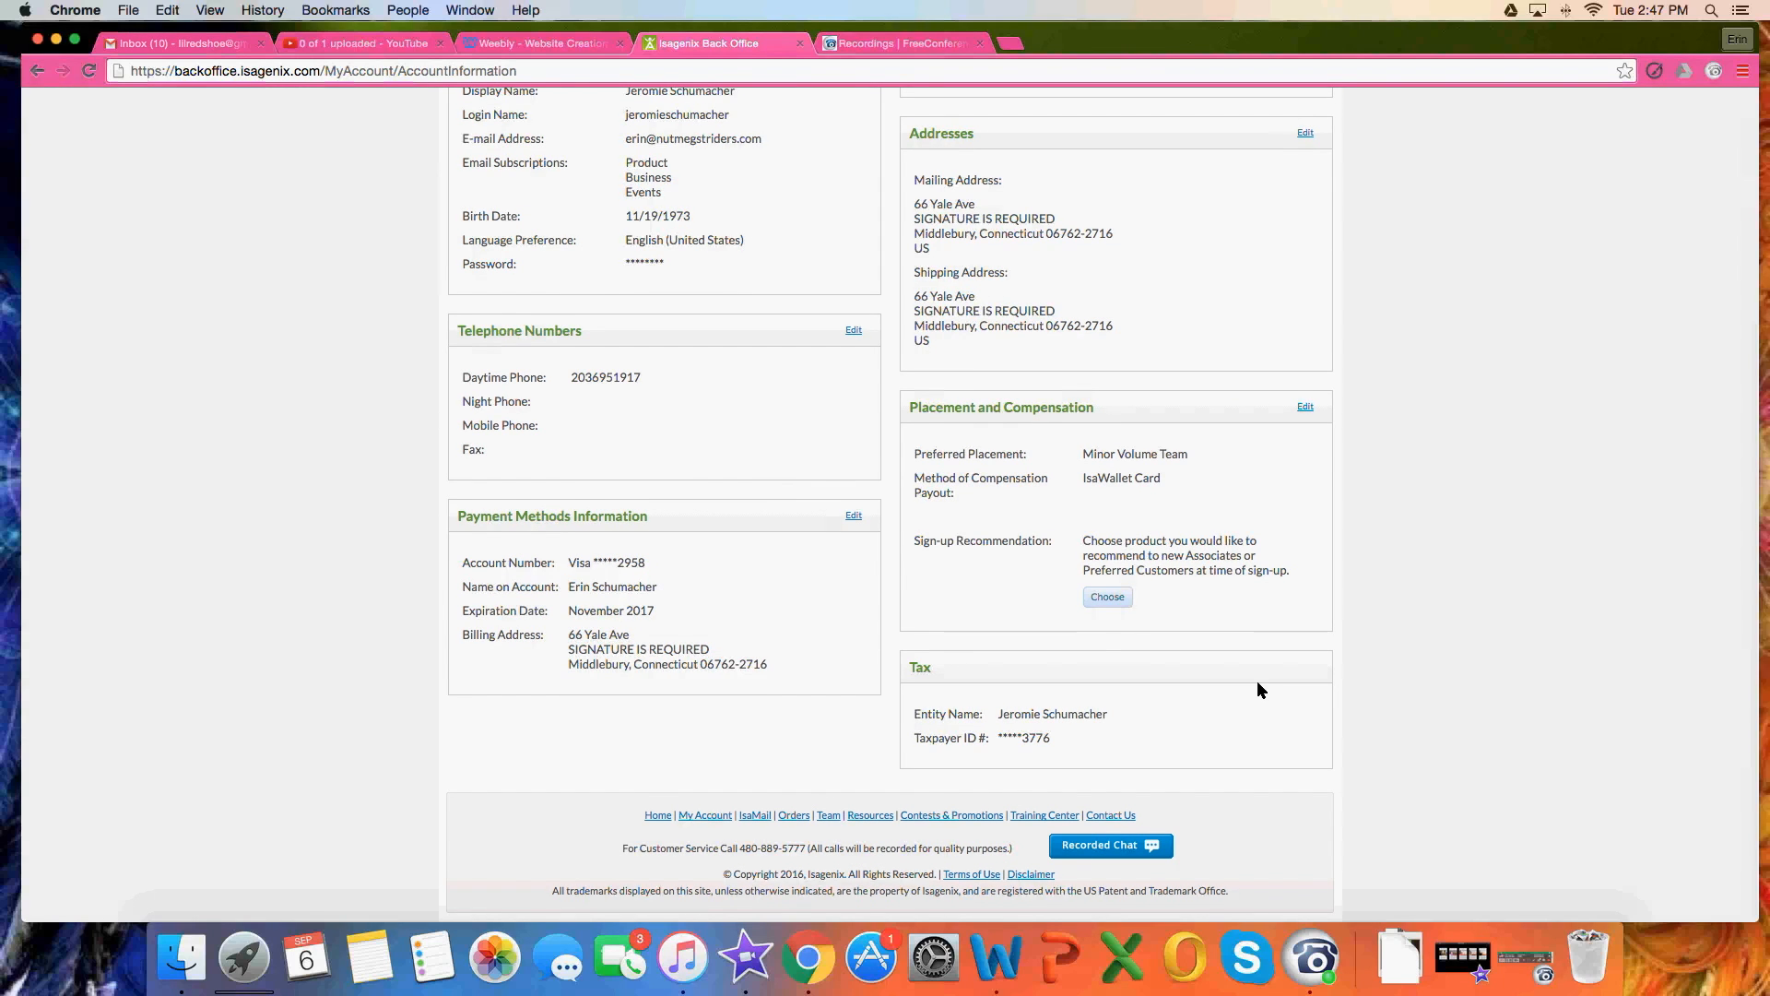
scroll(1258, 682, "up", 1)
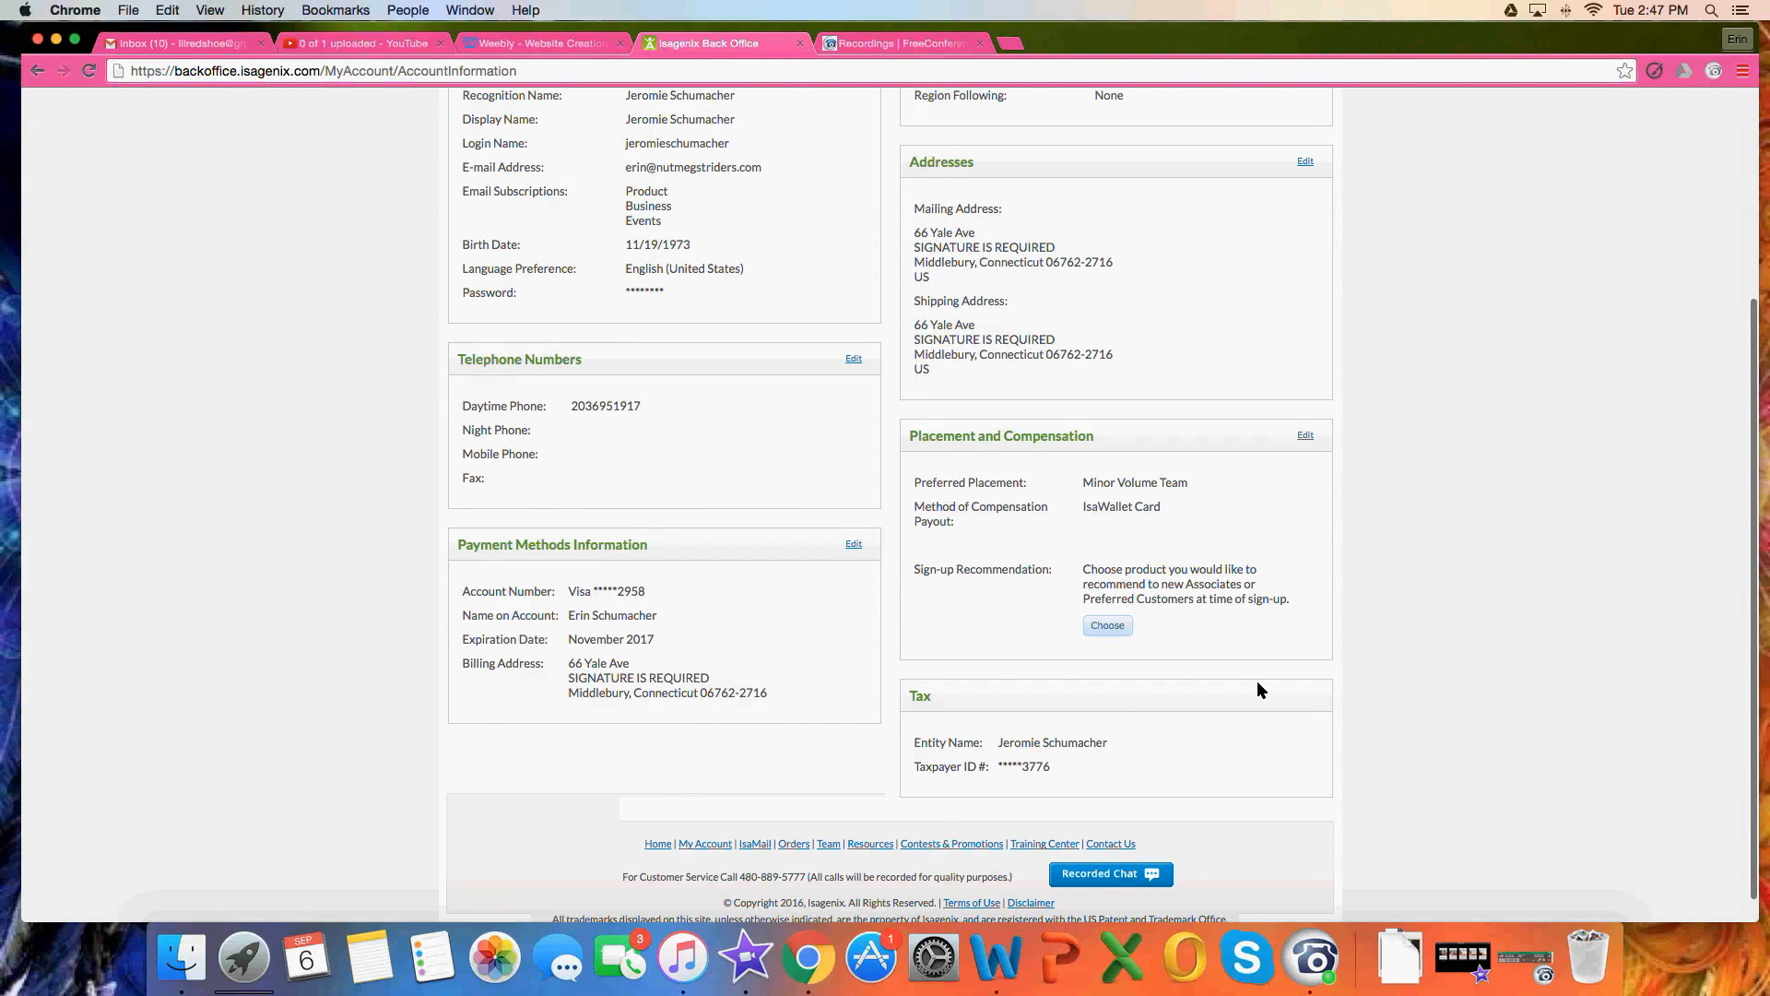
scroll(1258, 682, "up", 3)
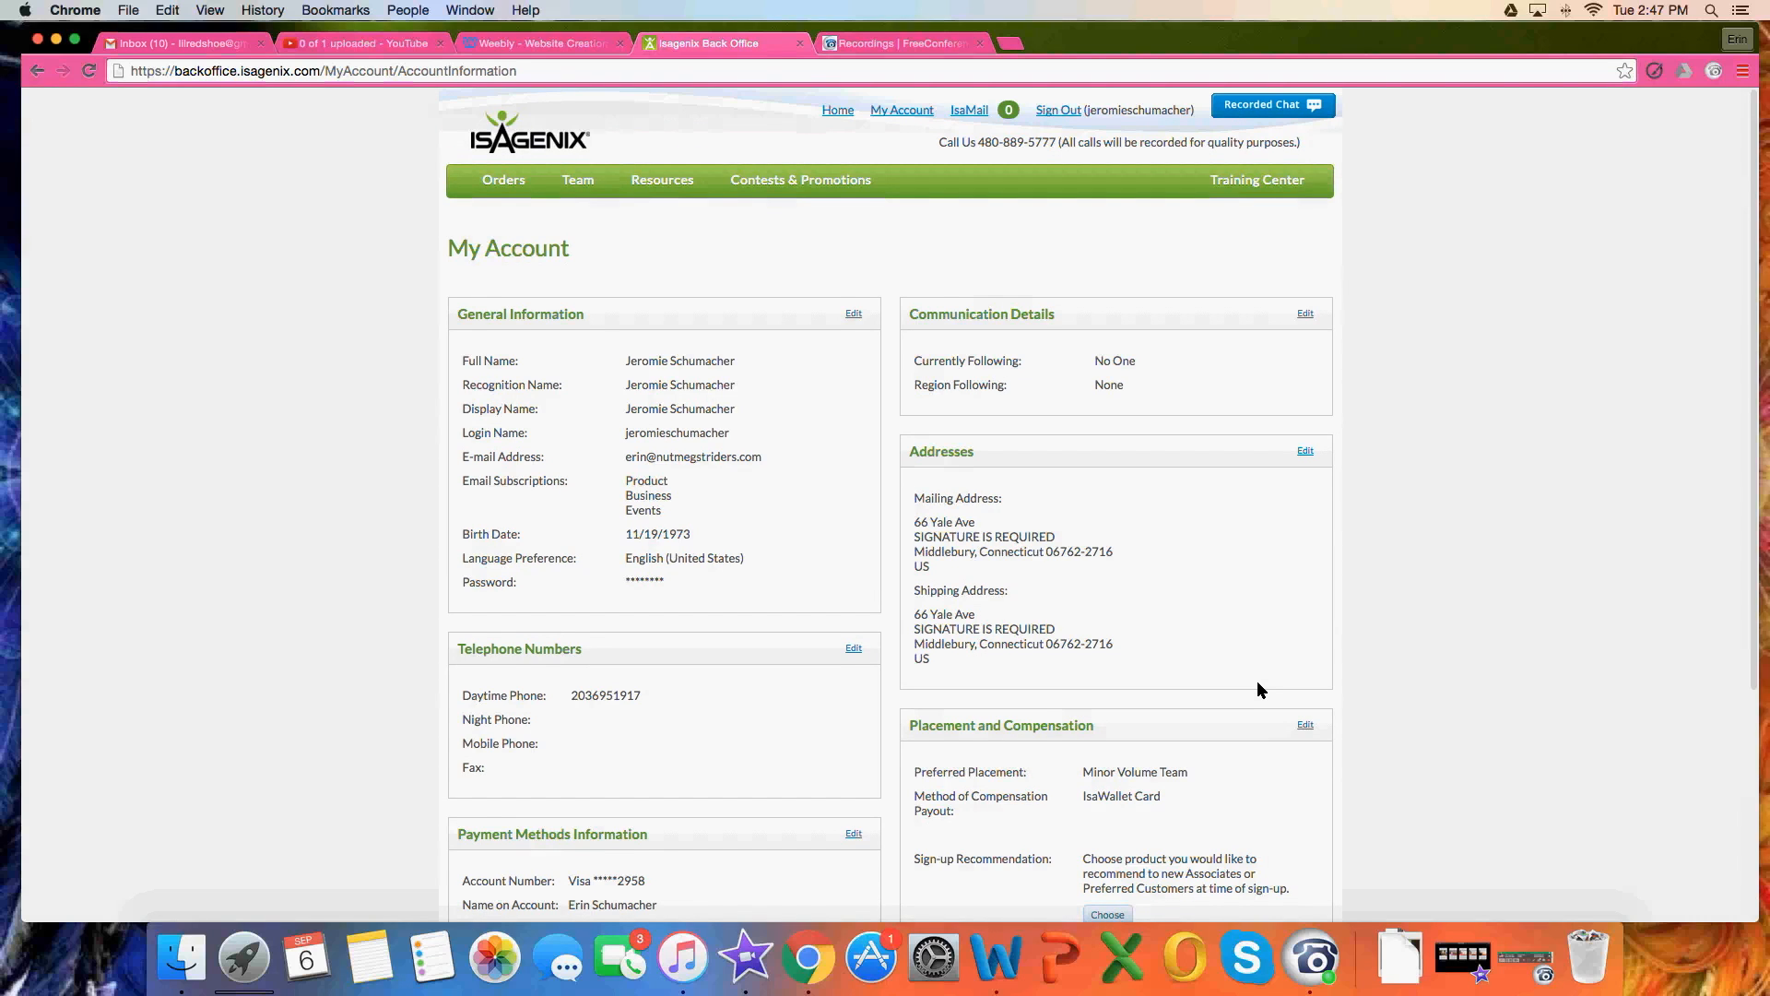
- Open the recorded support chat and read its introductory text from the beginning
left_click(1261, 108)
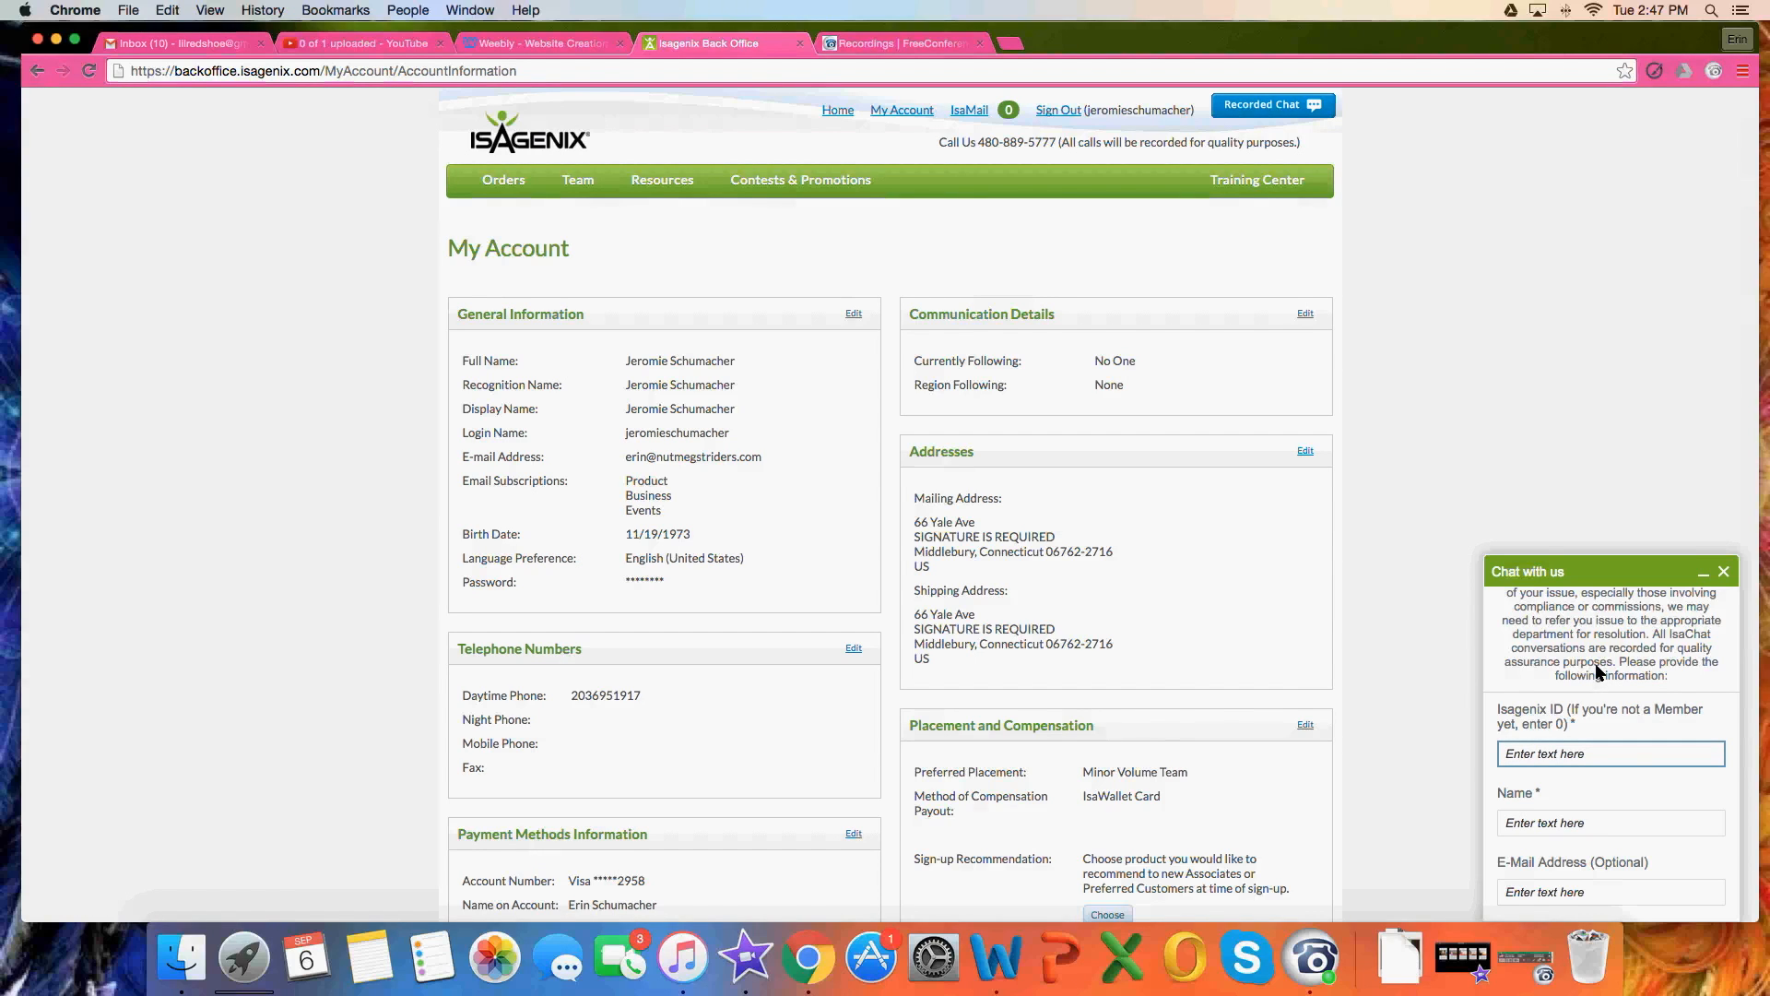
scroll(1600, 671, "up", 1)
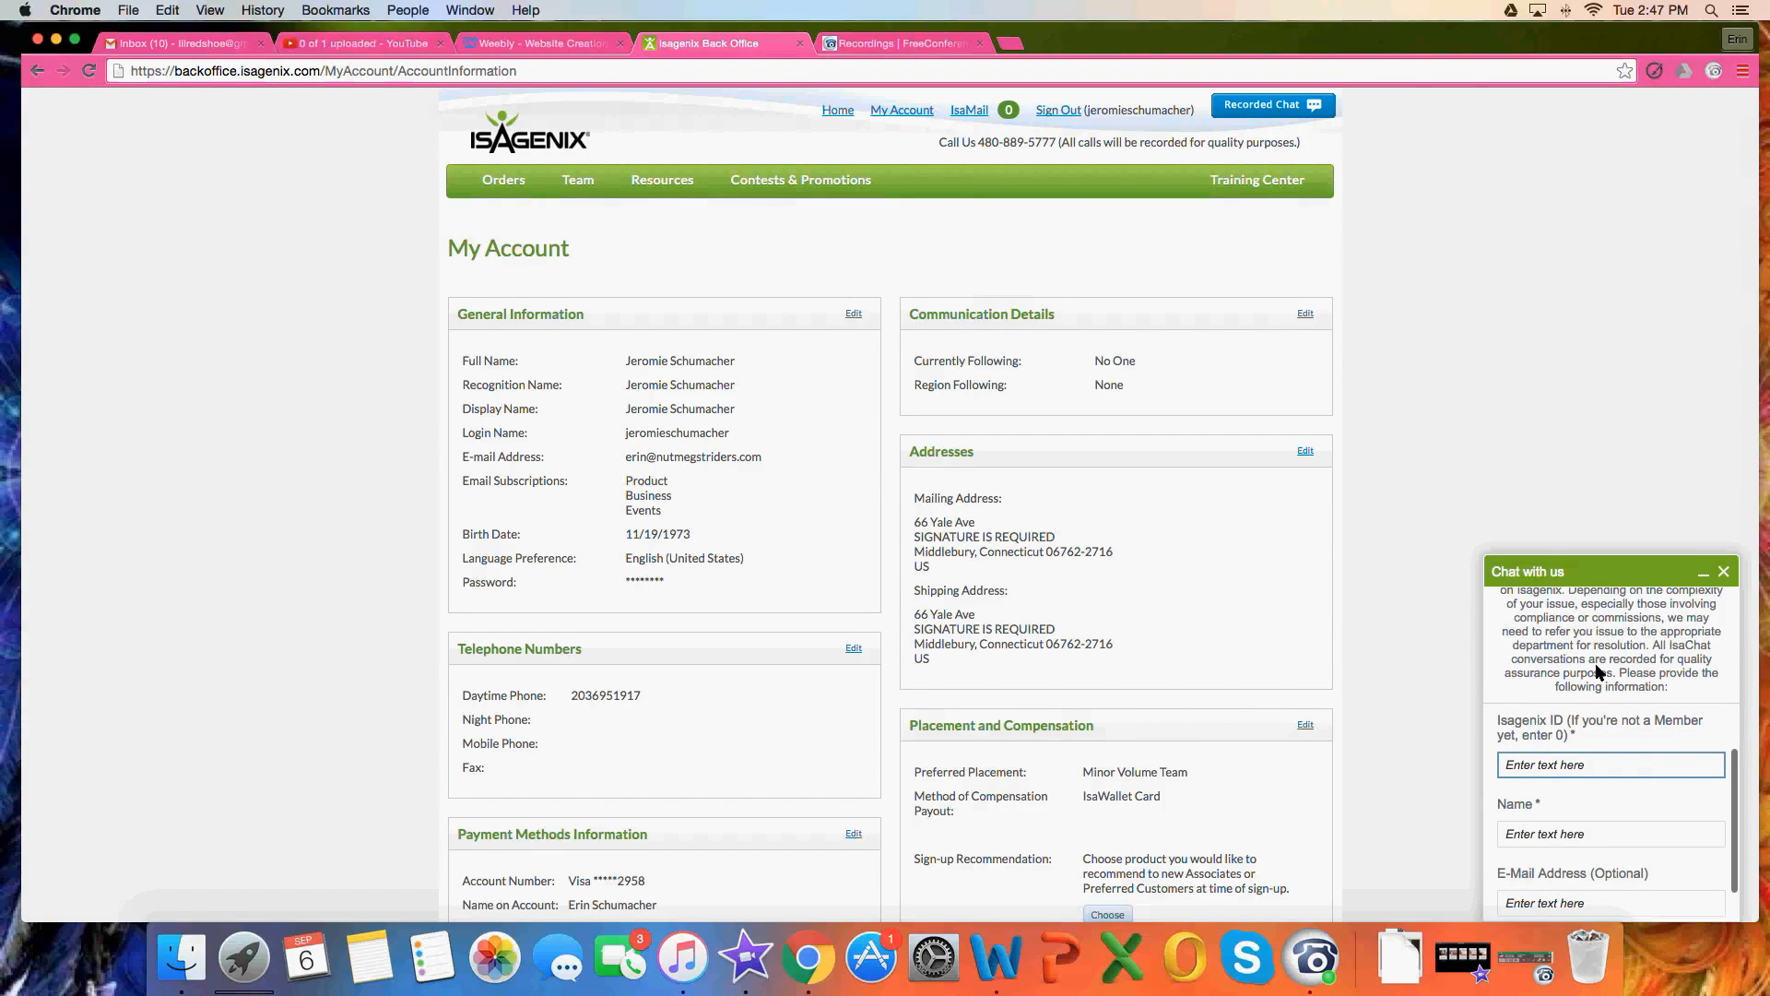
scroll(1600, 671, "up", 10)
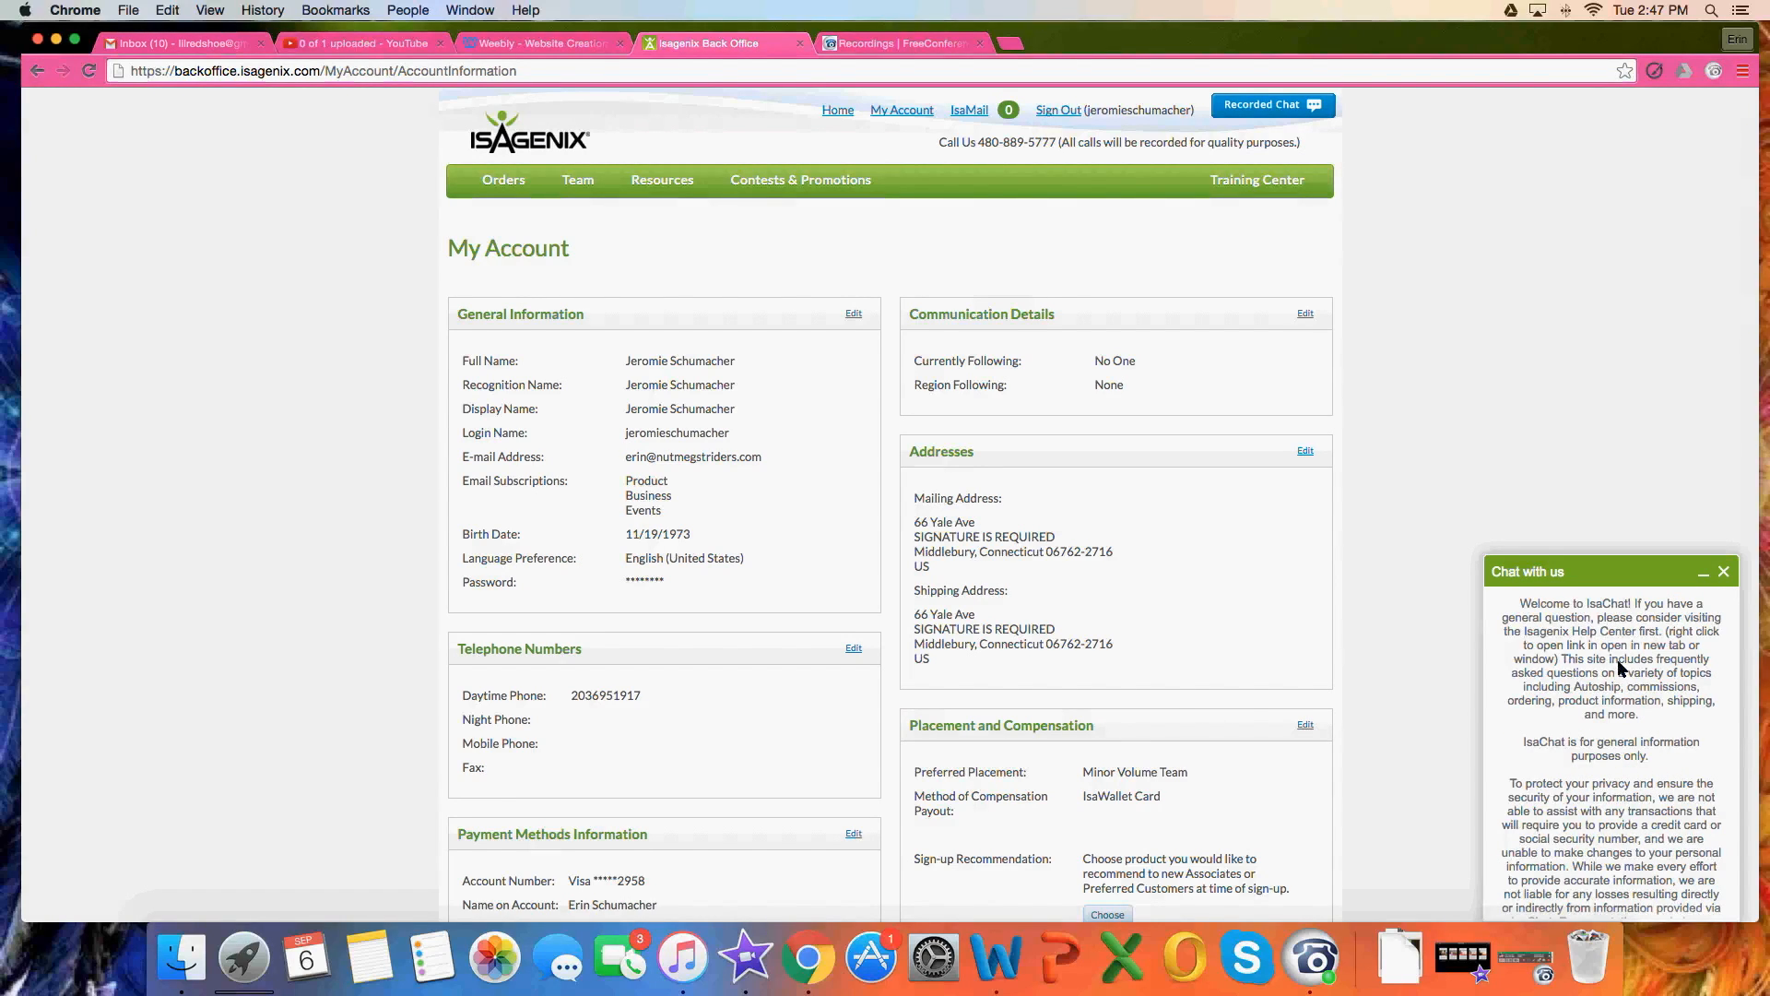
- Copy the member ID from the home dashboard into the chat form's Isagenix ID field
left_click(837, 111)
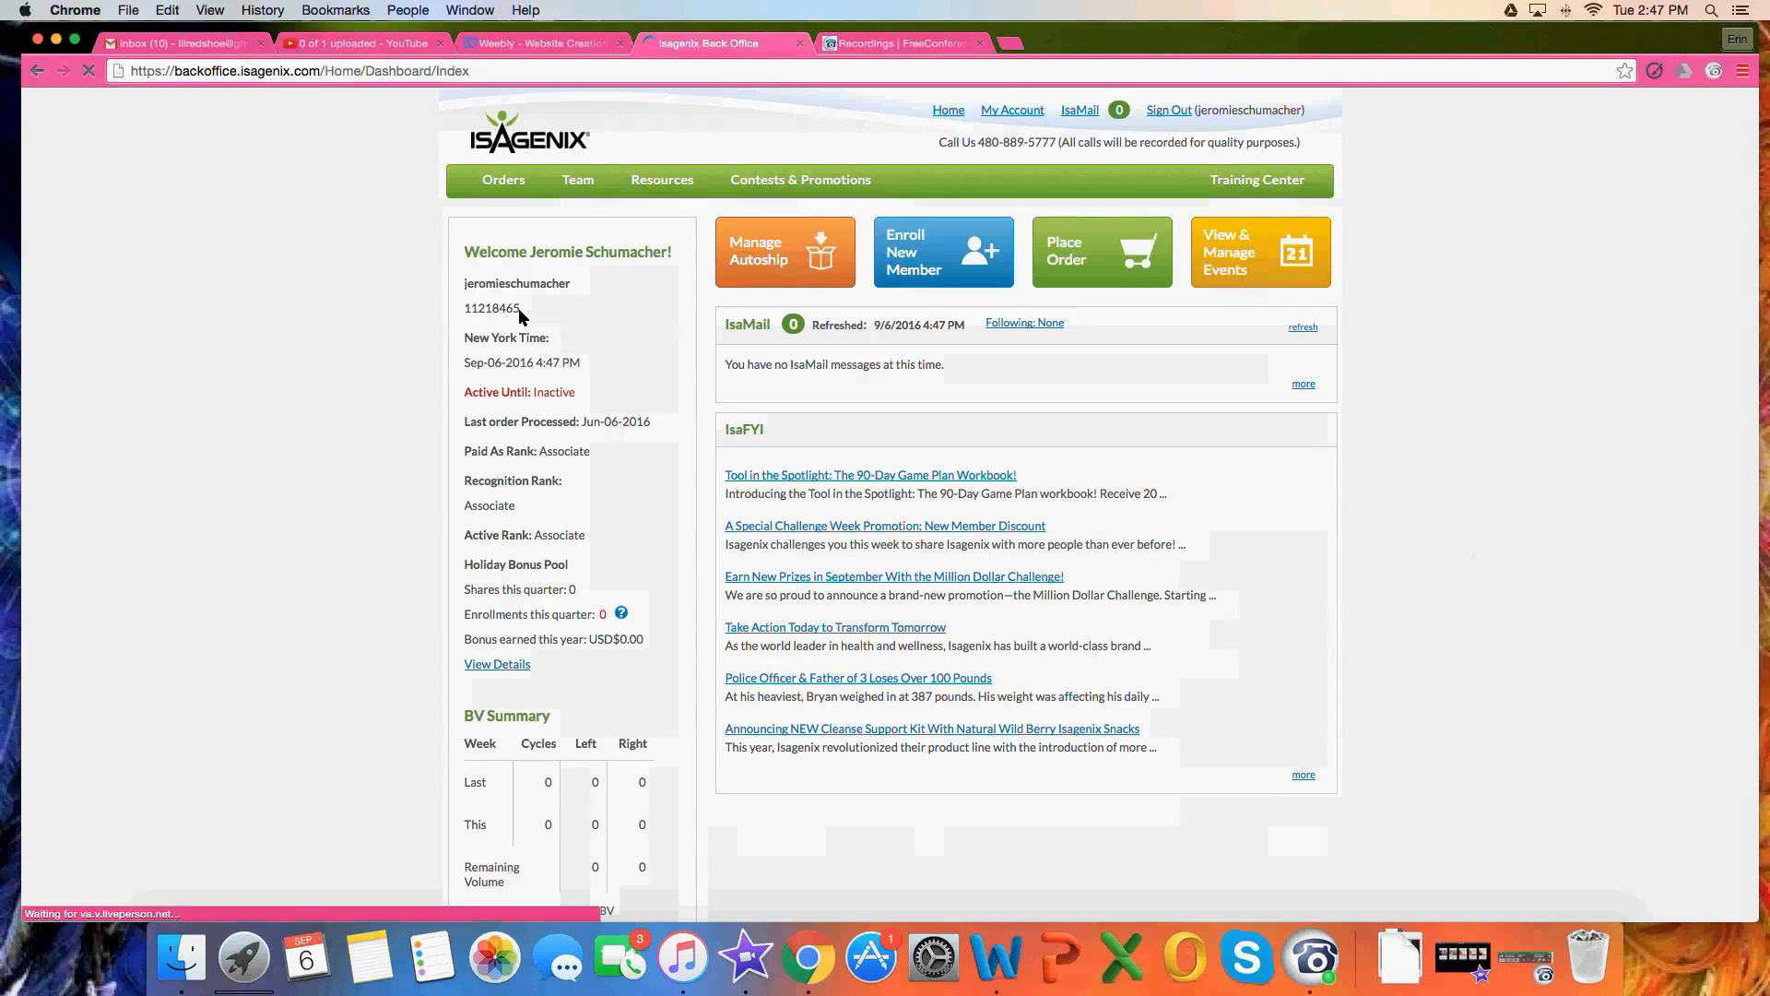
left_click_drag(518, 316, 464, 312)
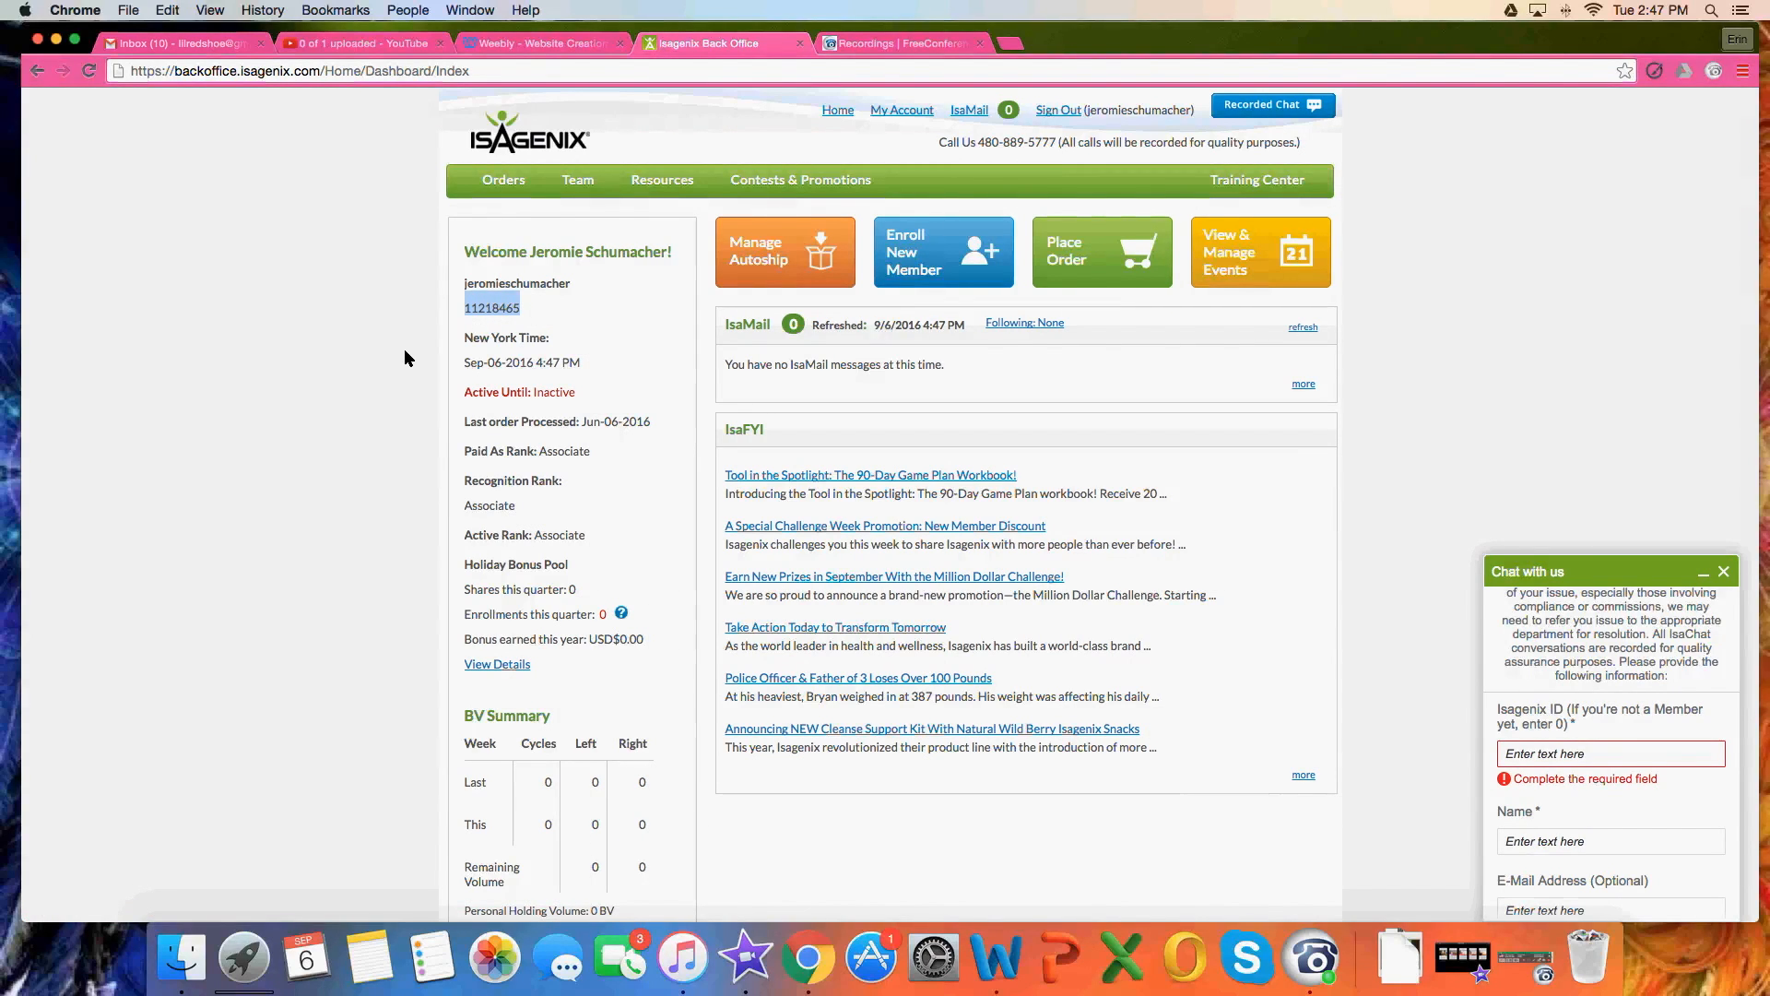
left_click(1582, 759)
double_click(491, 308)
right_click(491, 307)
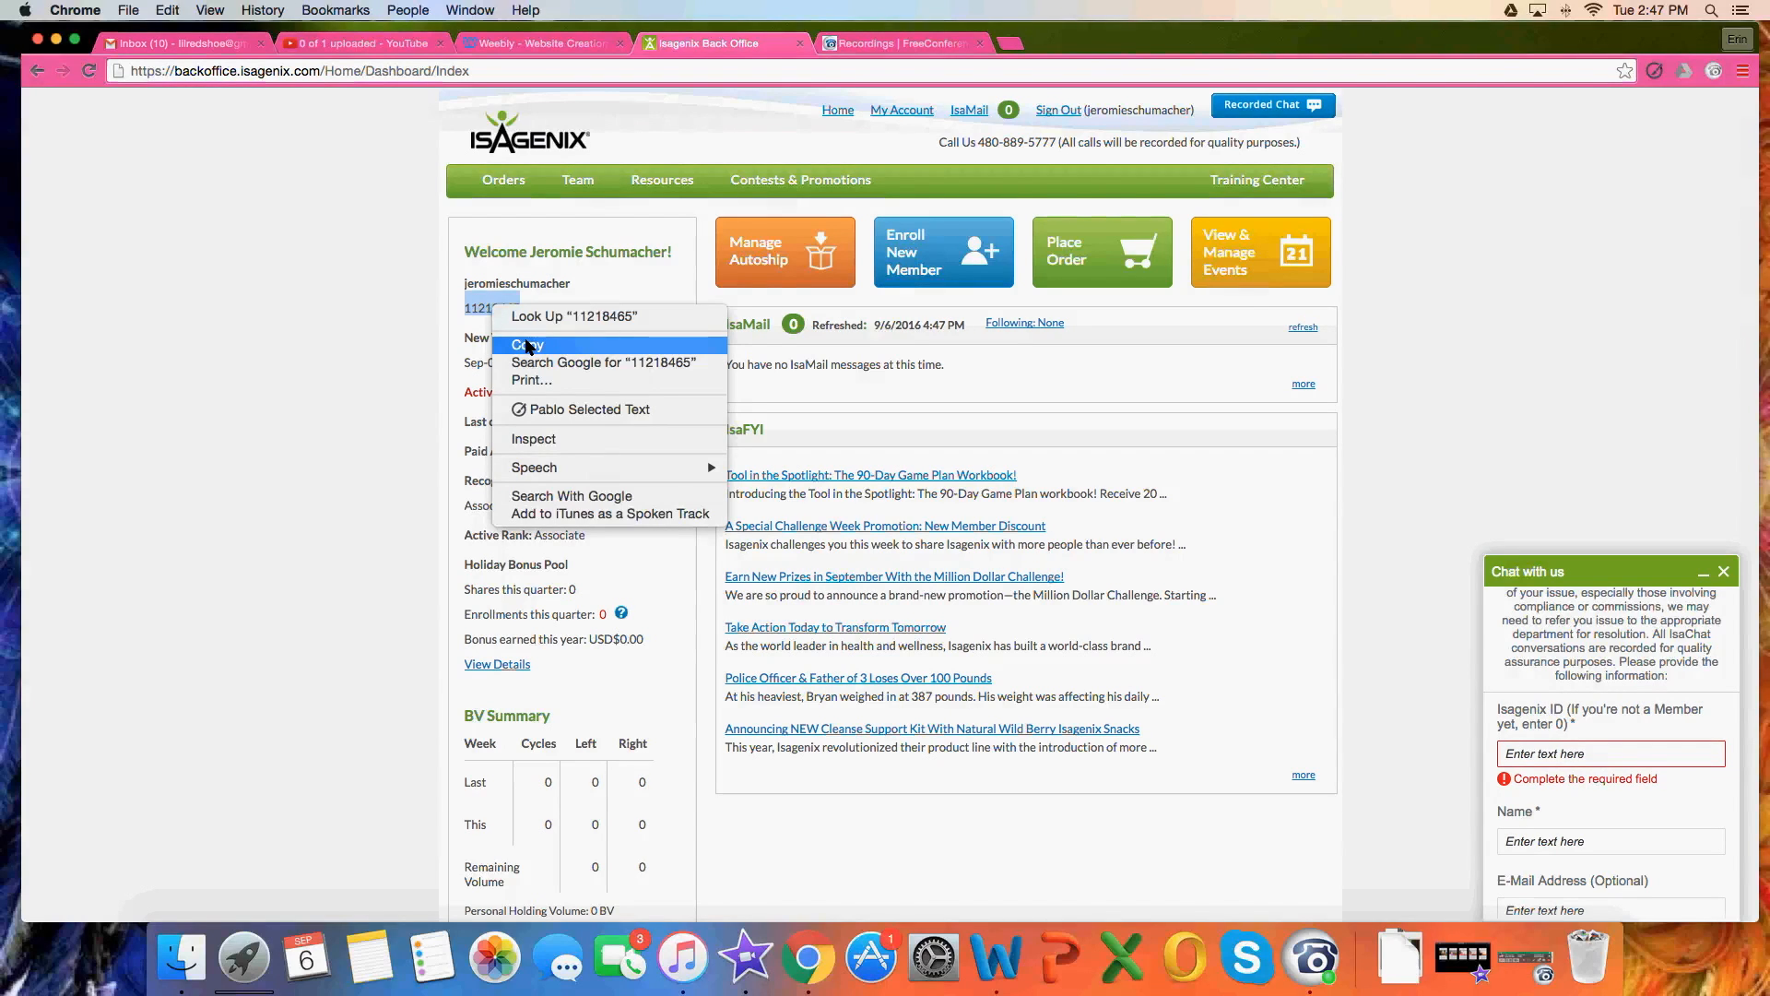
left_click(528, 346)
left_click(1533, 761)
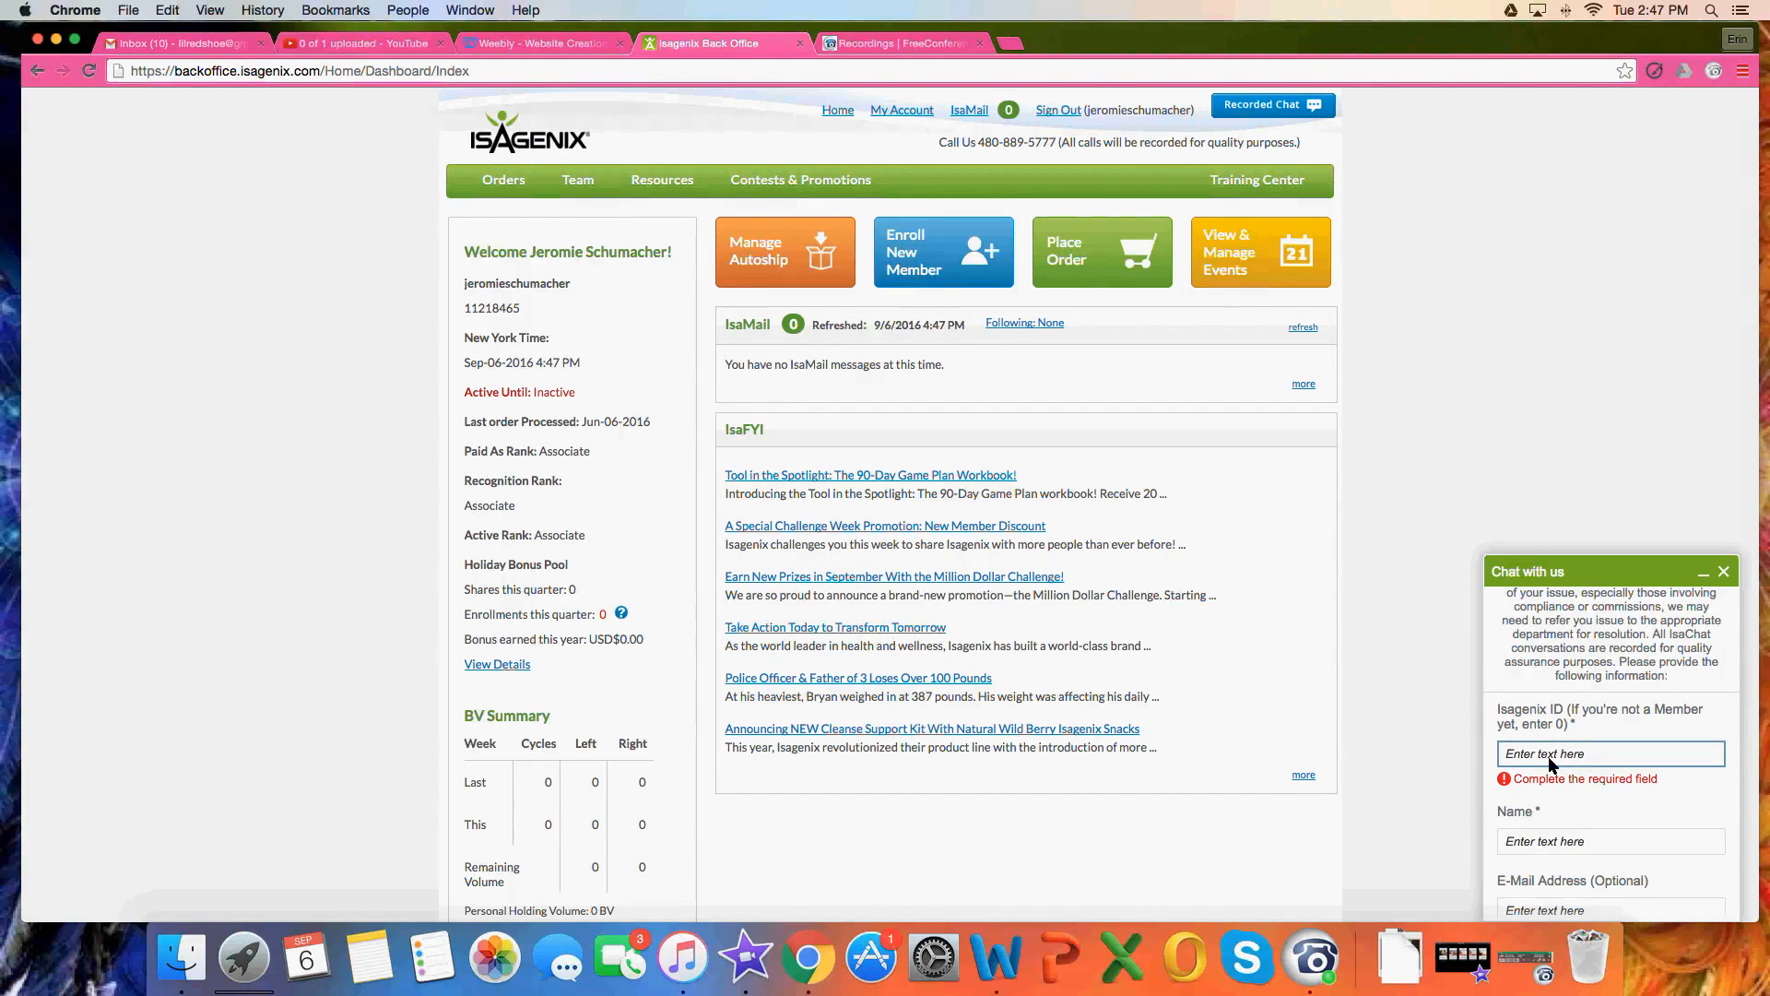
right_click(1550, 763)
left_click(1600, 798)
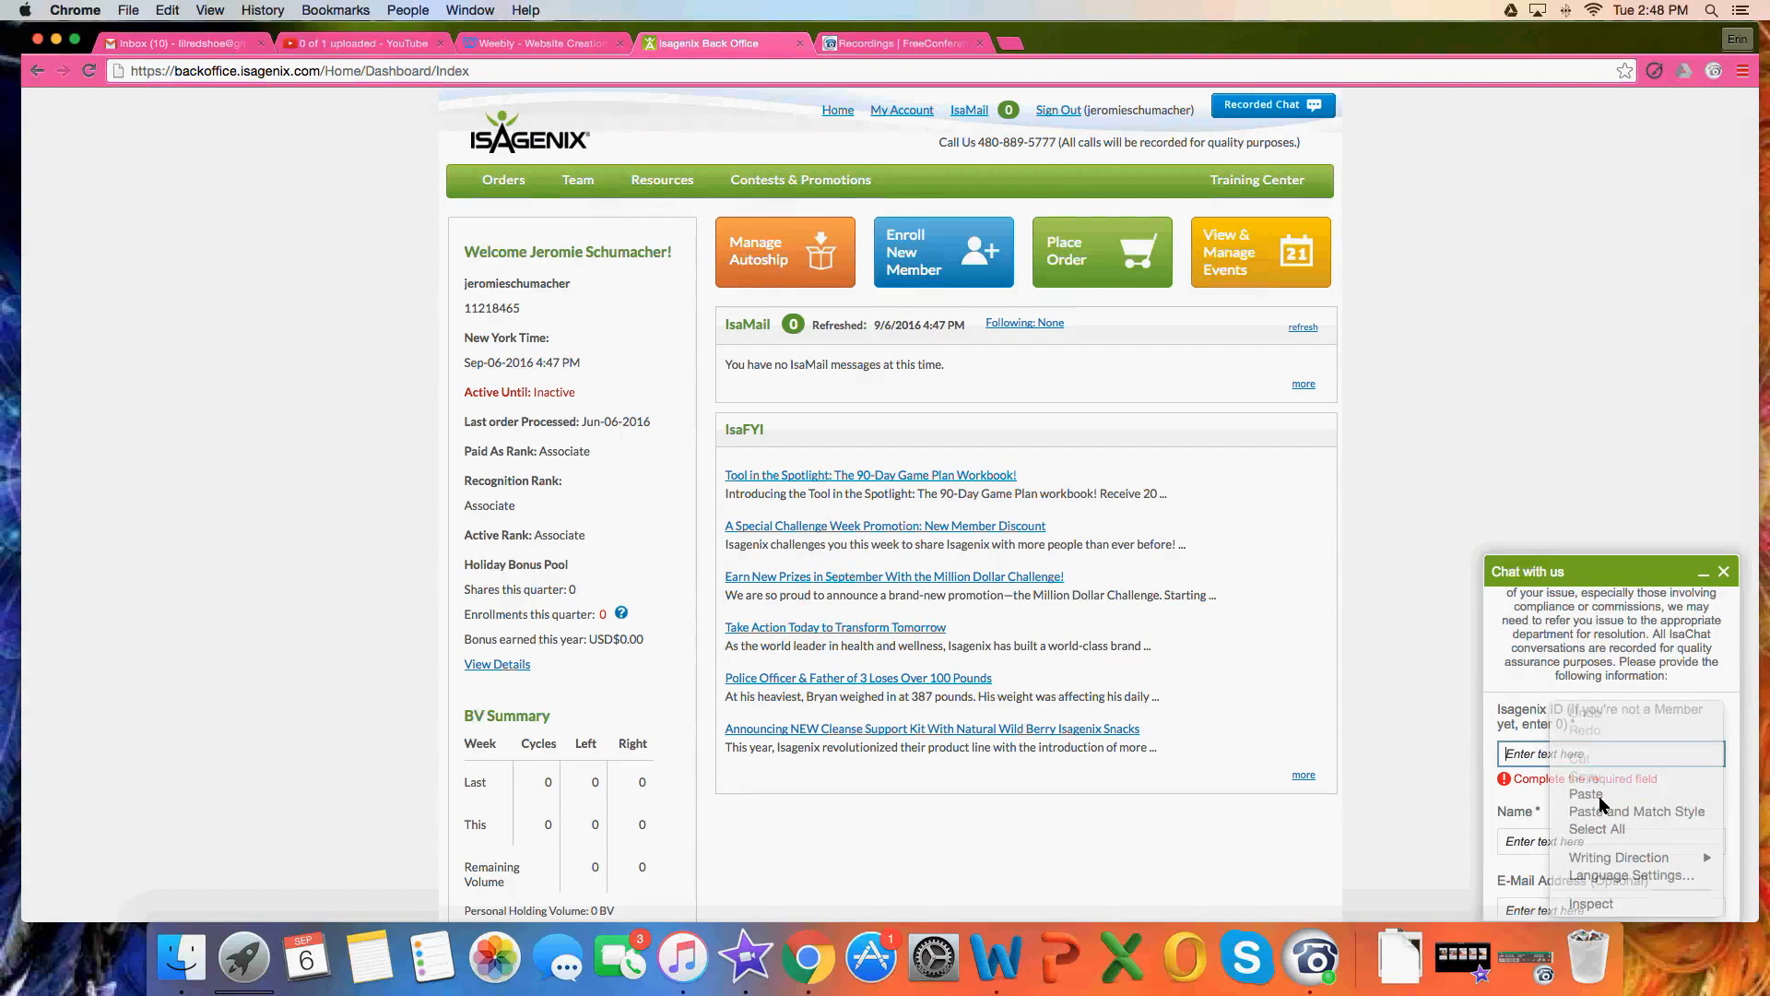
- Look over the remaining chat form fields and close the chat without submitting it
scroll(1600, 804, "down", 2)
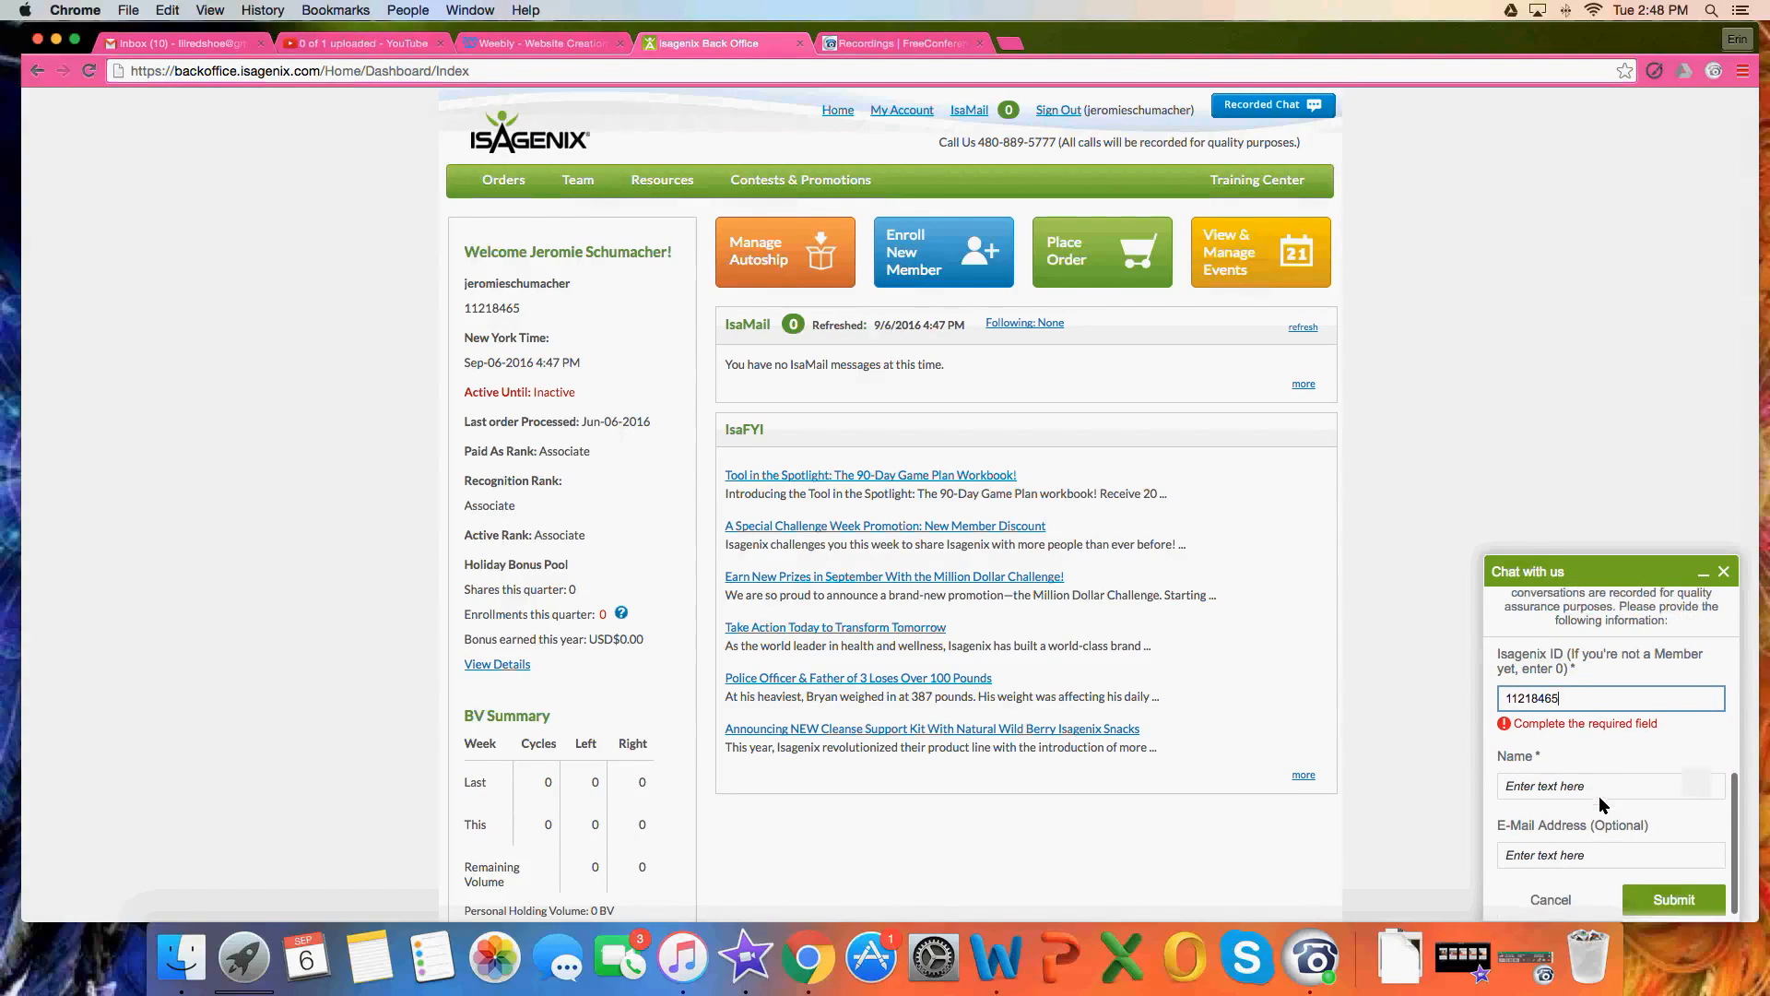
scroll(1582, 862, "down", 1)
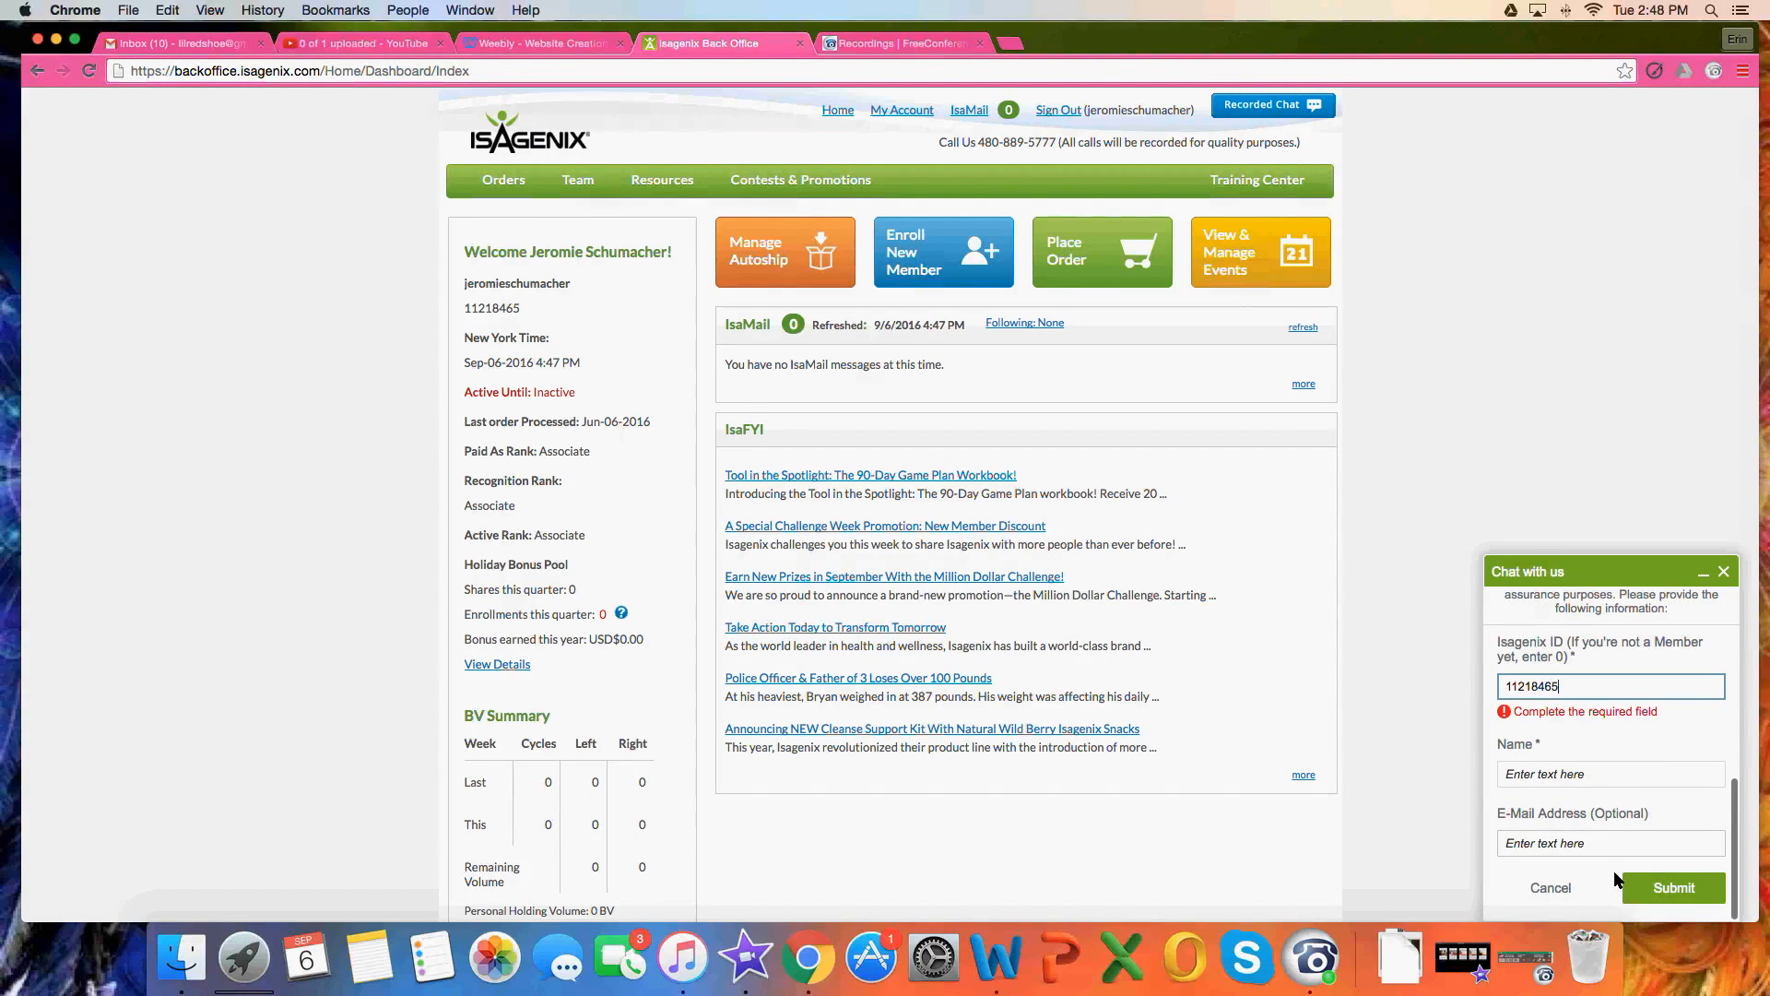
left_click(1724, 573)
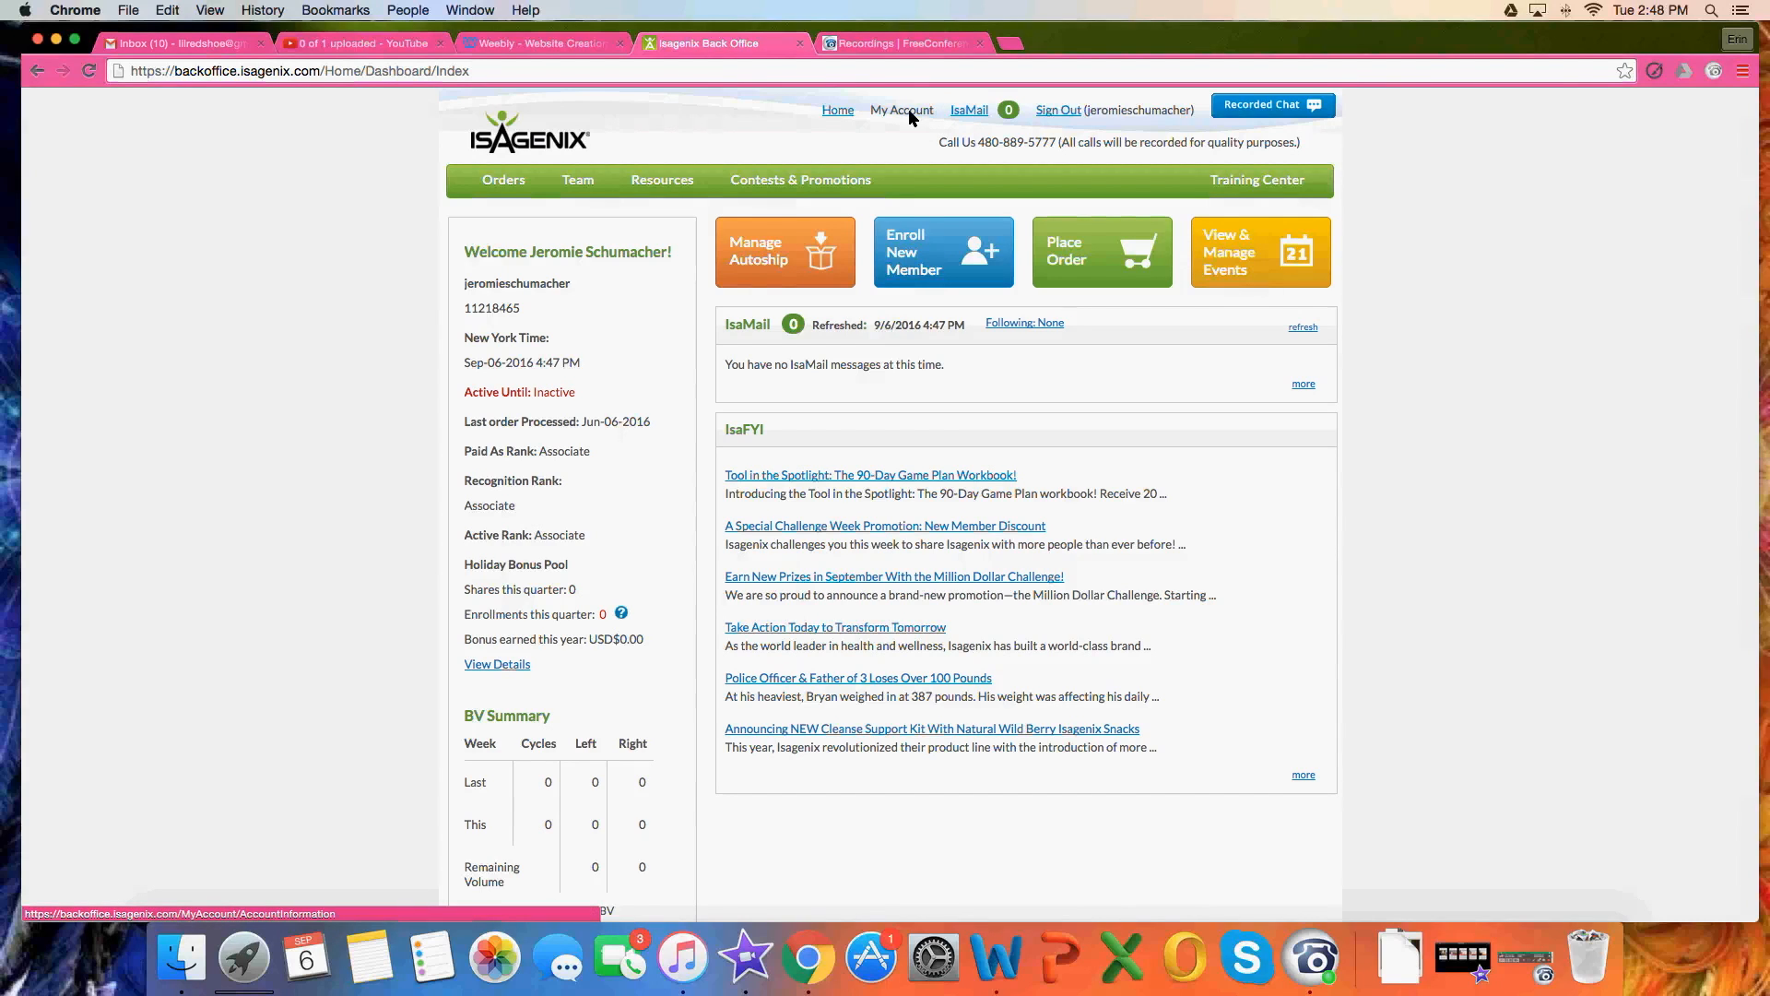
- Open the IsaMail page to view its messages, and return to the home dashboard
left_click(968, 111)
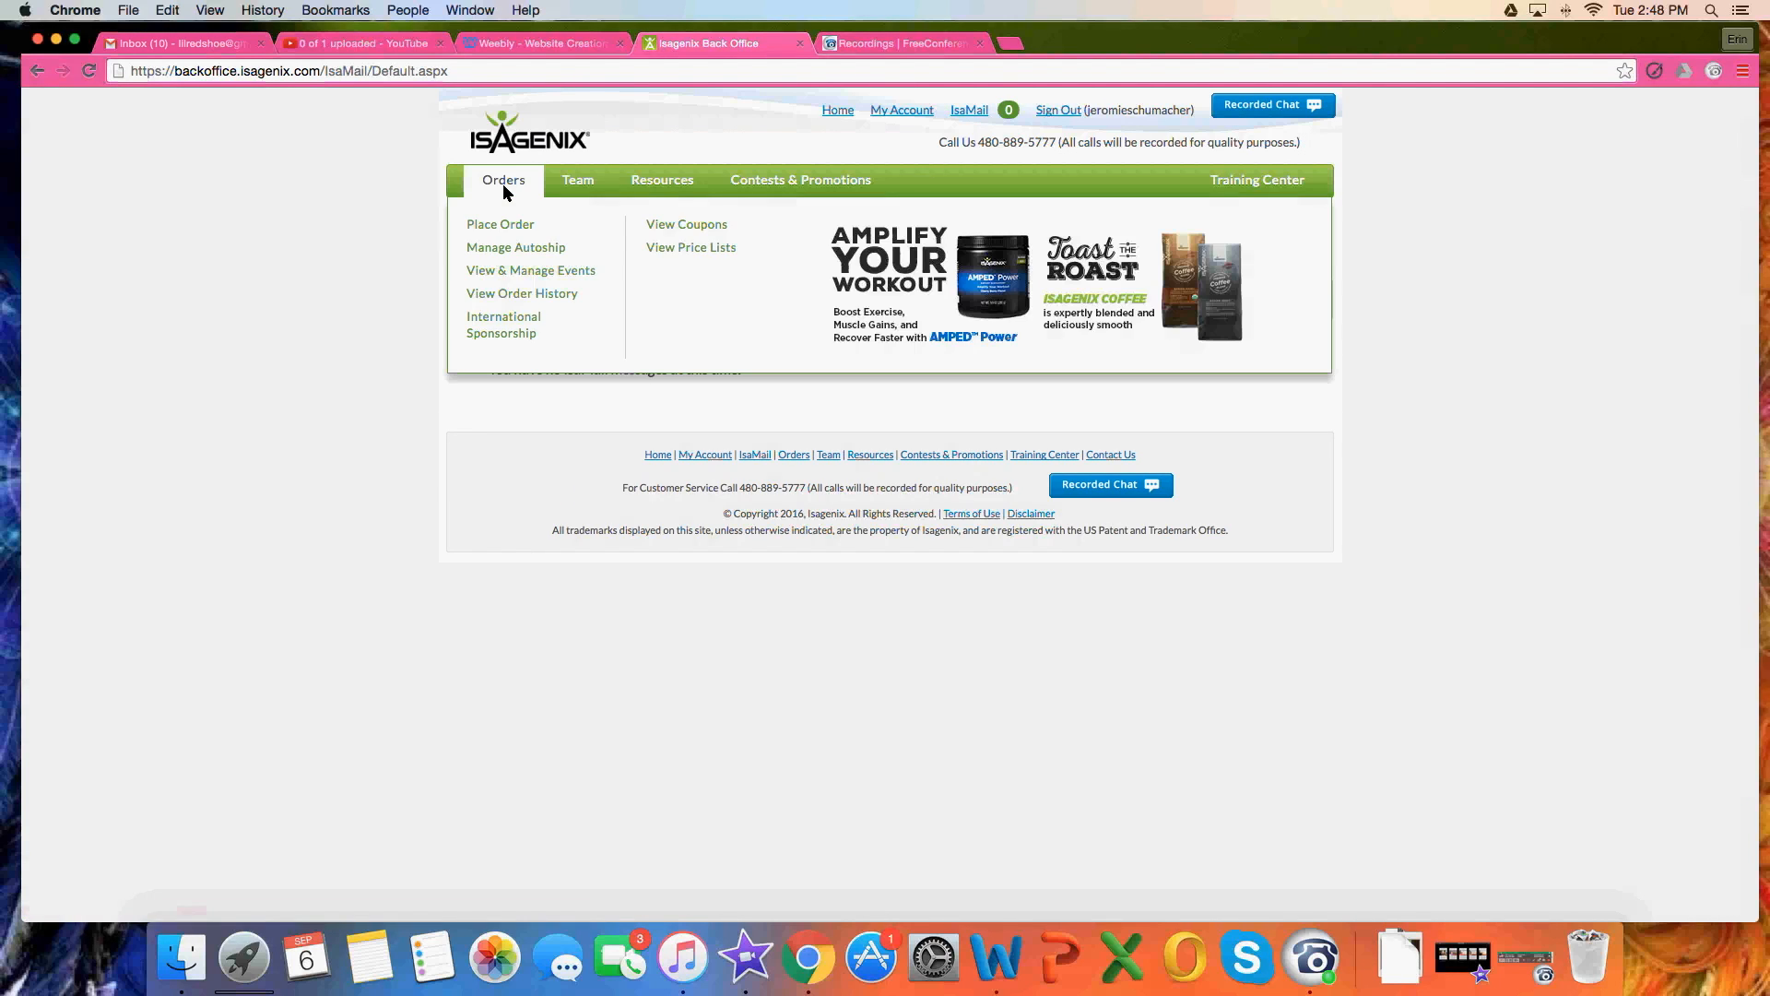
left_click(622, 163)
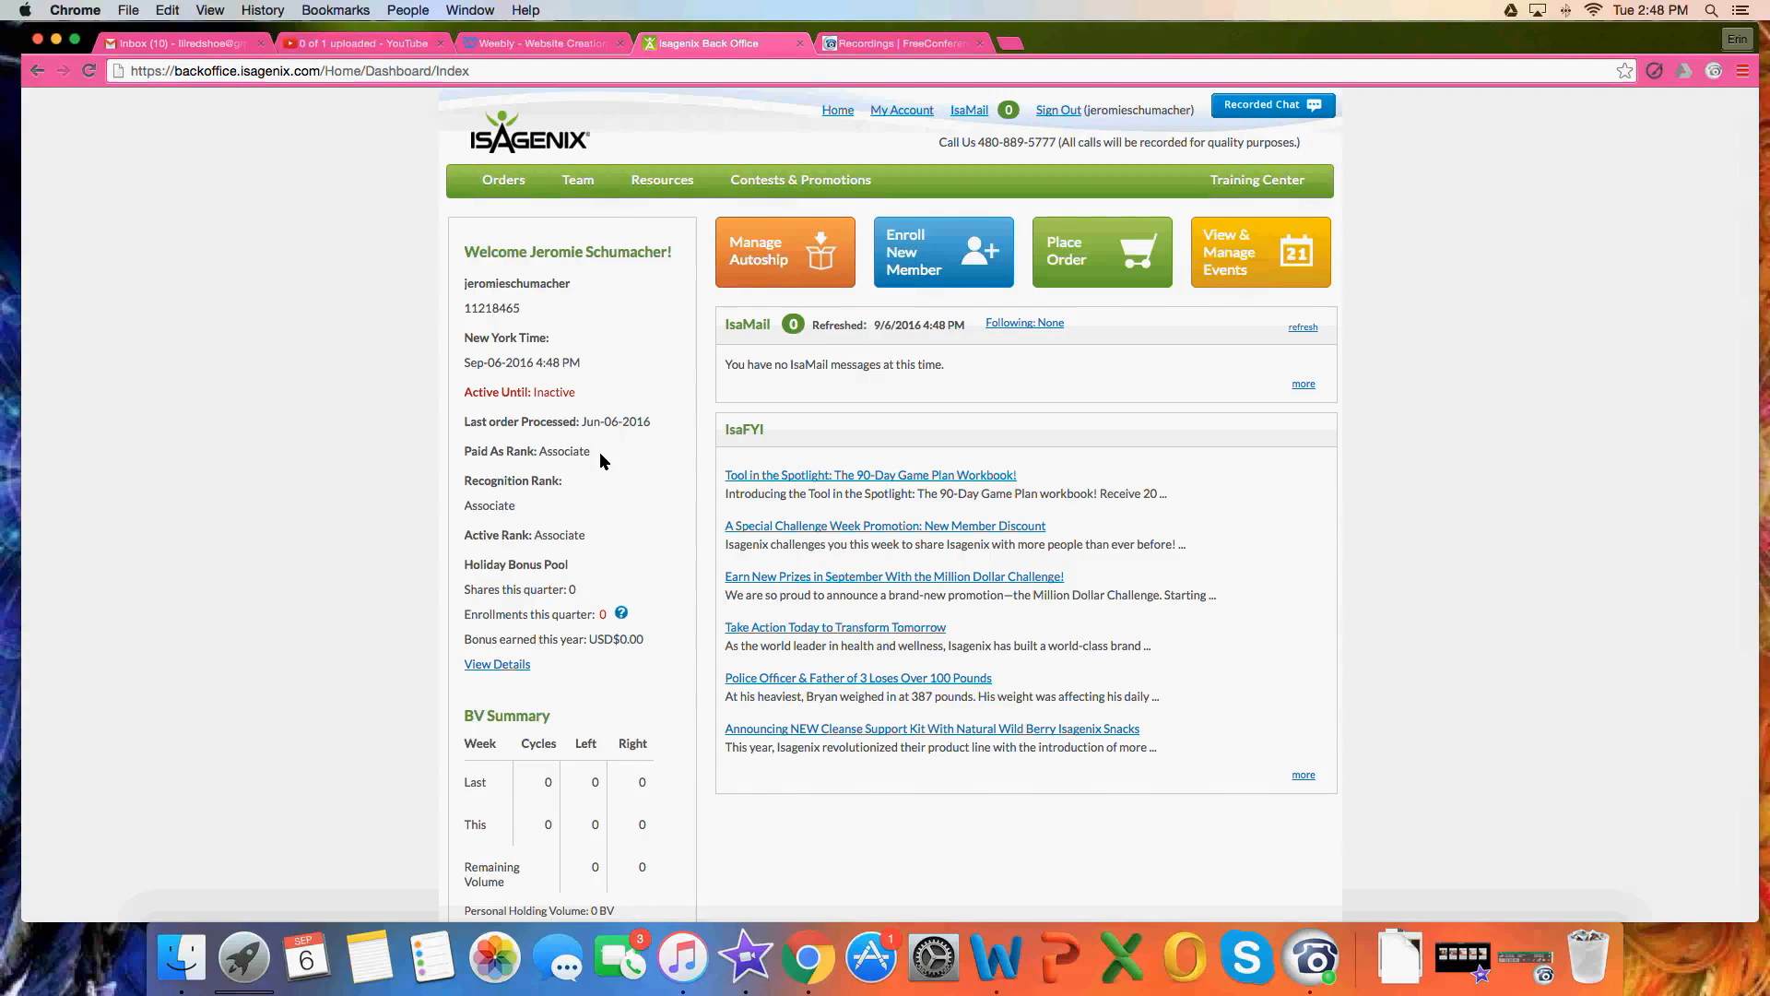
- Examine the dashboard's member summary, covering active status, last order, paid-as, recognition and active ranks, and the Holiday Bonus Pool
scroll(604, 462, "down", 1)
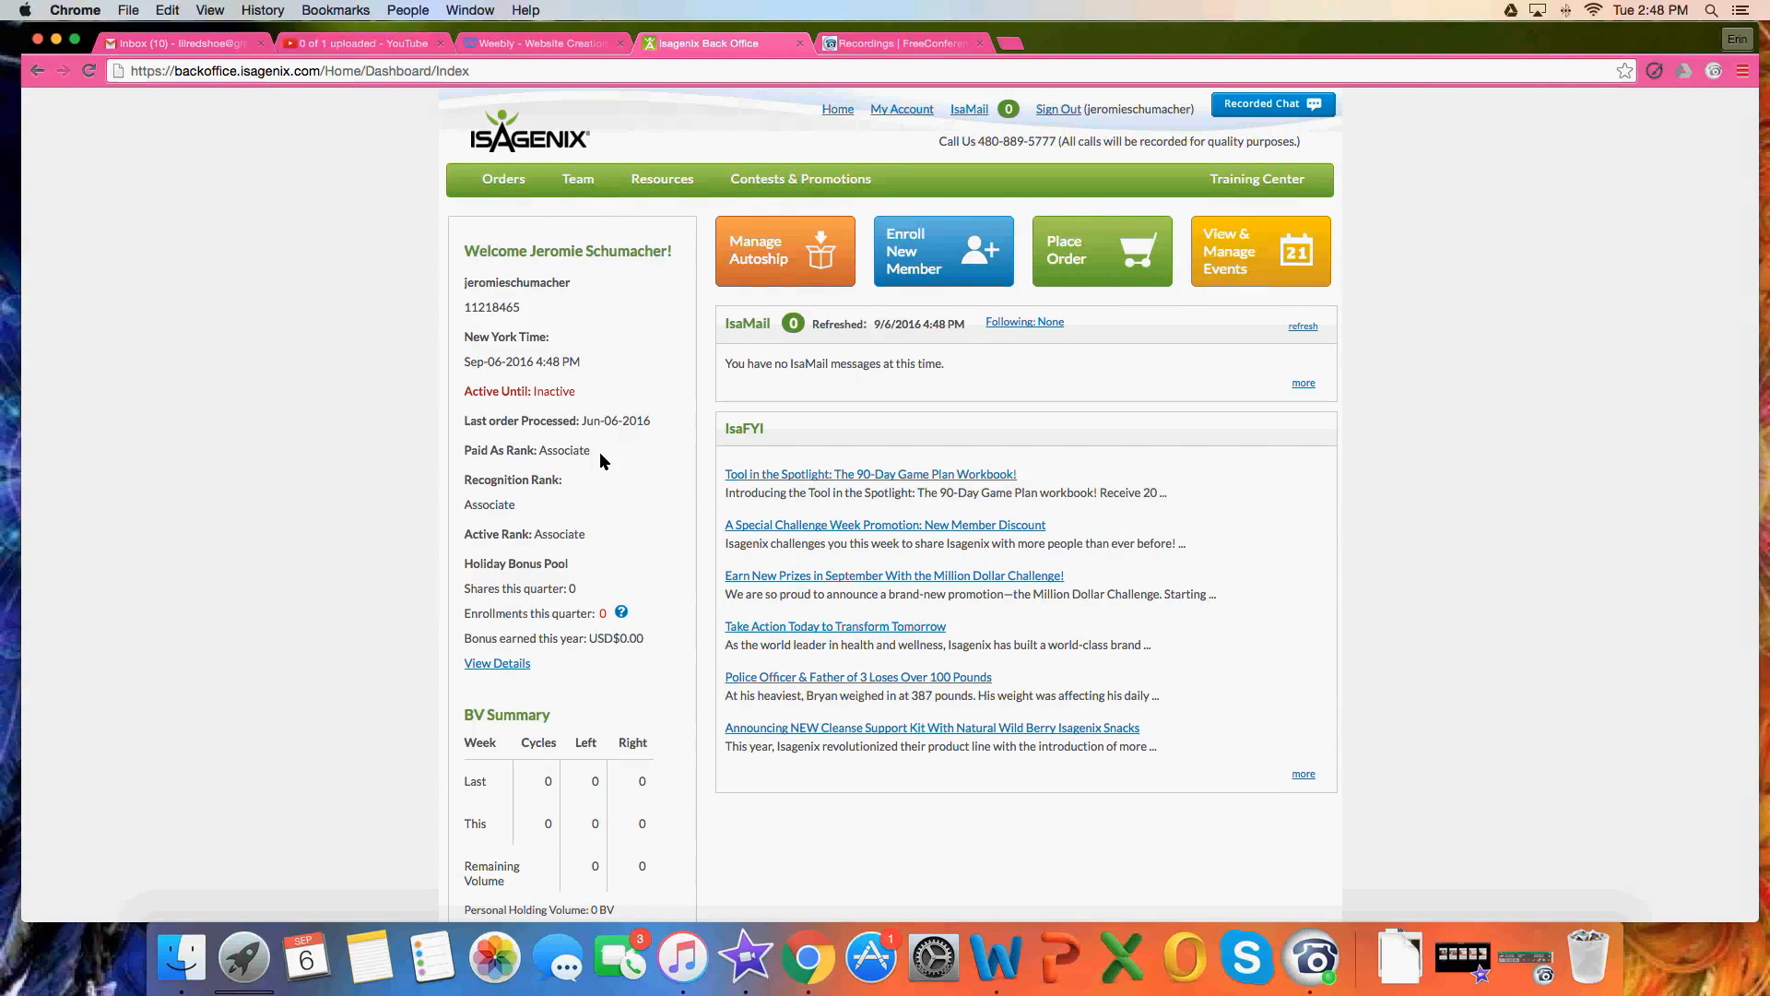
scroll(601, 453, "down", 2)
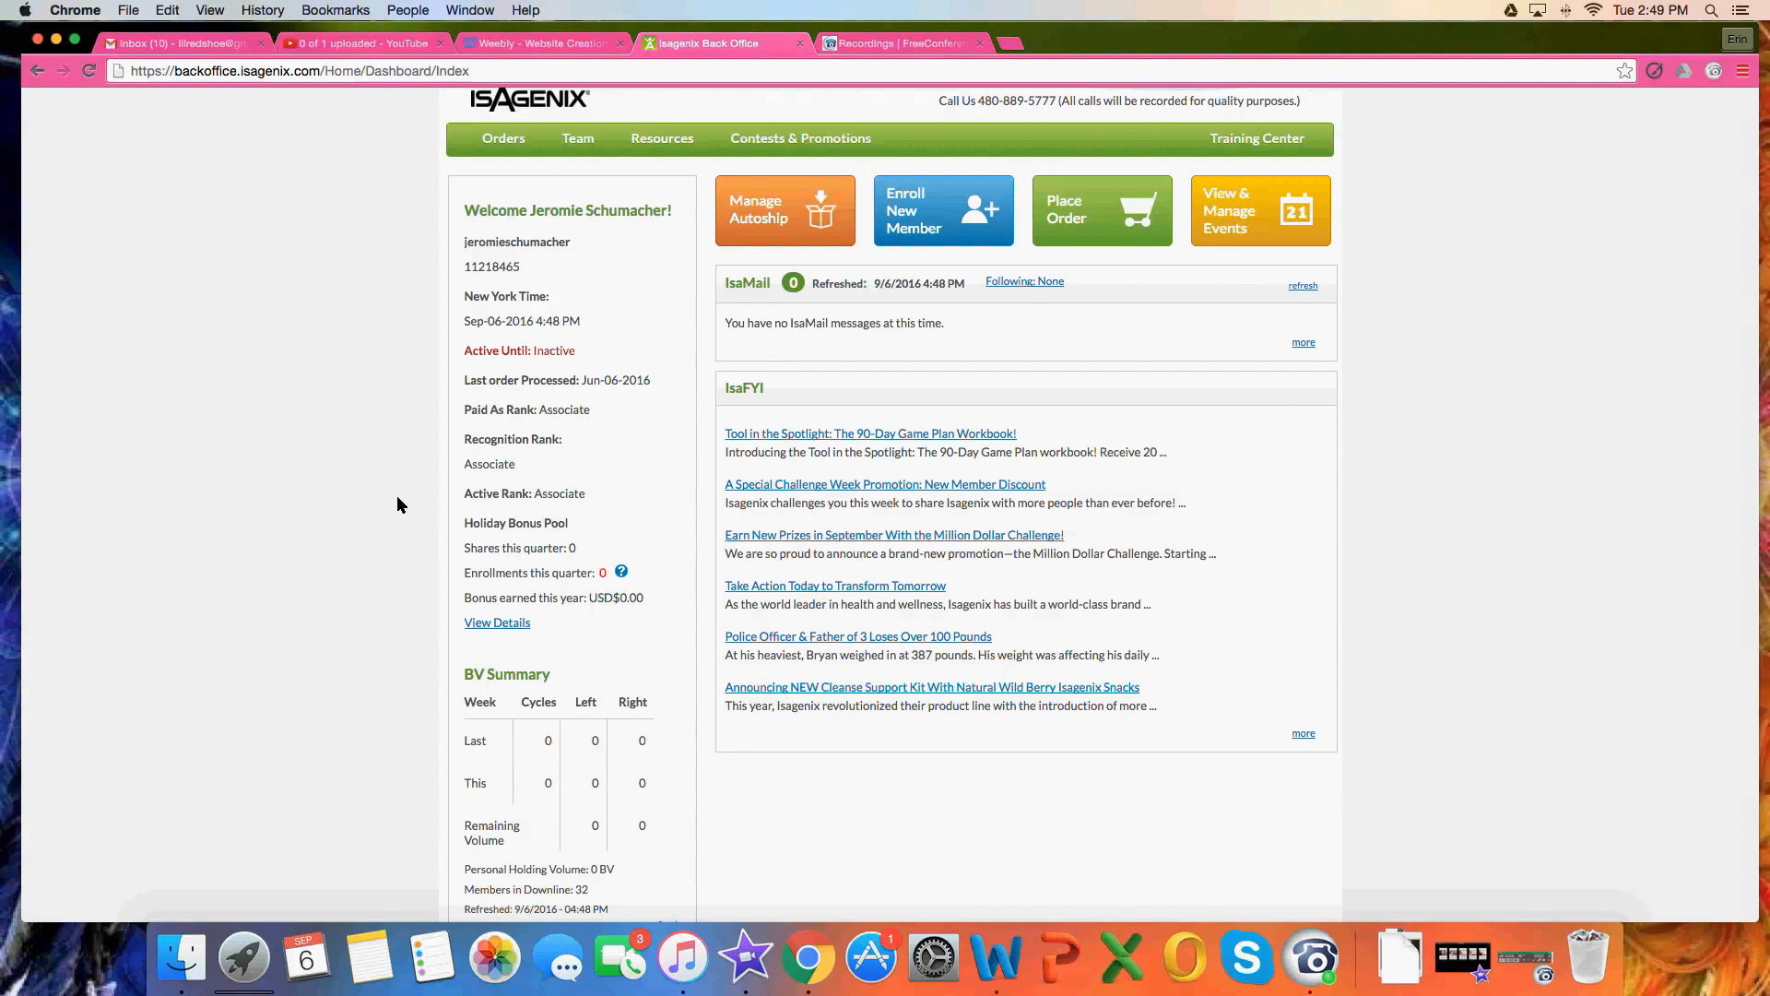
scroll(397, 496, "down", 1)
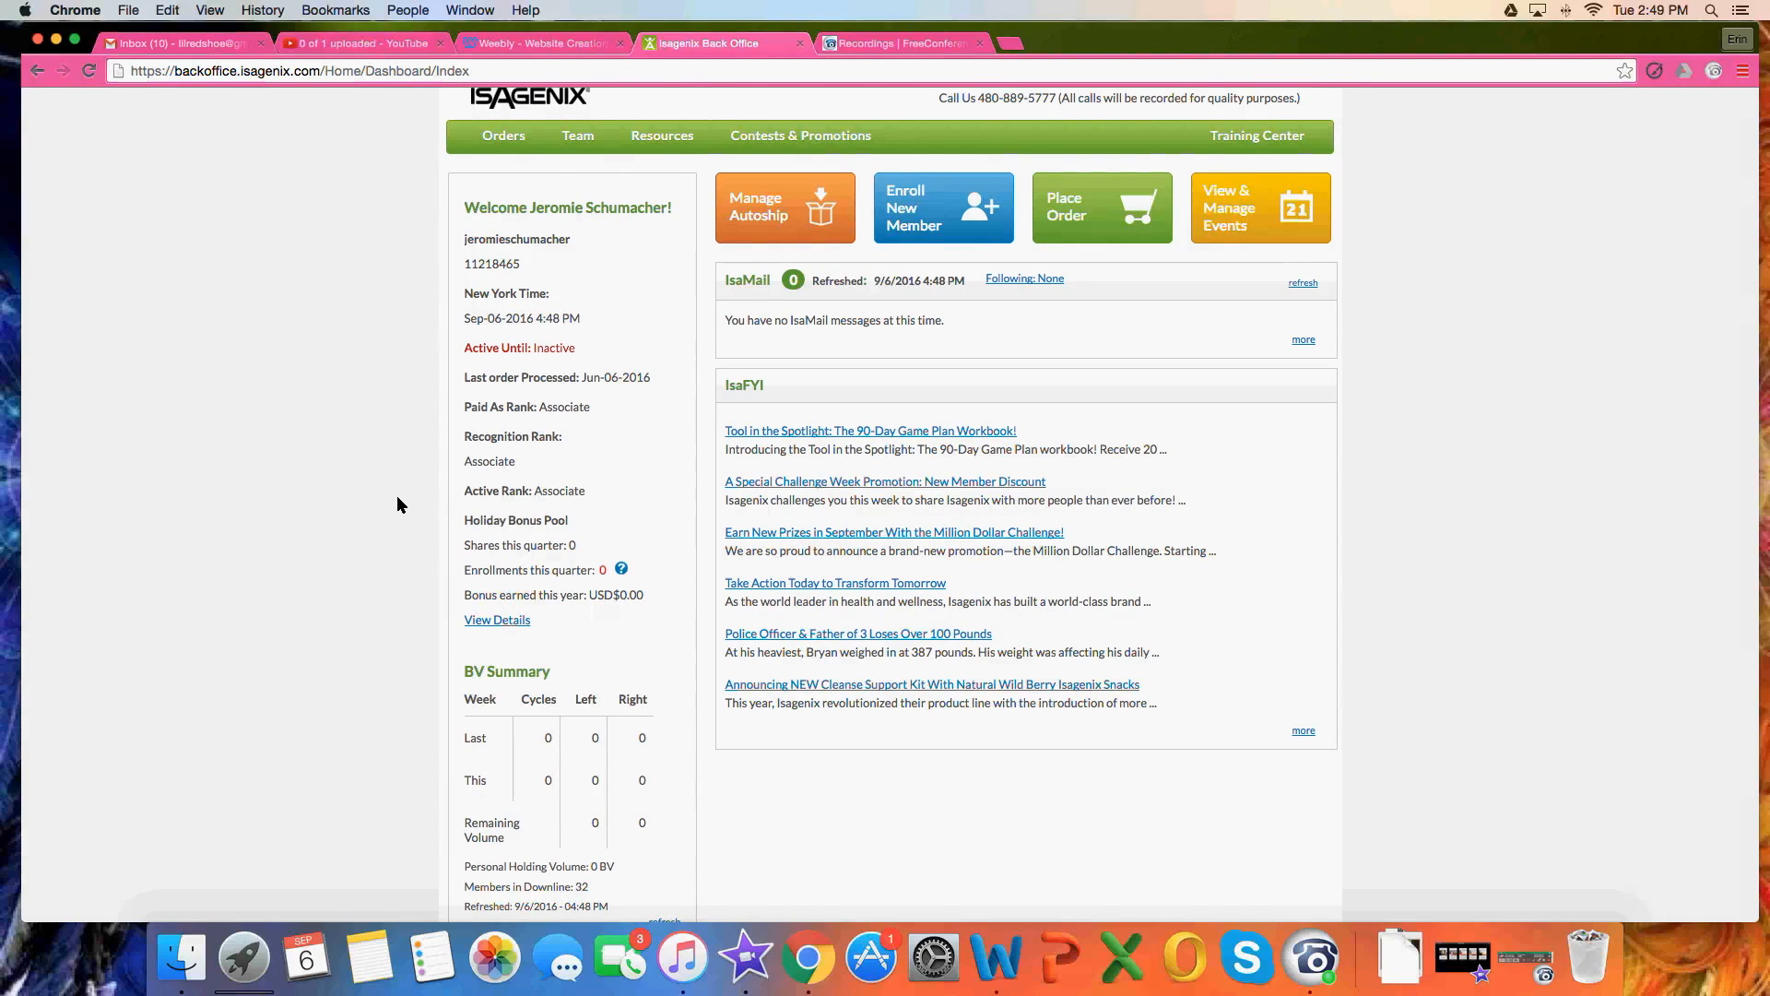
scroll(396, 495, "down", 1)
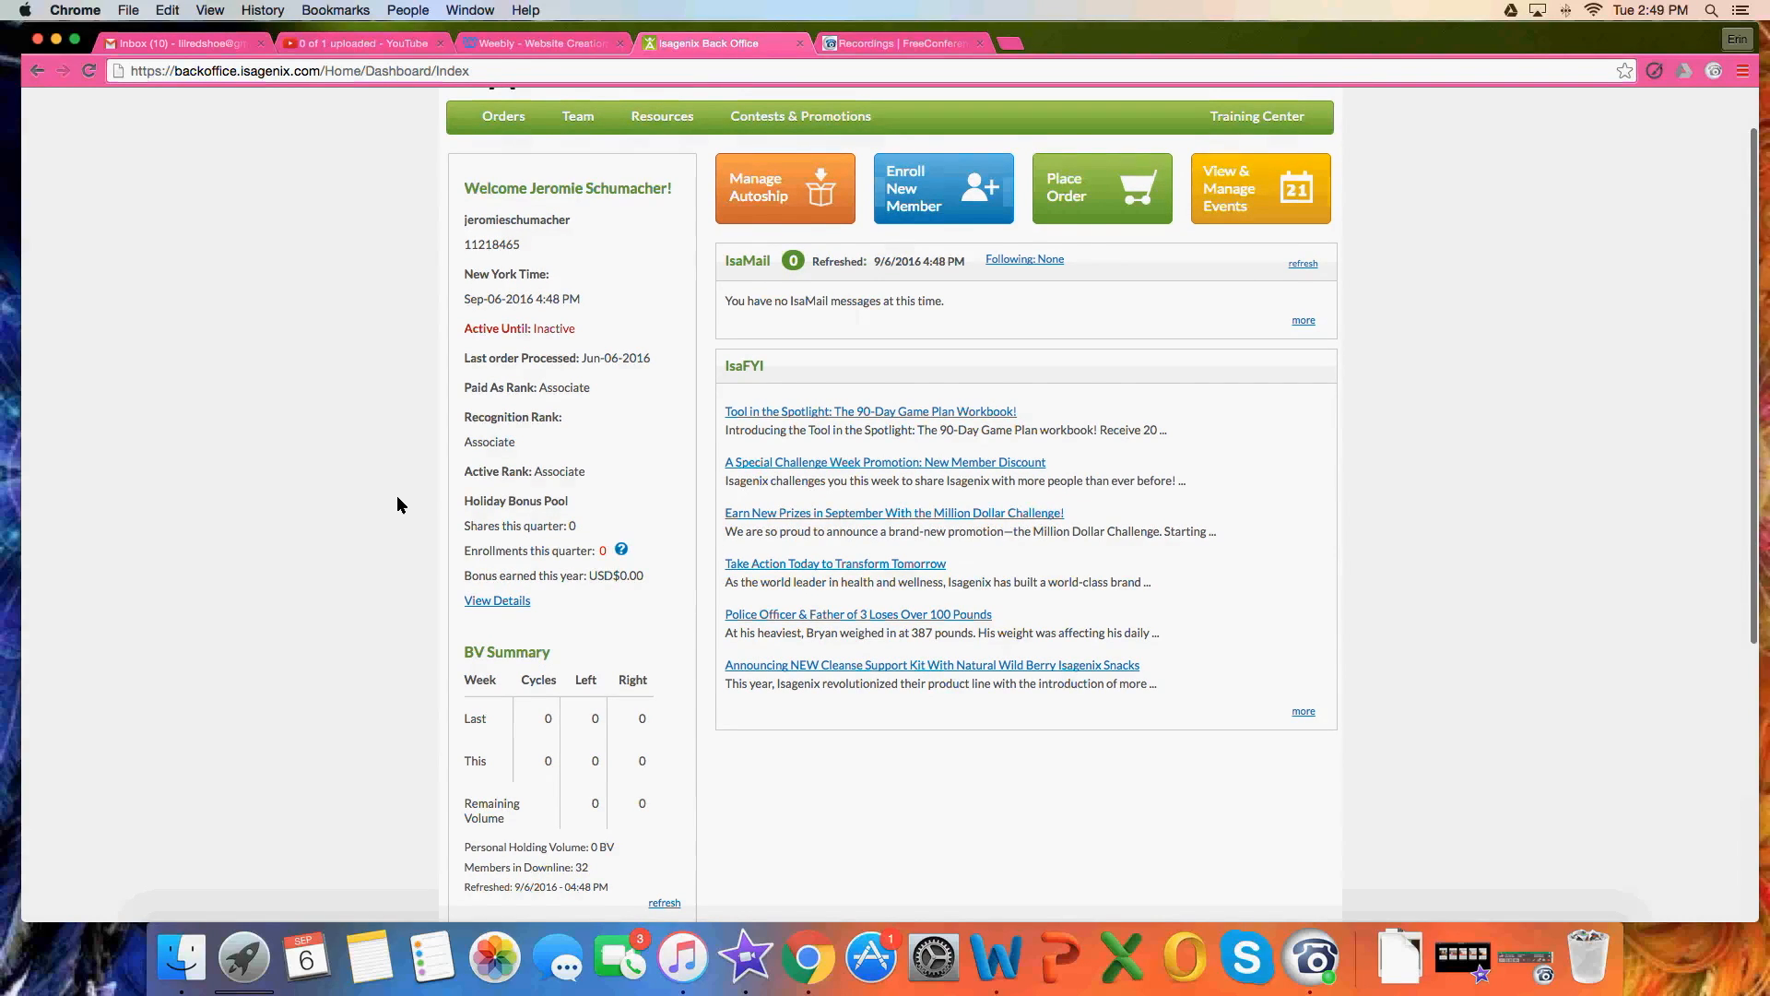
scroll(387, 540, "down", 2)
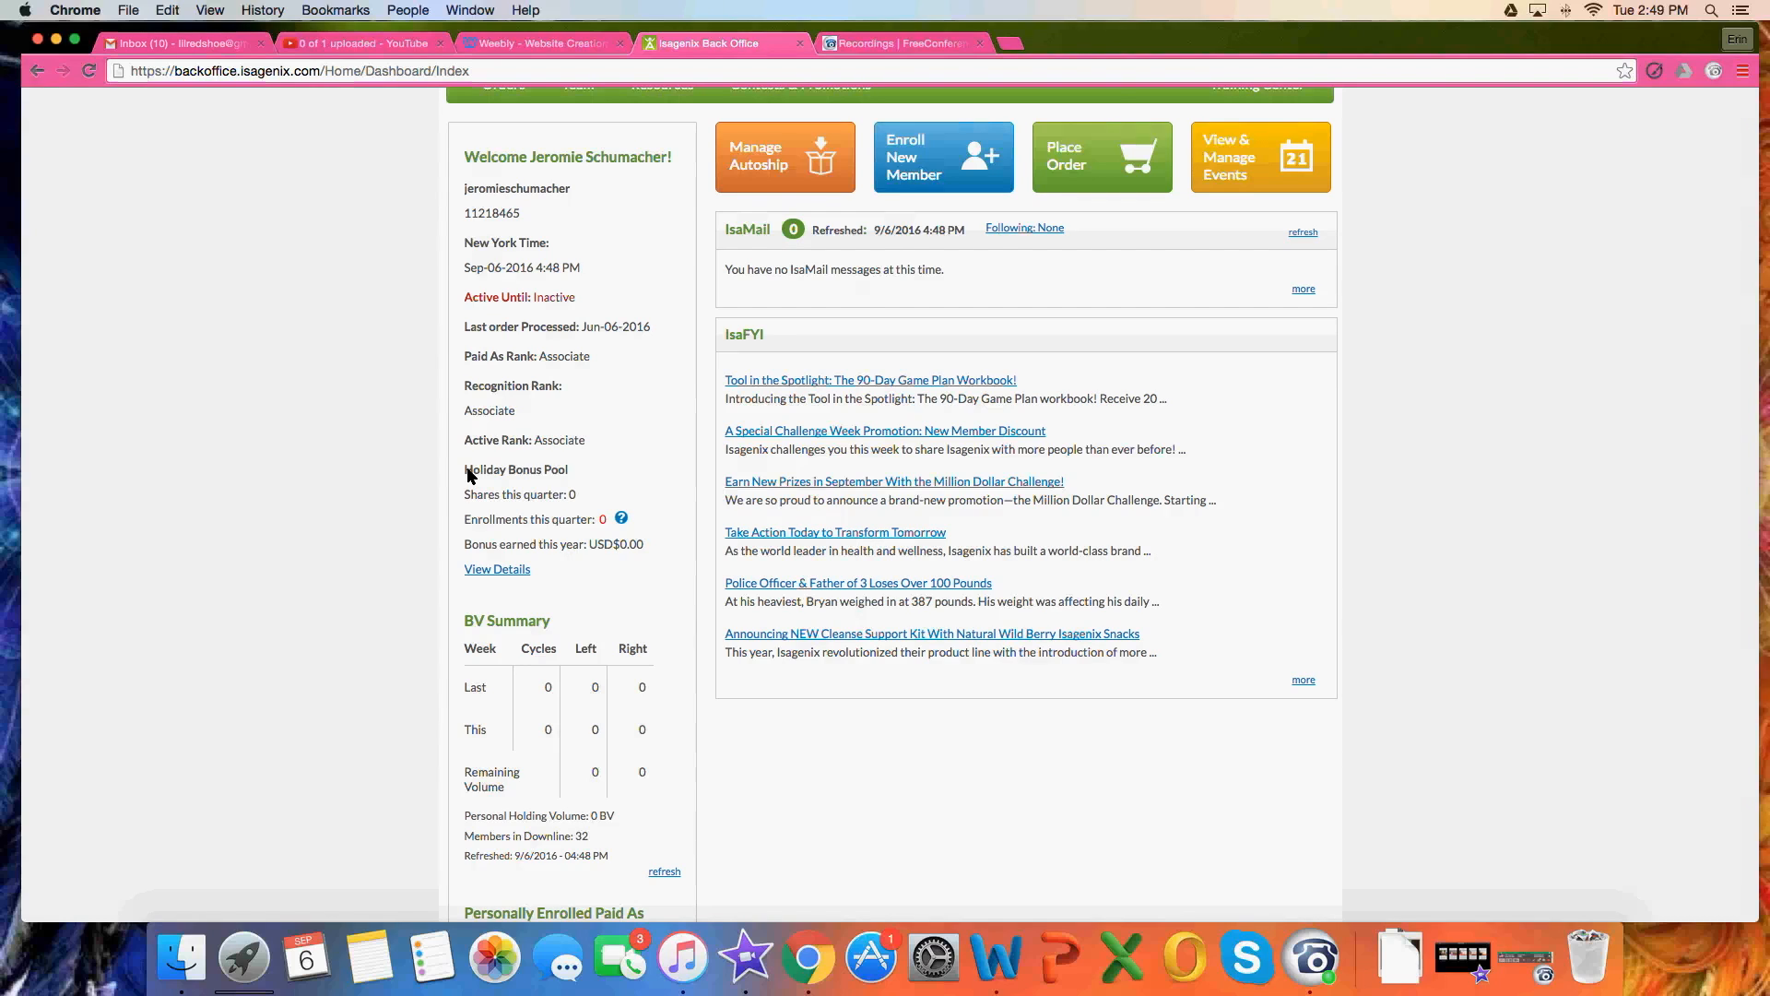
left_click_drag(466, 466, 569, 470)
left_click(466, 413)
left_click_drag(466, 412, 516, 412)
left_click(389, 484)
scroll(394, 566, "down", 1)
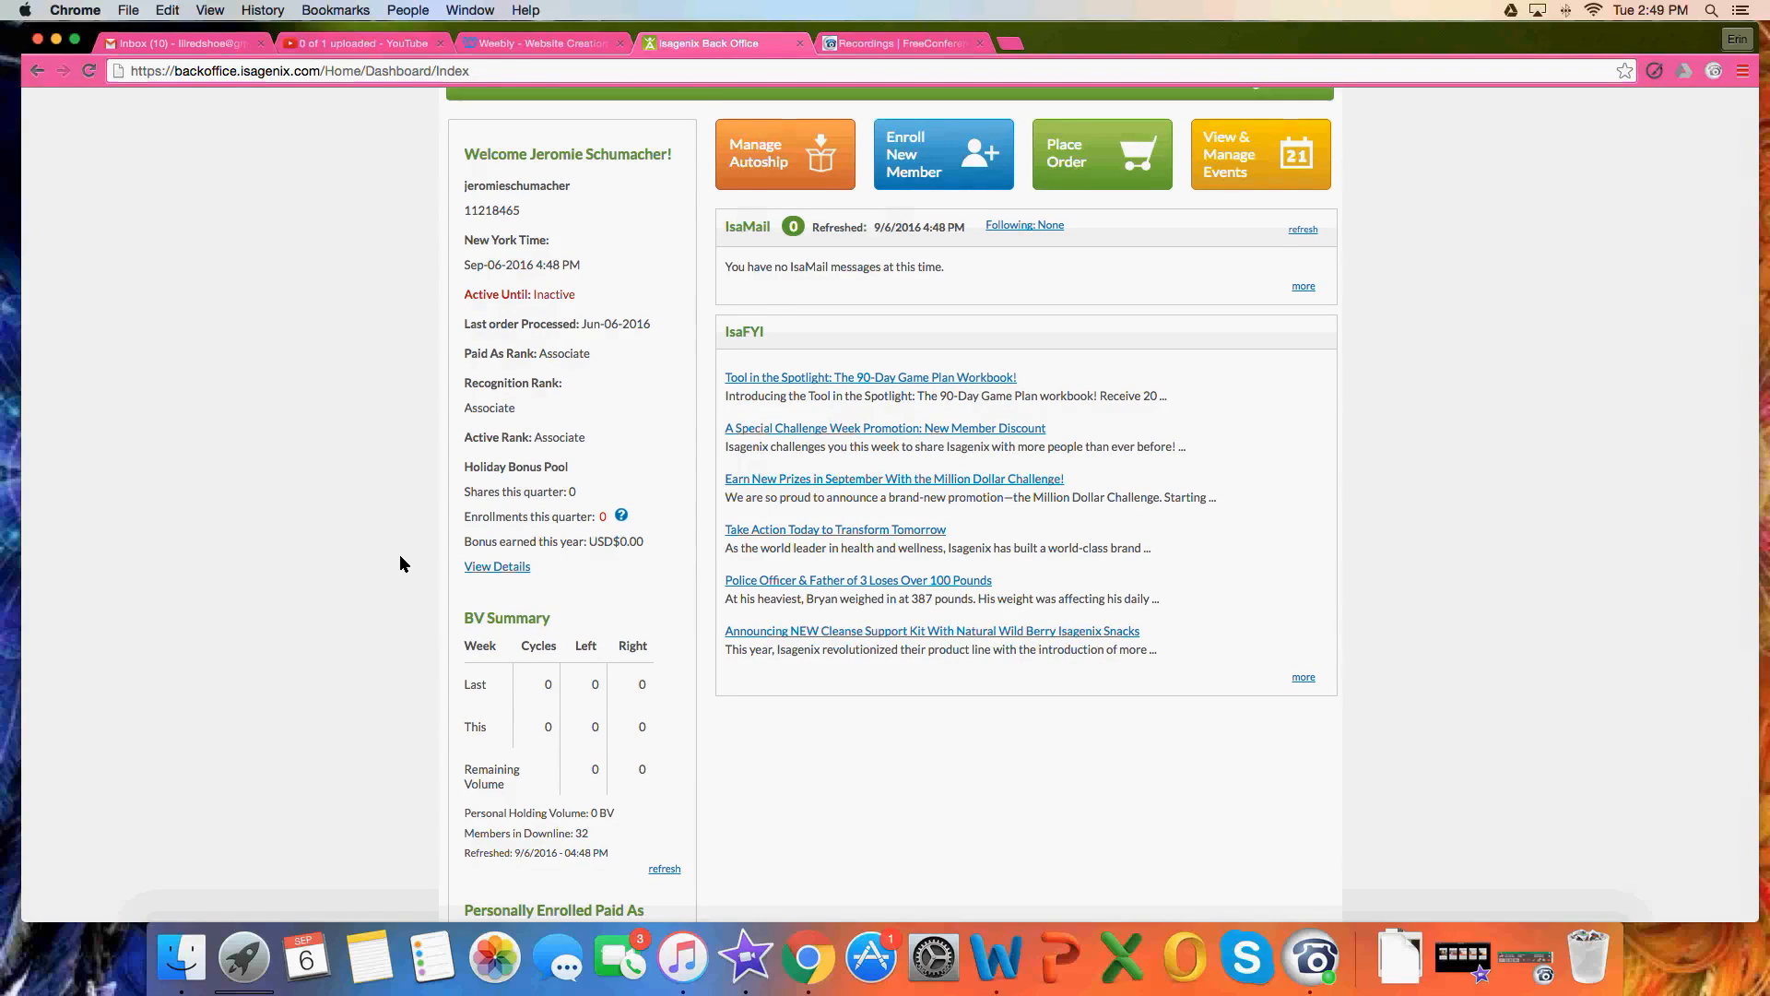
- Examine the dashboard's BV Summary, including the weekly cycles, the left and right team volumes, and the remaining volume
scroll(400, 562, "down", 1)
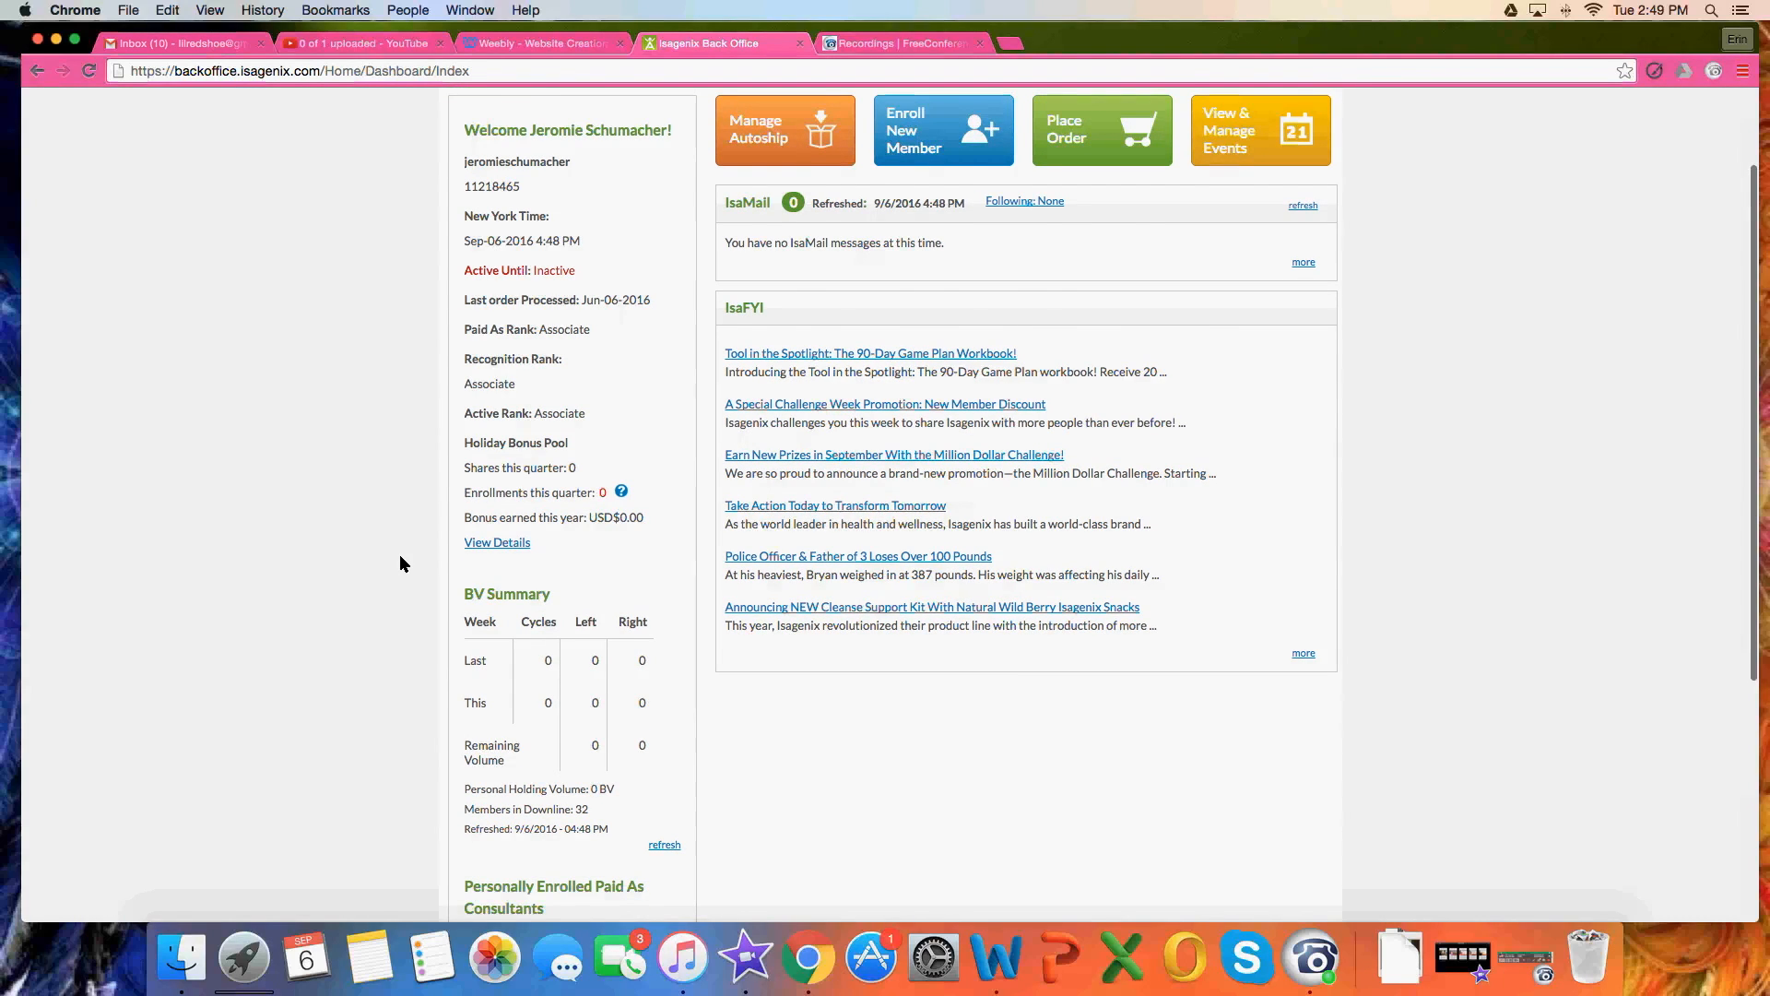
scroll(400, 556, "down", 3)
left_click_drag(400, 556, 417, 539)
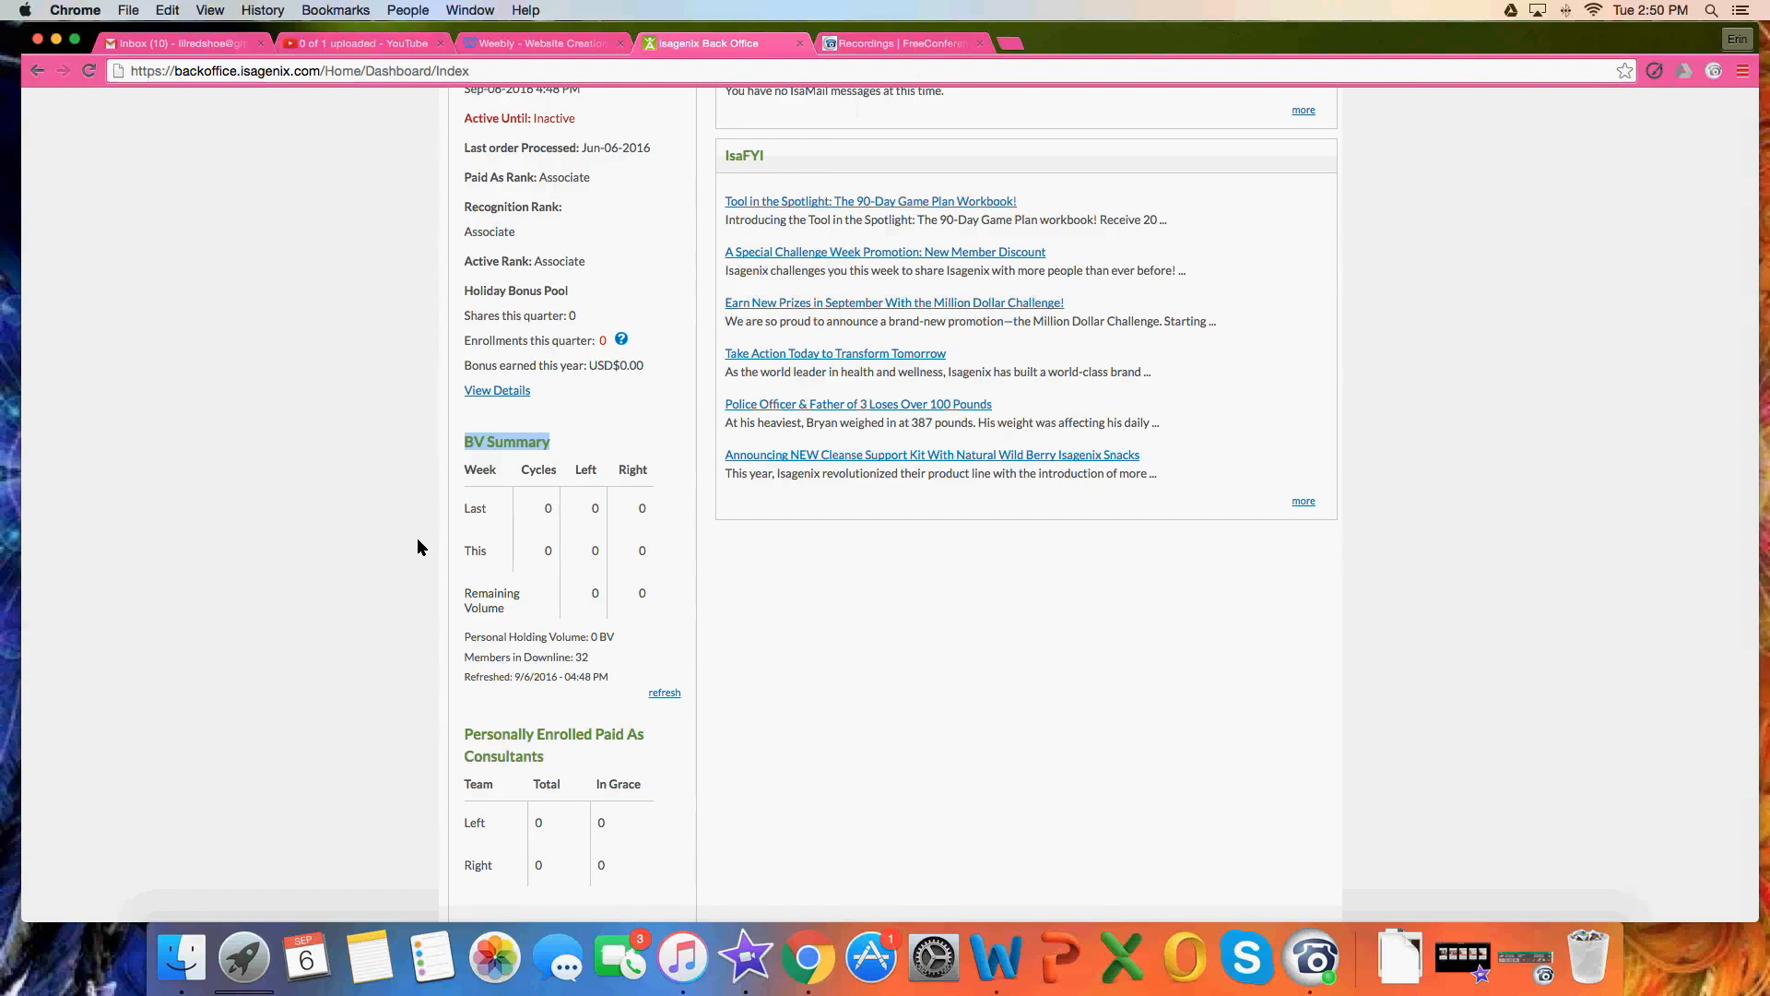
left_click(416, 540)
double_click(584, 470)
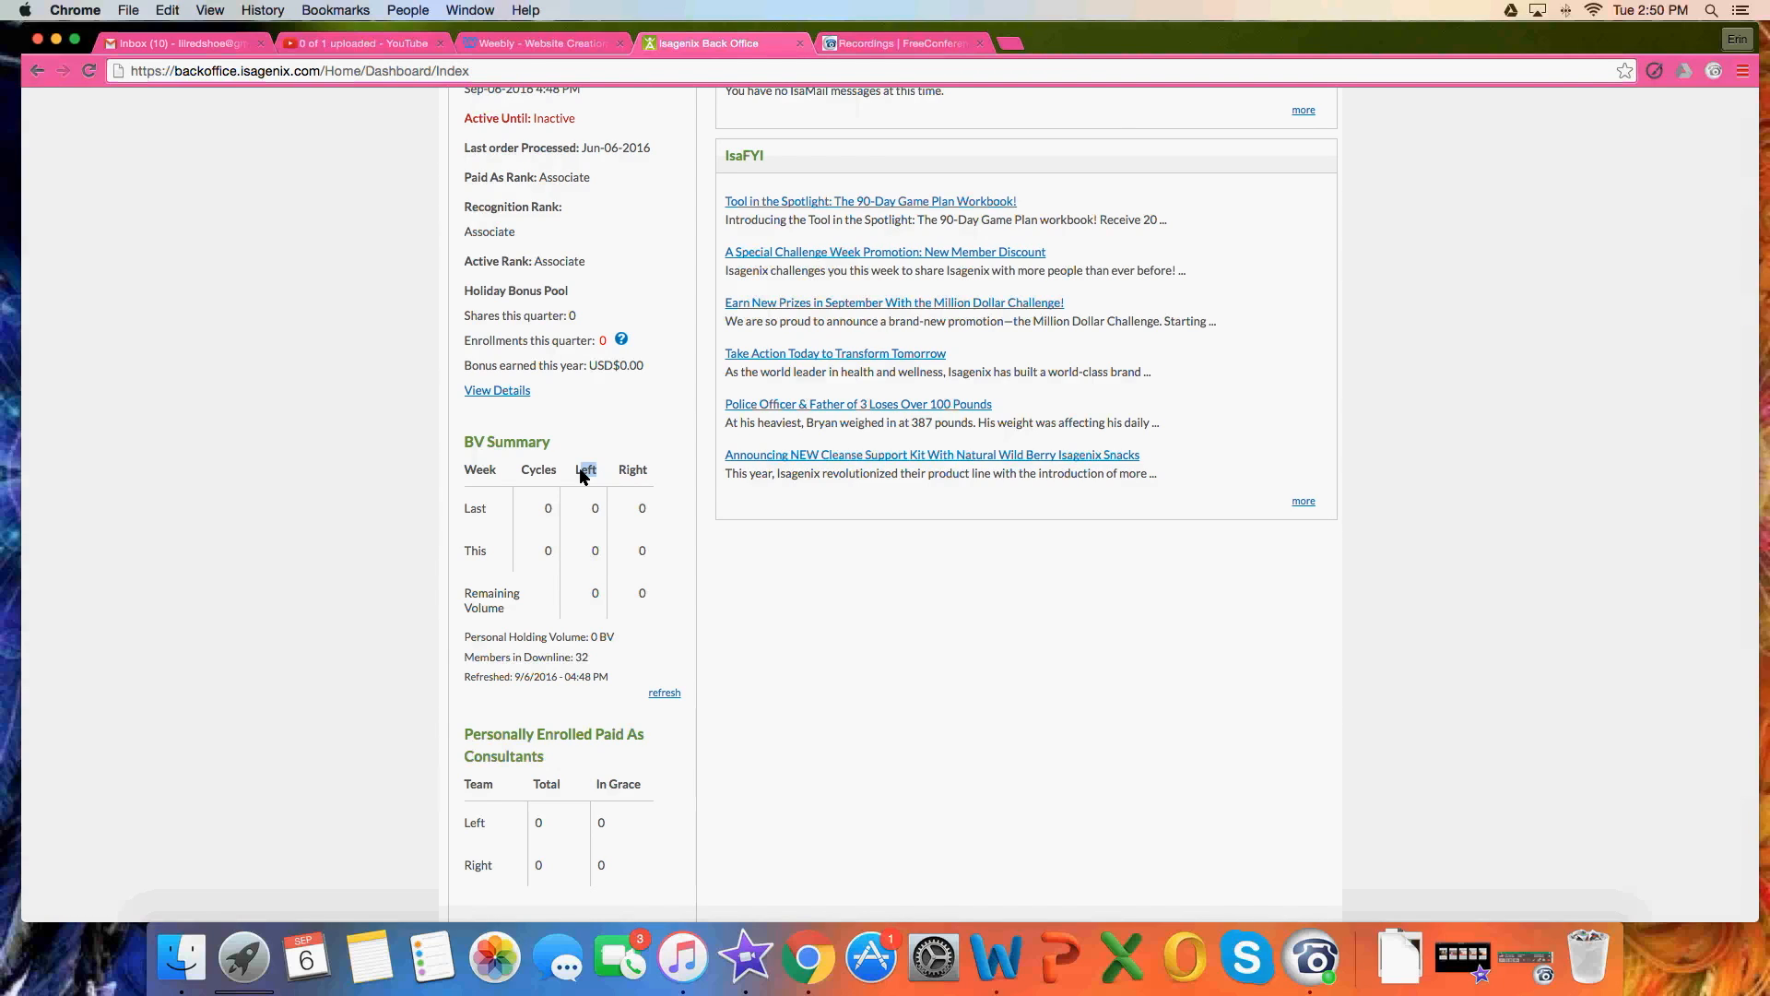
double_click(632, 470)
left_click_drag(503, 608, 396, 611)
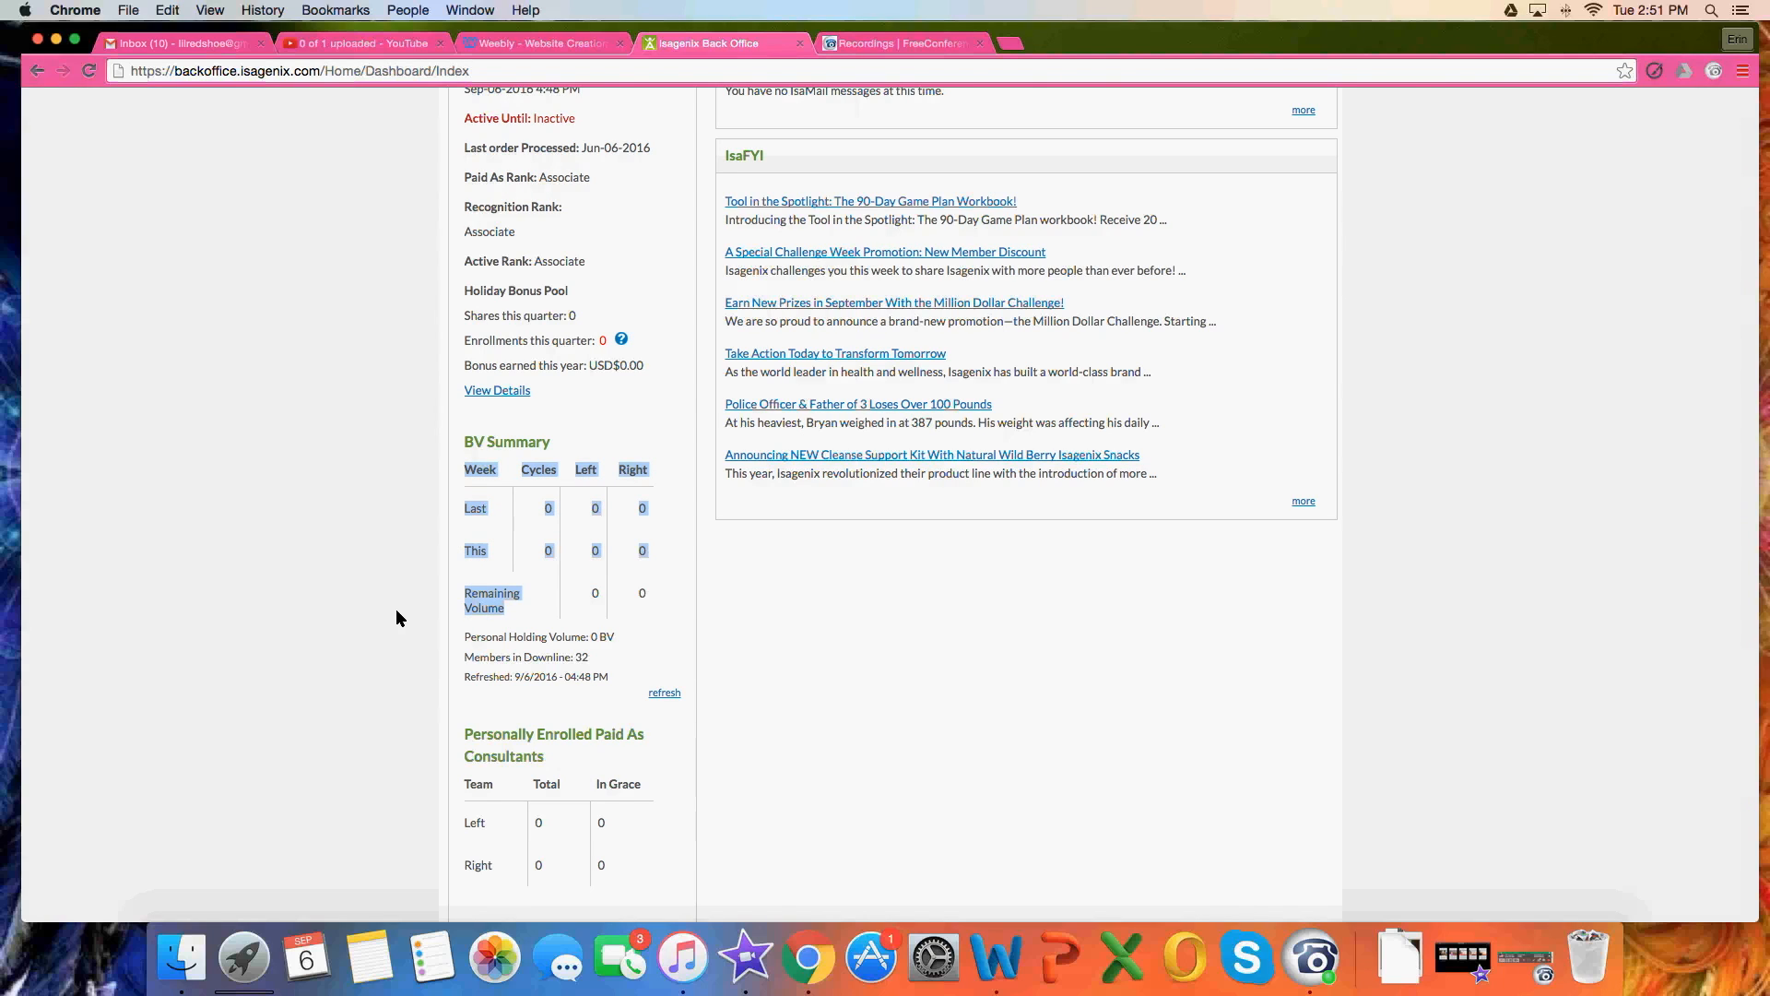
left_click(372, 599)
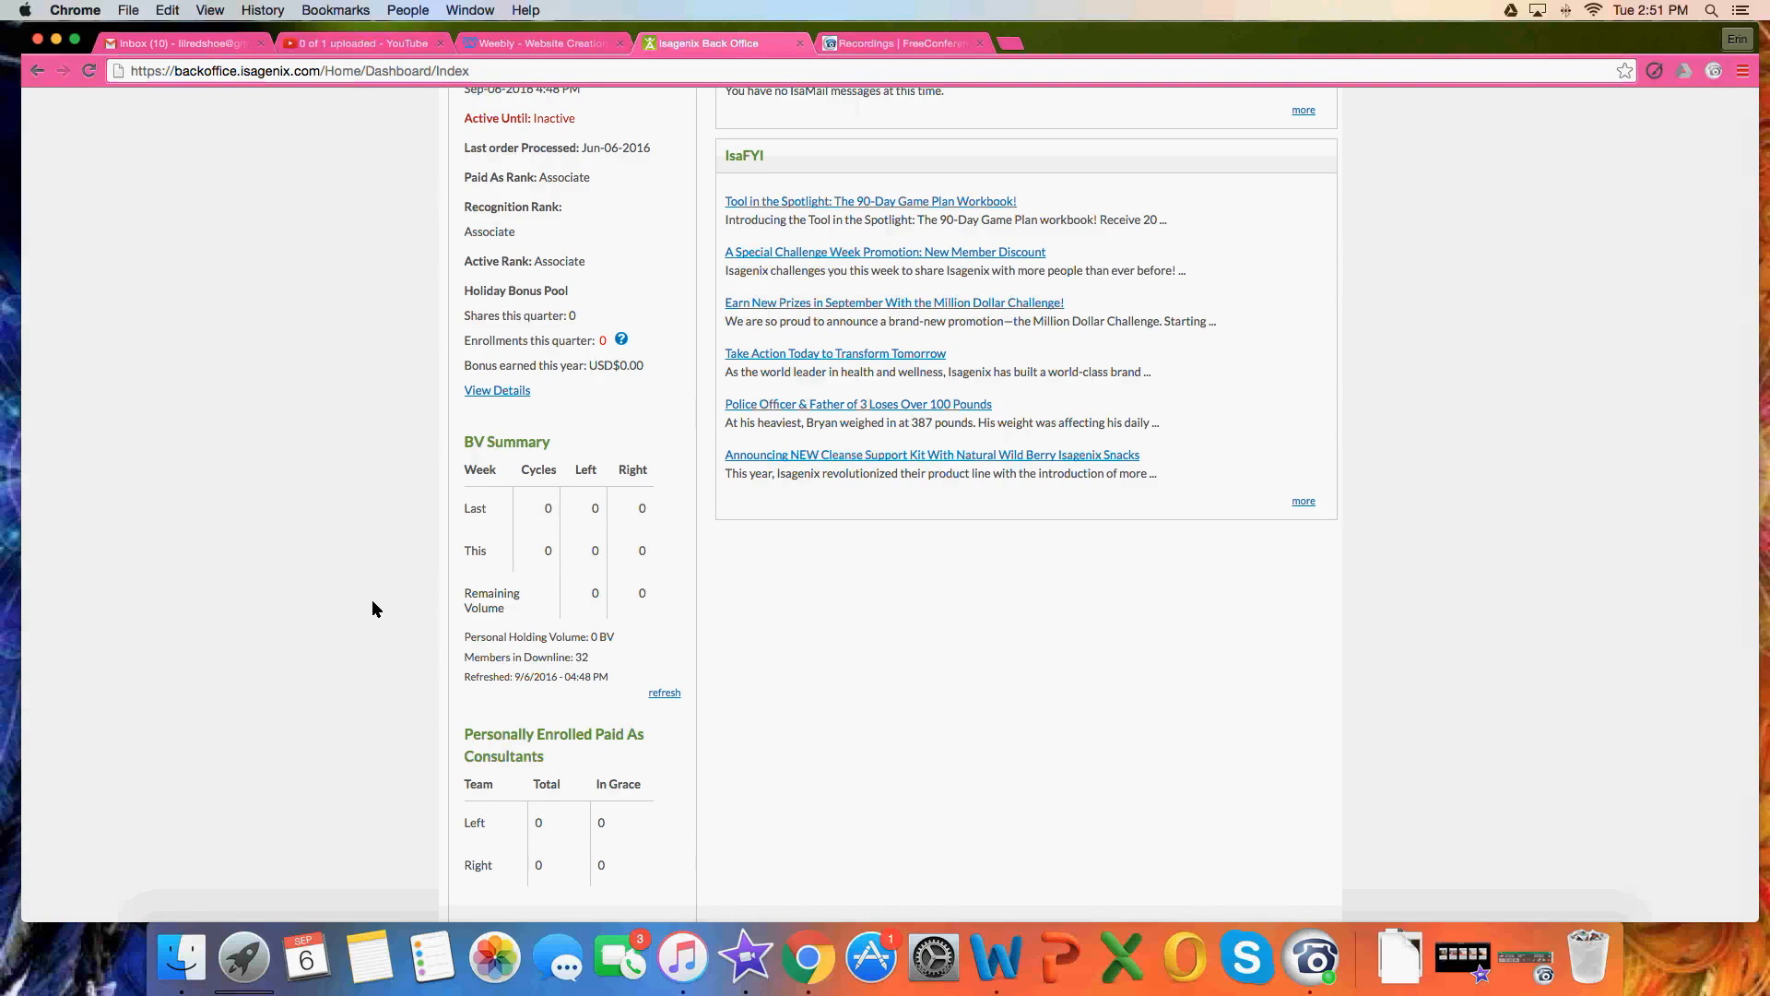
- Look over the Personally Enrolled Paid As Consultants table and the website management option at the end of the dashboard
scroll(373, 599, "down", 1)
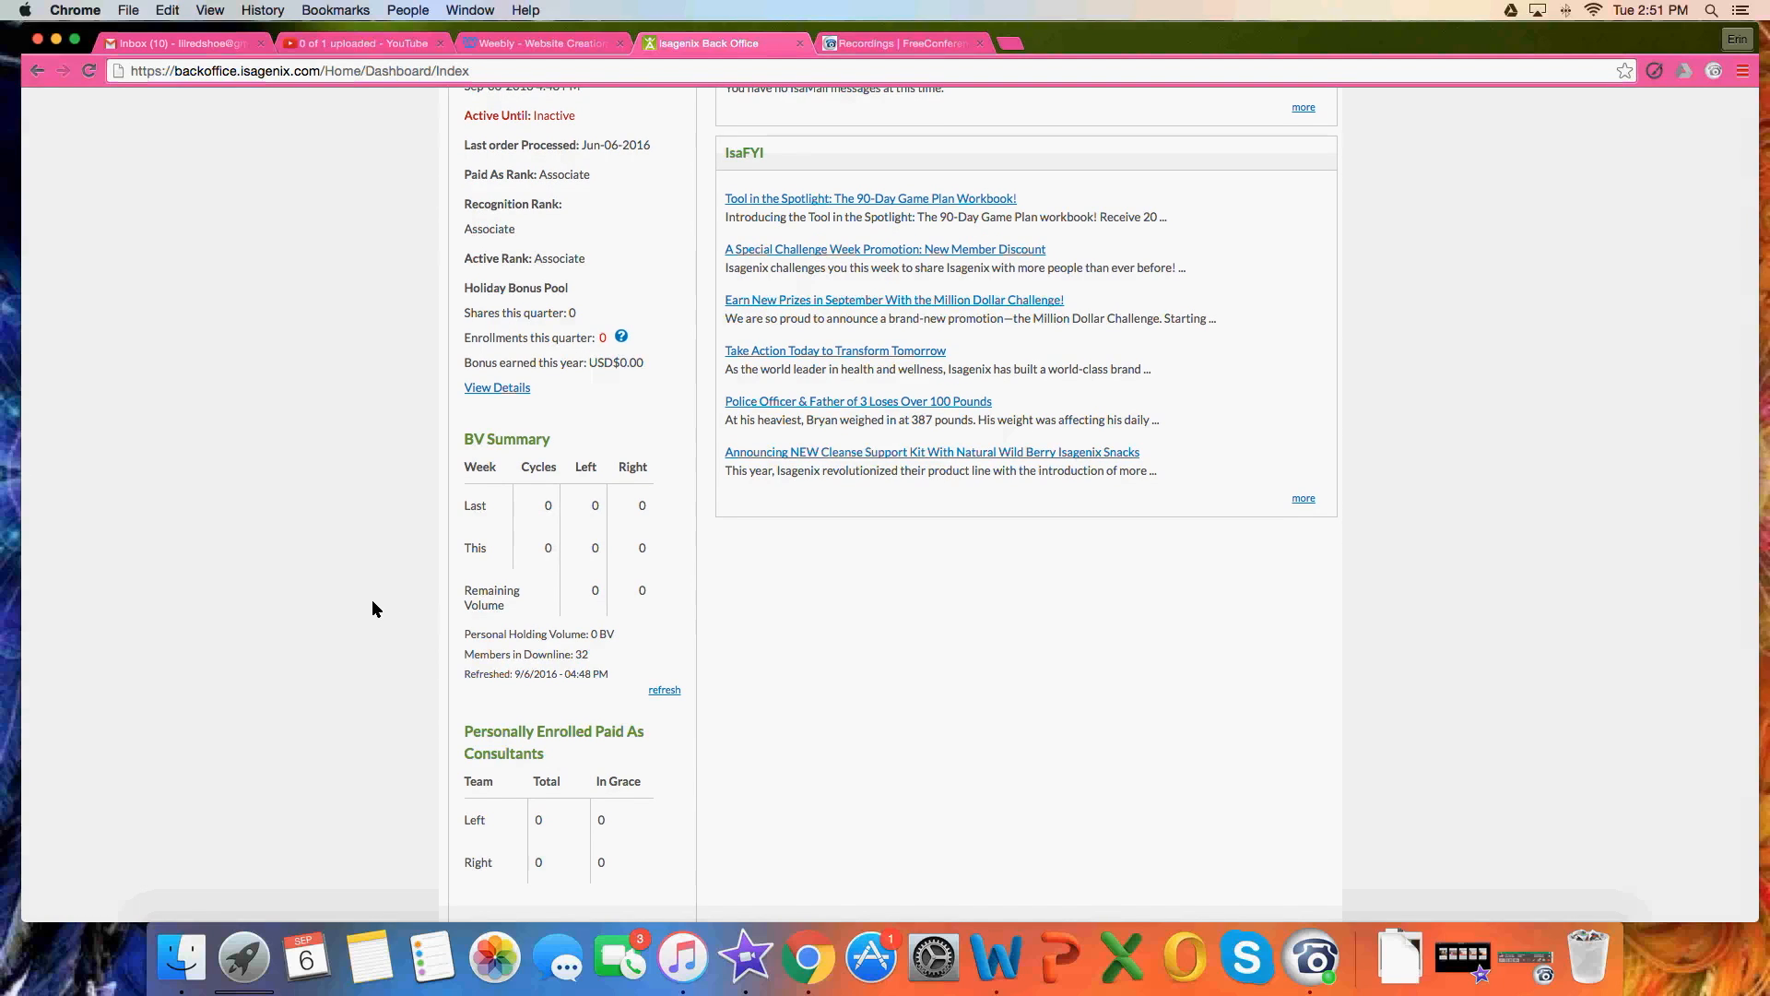
scroll(372, 609, "down", 1)
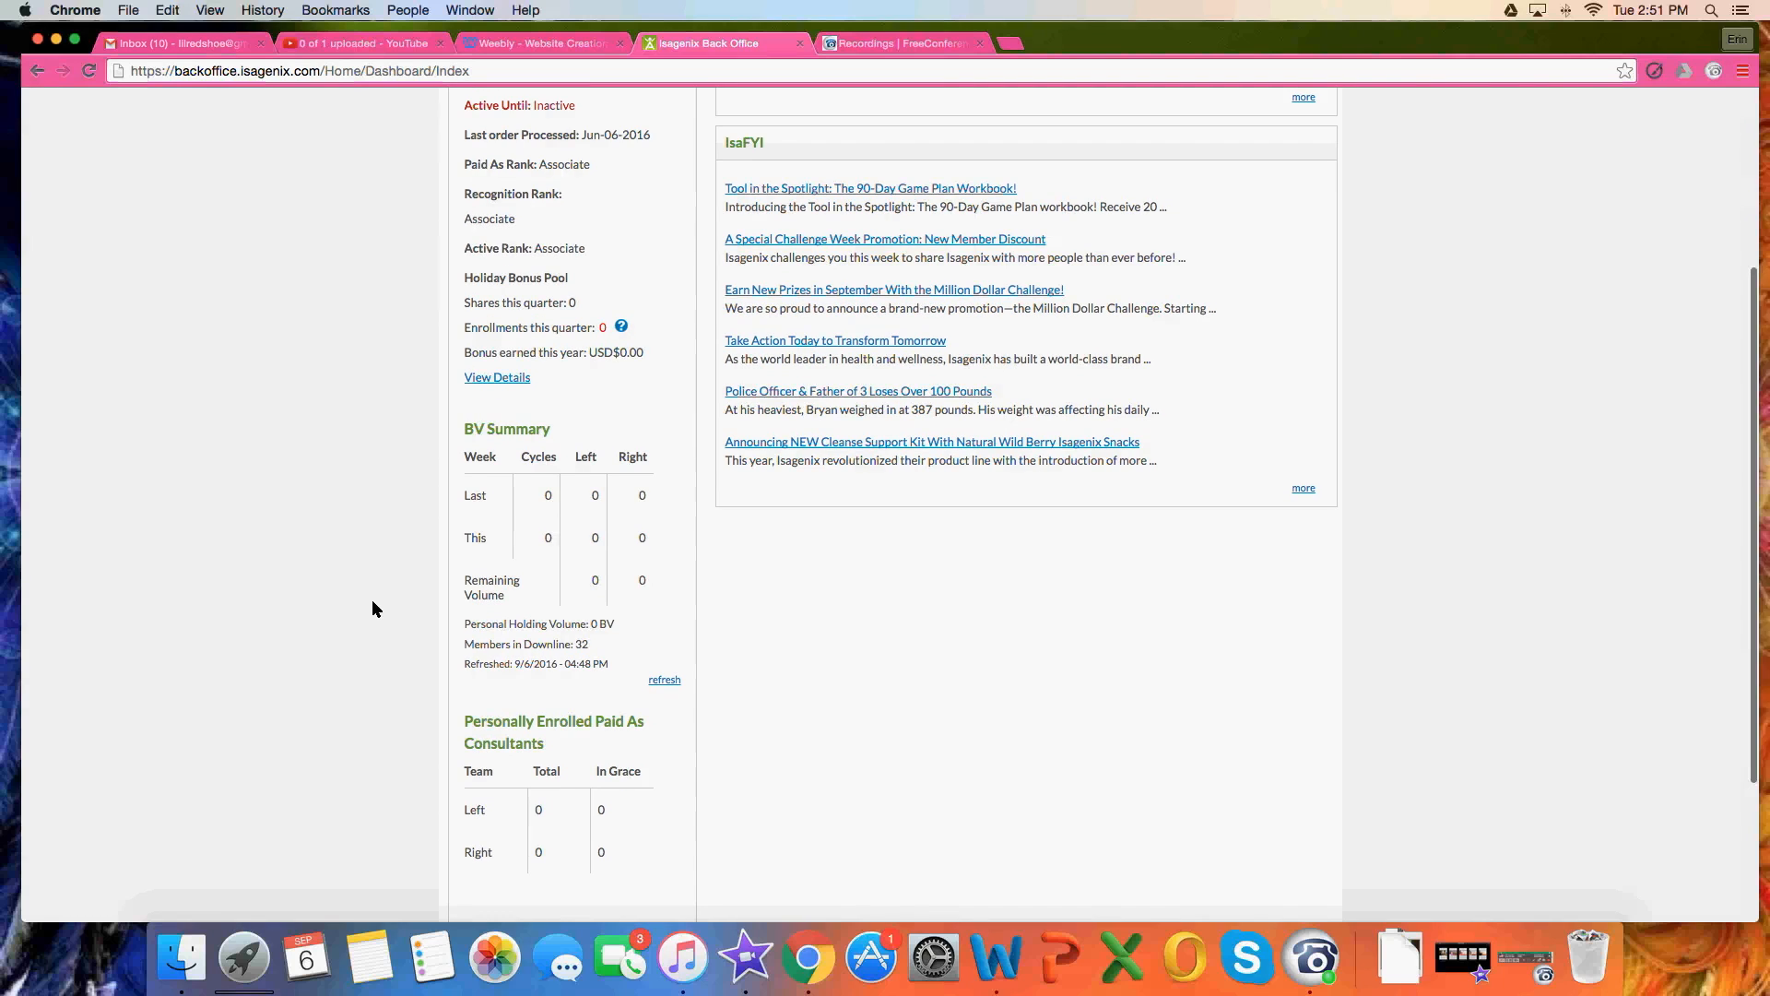
scroll(372, 608, "down", 1)
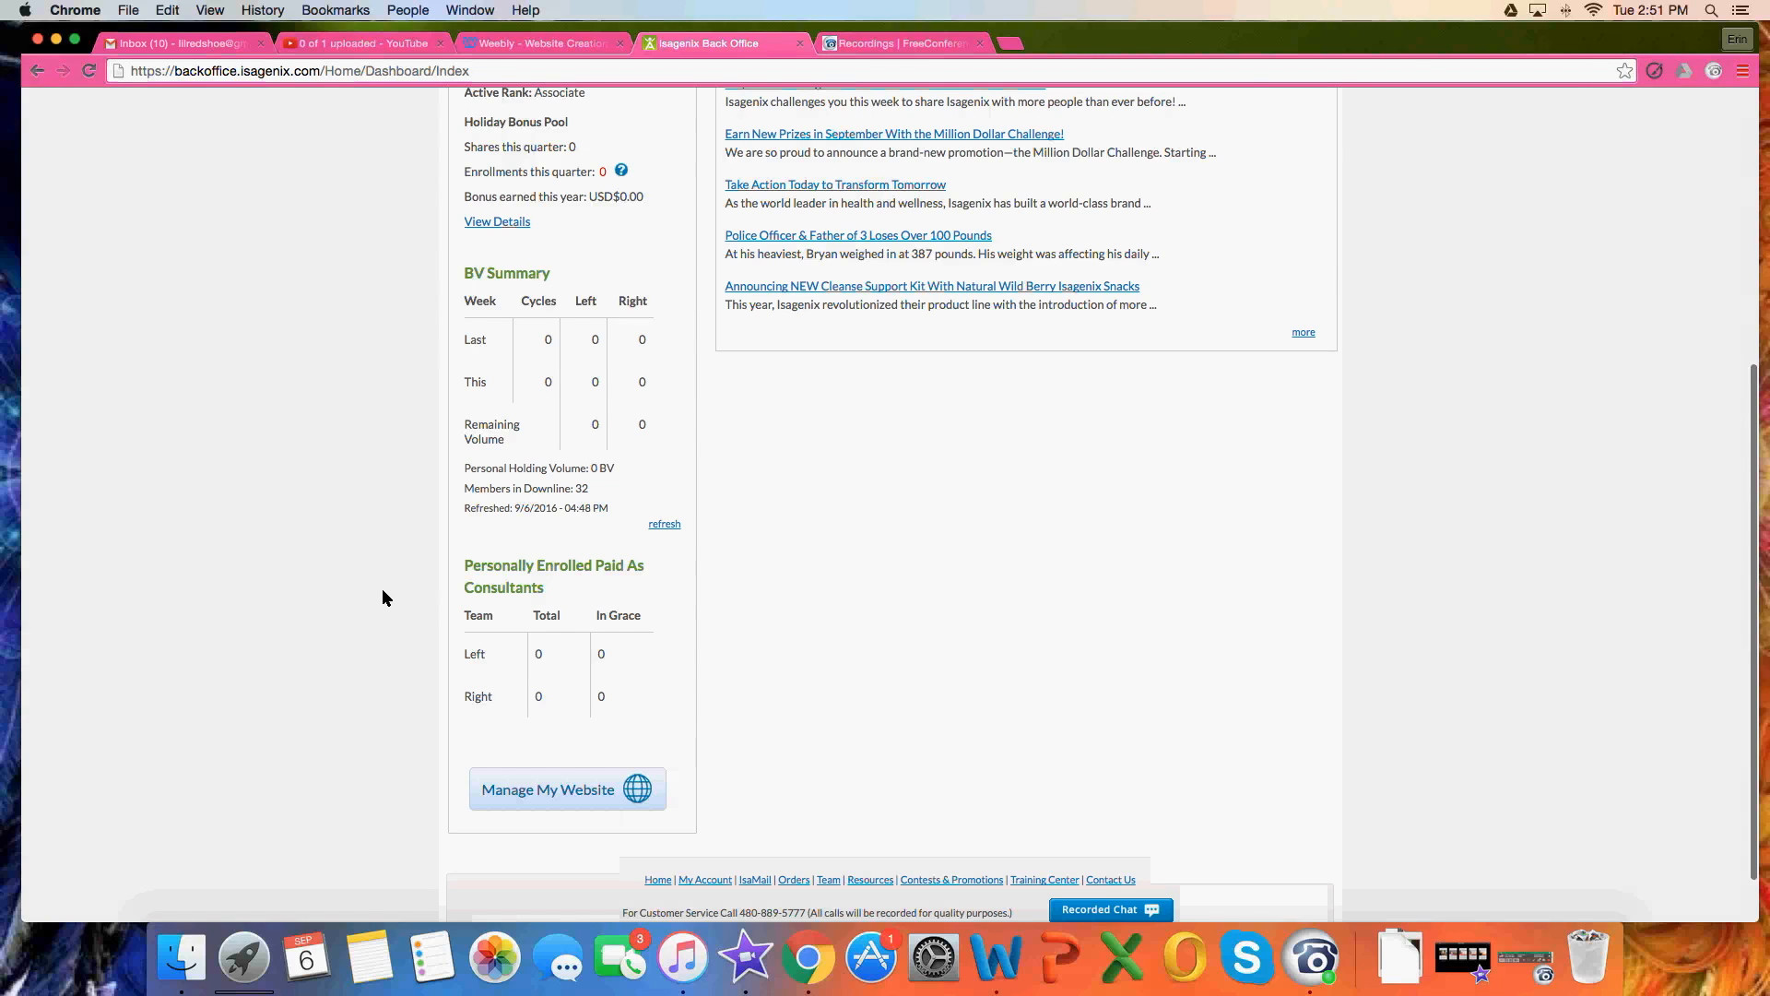
scroll(388, 609, "down", 1)
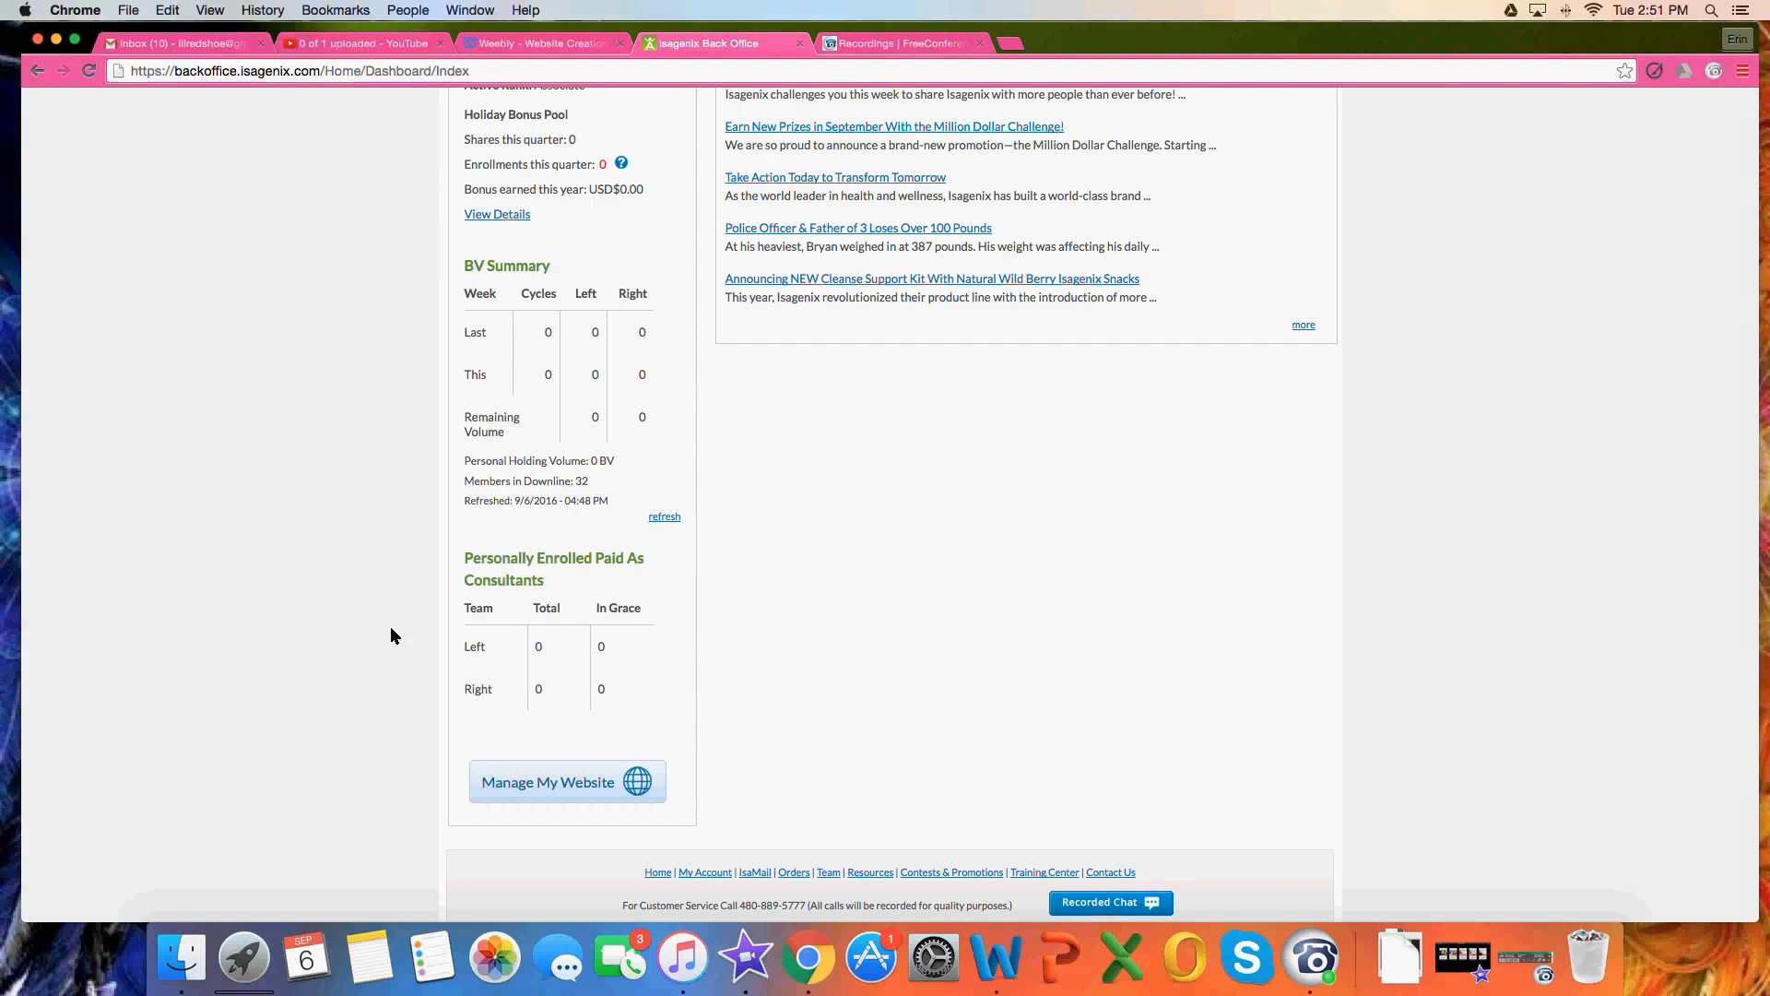
scroll(390, 628, "up", 1)
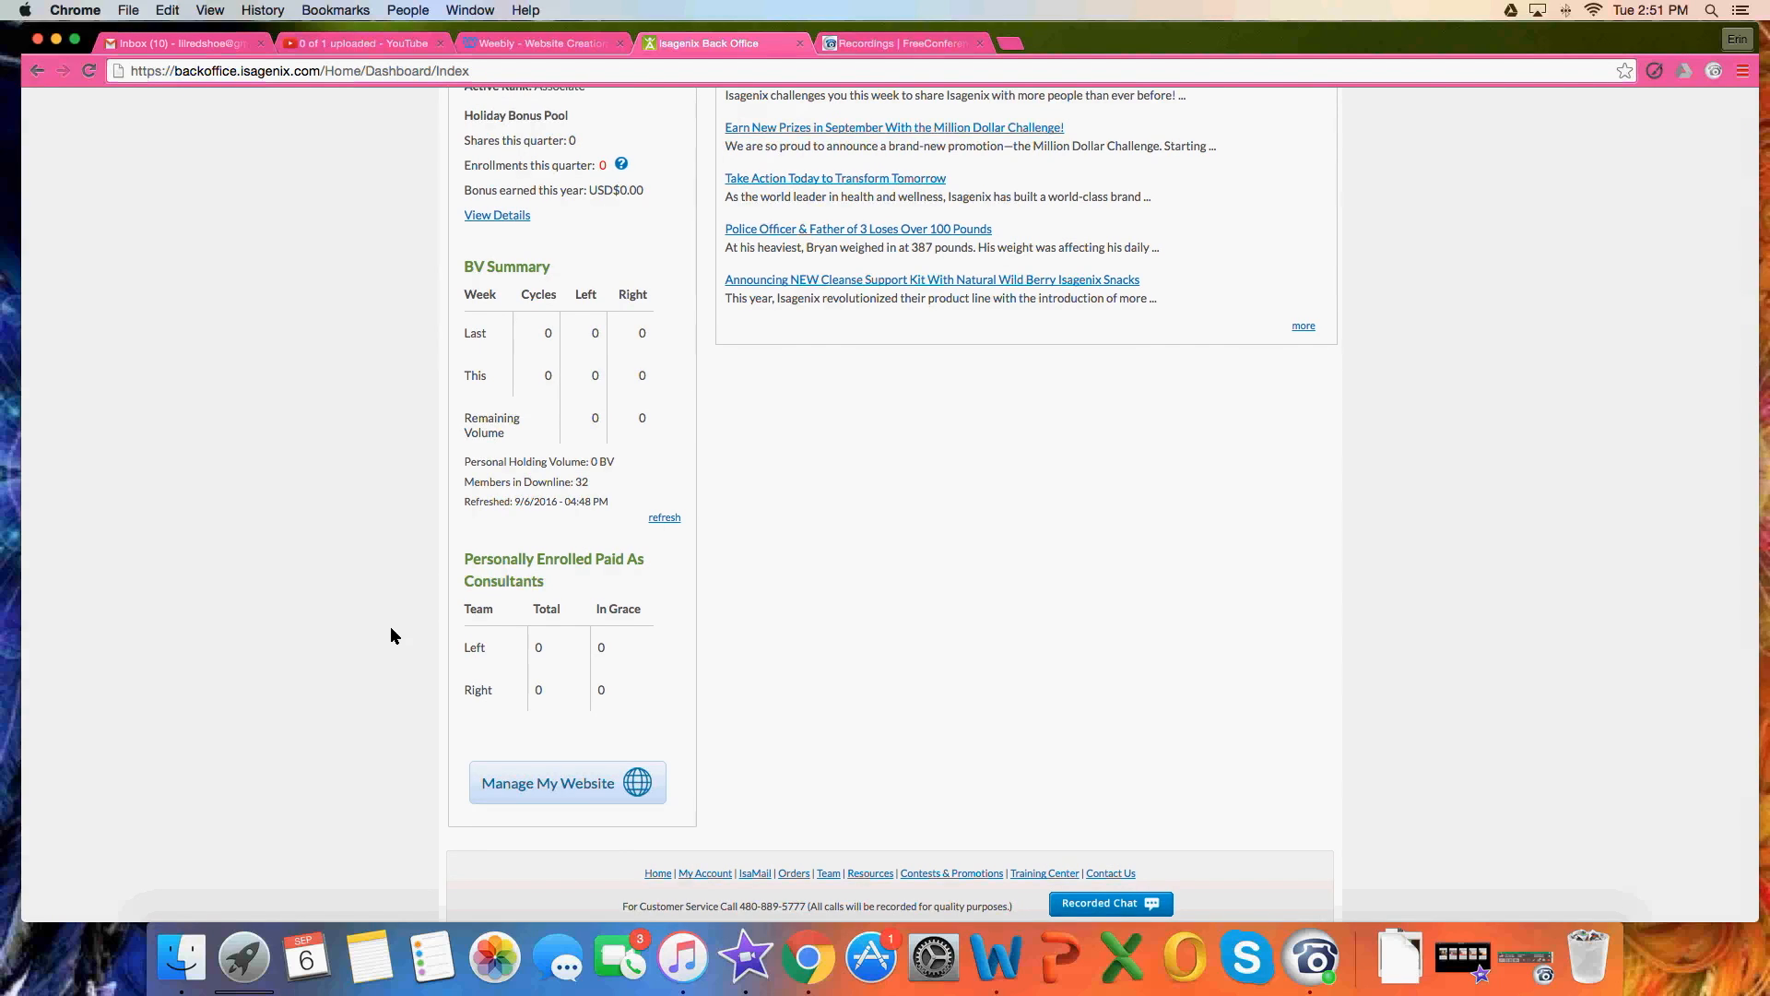
scroll(391, 628, "up", 2)
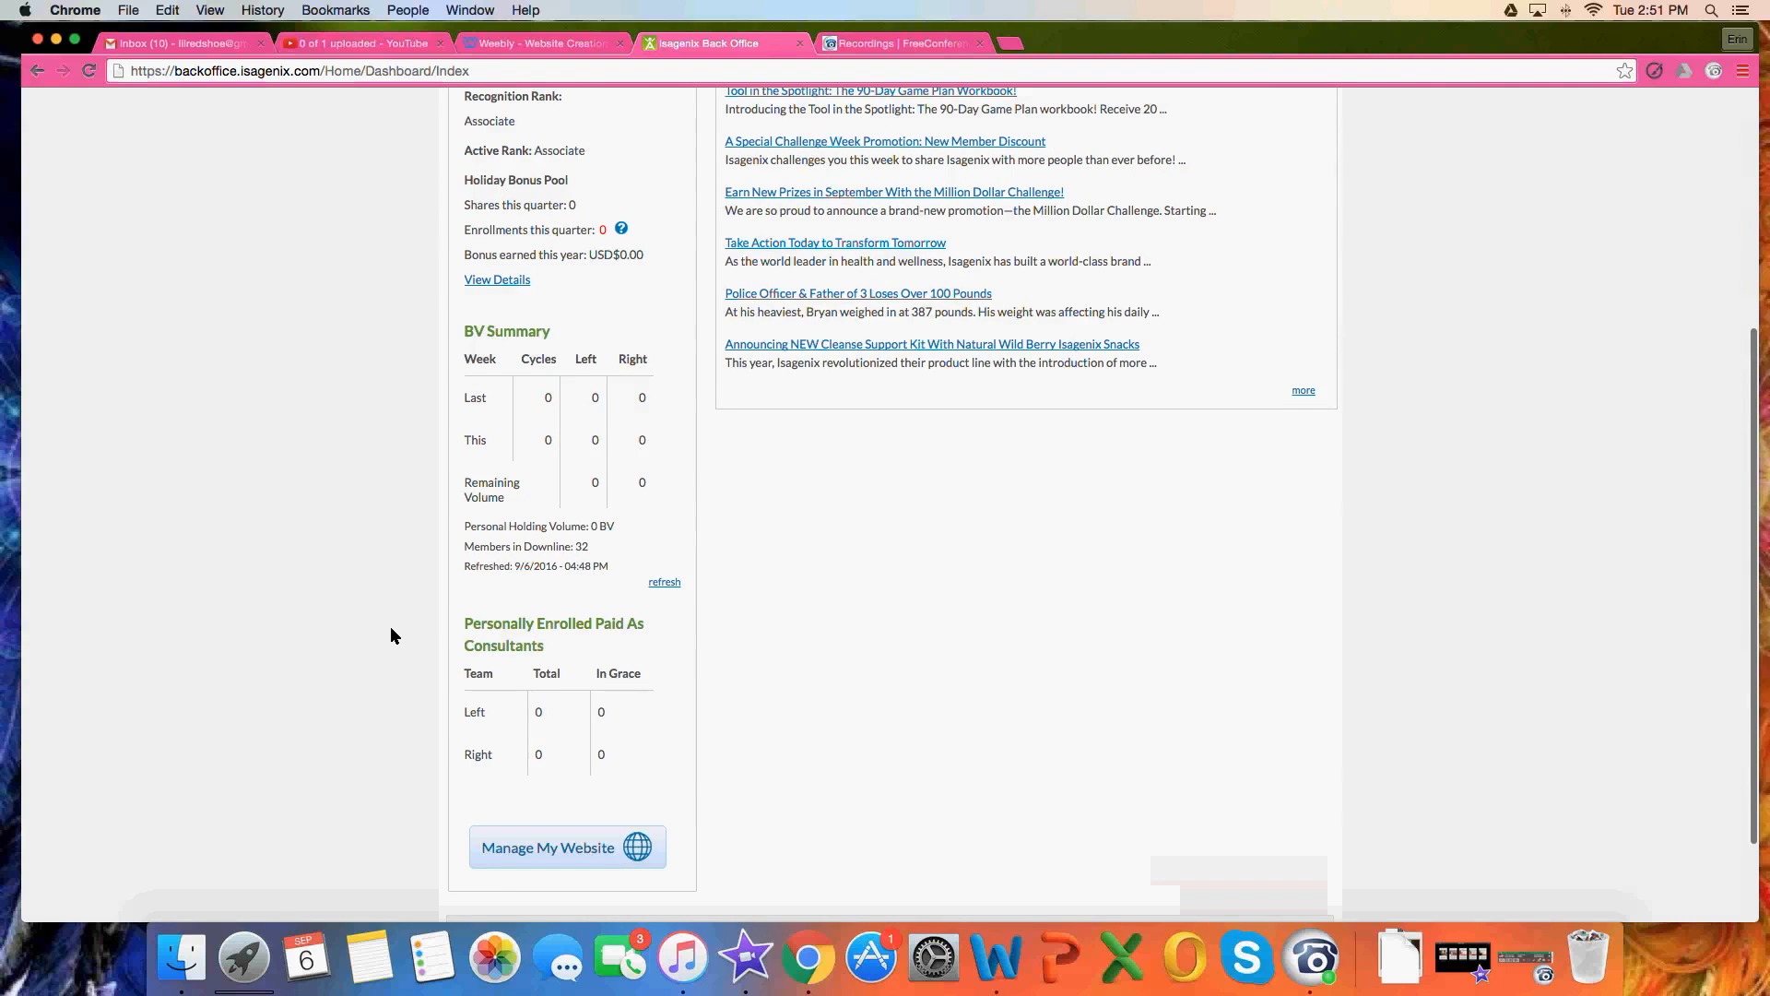
scroll(391, 628, "up", 5)
scroll(391, 628, "down", 6)
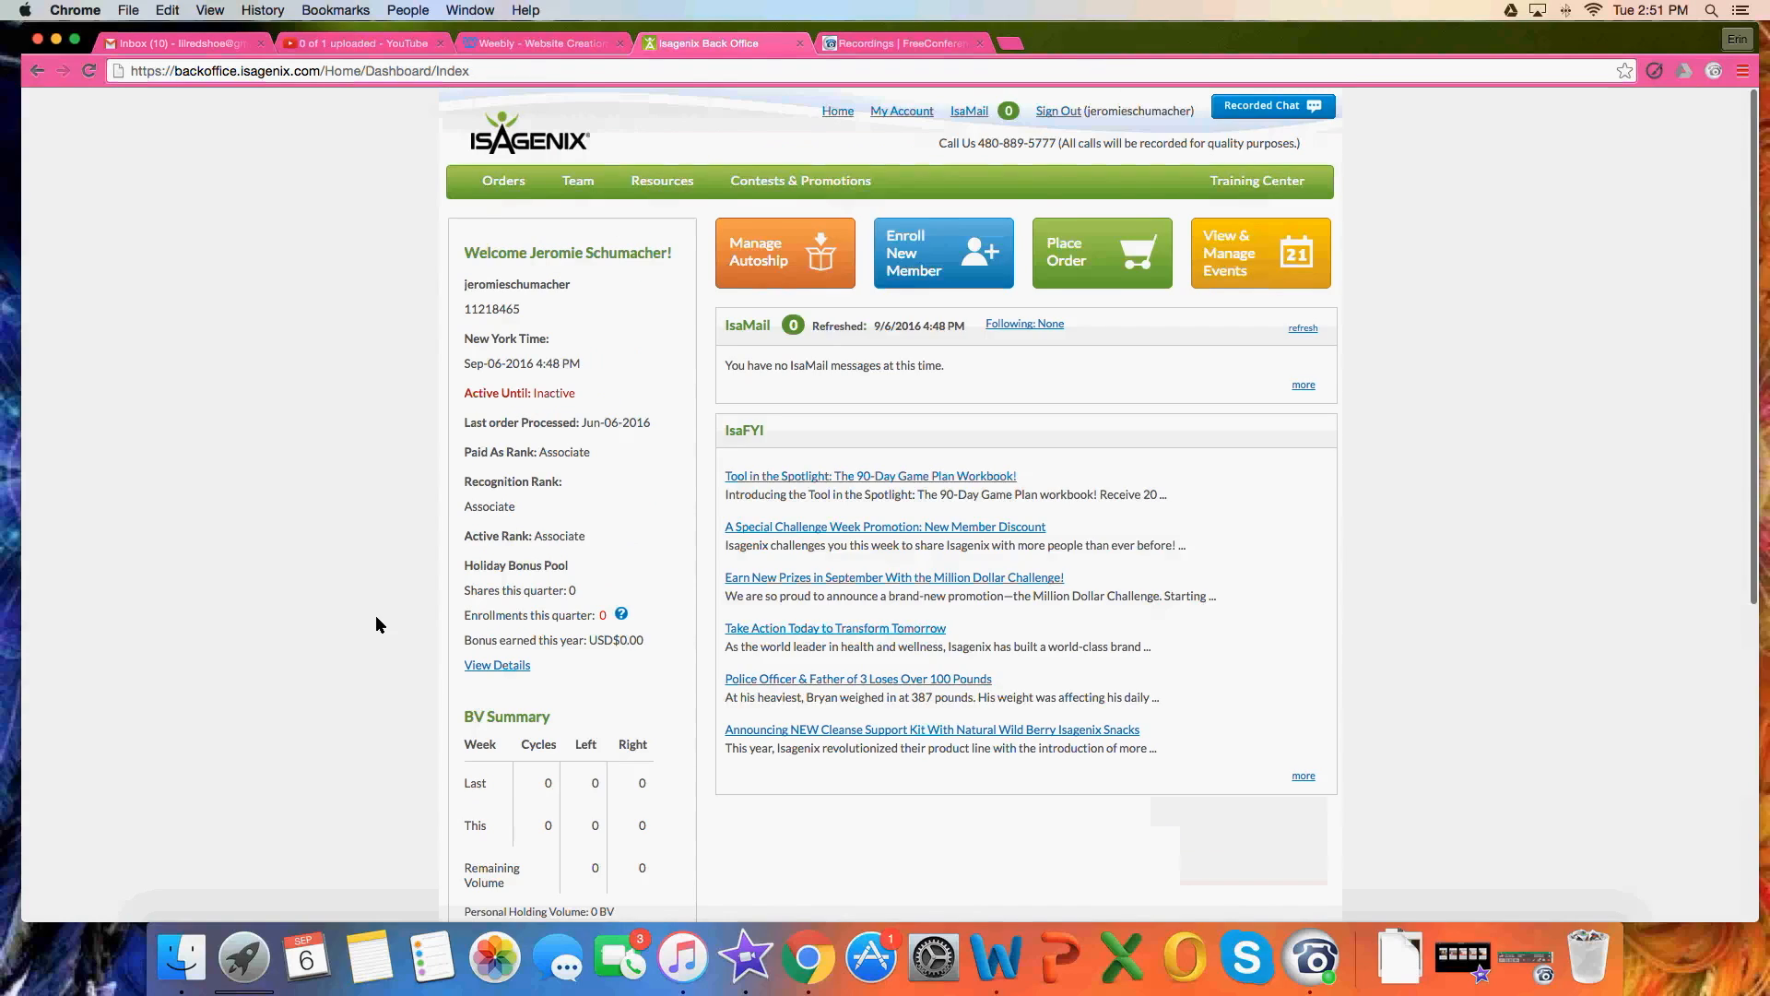
- Start enrolling a new member from the home dashboard and review the Placement Tree page's member details and BV Summary
left_click(836, 110)
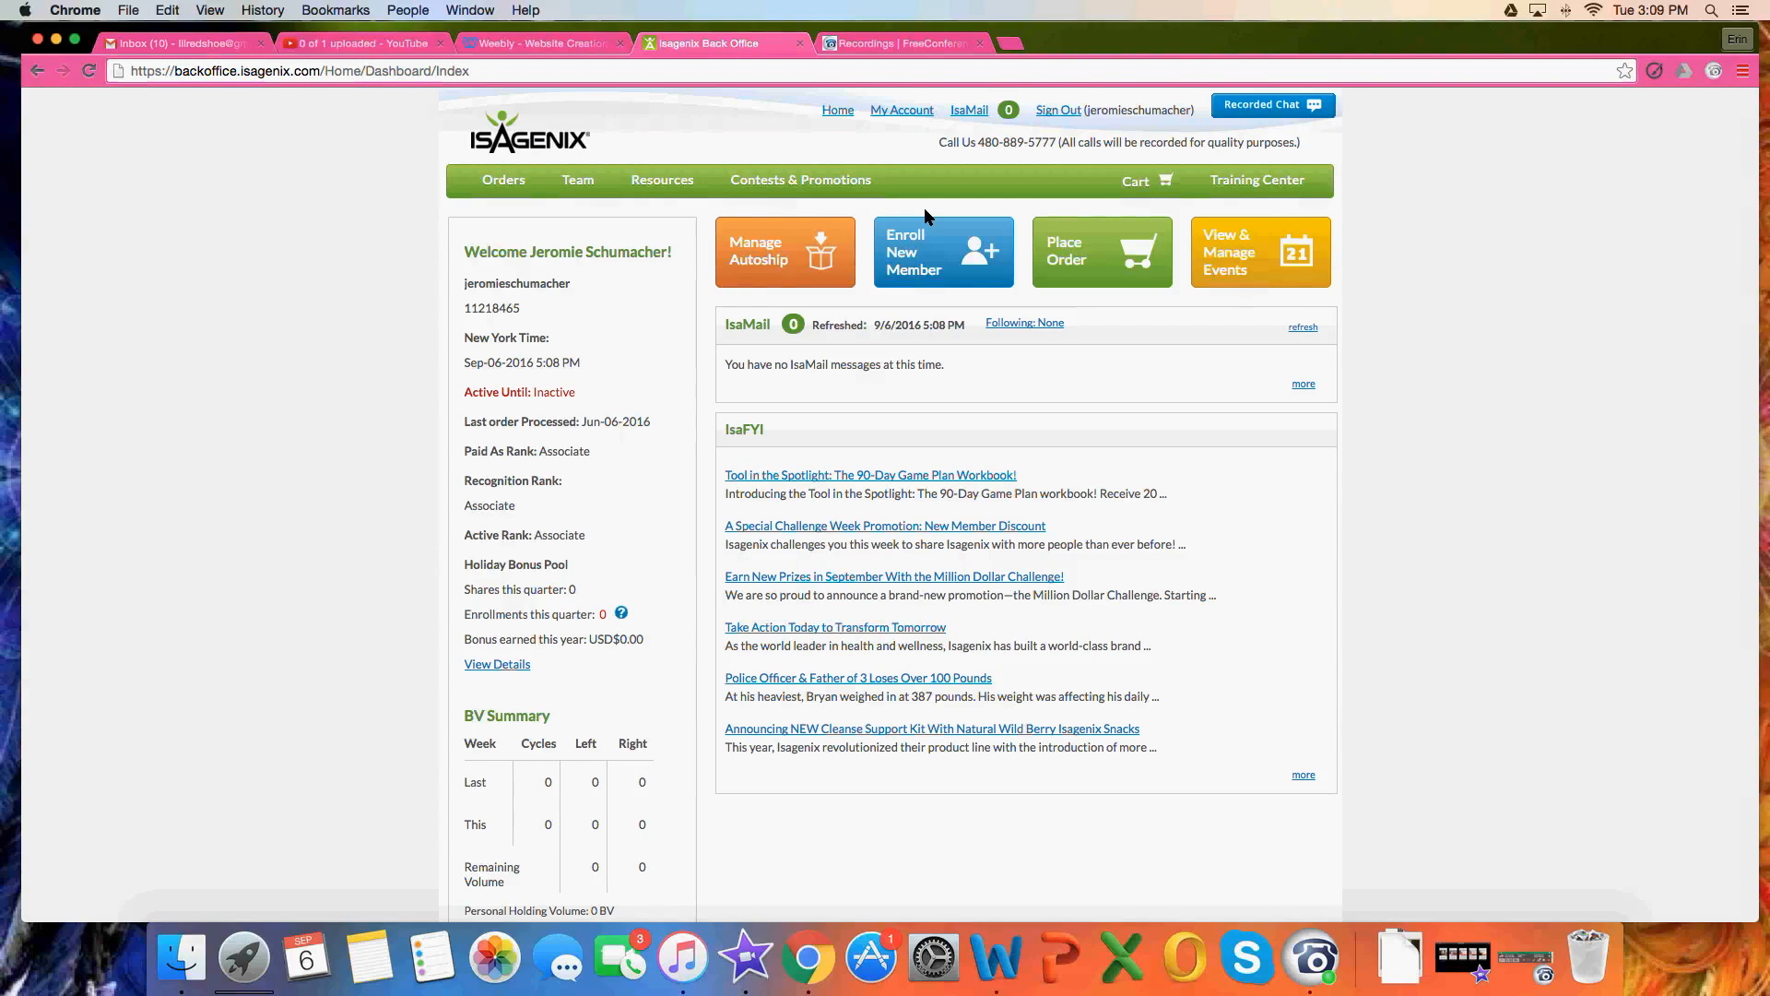
left_click(931, 263)
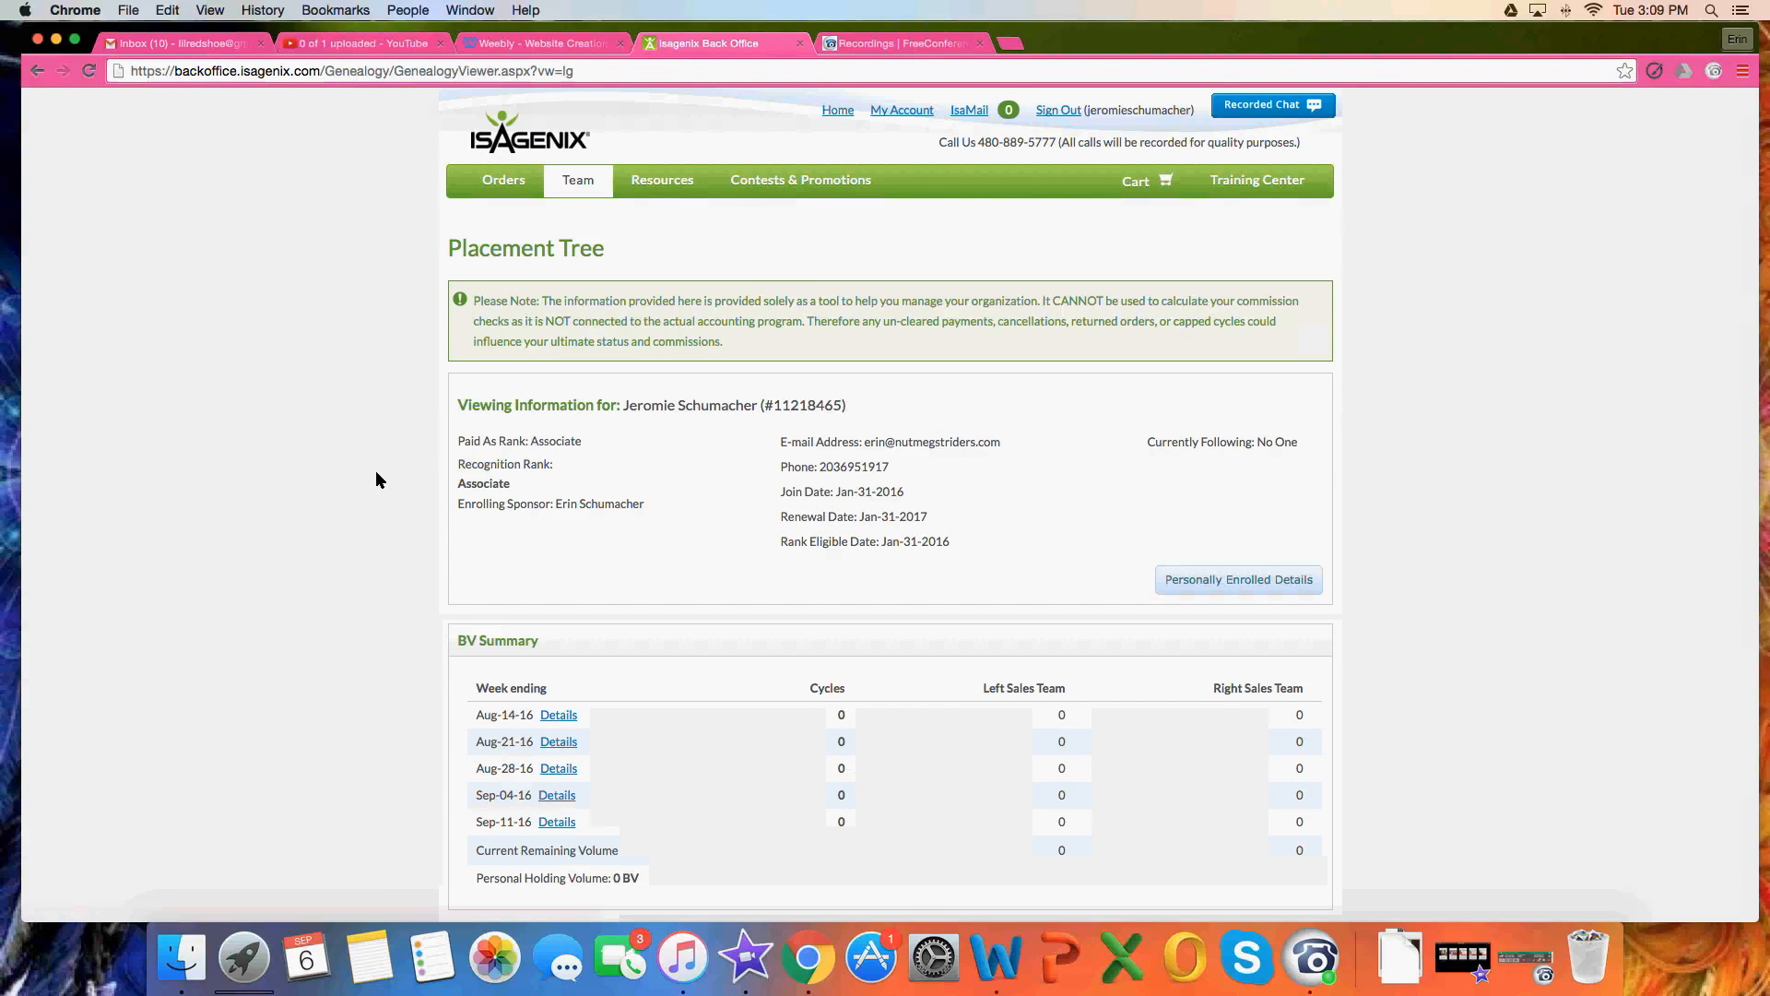
scroll(376, 480, "down", 2)
scroll(376, 496, "down", 2)
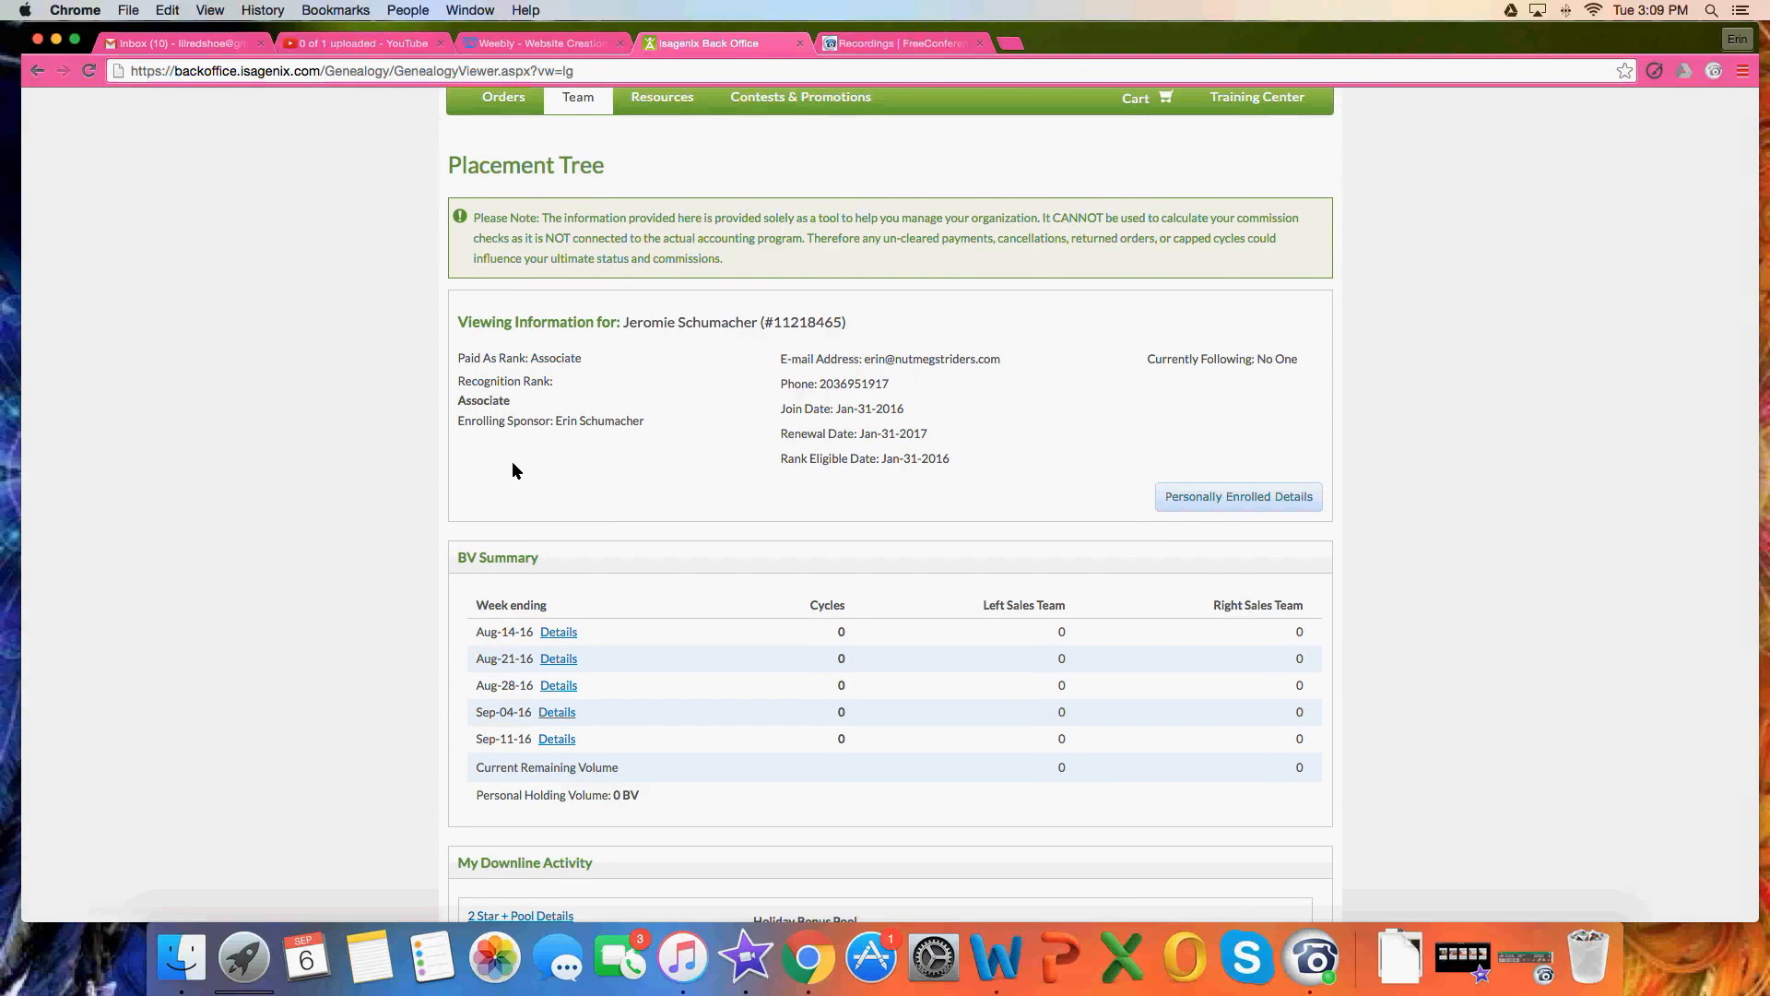
scroll(511, 462, "down", 5)
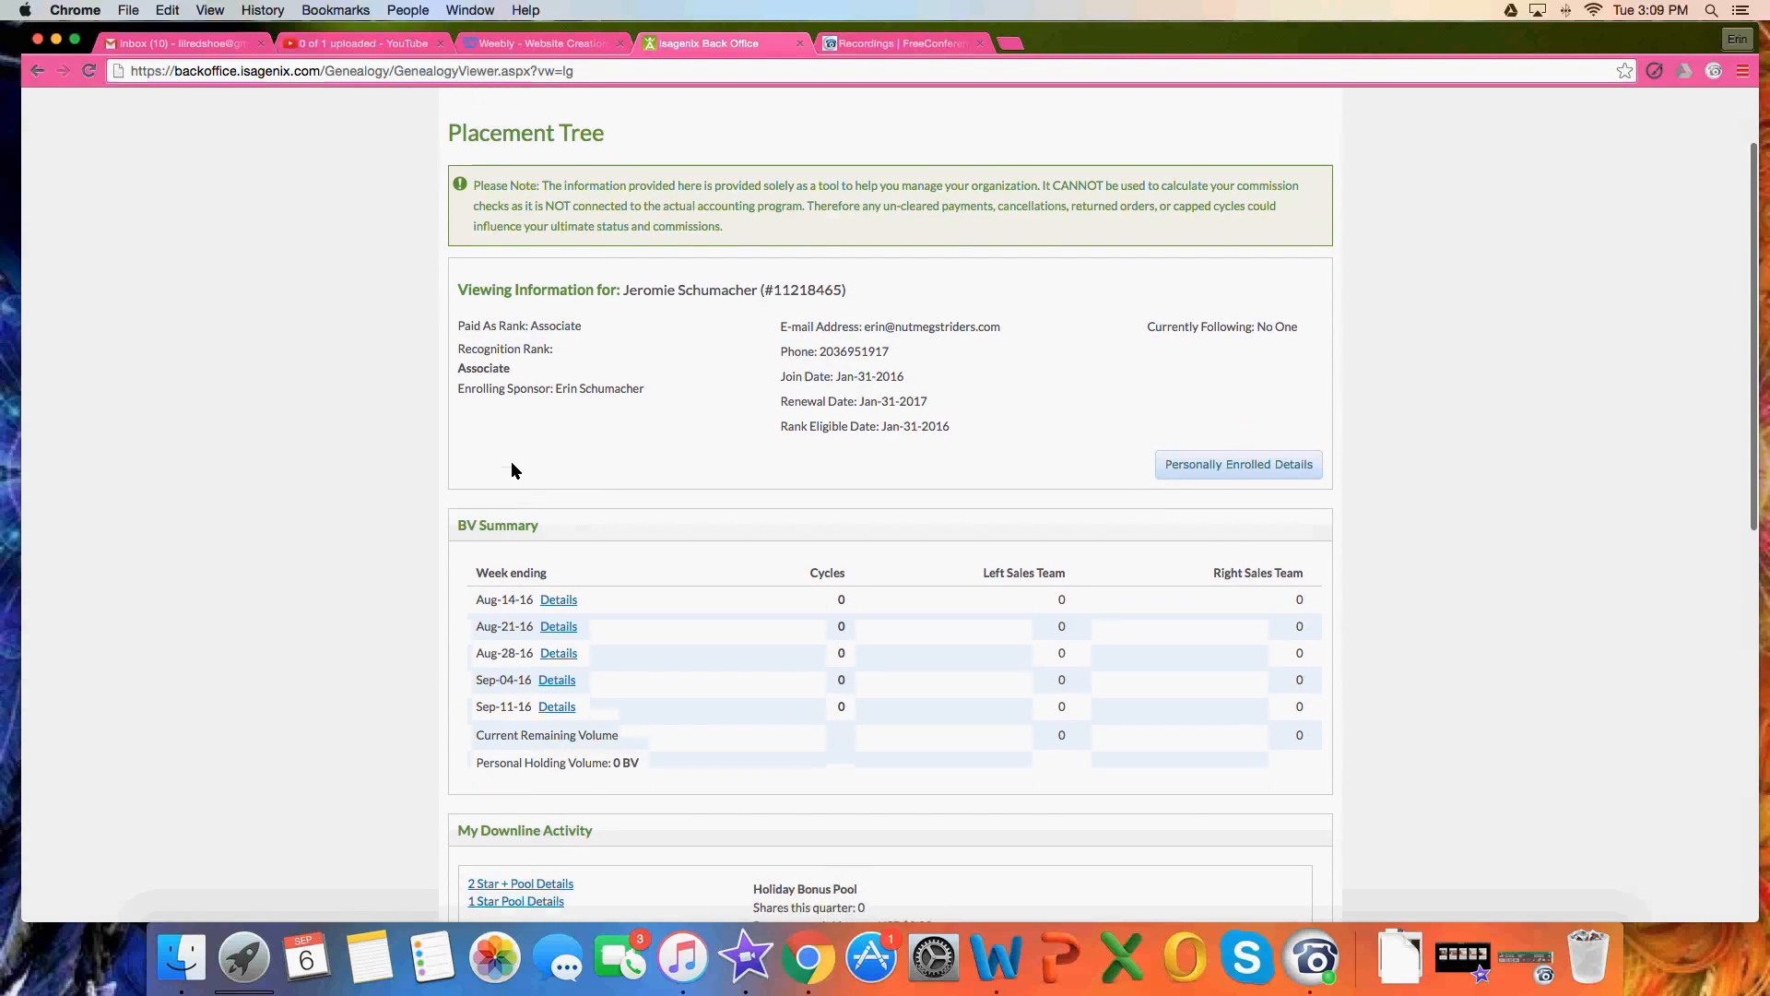
scroll(678, 450, "down", 3)
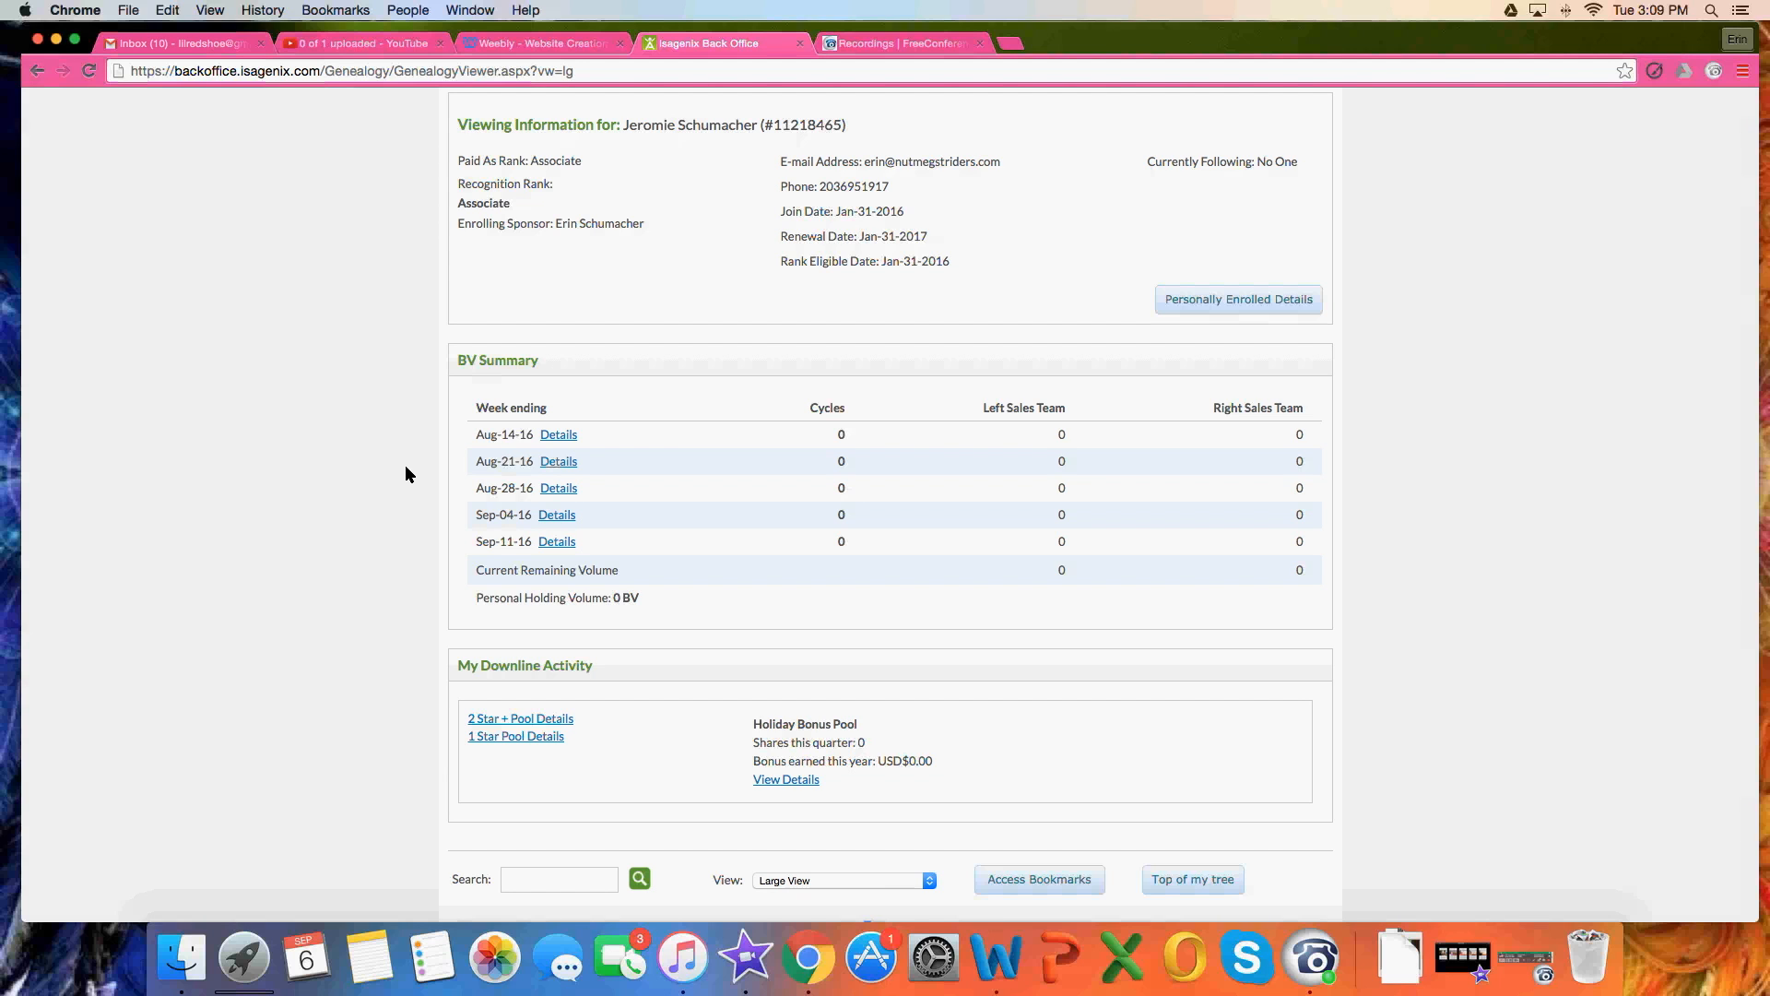
- Go to the first bottom right sponsoring location in the placement tree and choose its recommended Sponsor New Associate spot
scroll(406, 468, "down", 5)
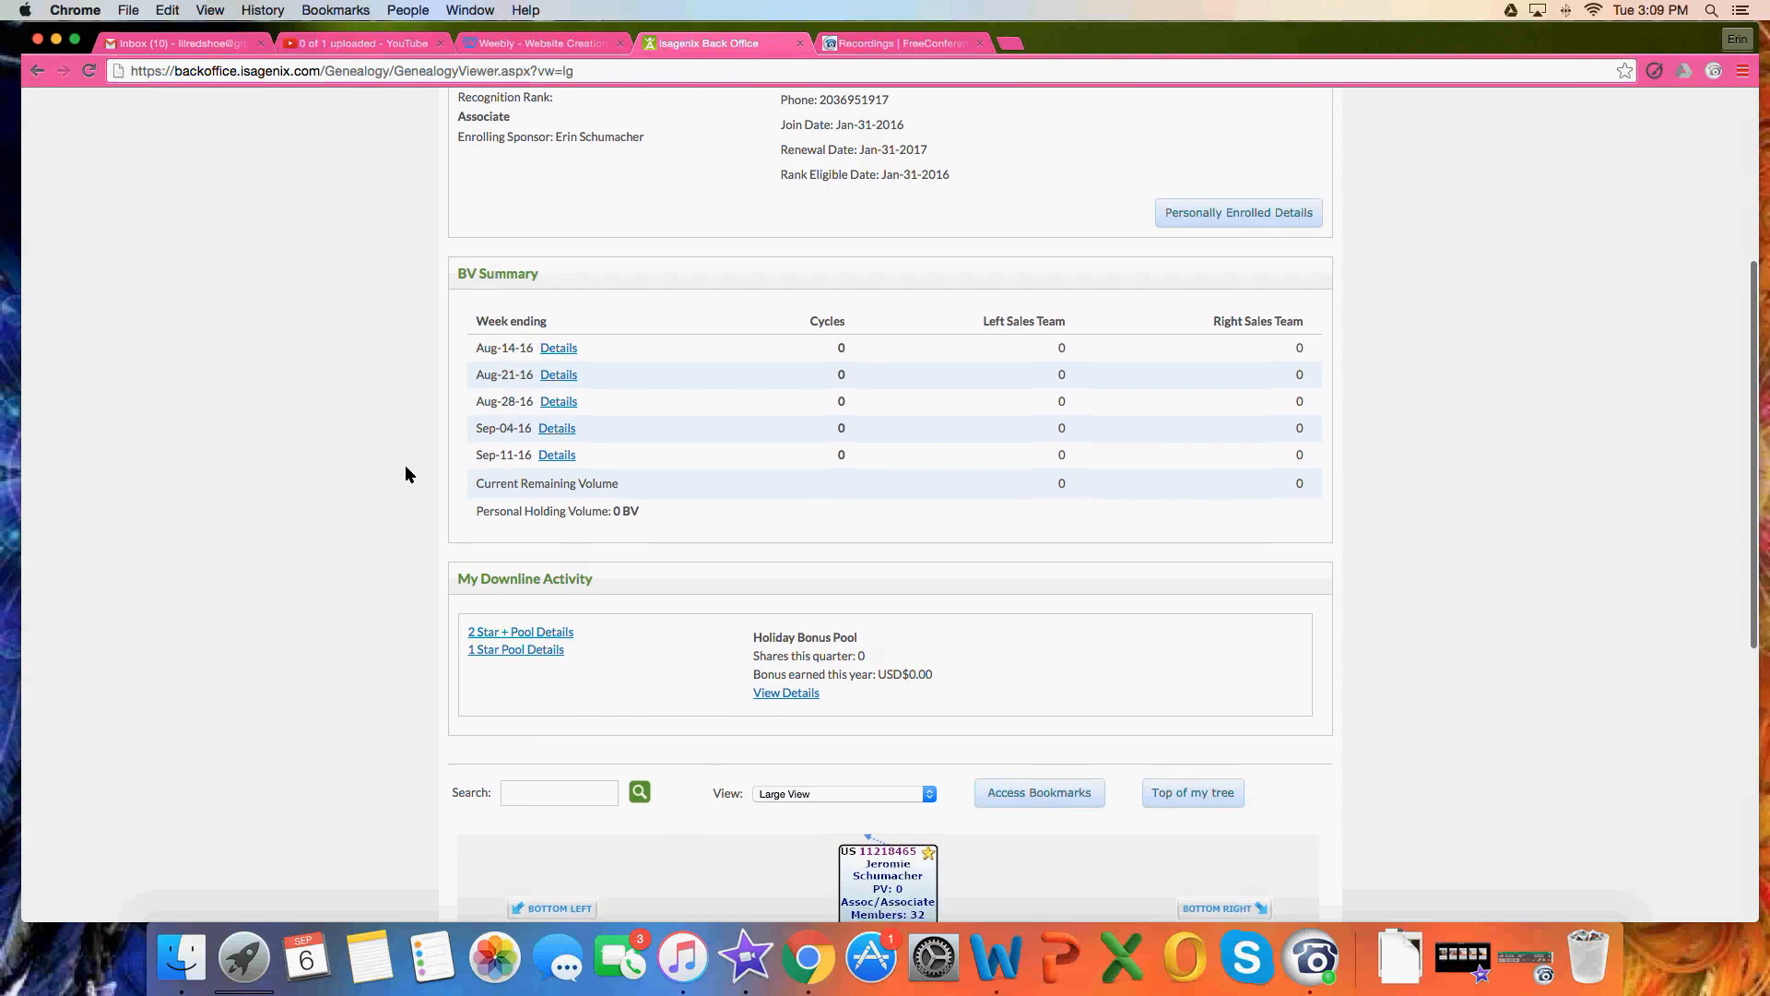
scroll(407, 474, "down", 5)
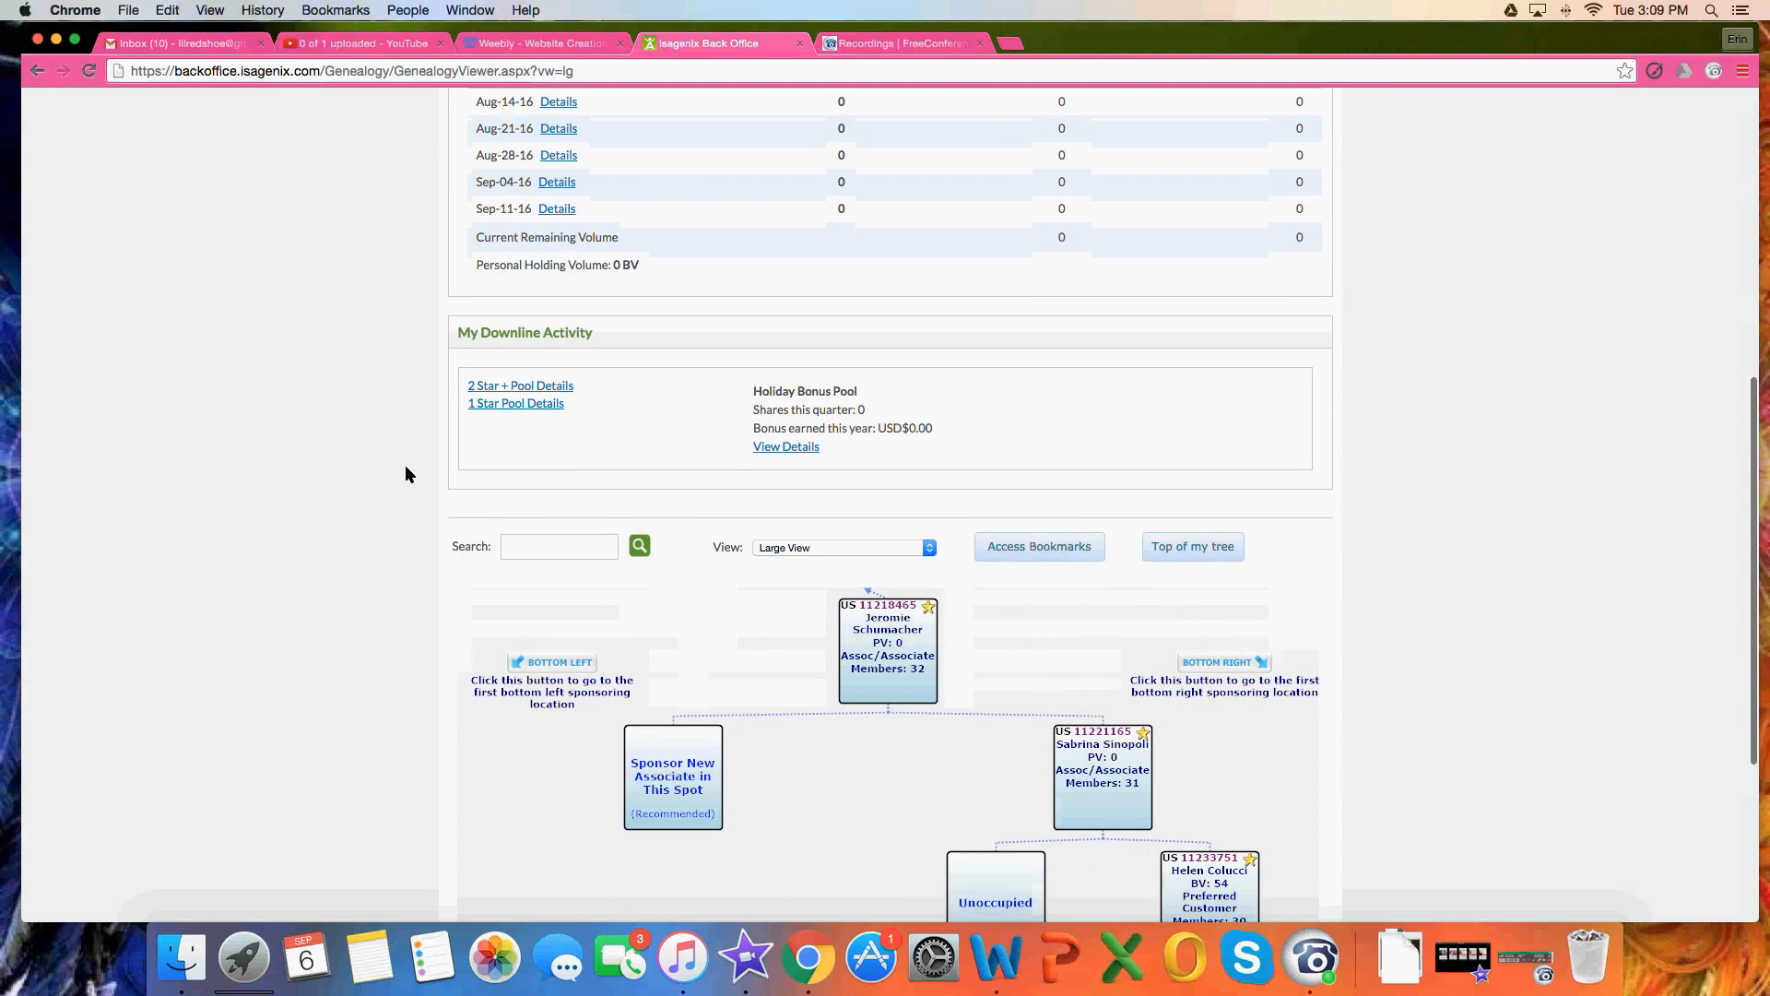
scroll(406, 473, "down", 2)
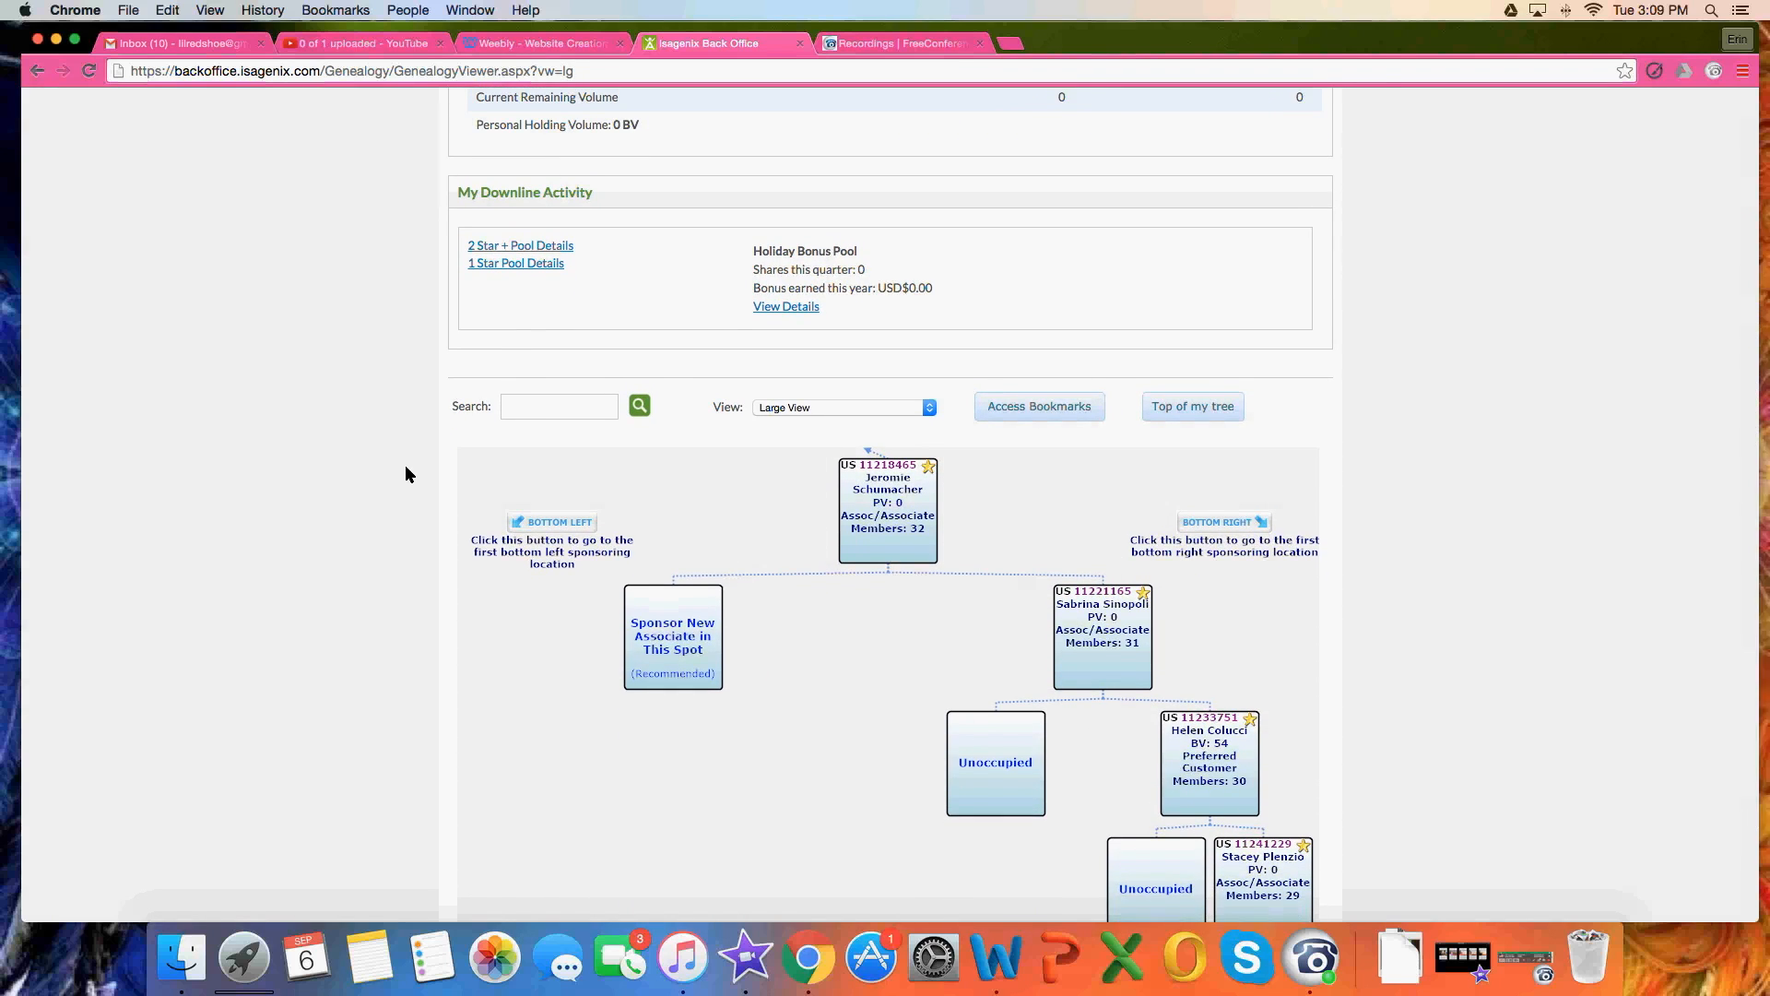
scroll(406, 474, "down", 1)
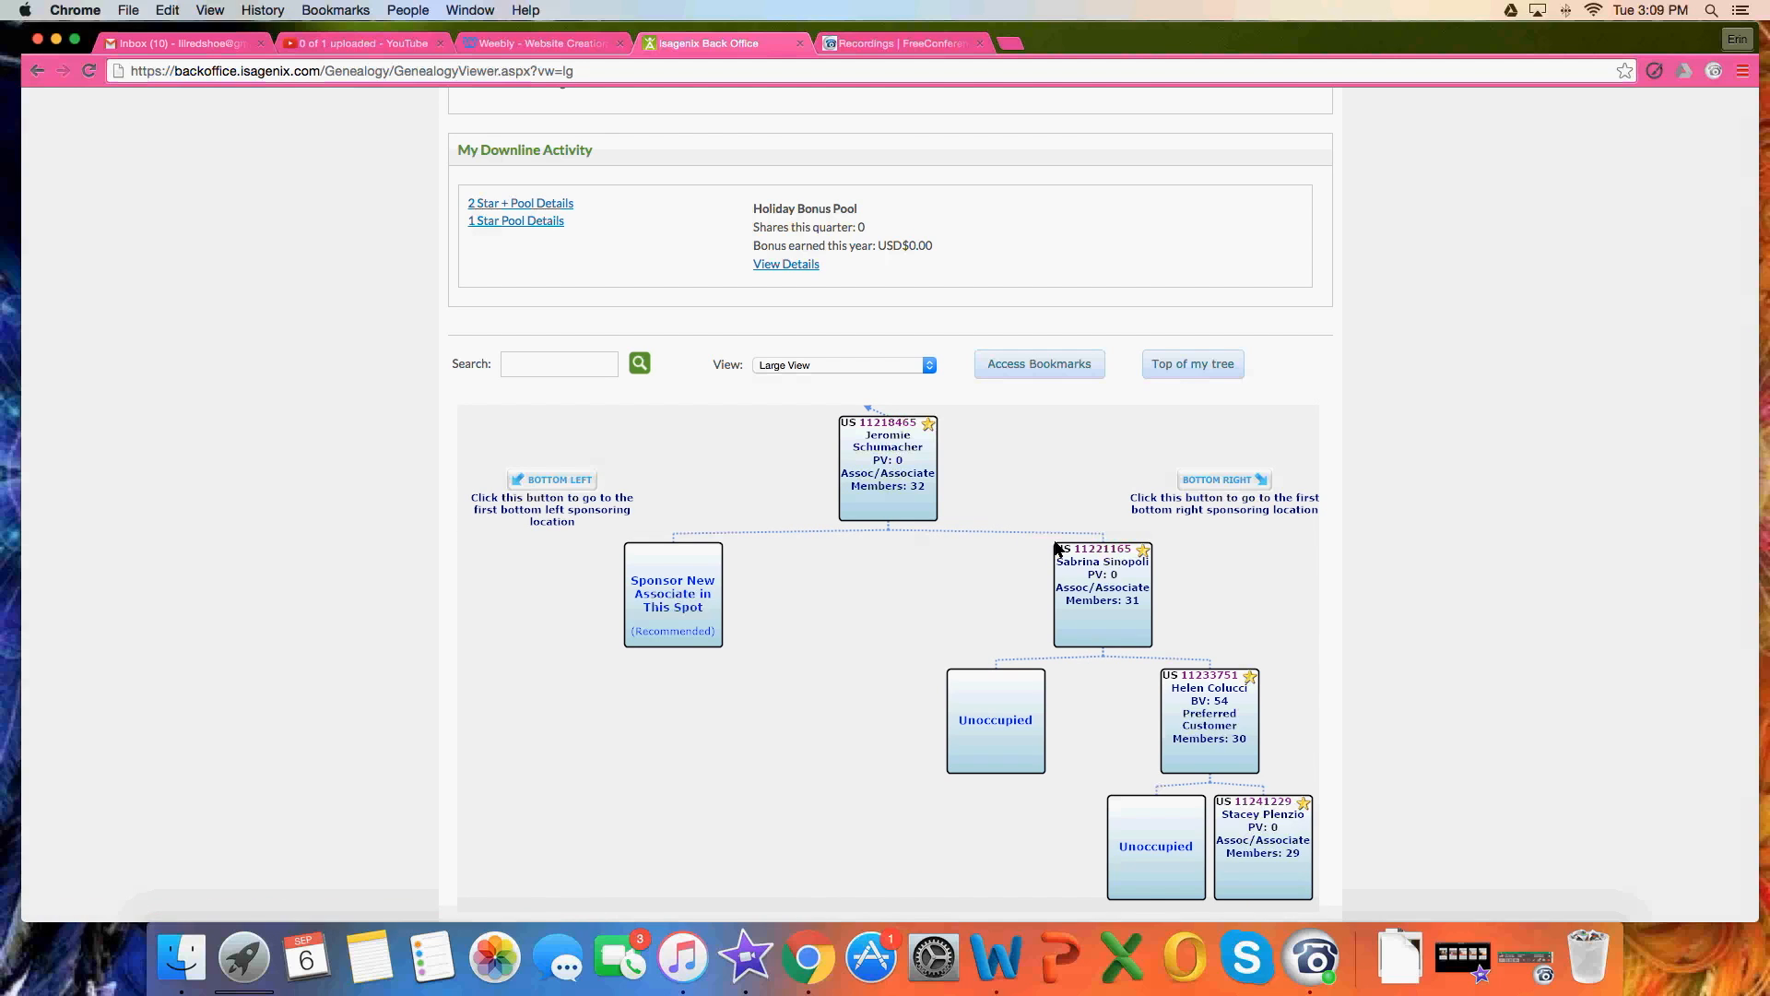
scroll(1164, 666, "up", 1)
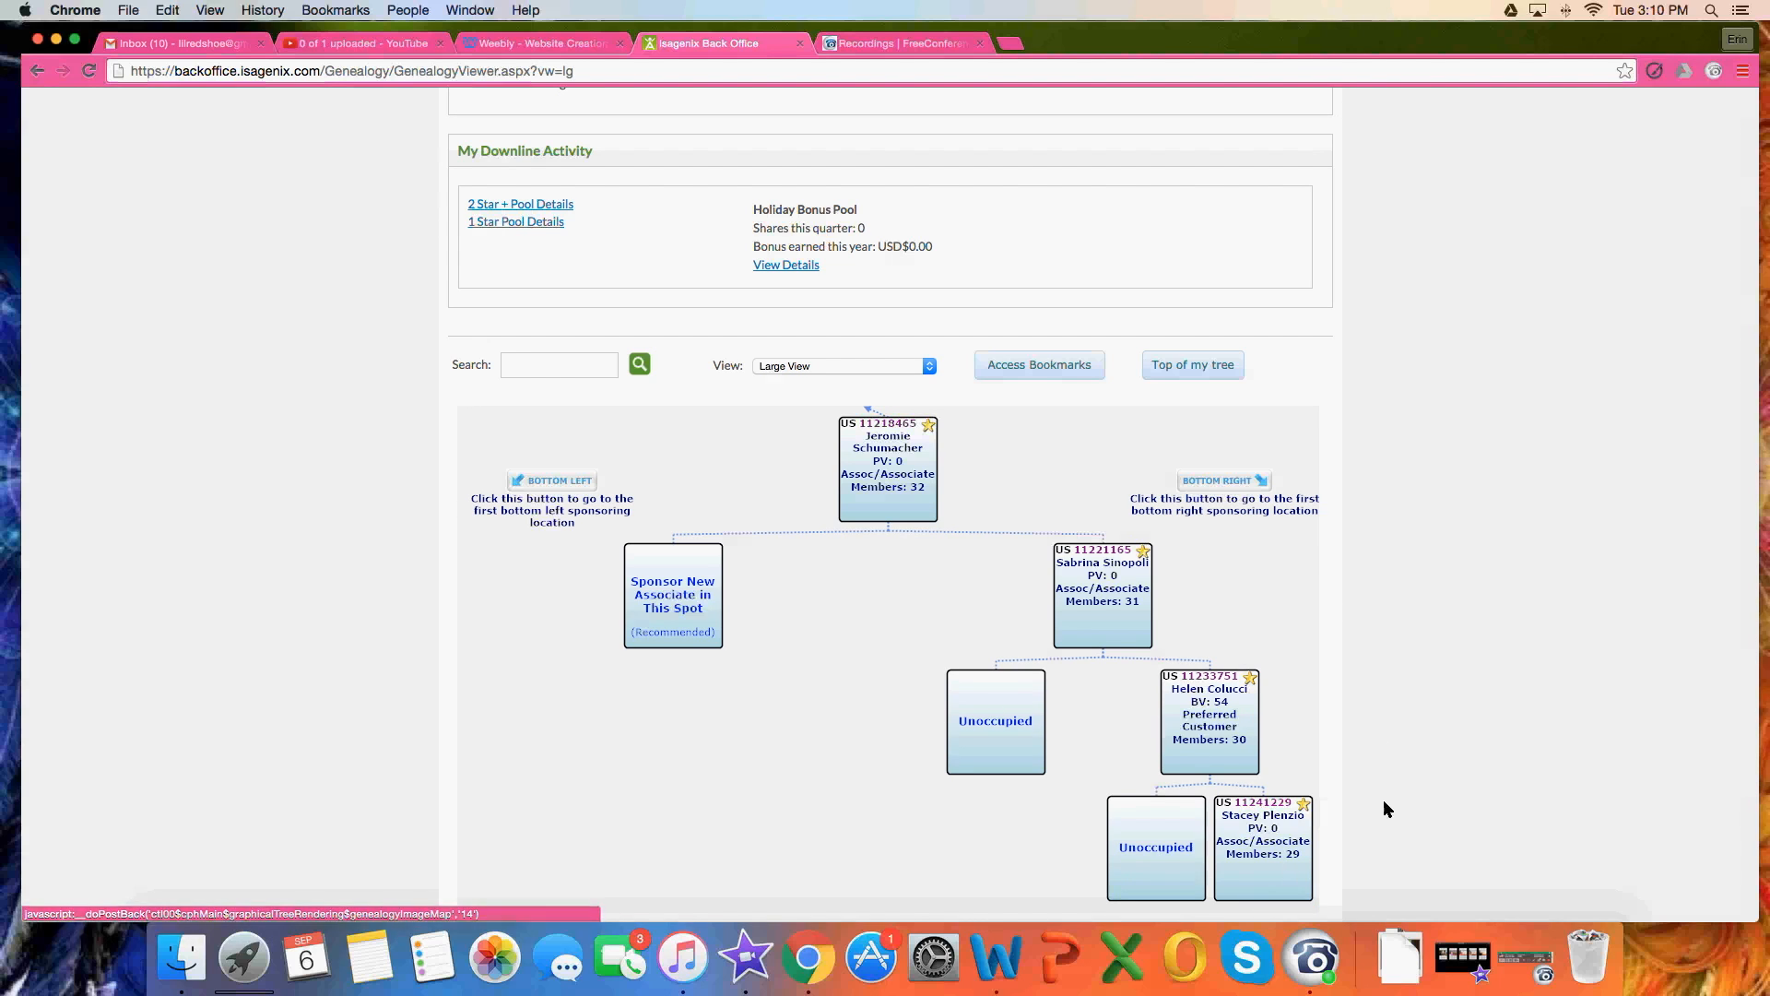
left_click(1224, 484)
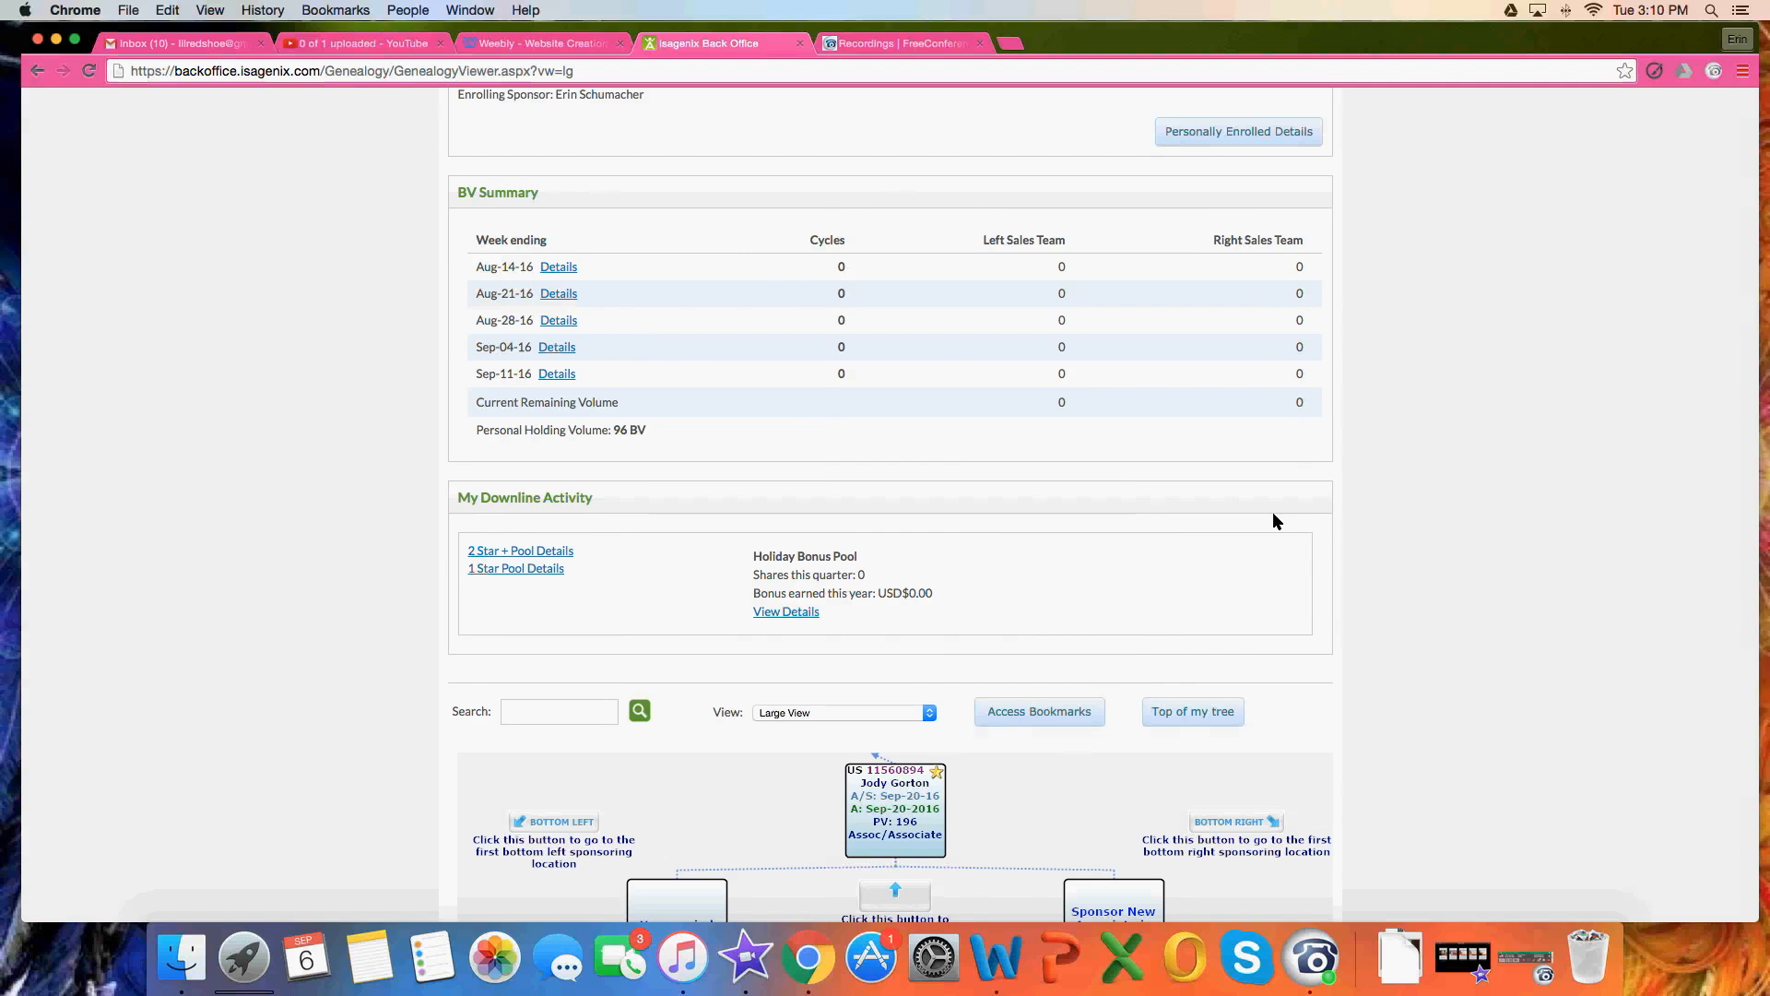
scroll(1272, 512, "down", 5)
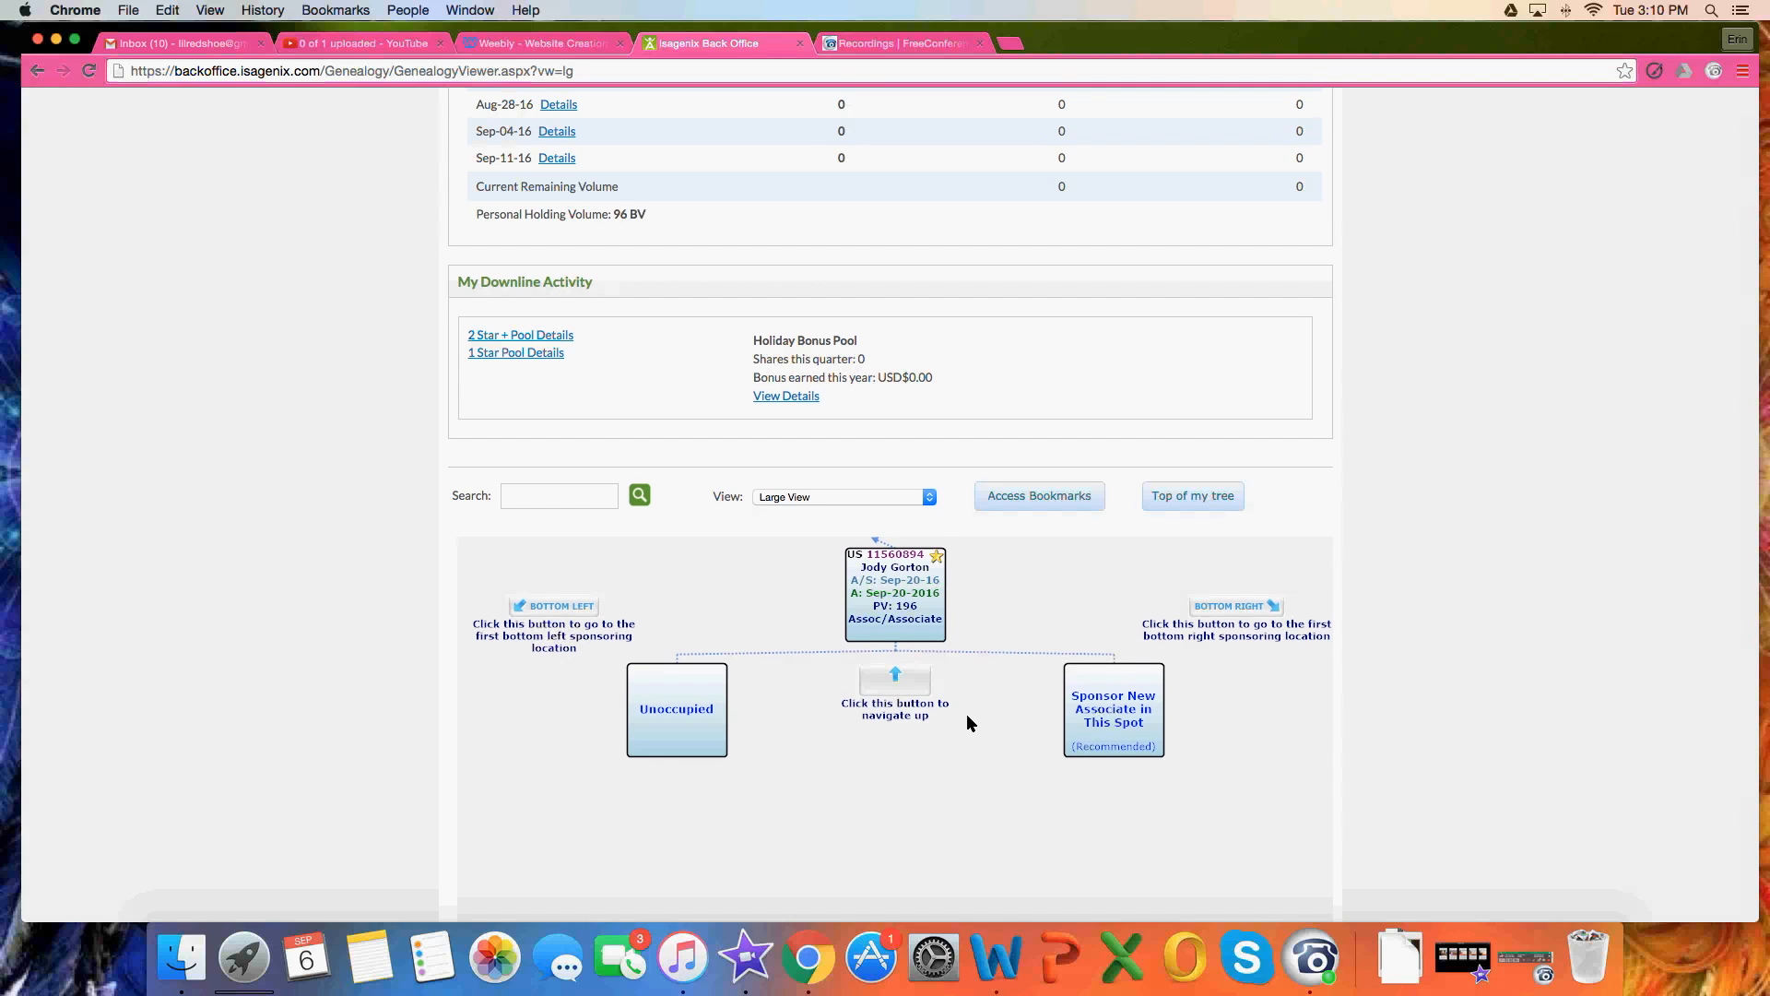
scroll(967, 714, "down", 2)
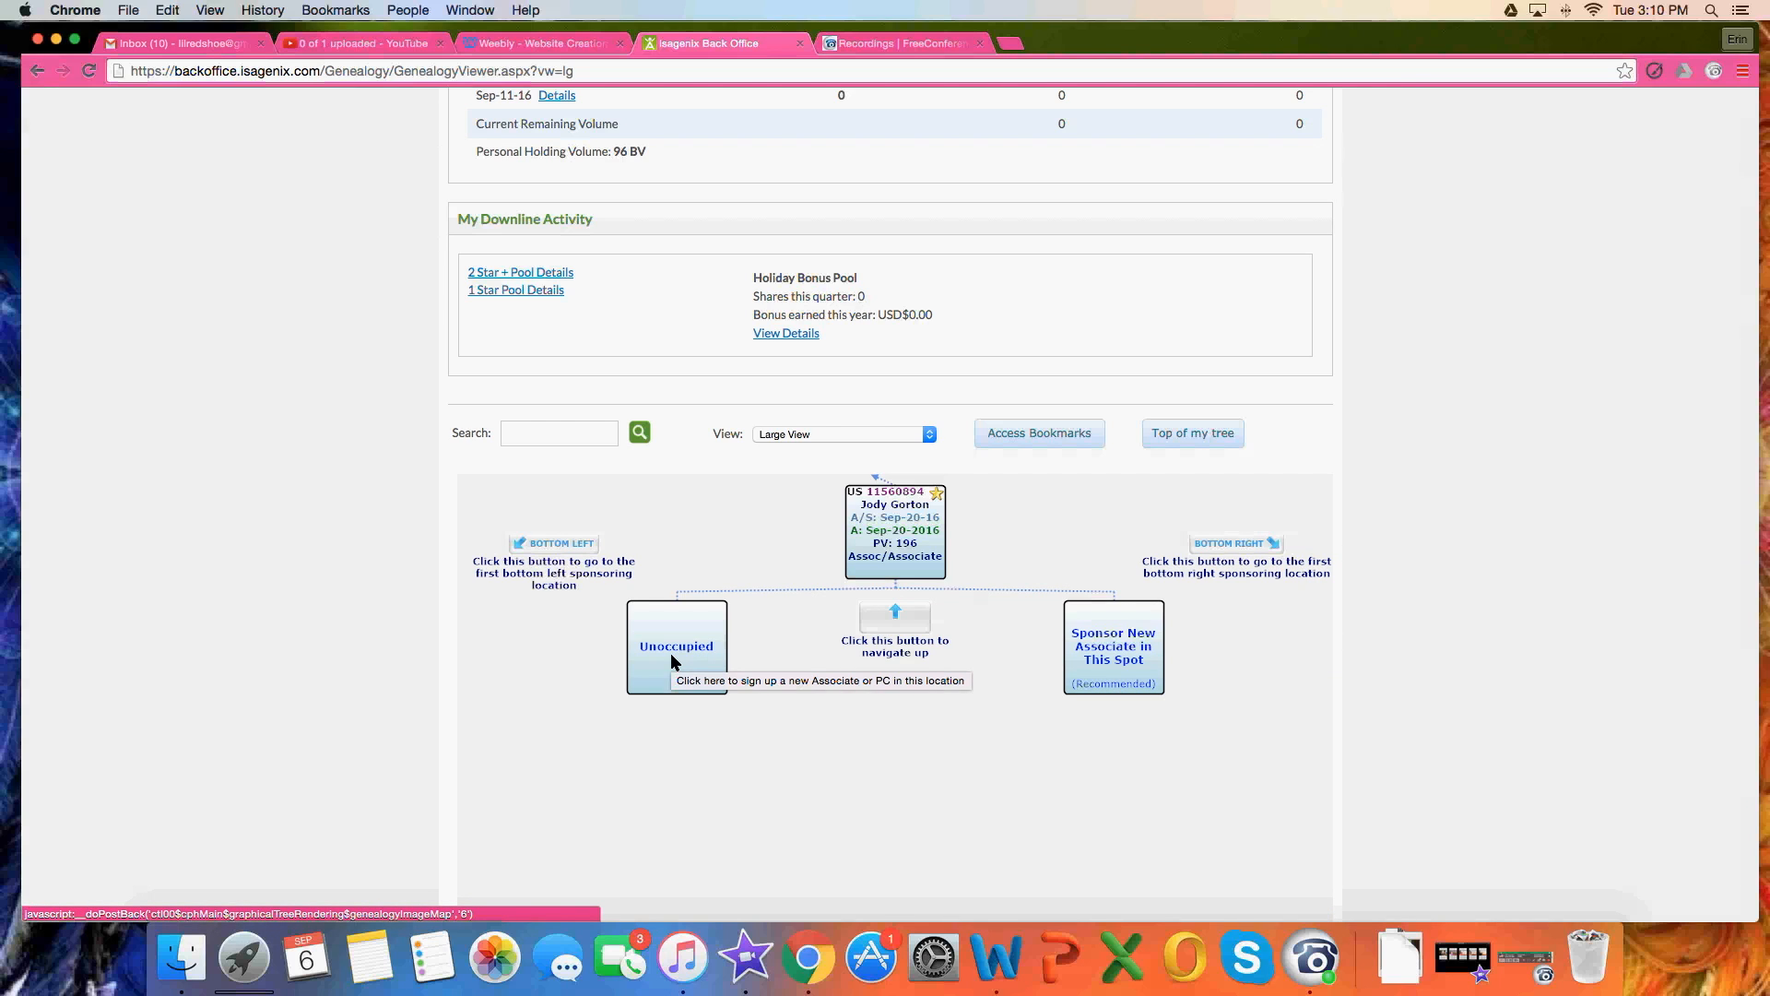
left_click(1121, 648)
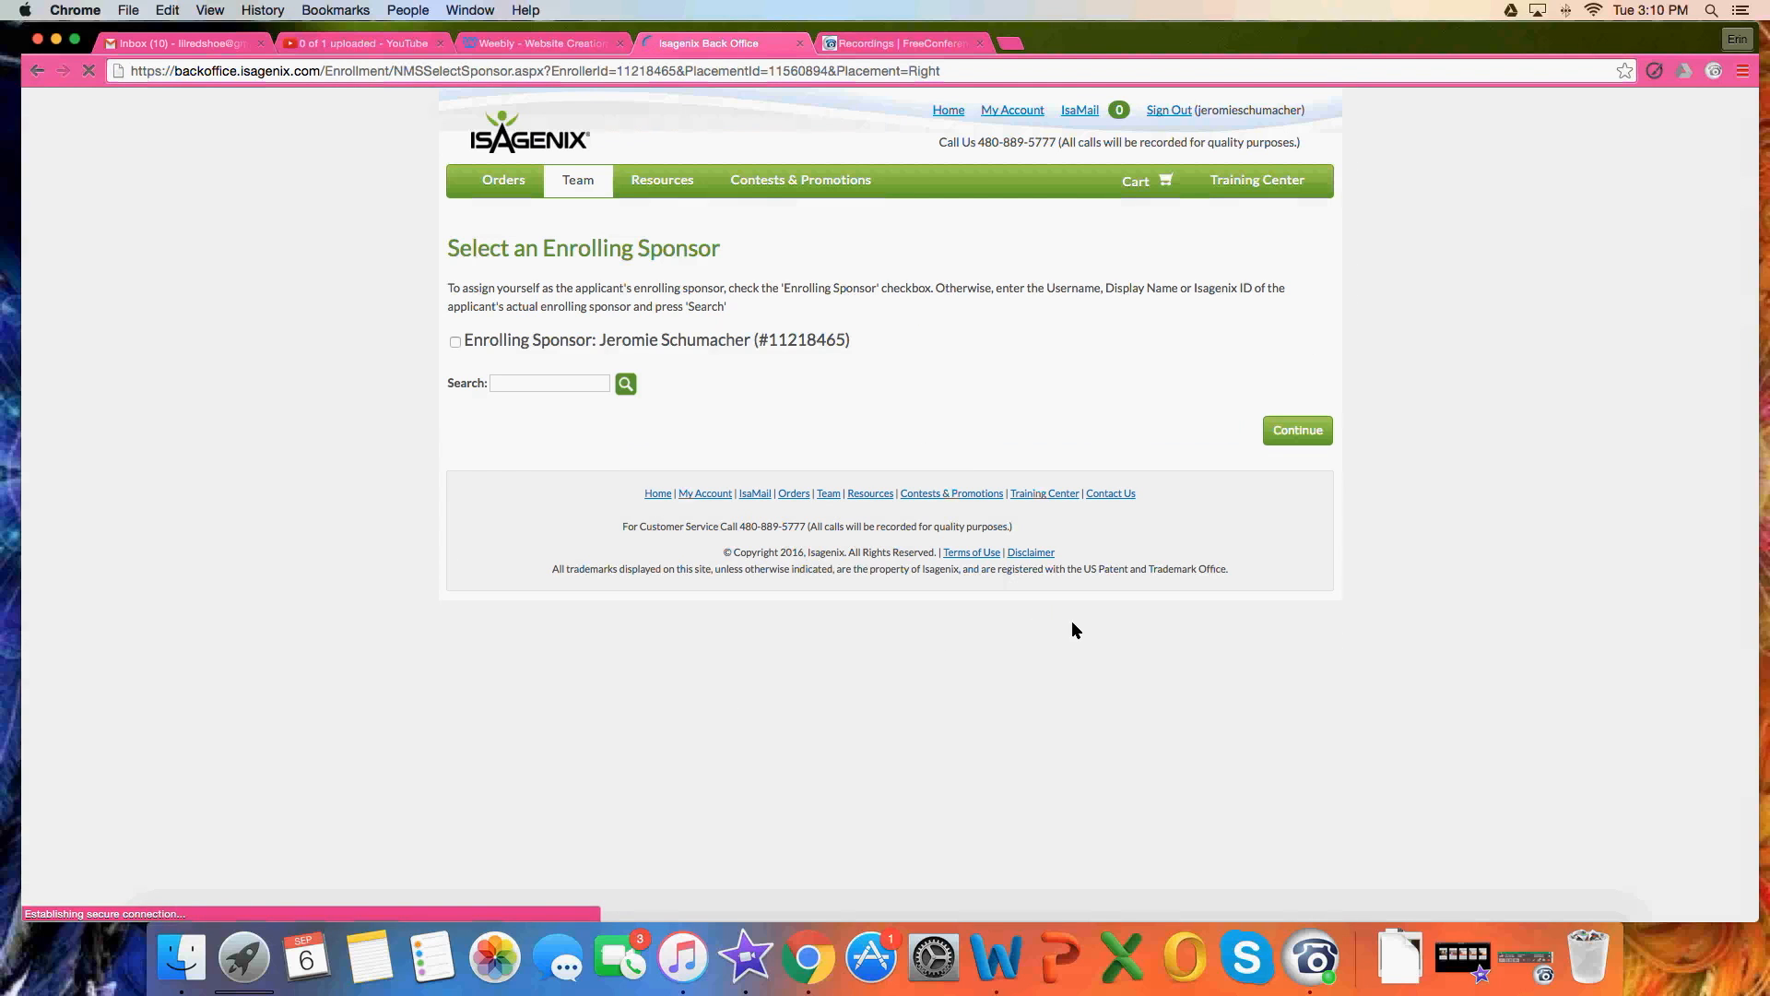
- Assign the account holder as enrolling sponsor, with United States as the country and the recommended Associate Autoship enrollment
left_click(455, 342)
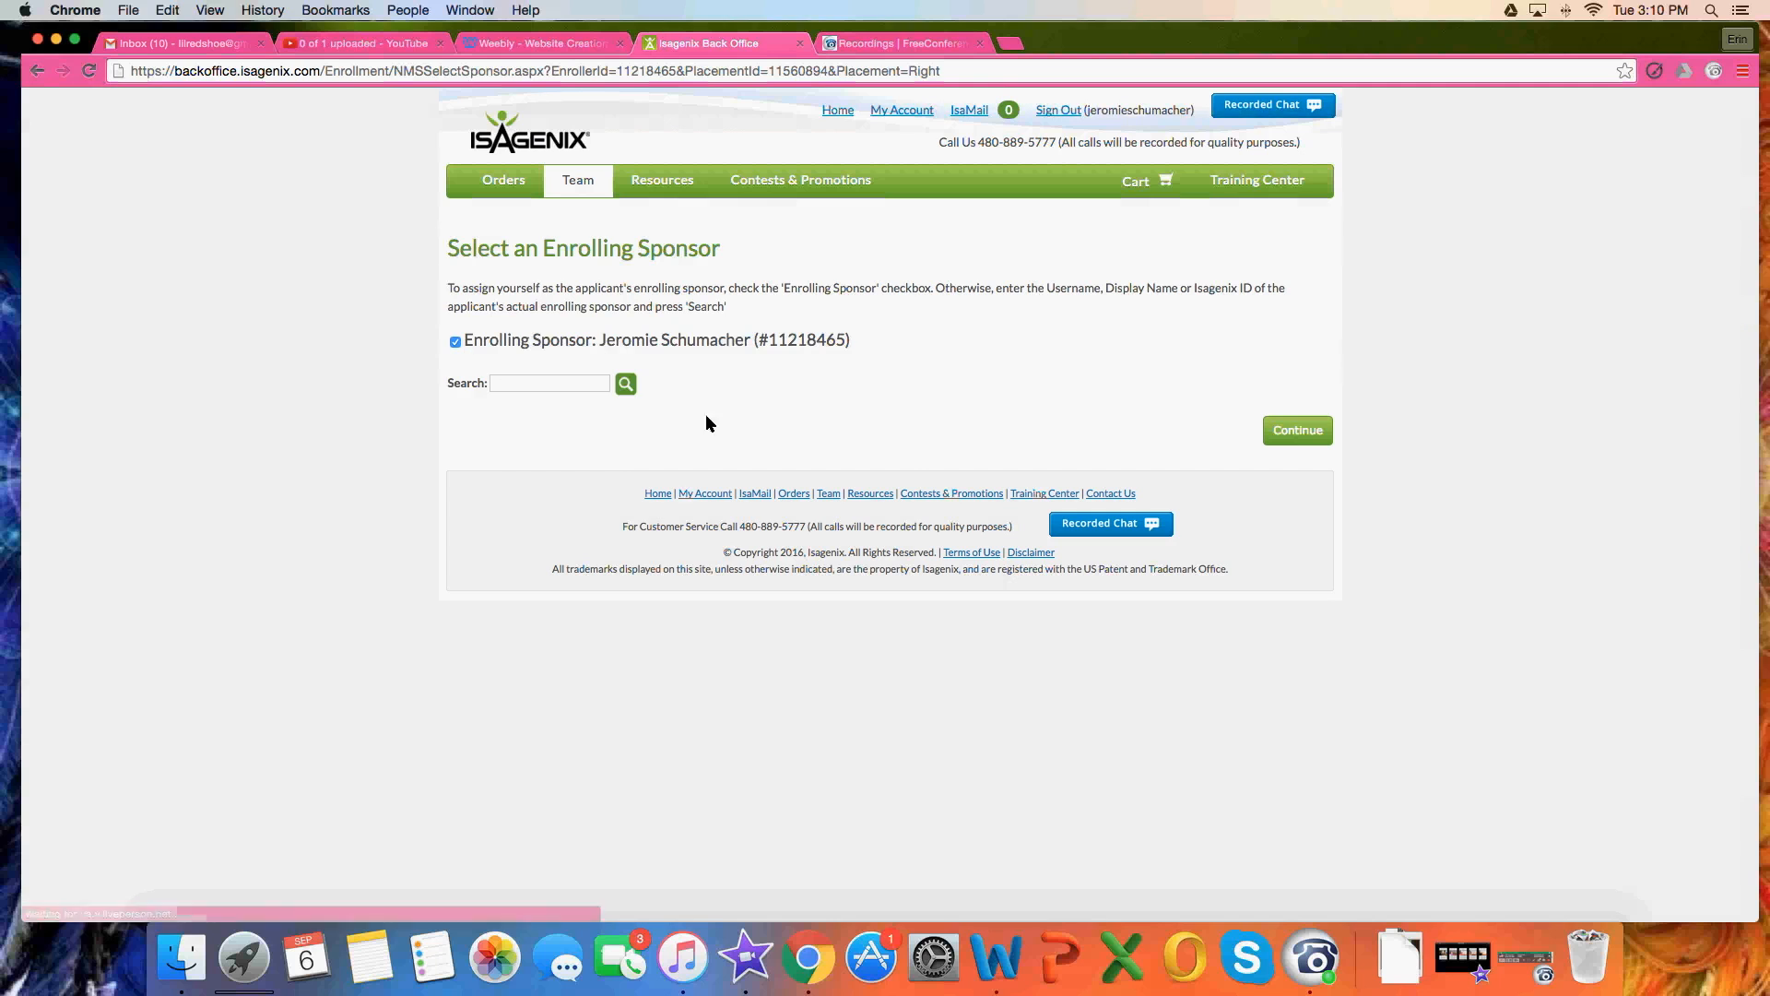
left_click(1296, 430)
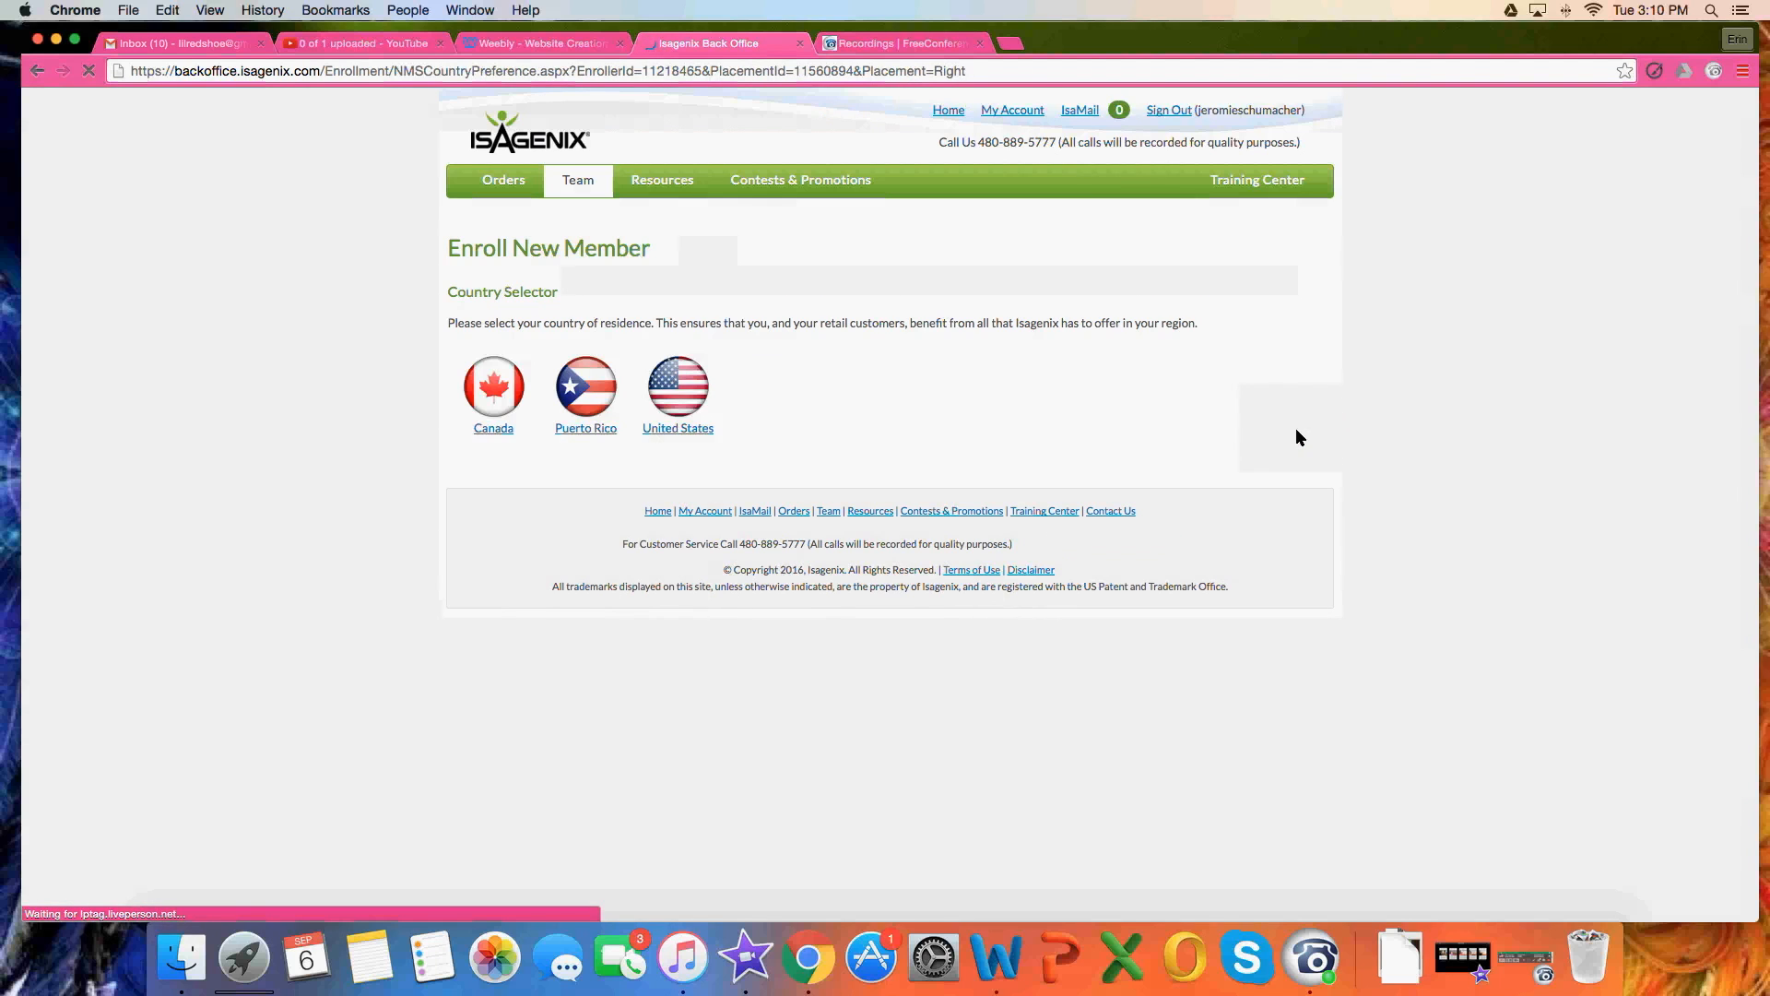
left_click(678, 386)
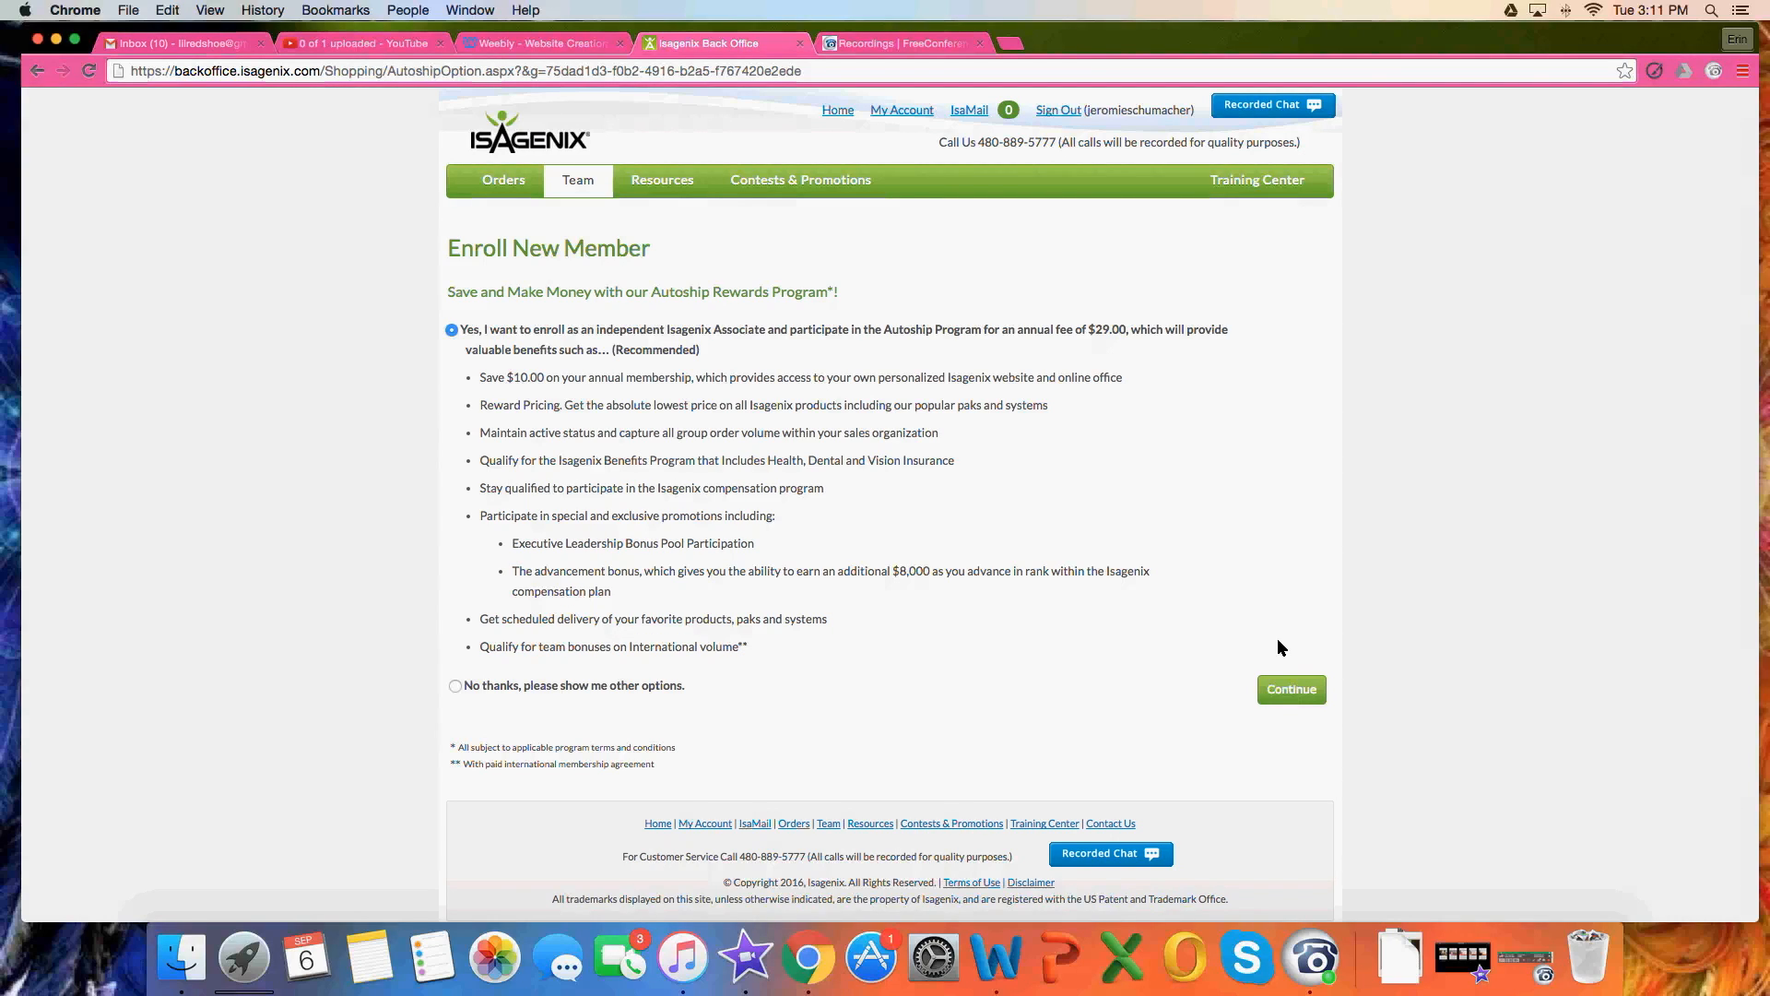
left_click(1293, 687)
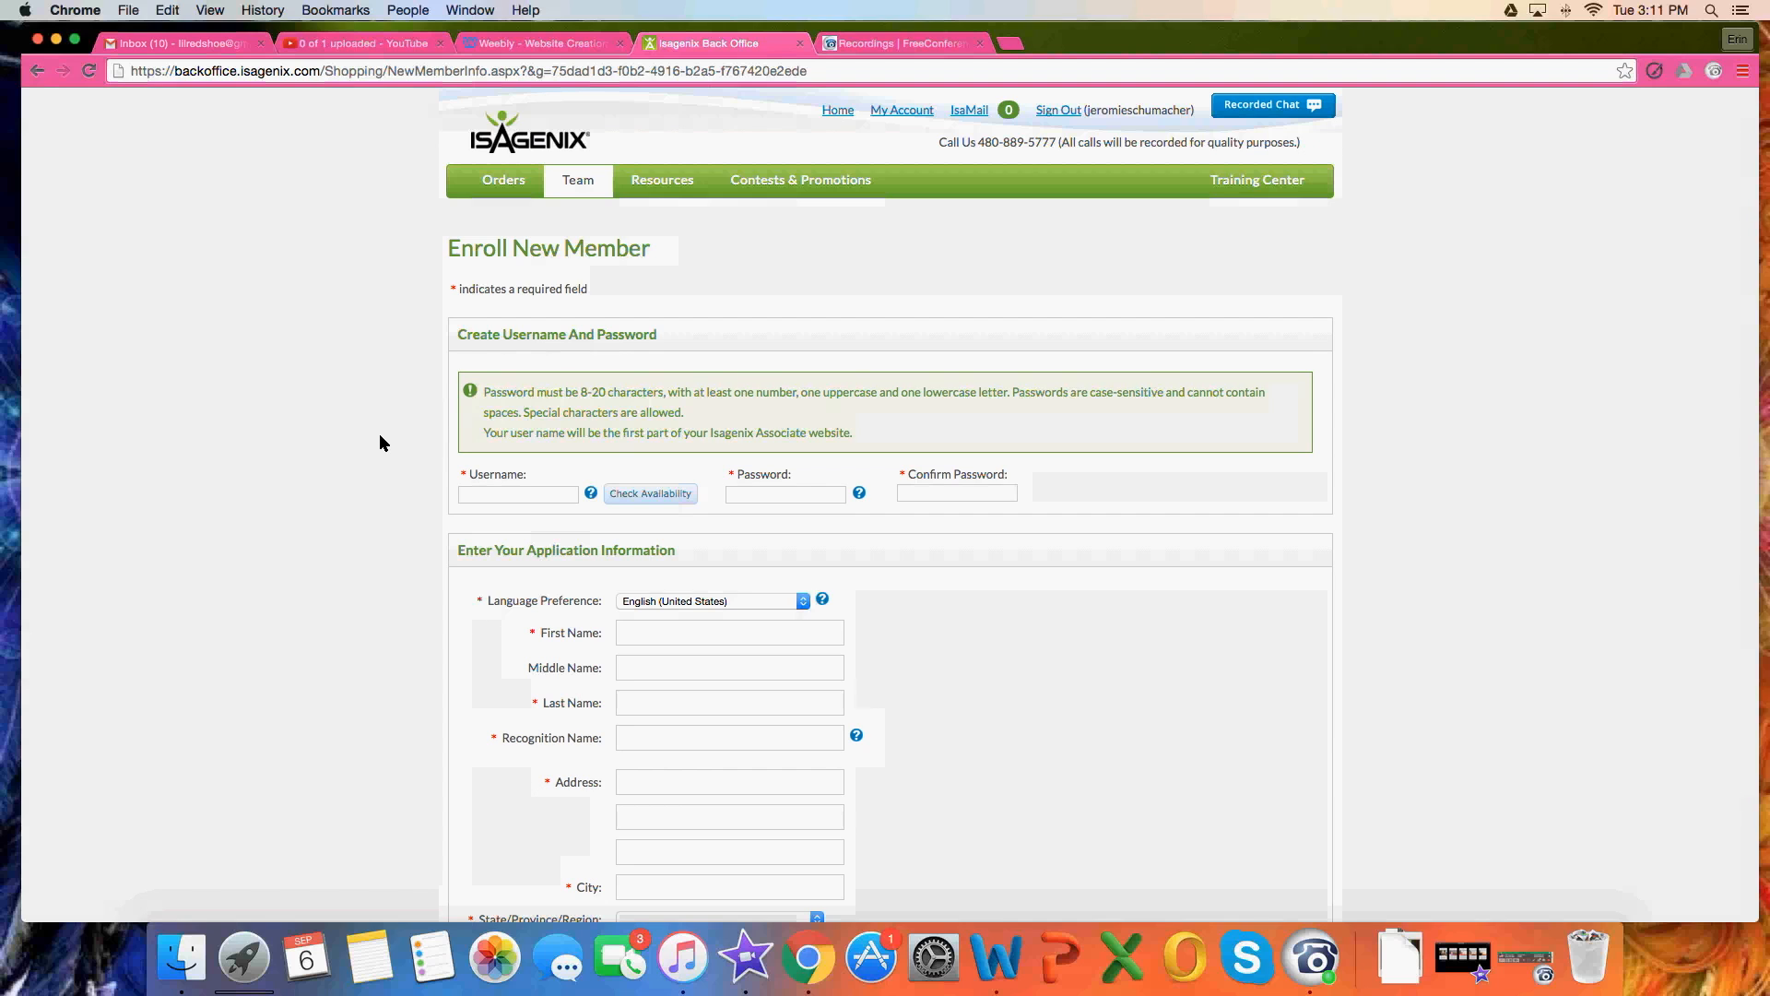
- Examine the username and password fields on the new member form, including the availability check and password requirements
scroll(379, 433, "down", 2)
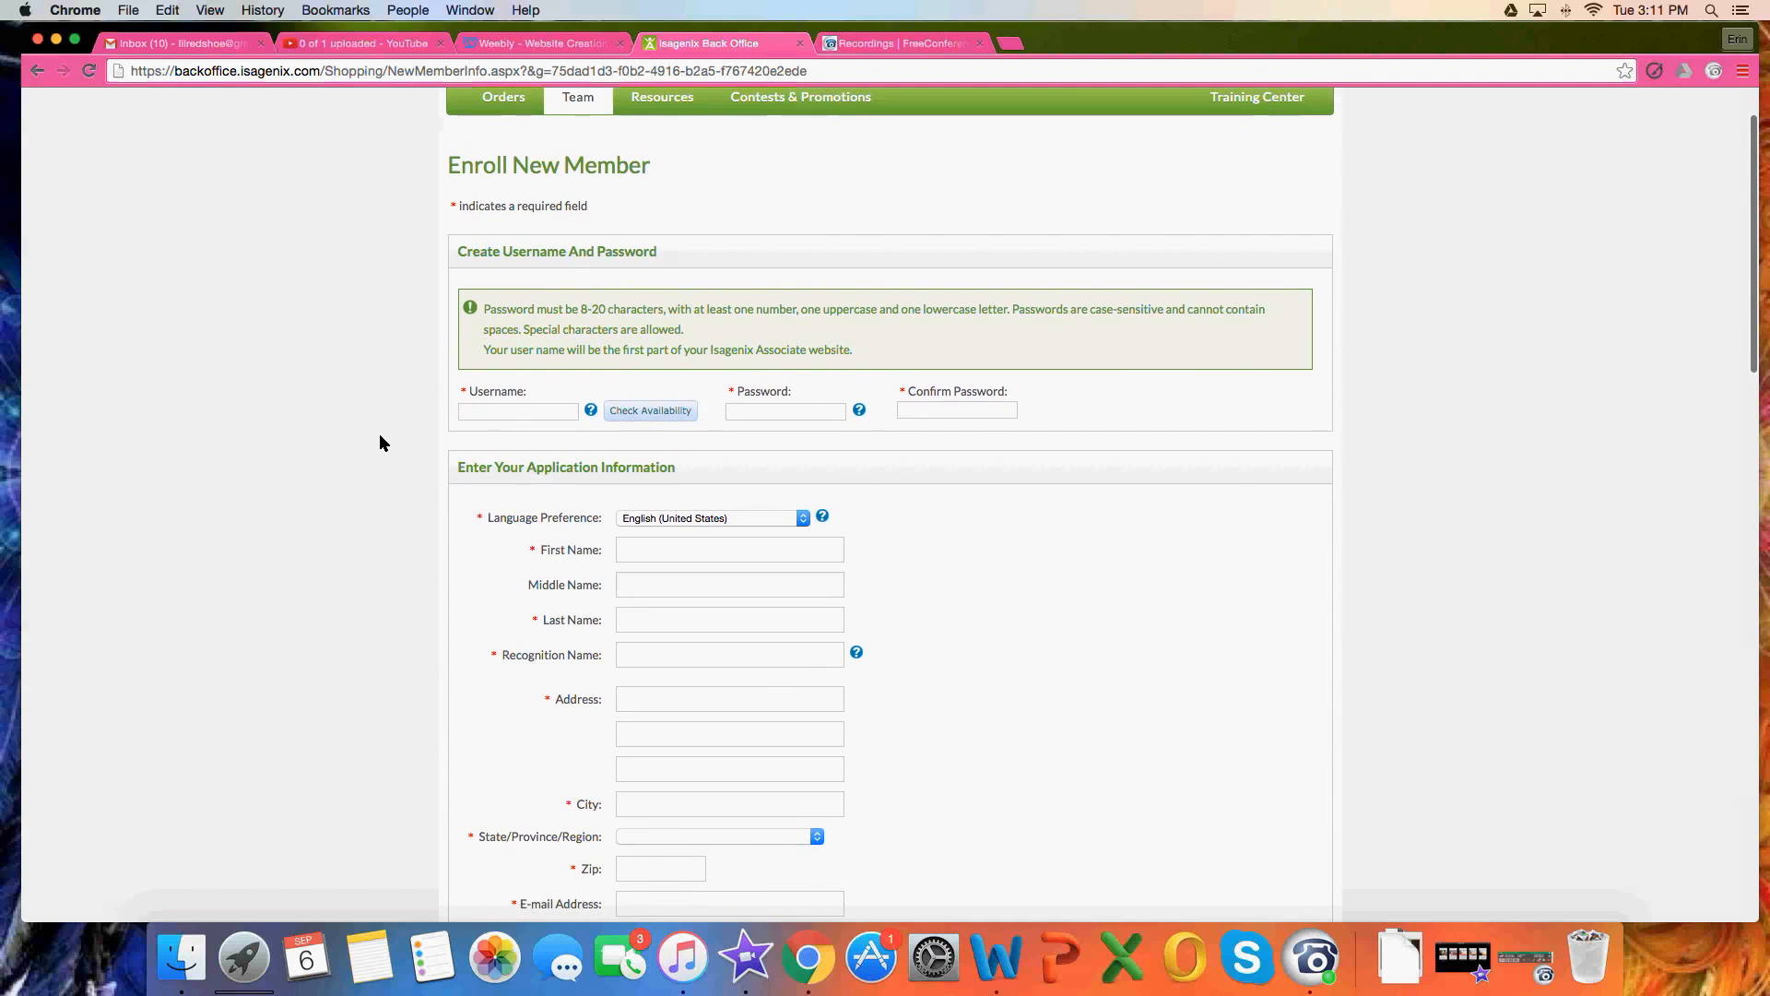
left_click(488, 411)
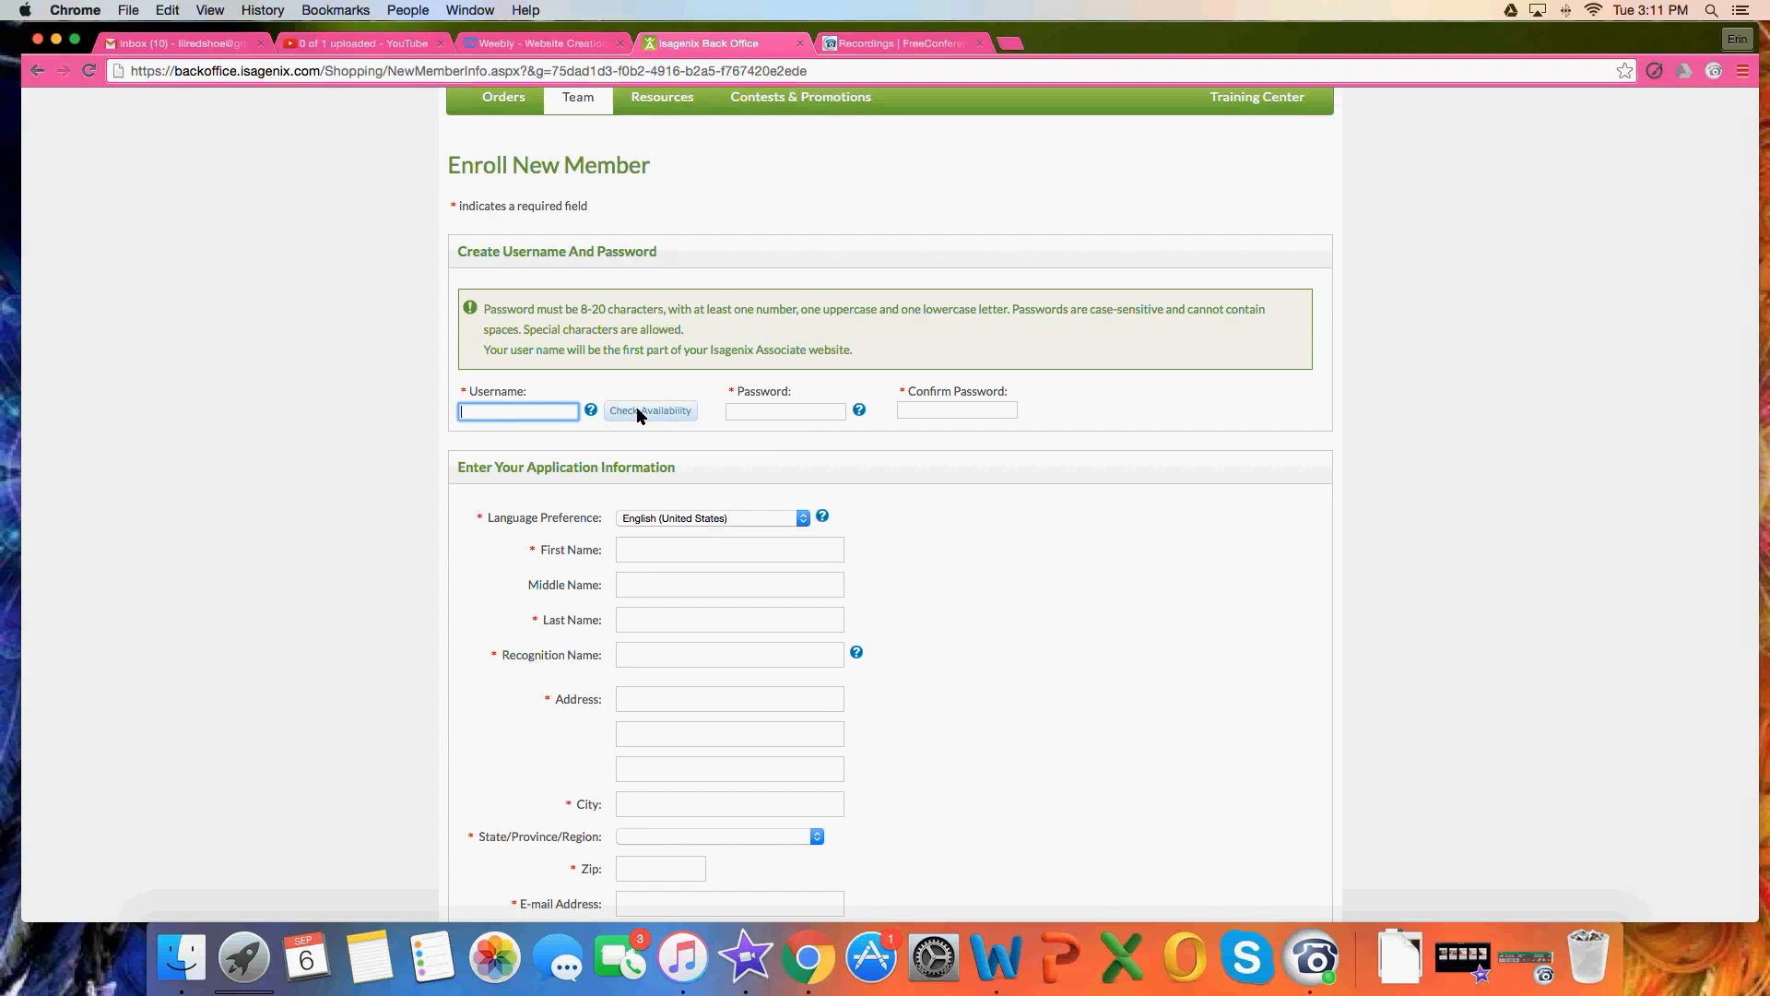
left_click(787, 412)
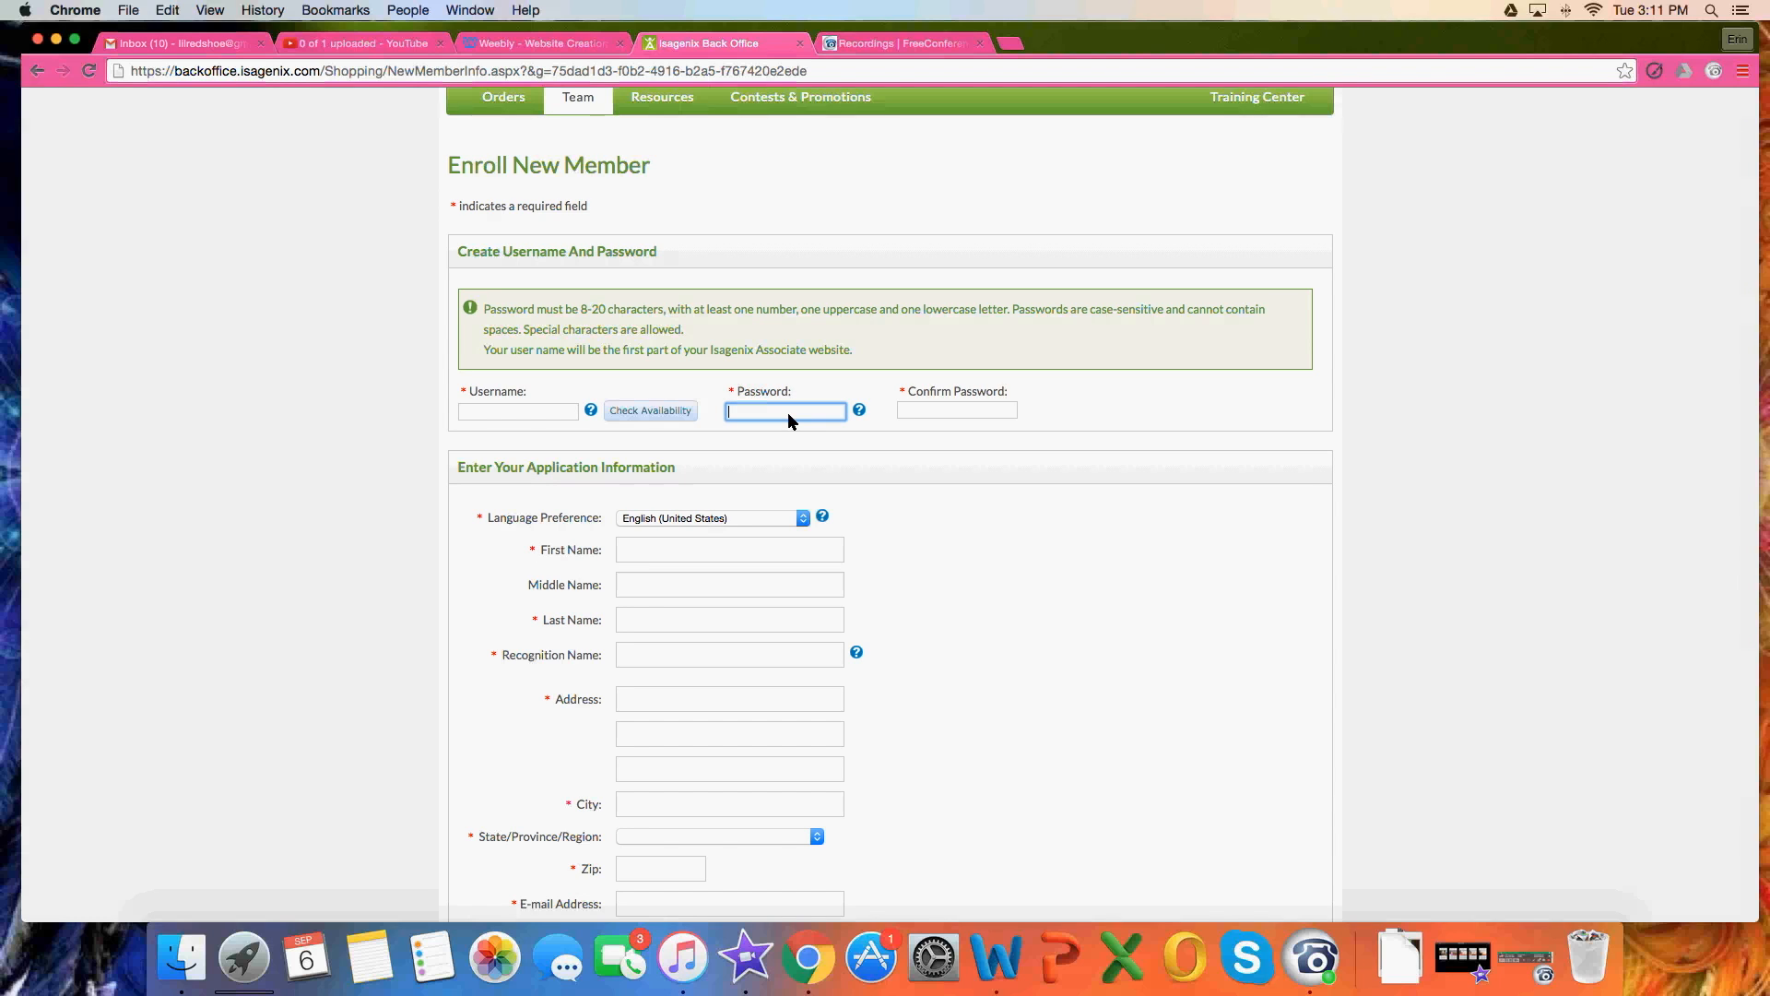
left_click(380, 468)
scroll(380, 467, "up", 2)
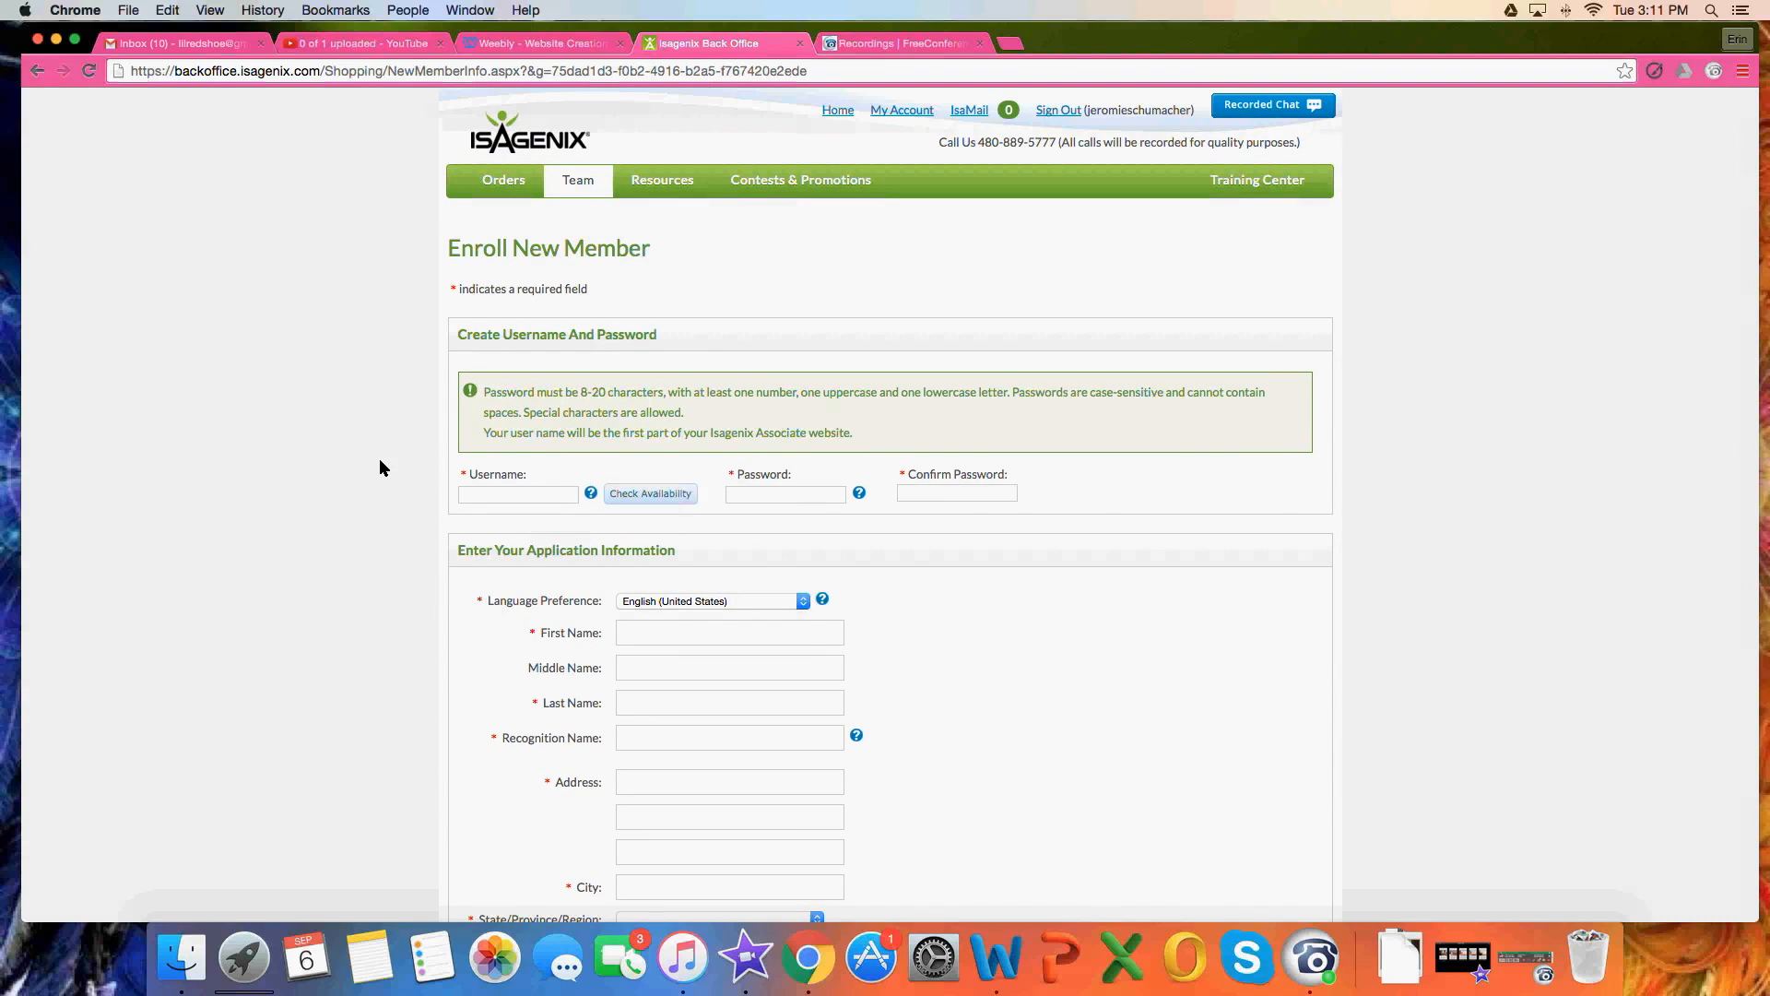
- Look over the required application information fields, from language preference and name to date of birth and SSN
scroll(380, 468, "down", 2)
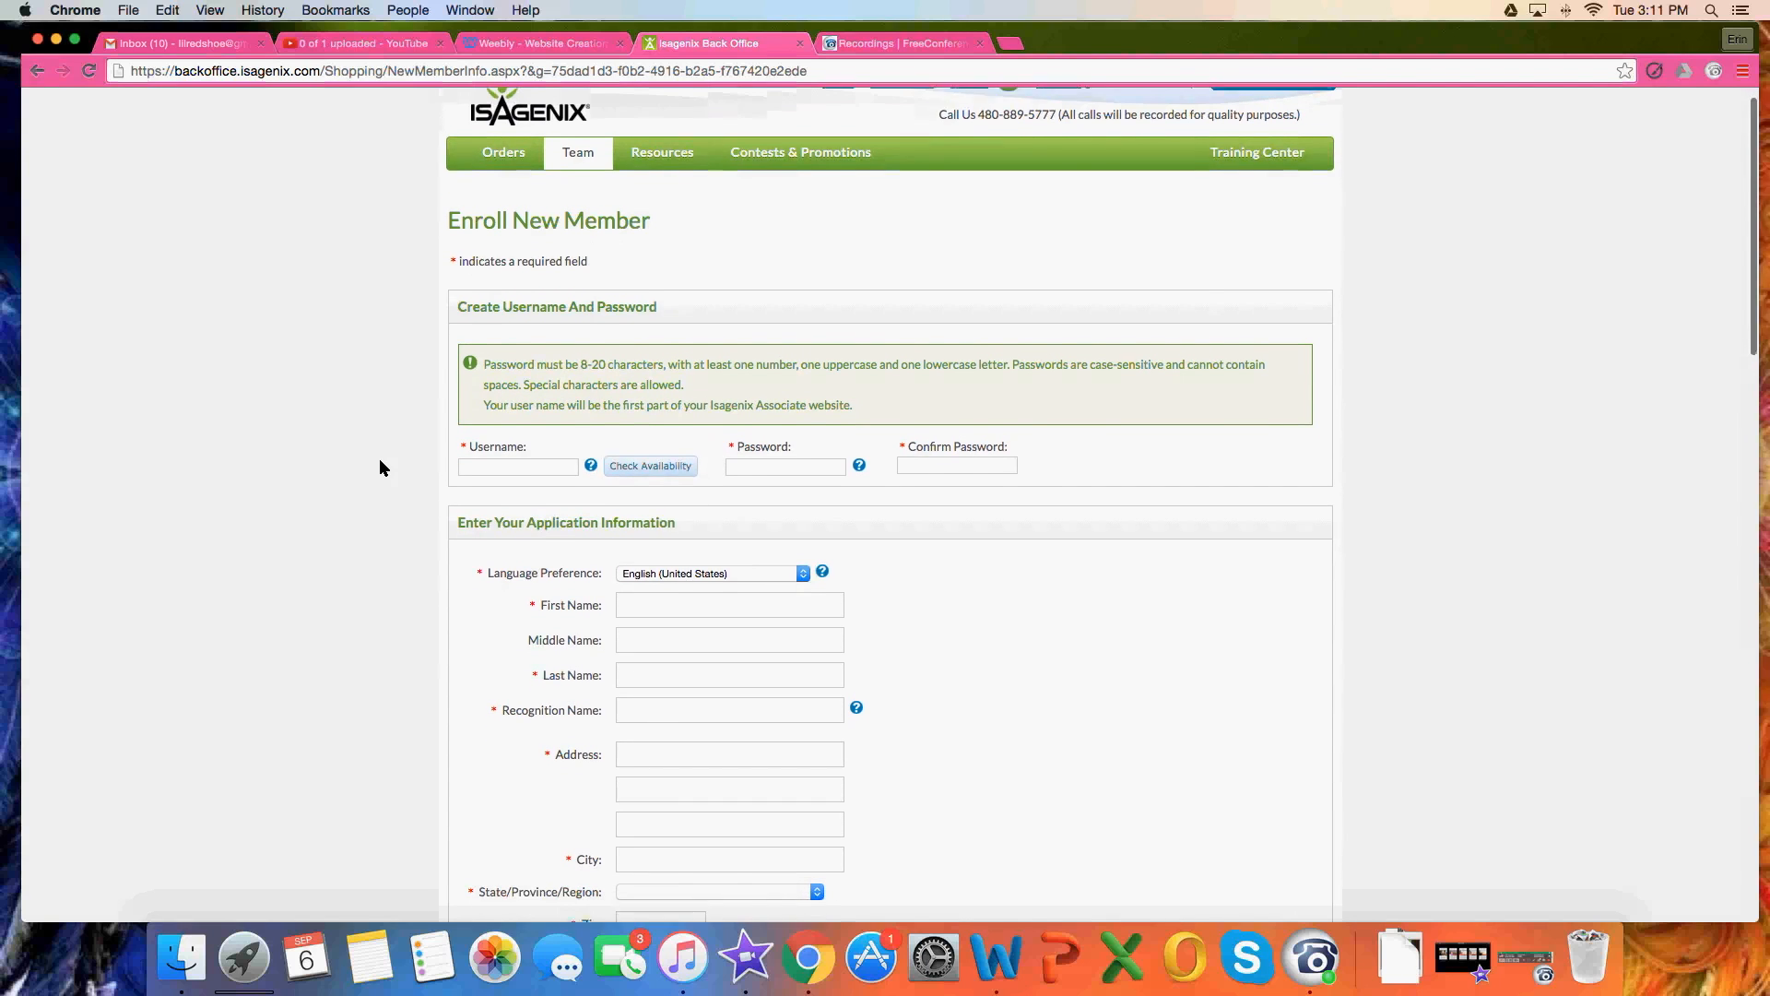
scroll(380, 467, "down", 2)
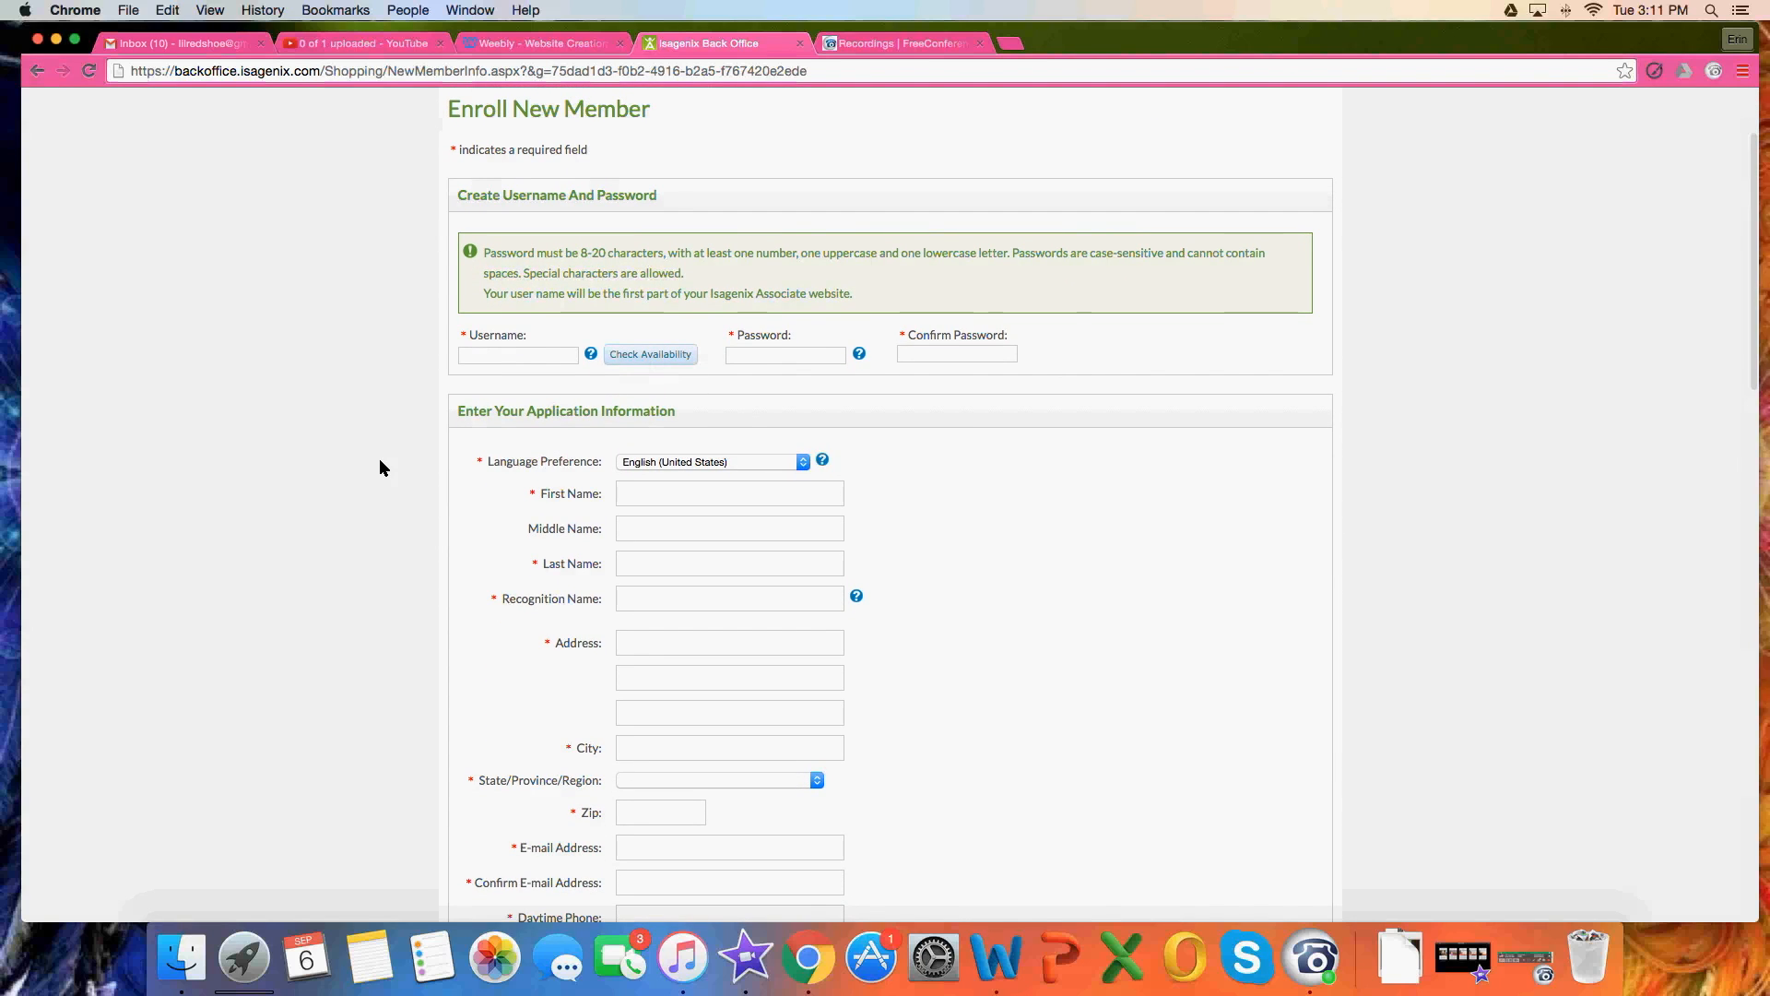
scroll(380, 461, "down", 3)
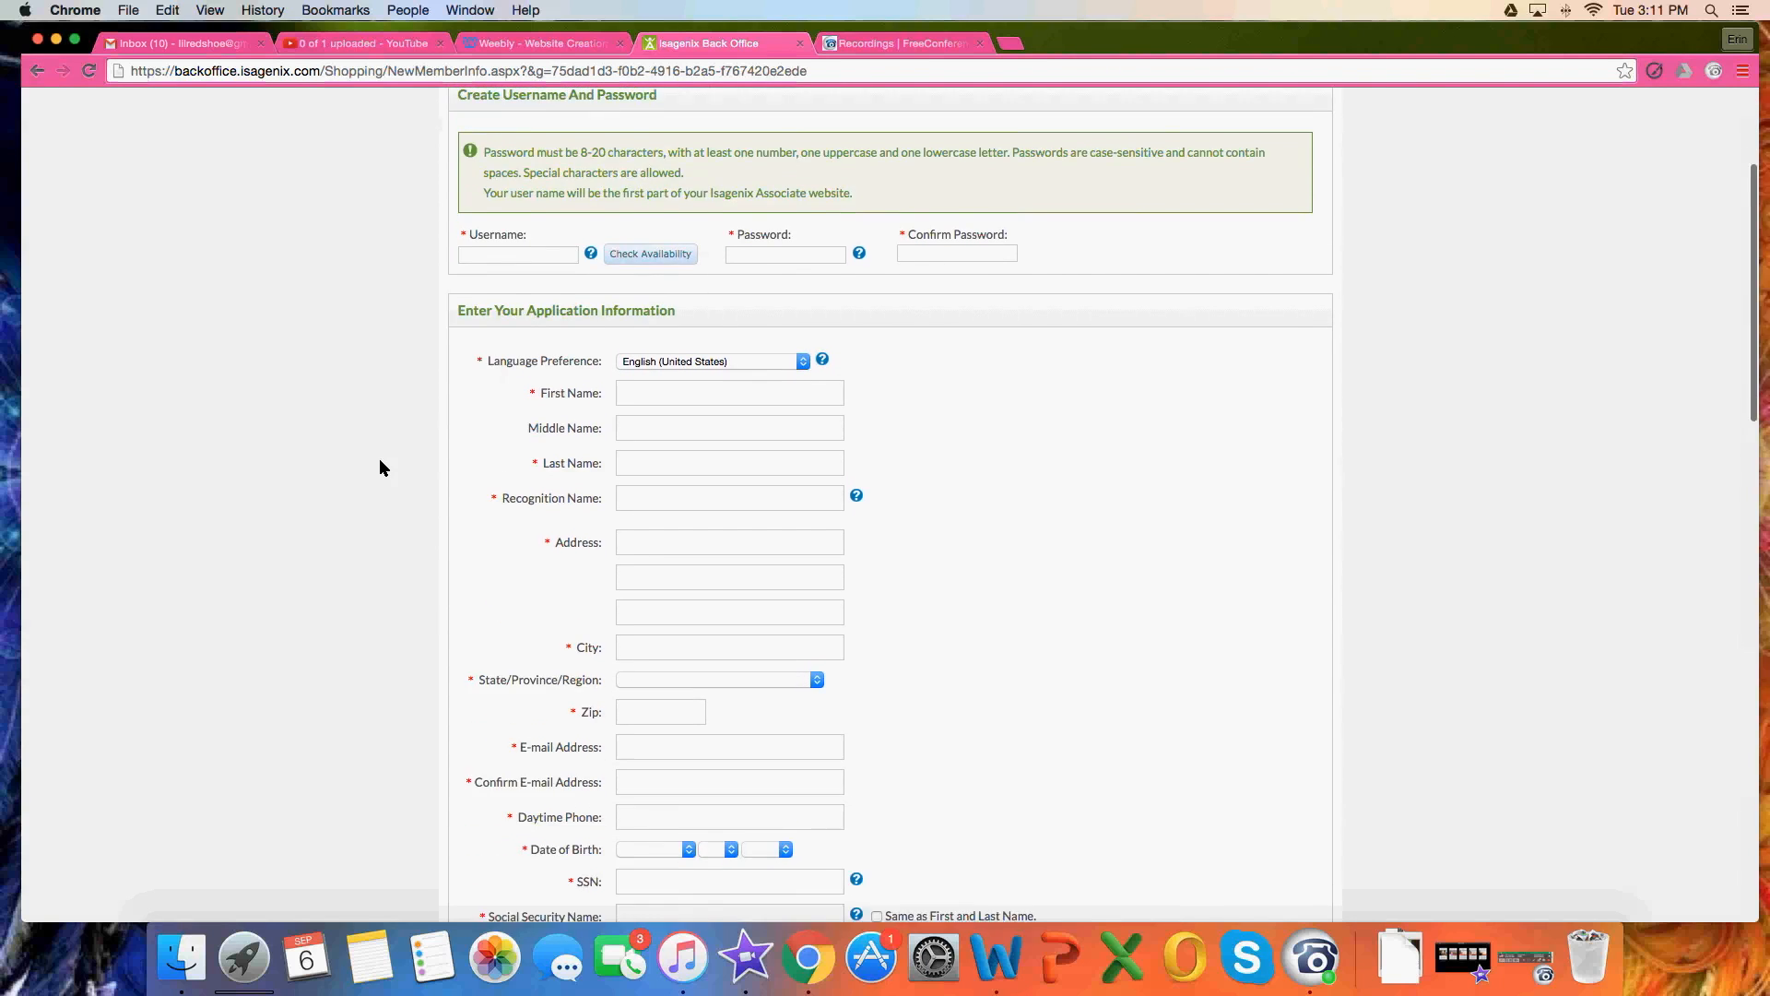
scroll(502, 470, "down", 2)
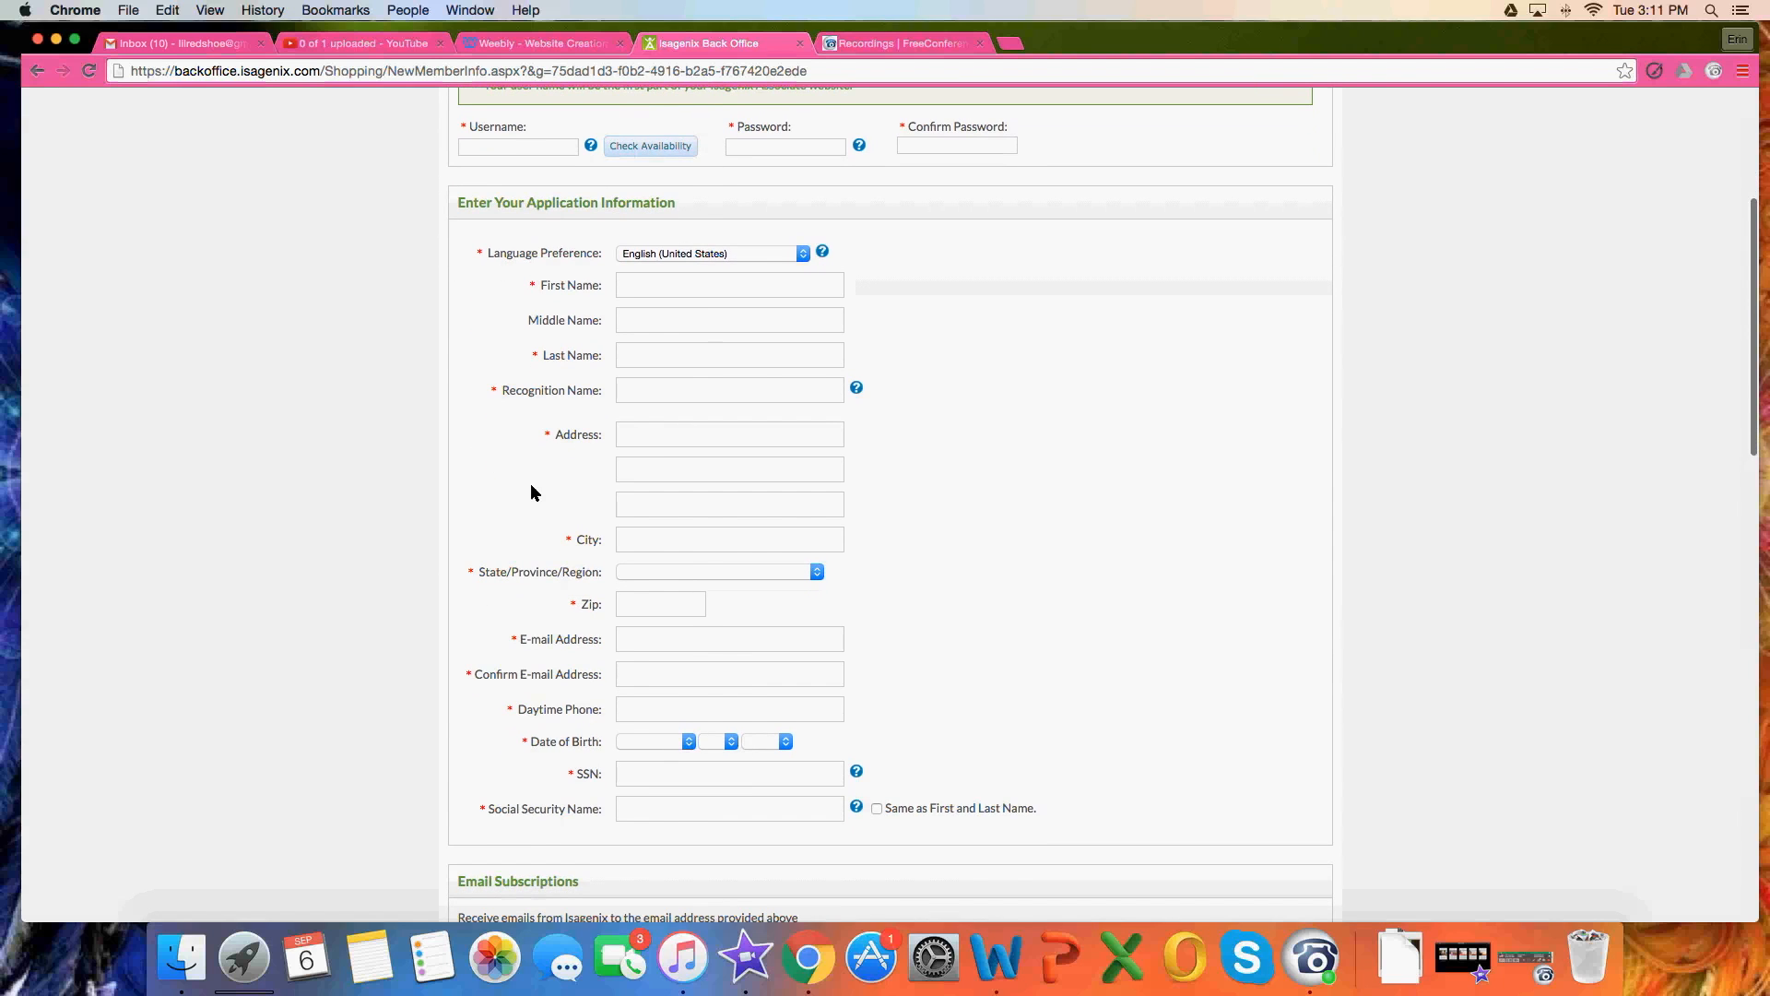
scroll(529, 483, "down", 3)
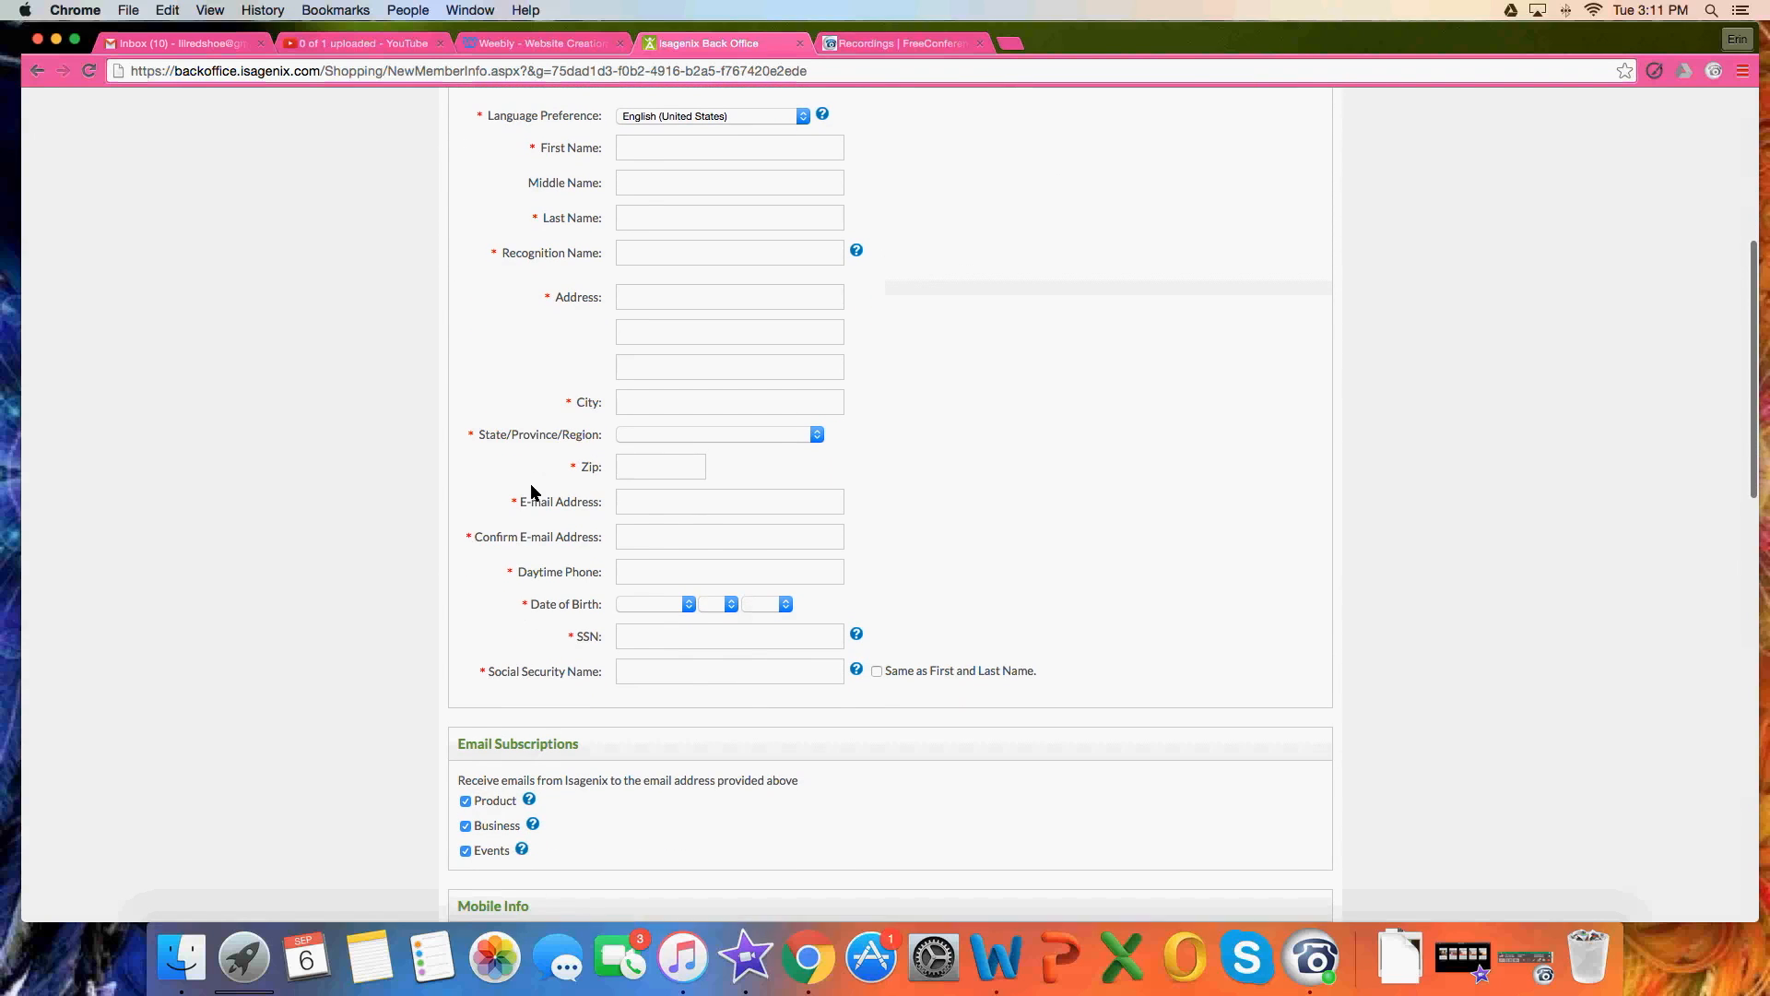
scroll(372, 476, "down", 3)
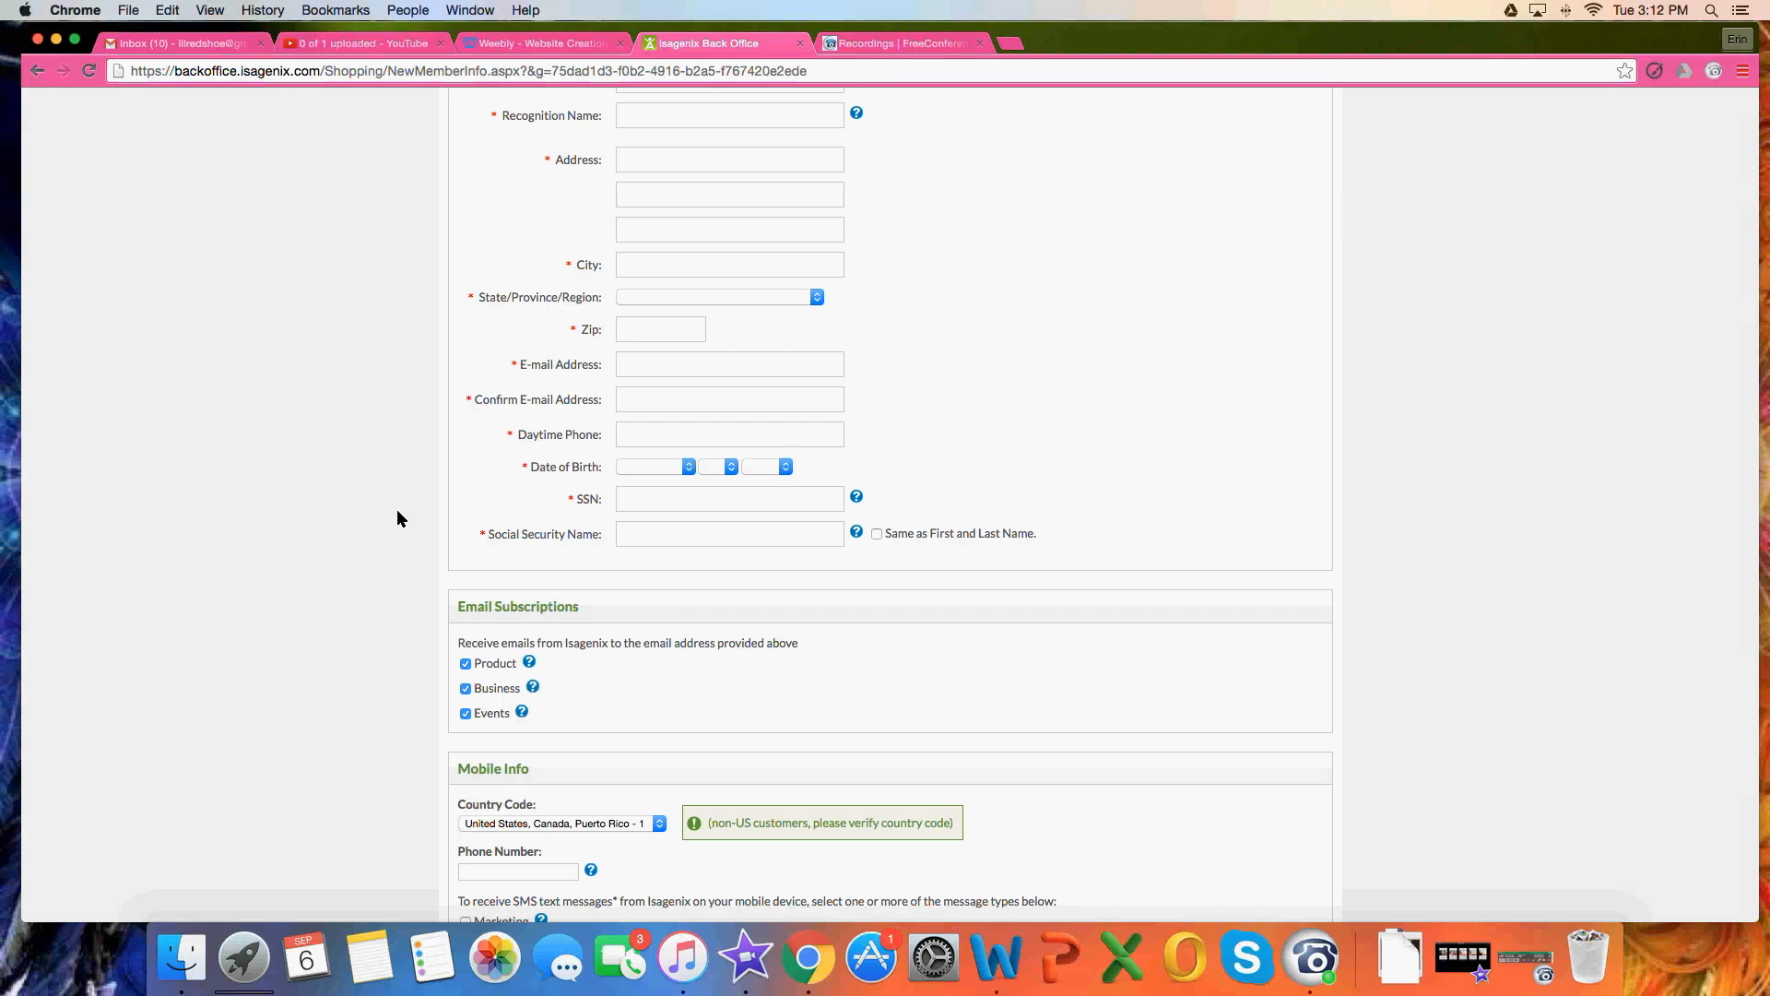
- Opt the new member out of the Product, Business and Events email subscriptions, and view the mobile, company and payout sections
scroll(398, 518, "down", 3)
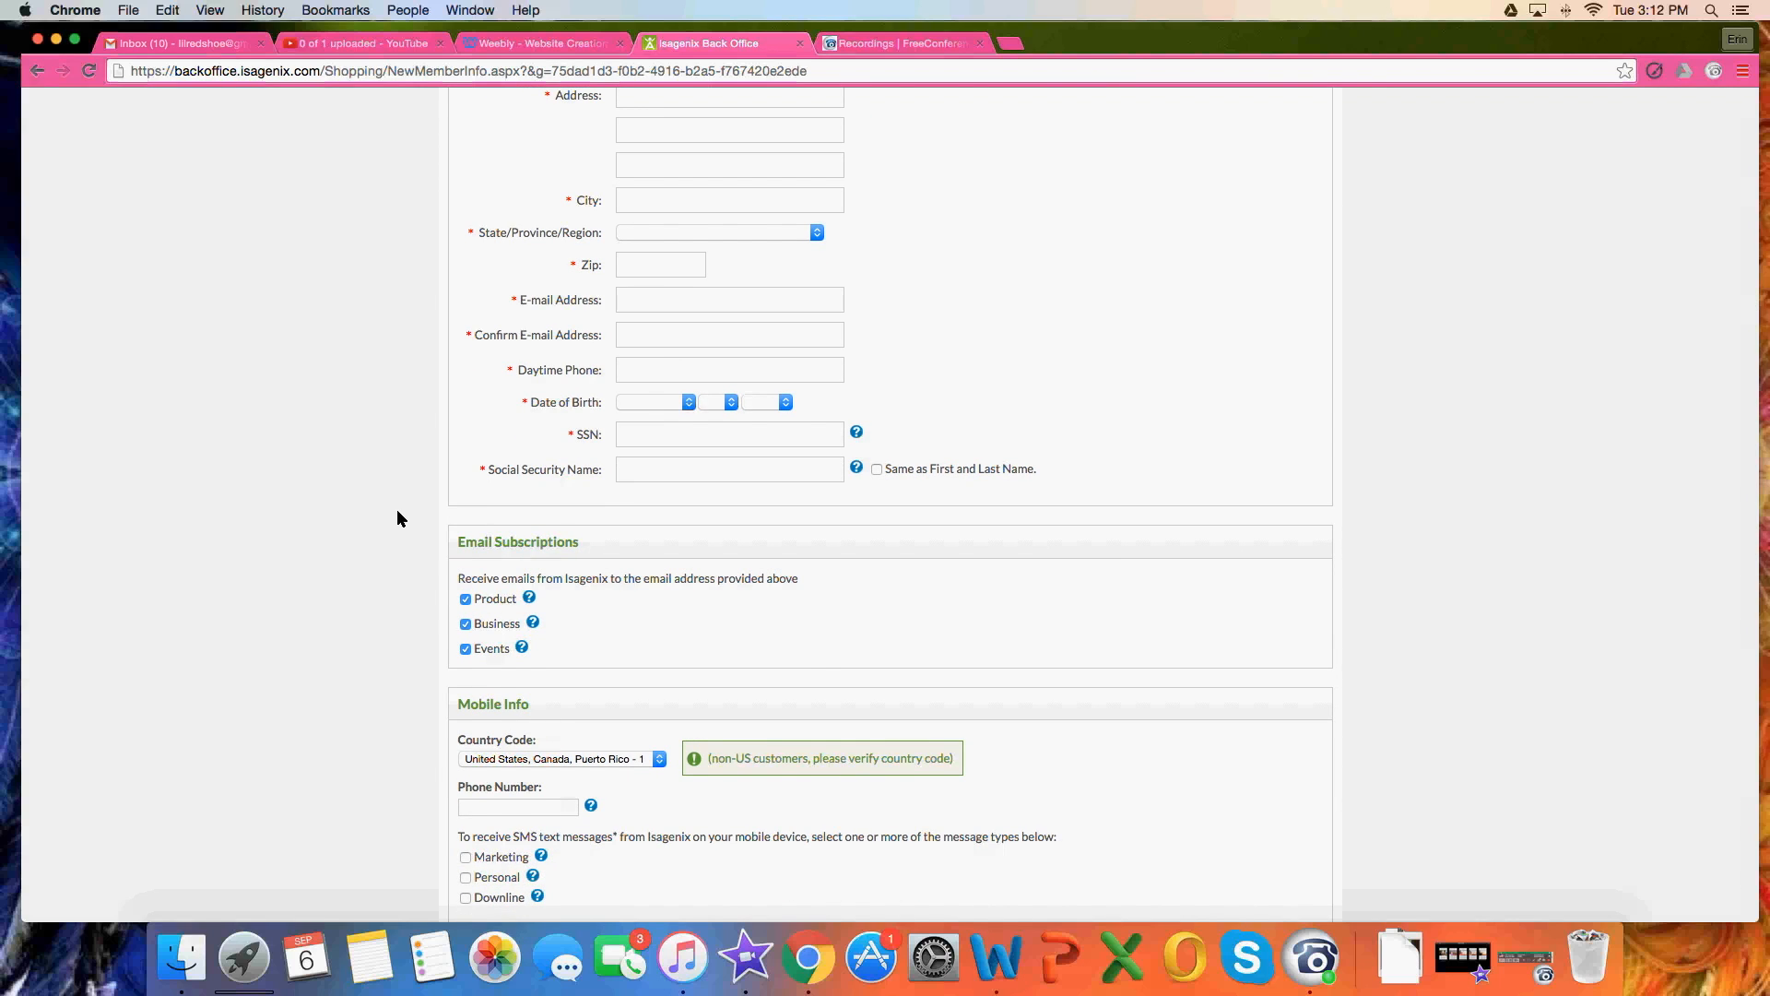
scroll(398, 519, "down", 2)
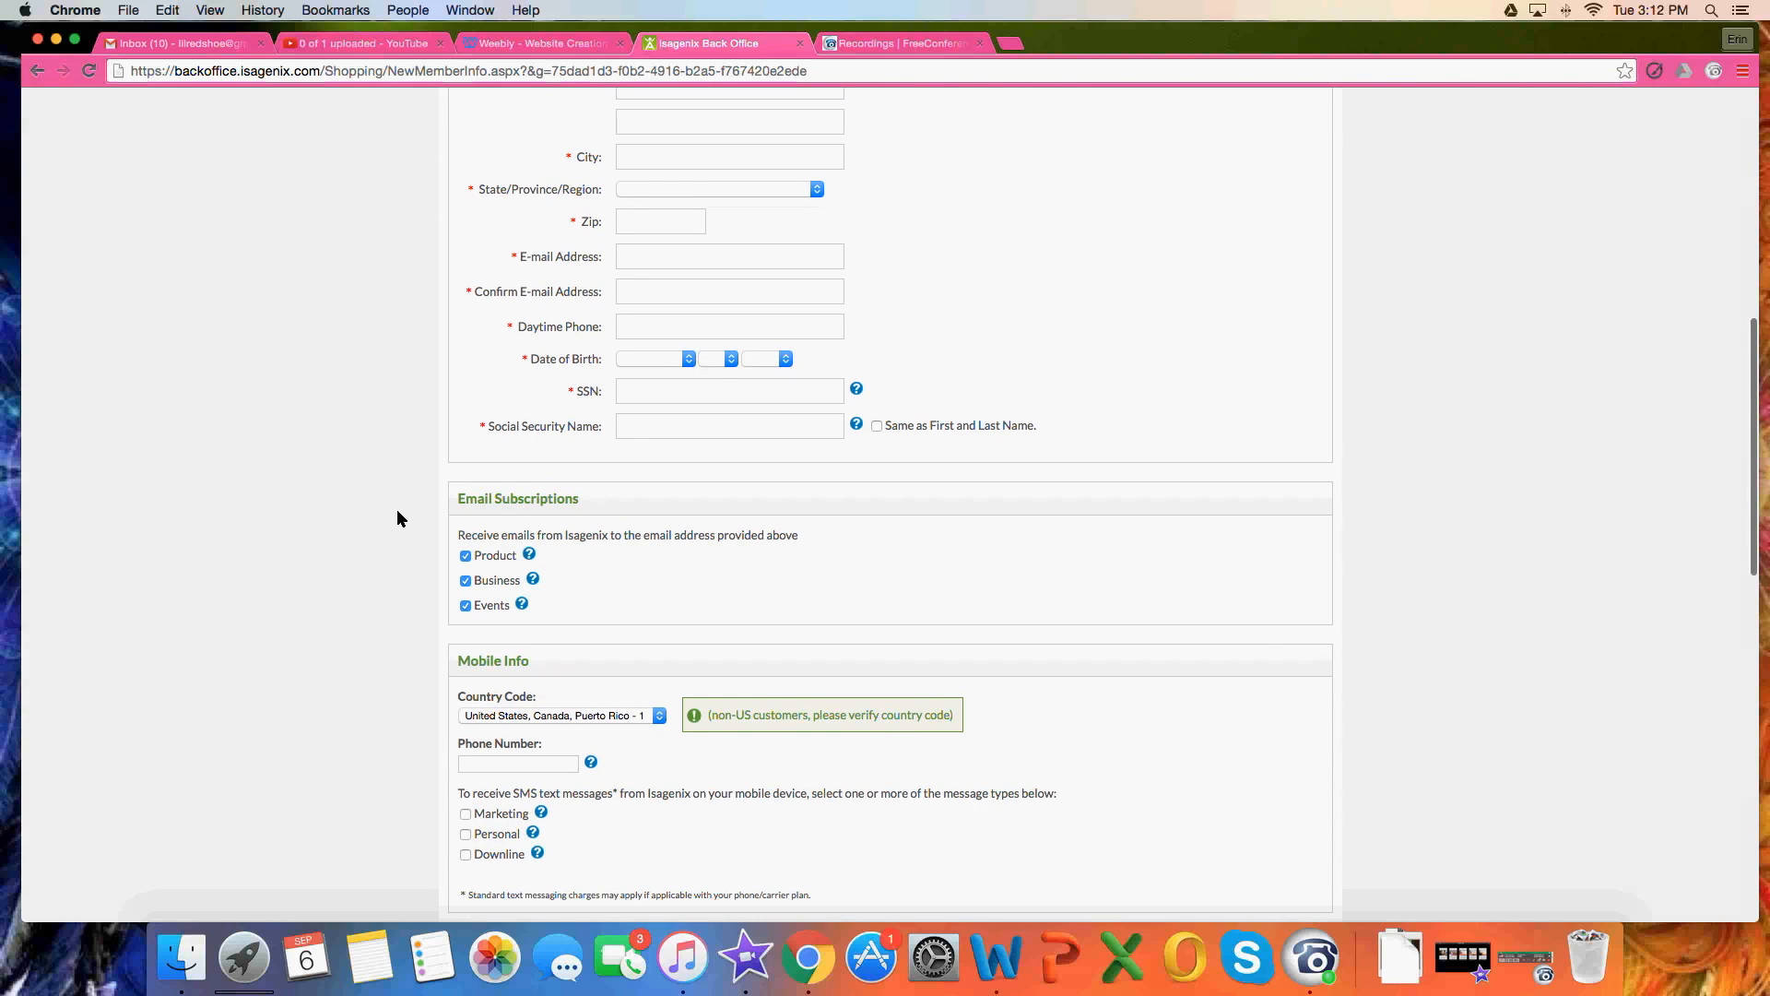
scroll(399, 518, "down", 3)
scroll(398, 512, "down", 3)
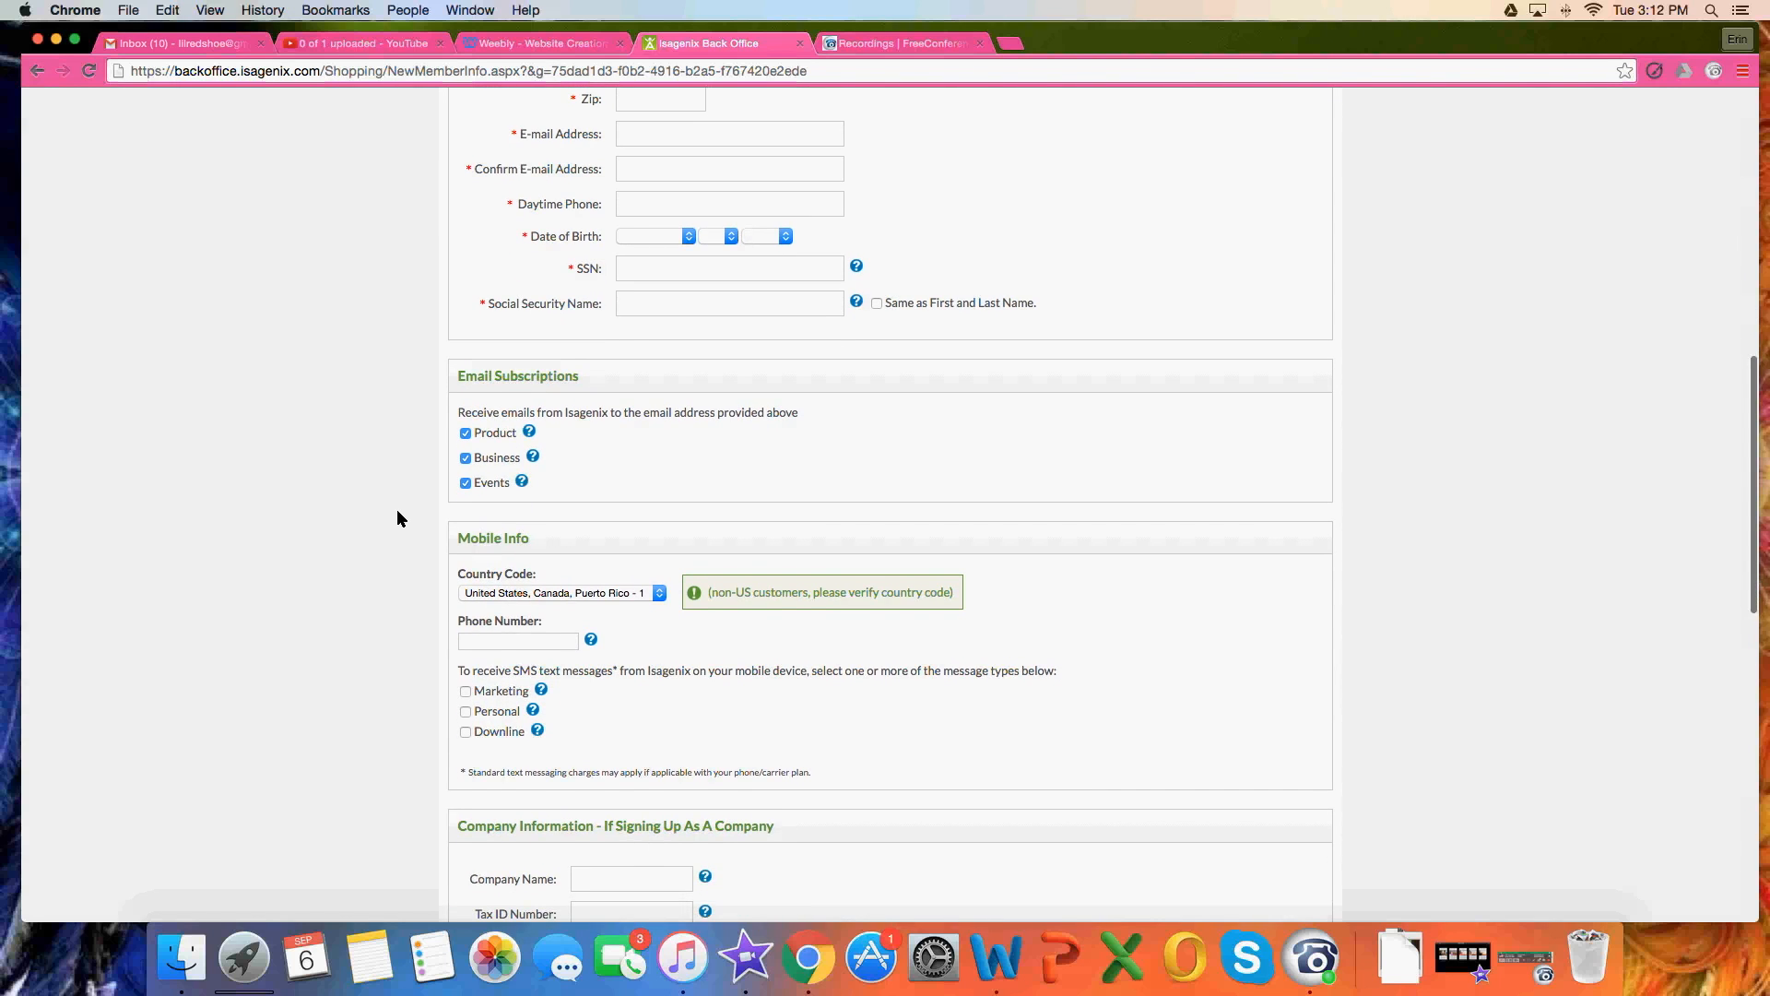
scroll(396, 518, "down", 1)
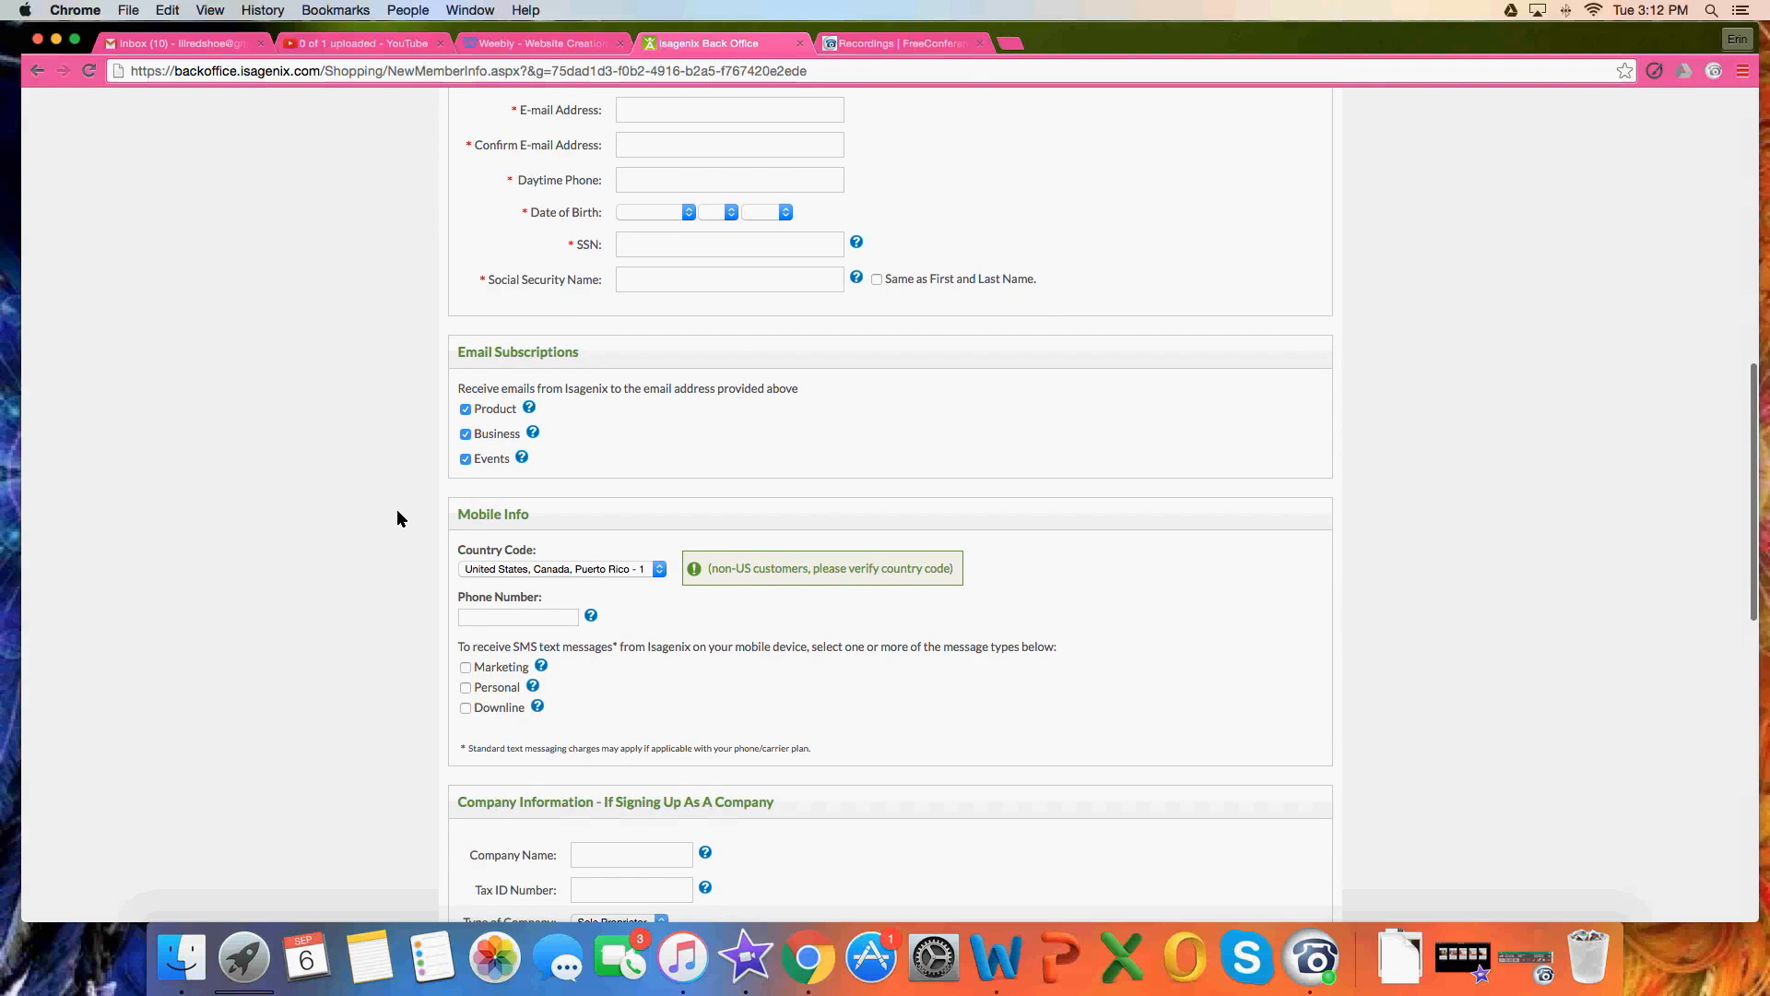
scroll(396, 518, "down", 2)
scroll(397, 518, "down", 3)
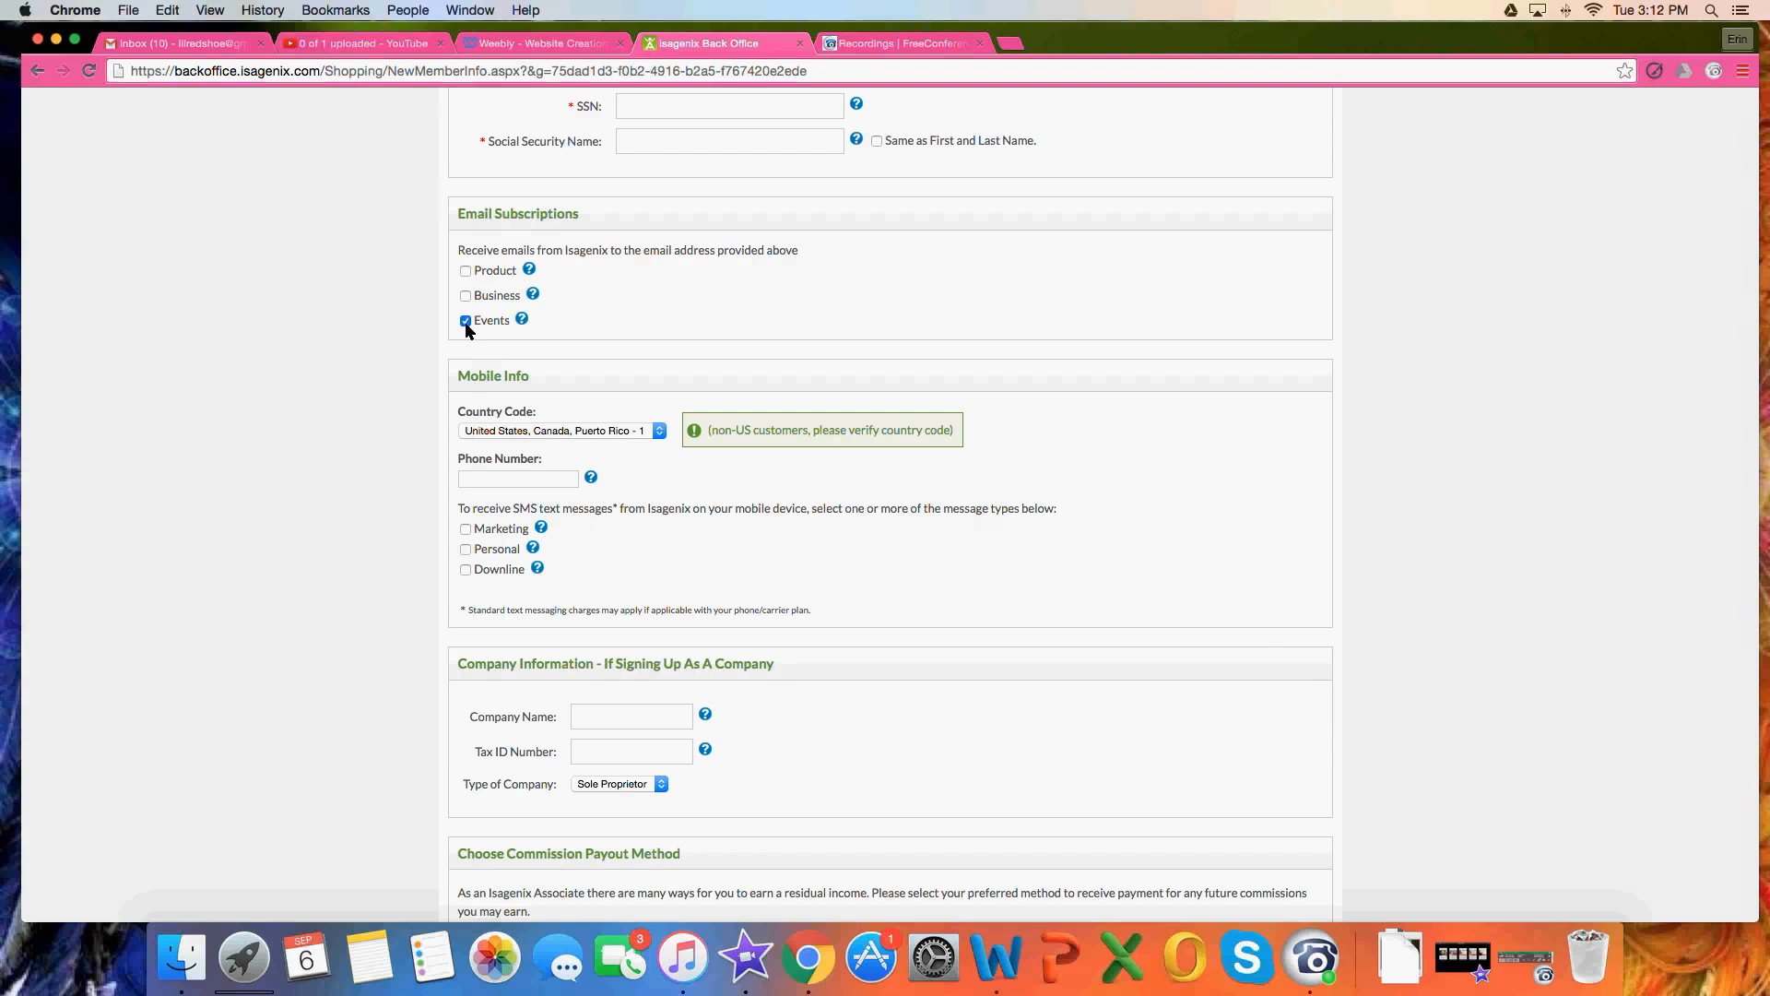
scroll(413, 358, "down", 2)
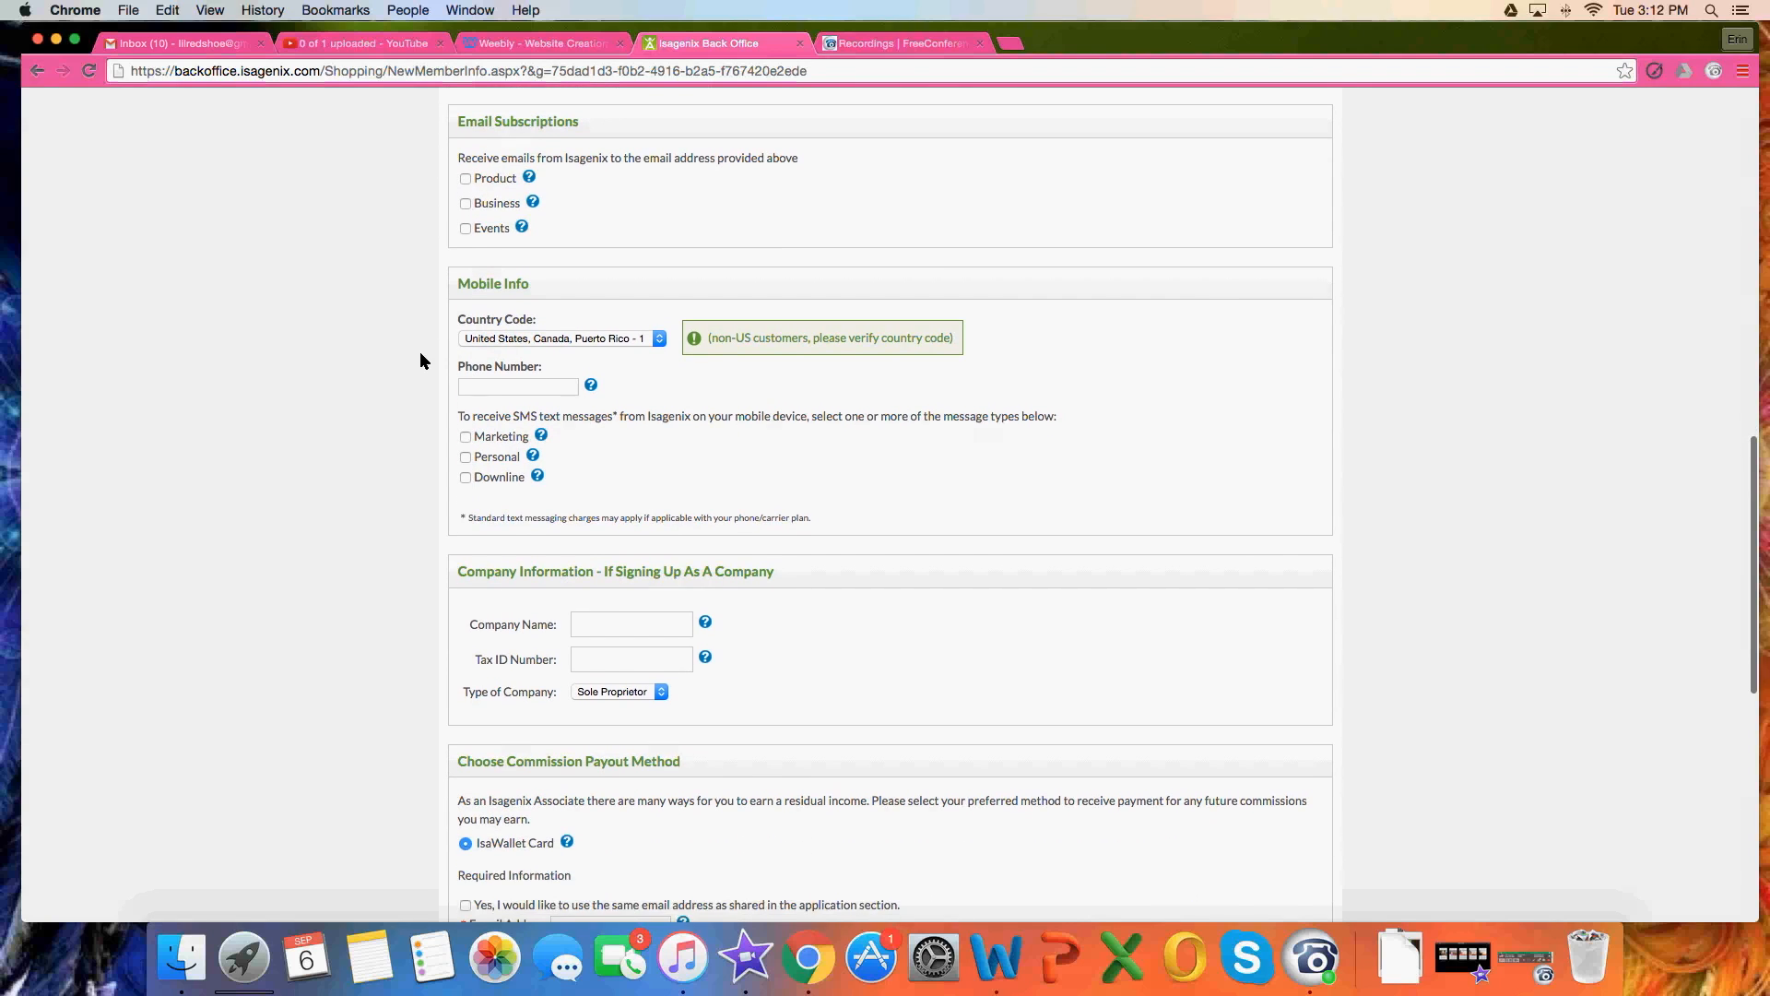
scroll(419, 358, "down", 1)
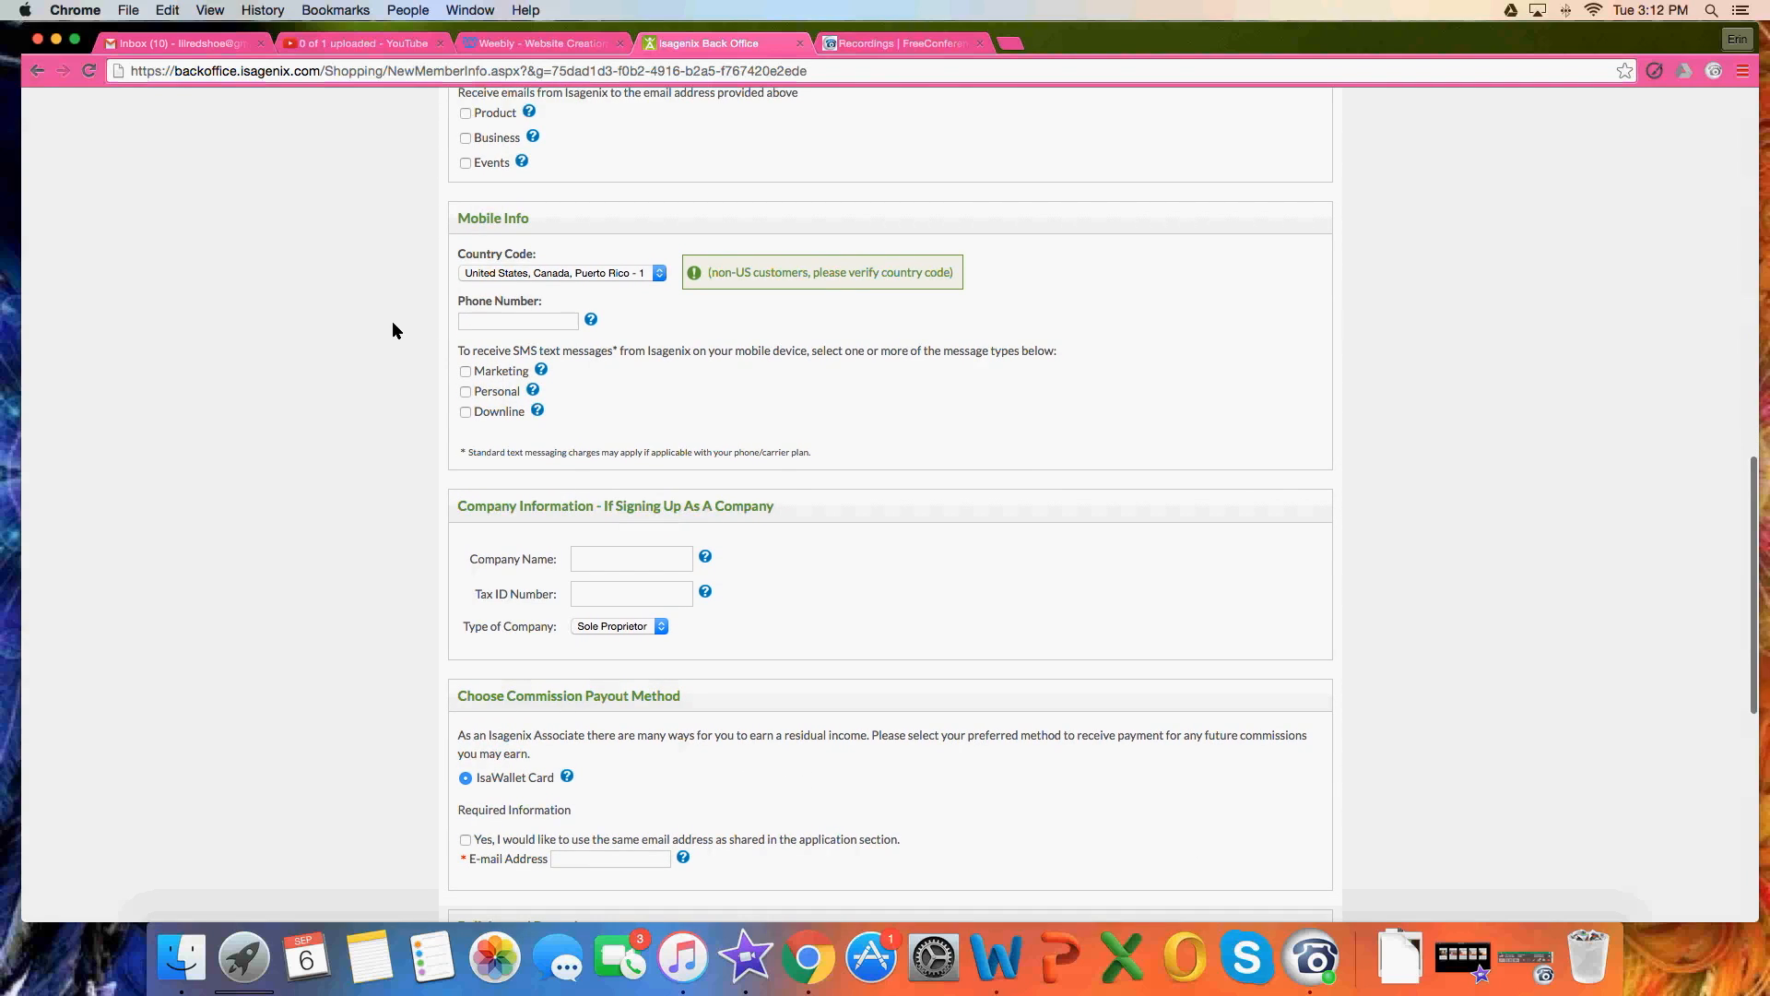
- Look over the mobile info, company information and commission payout sections of the new member form
scroll(394, 412, "down", 2)
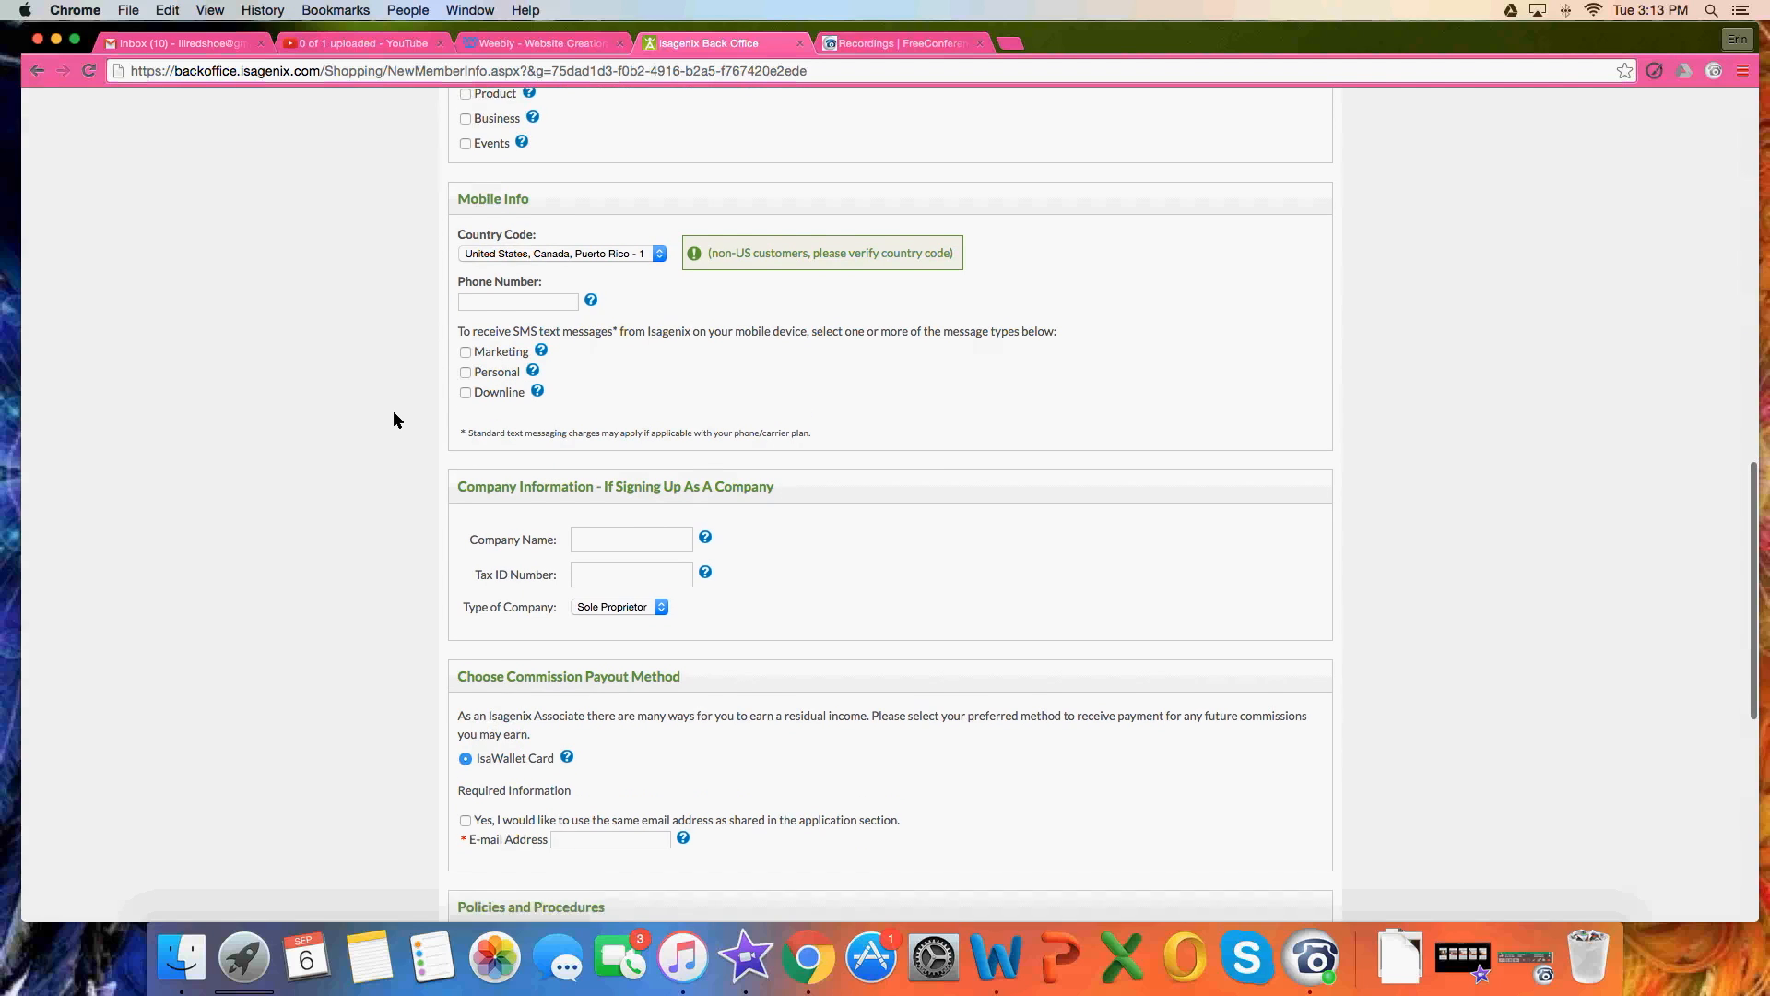
scroll(393, 420, "down", 3)
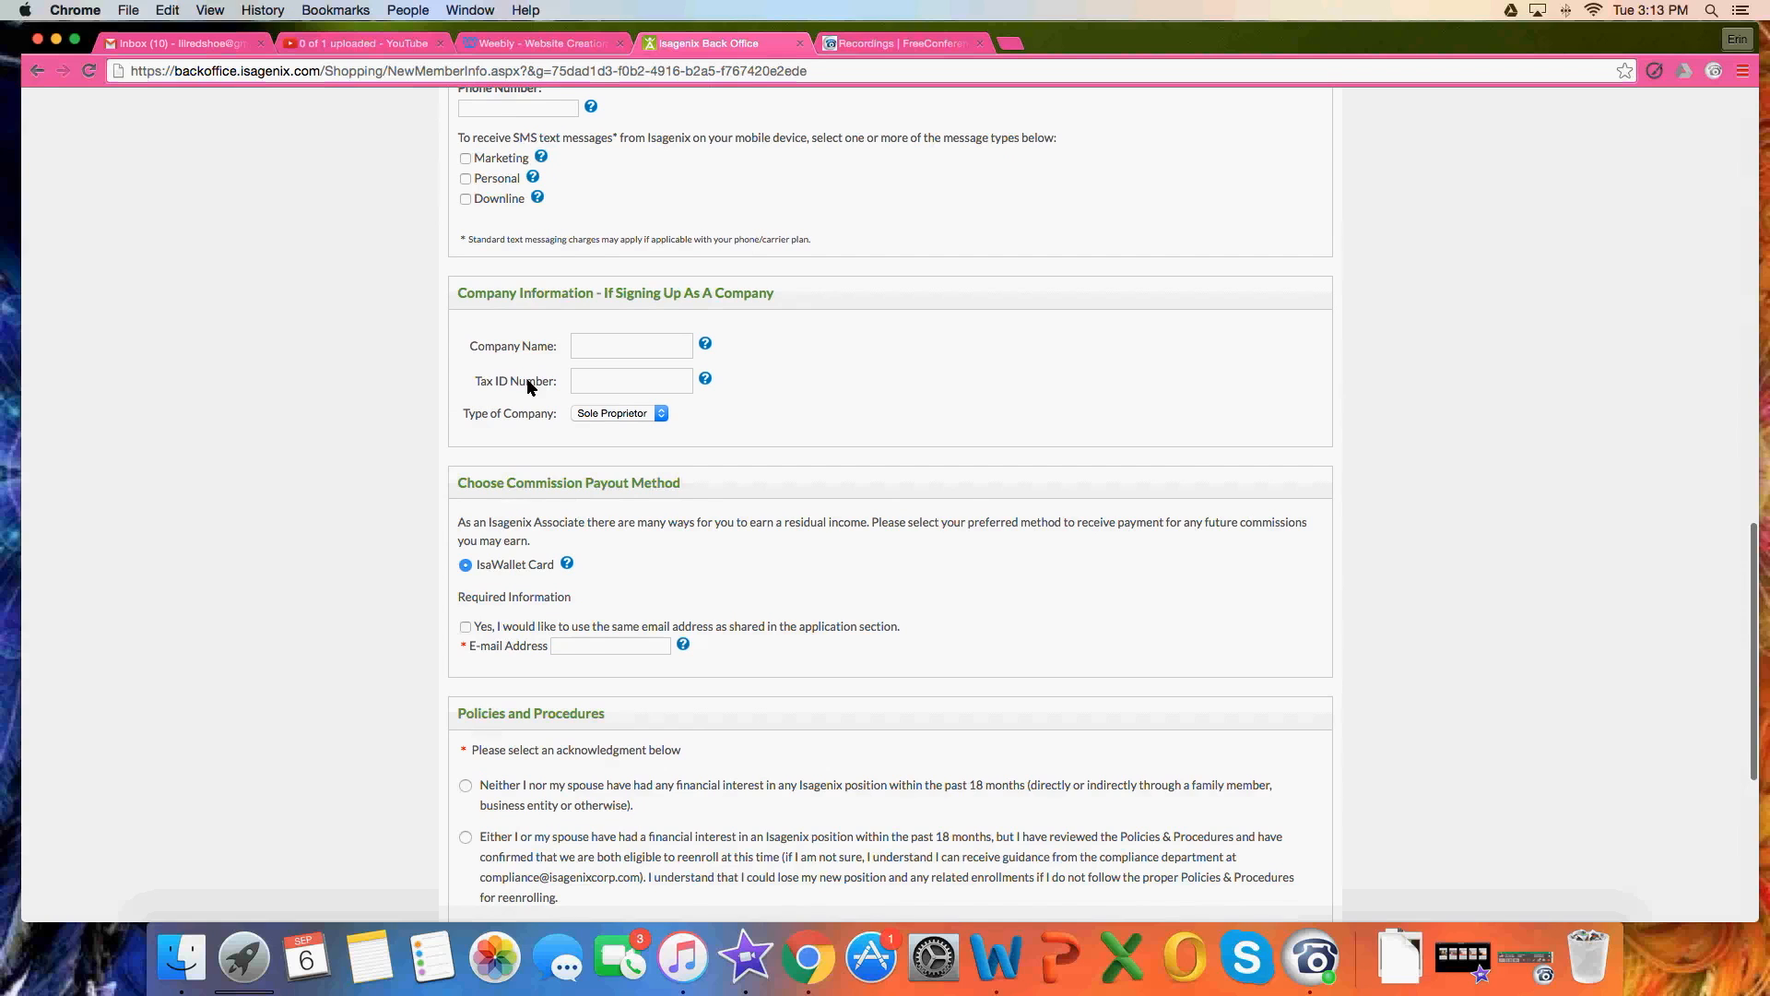
scroll(396, 413, "down", 2)
scroll(398, 413, "down", 2)
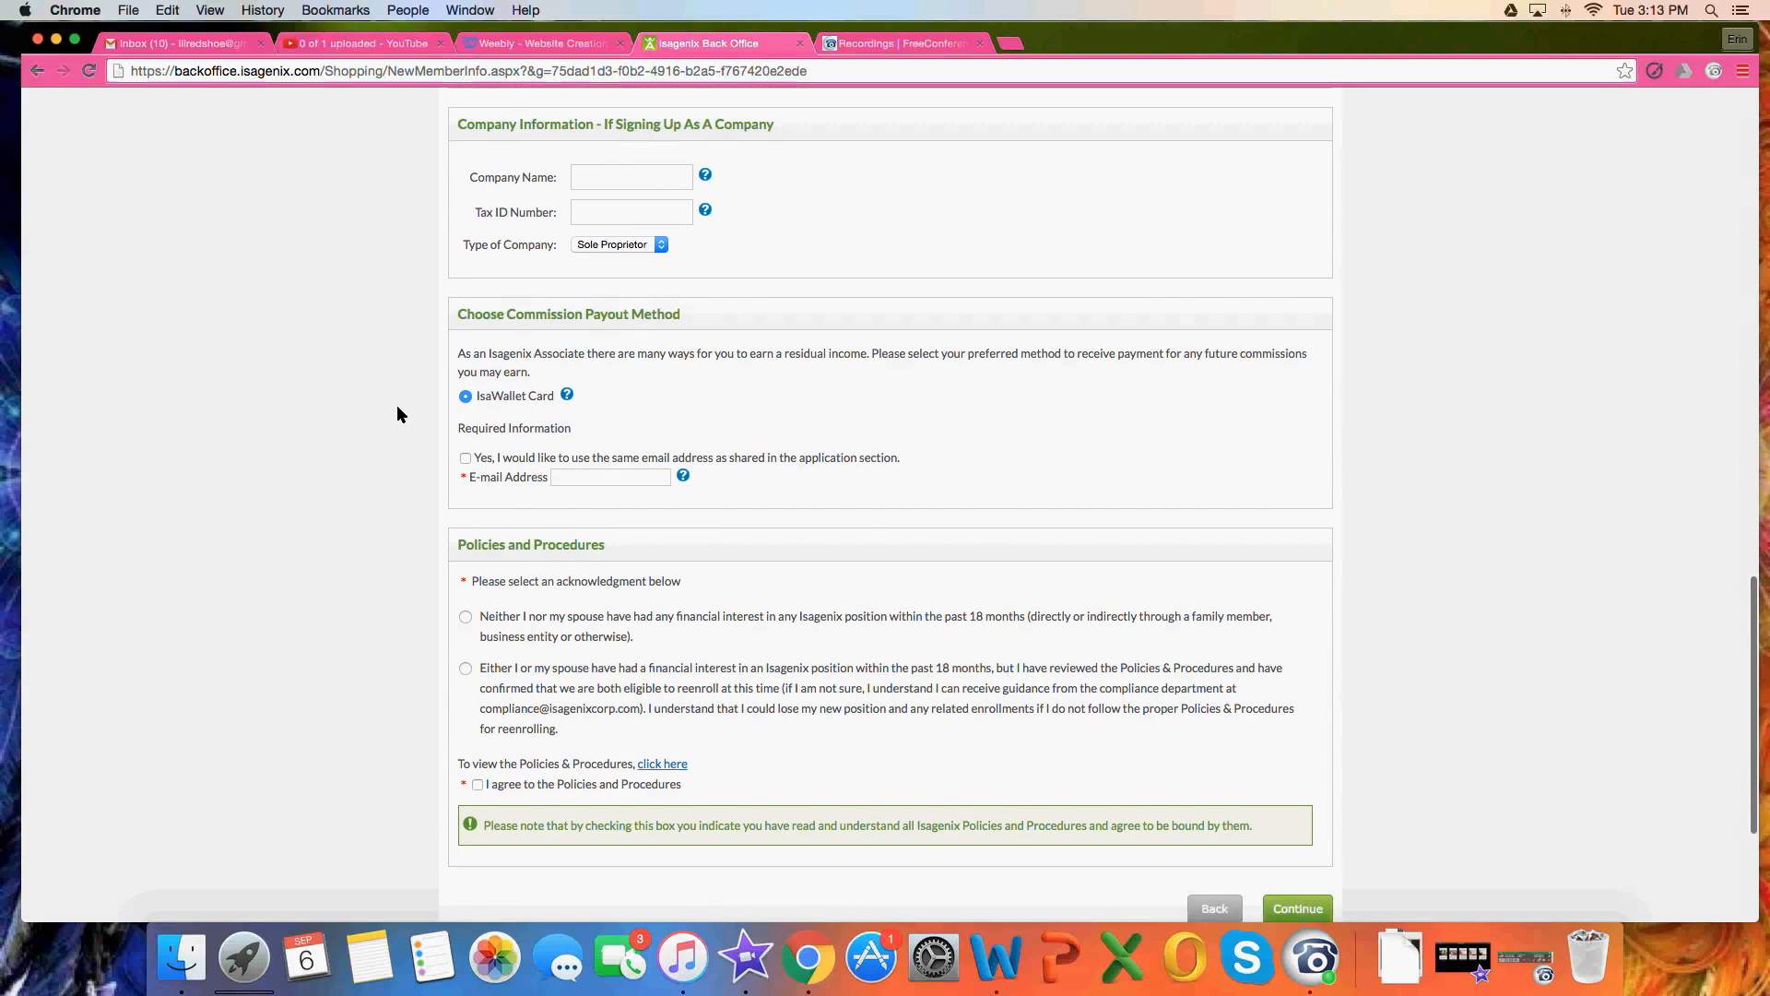
- Try the same-email option for the IsaWallet Card, and acknowledge no financial interest in the past 18 months and agree to the Policies and Procedures
left_click(466, 447)
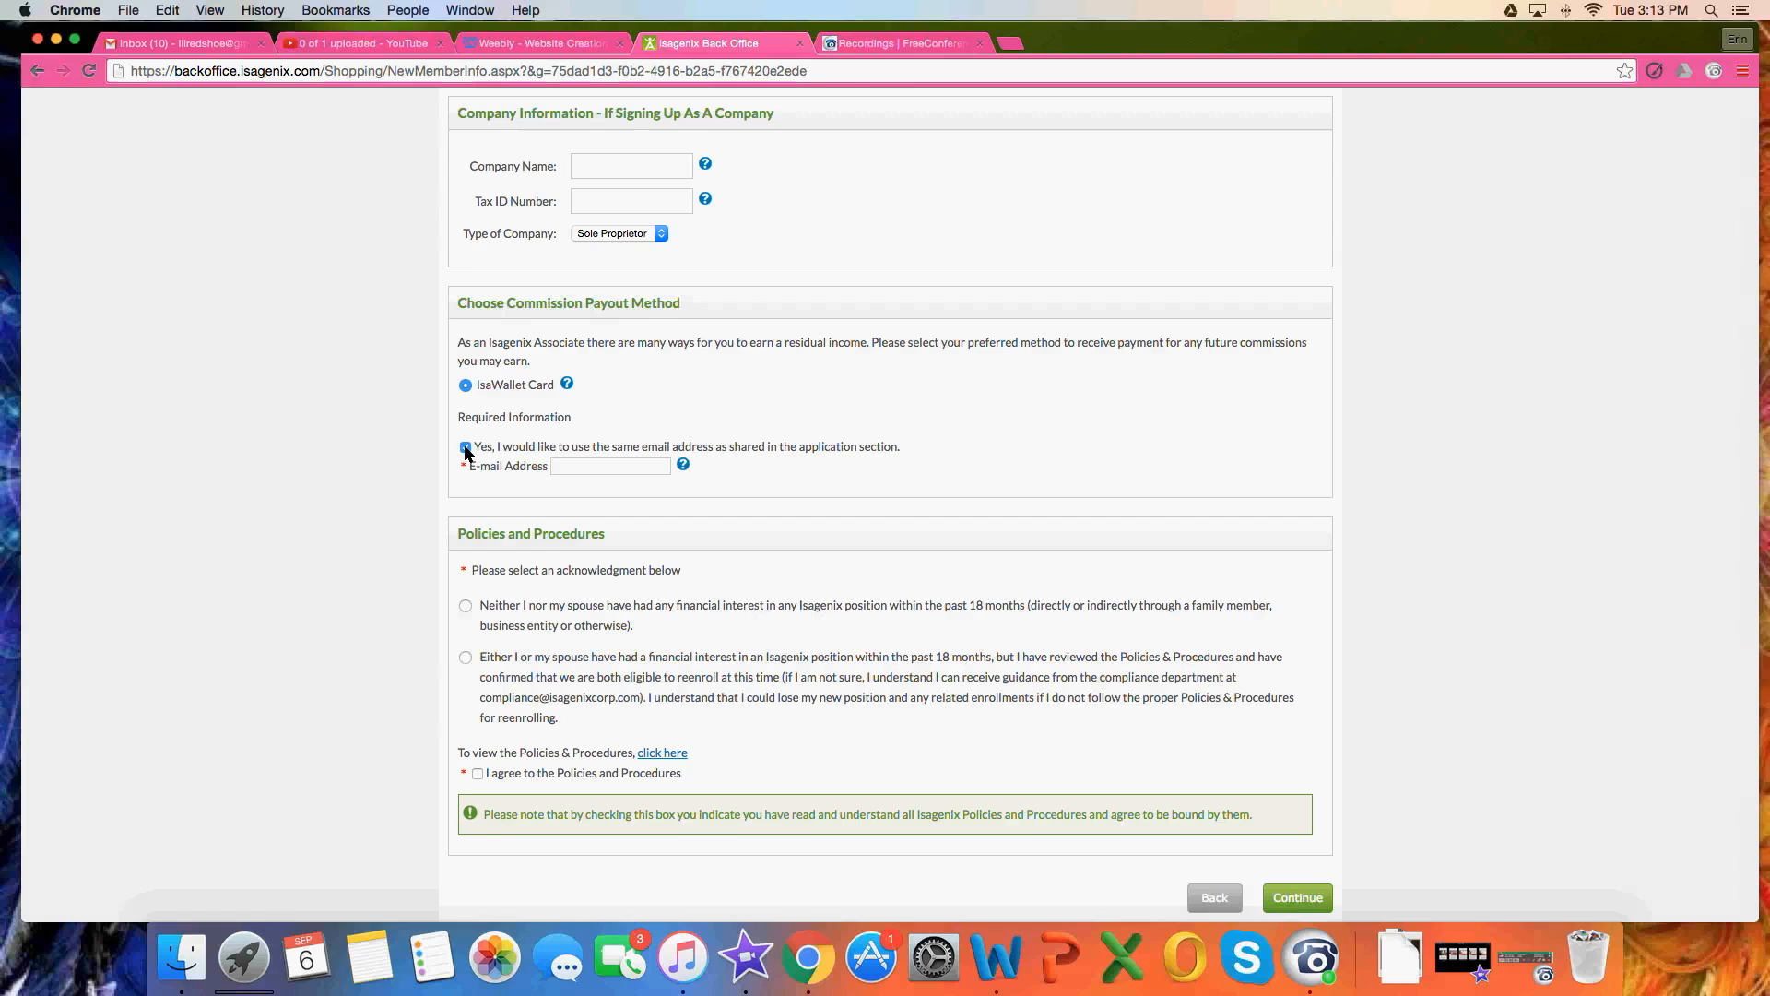
left_click(587, 468)
left_click(461, 448)
scroll(413, 476, "down", 3)
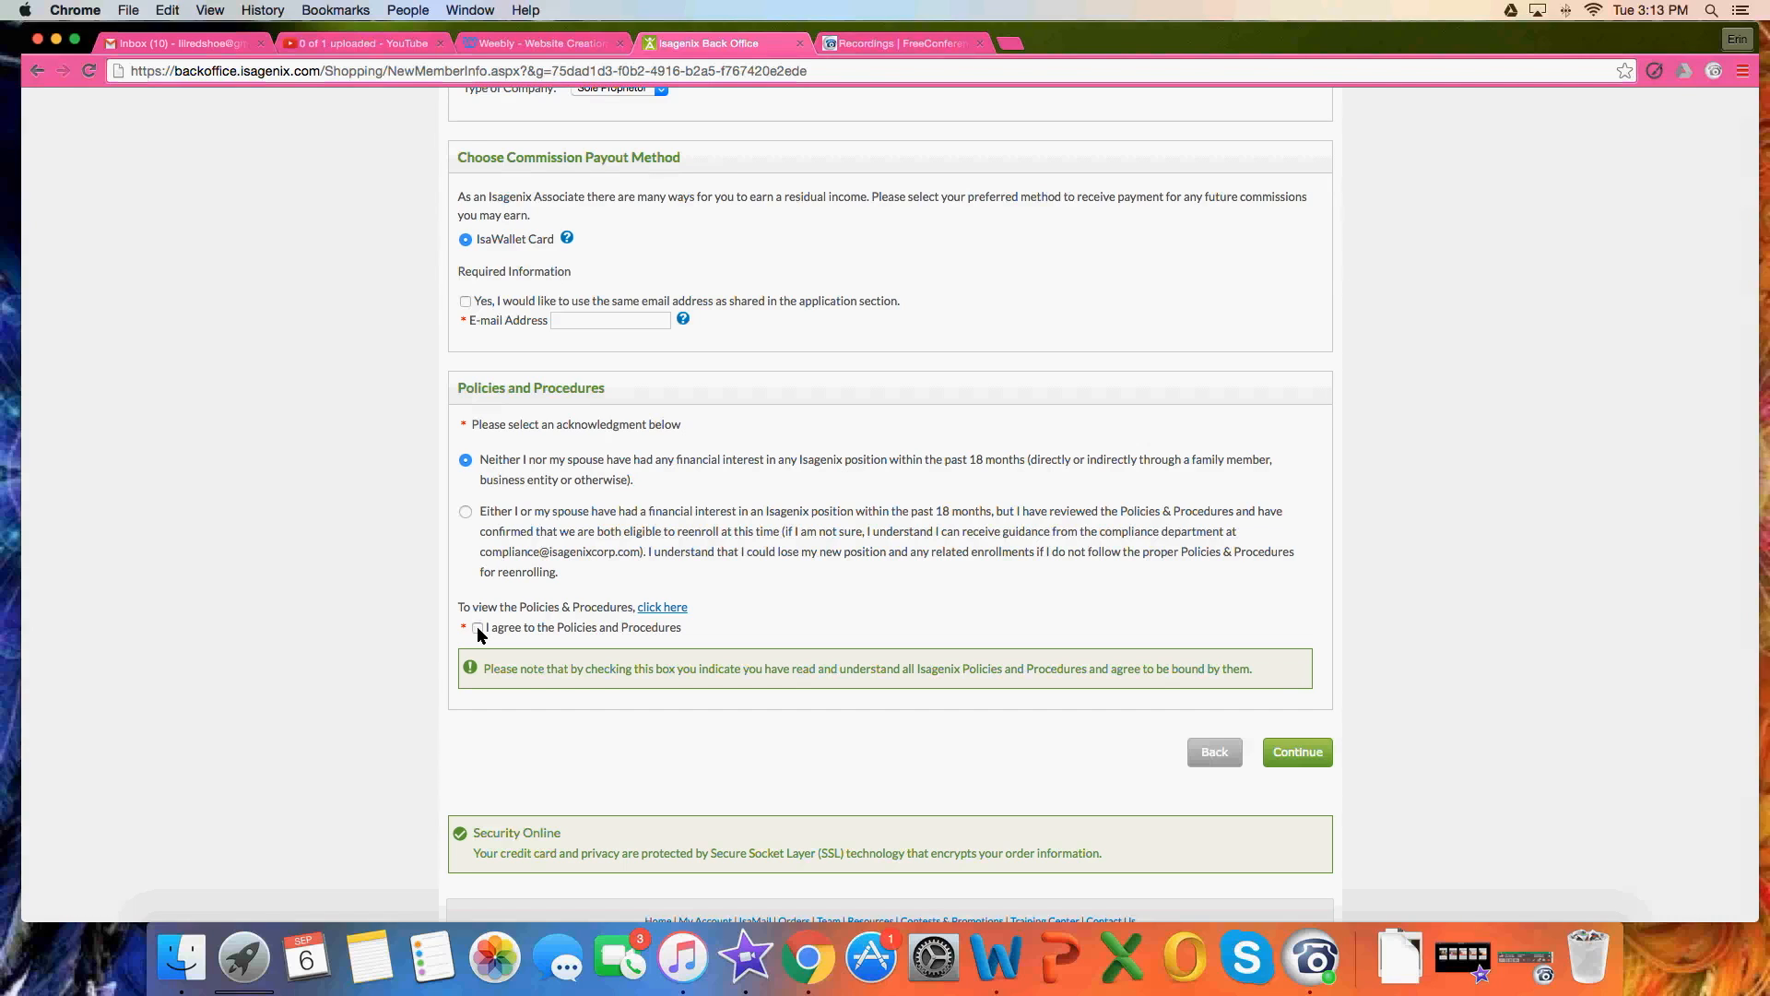
left_click(477, 629)
- Return to the Autoship Rewards Program choice and continue with "No thanks, please show me other options."
scroll(334, 722, "up", 10)
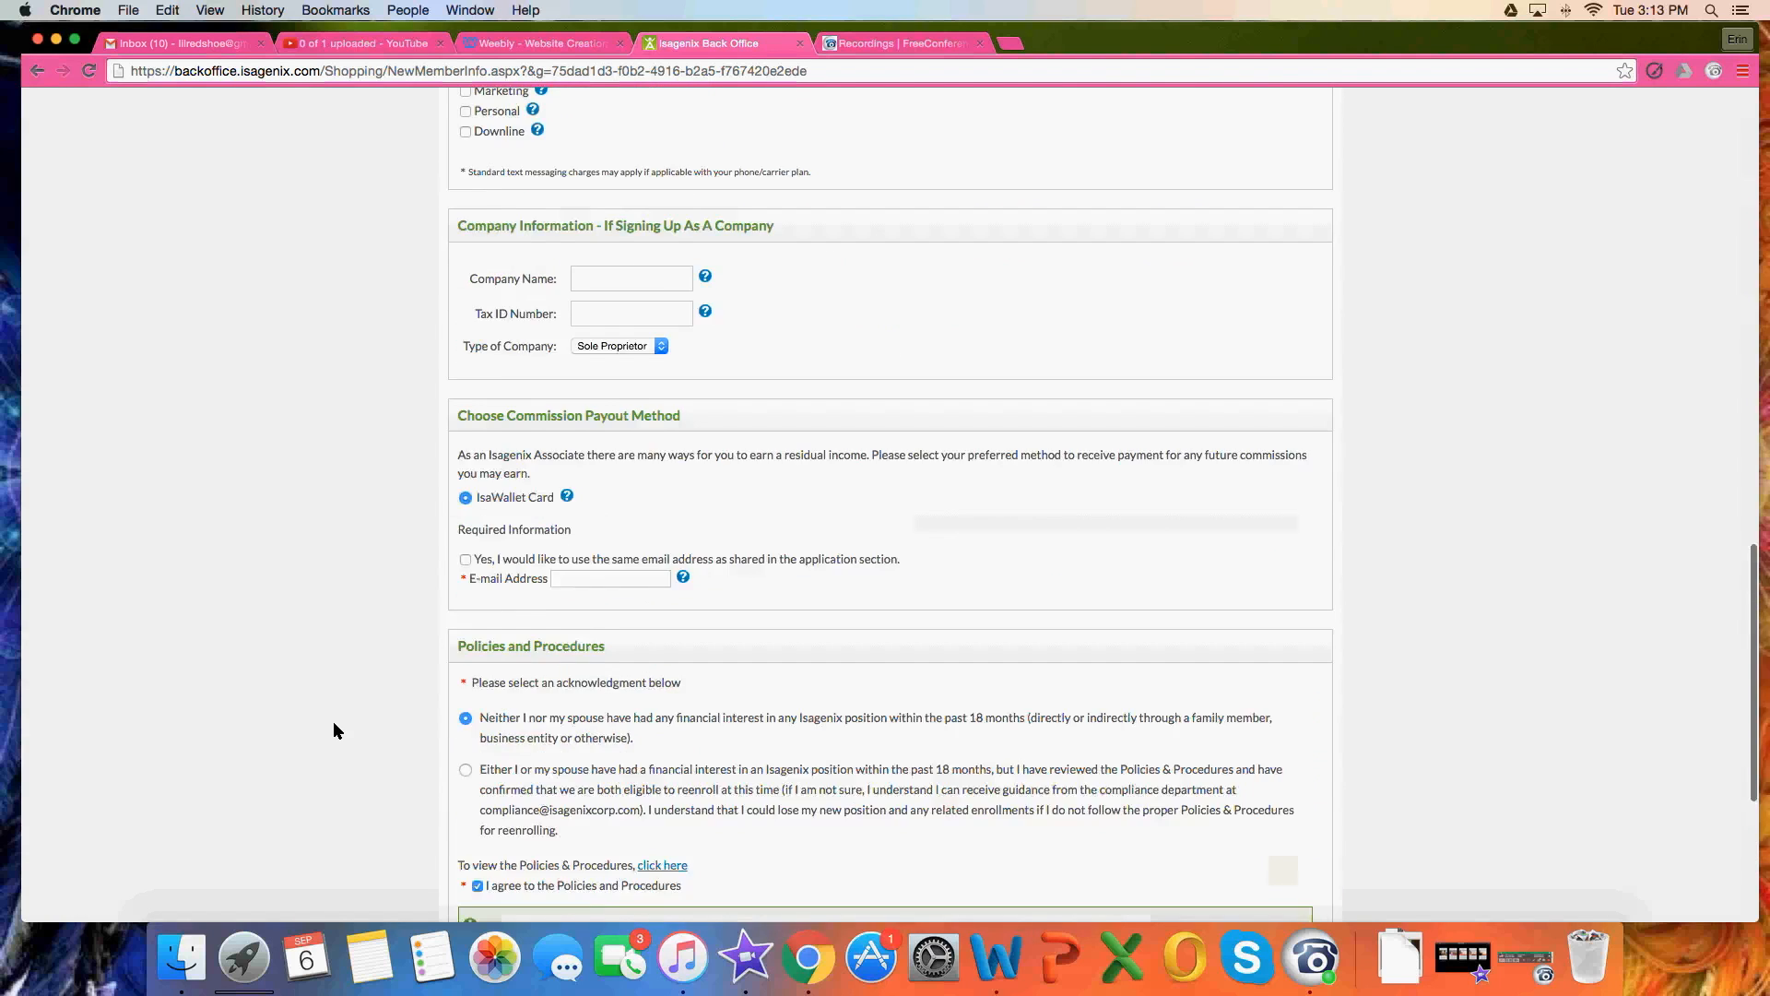
scroll(334, 723, "up", 10)
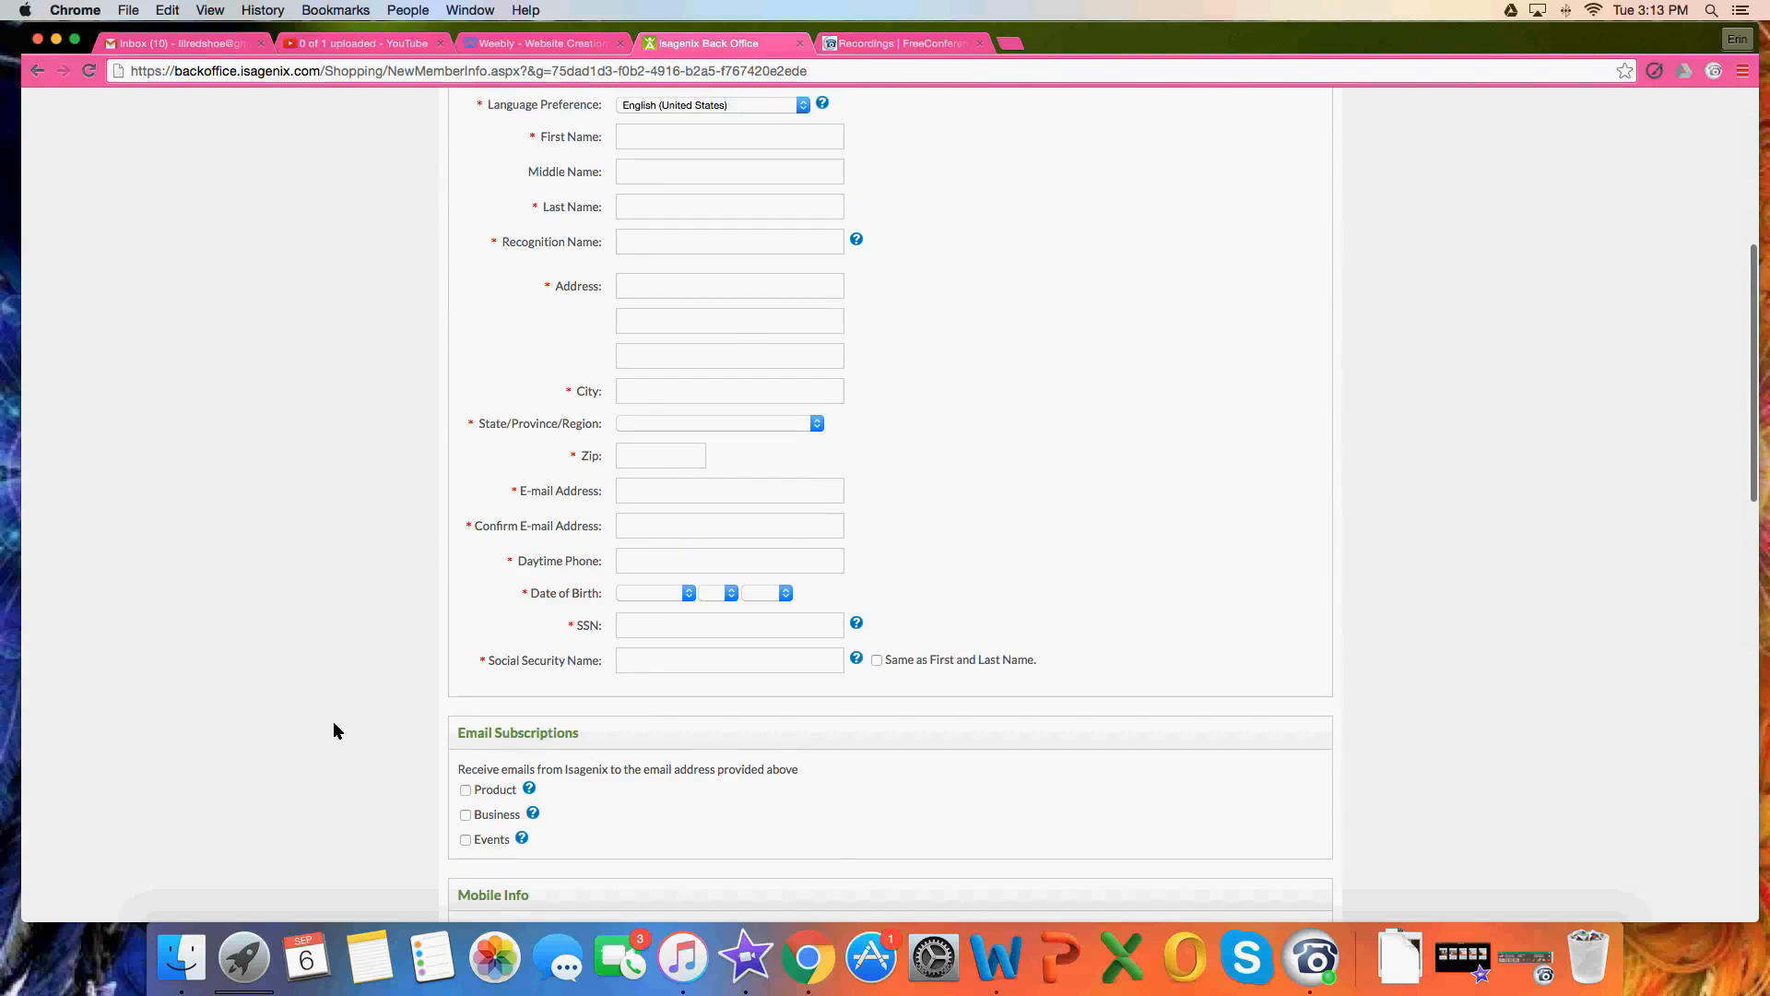
left_click(37, 71)
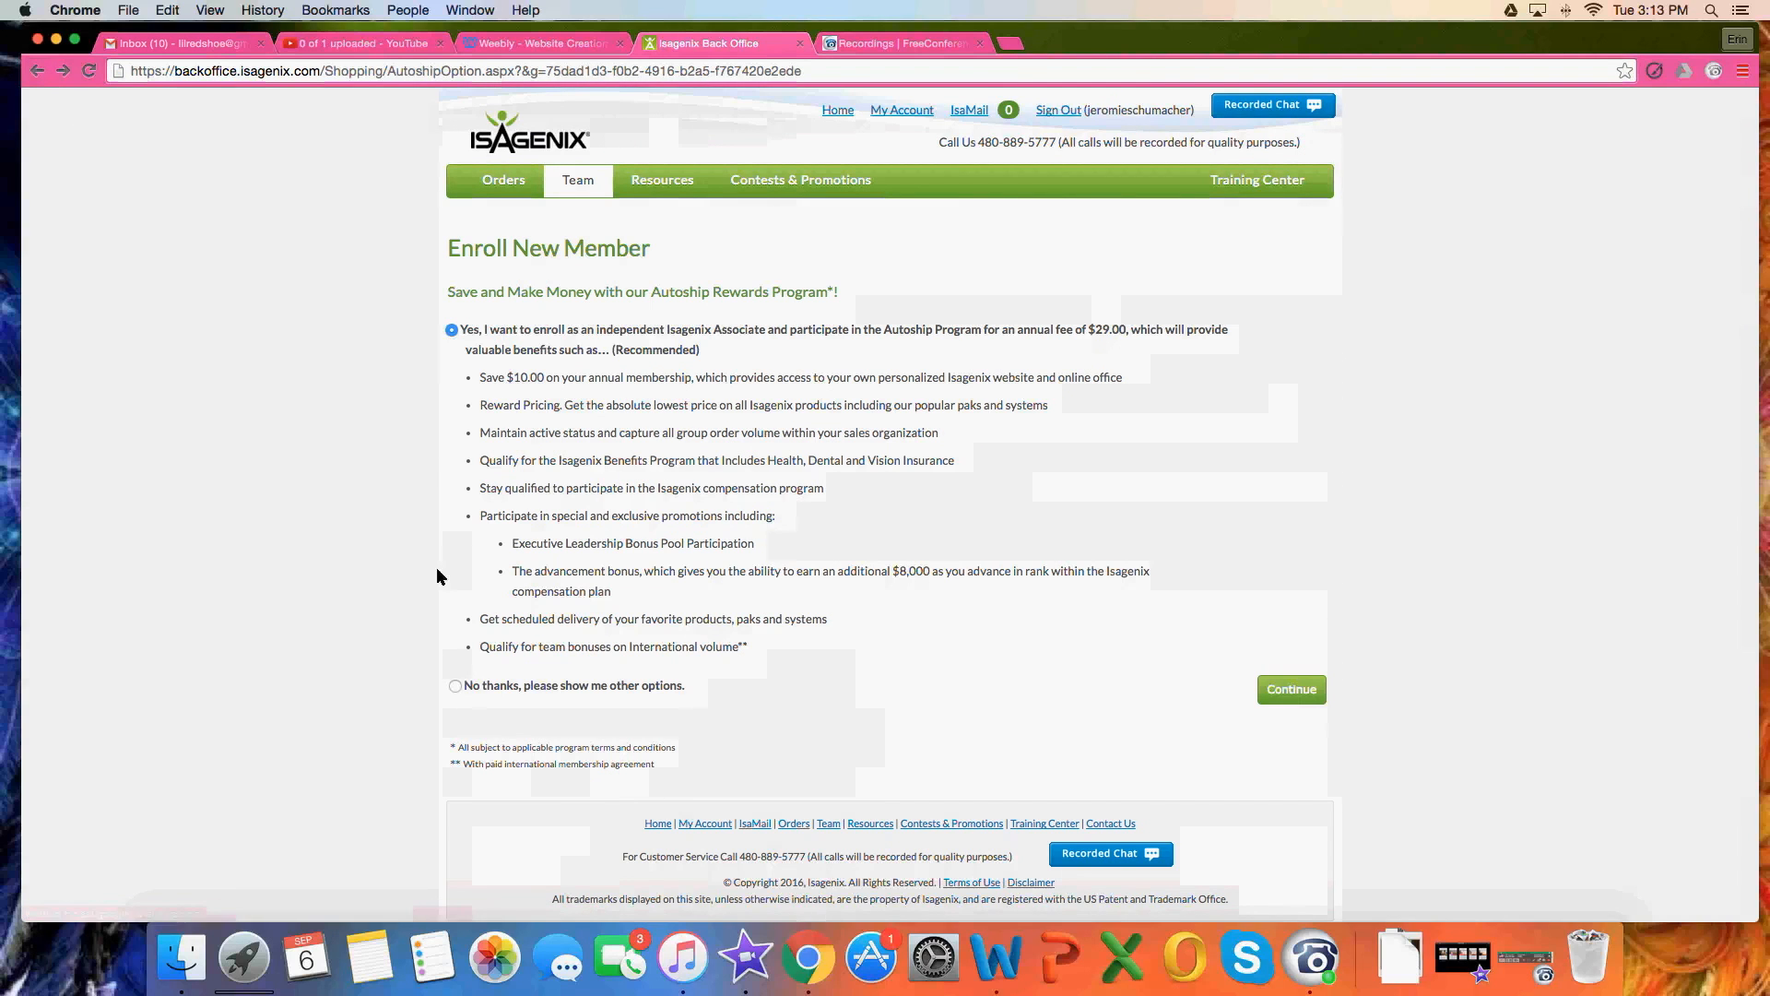
left_click(456, 687)
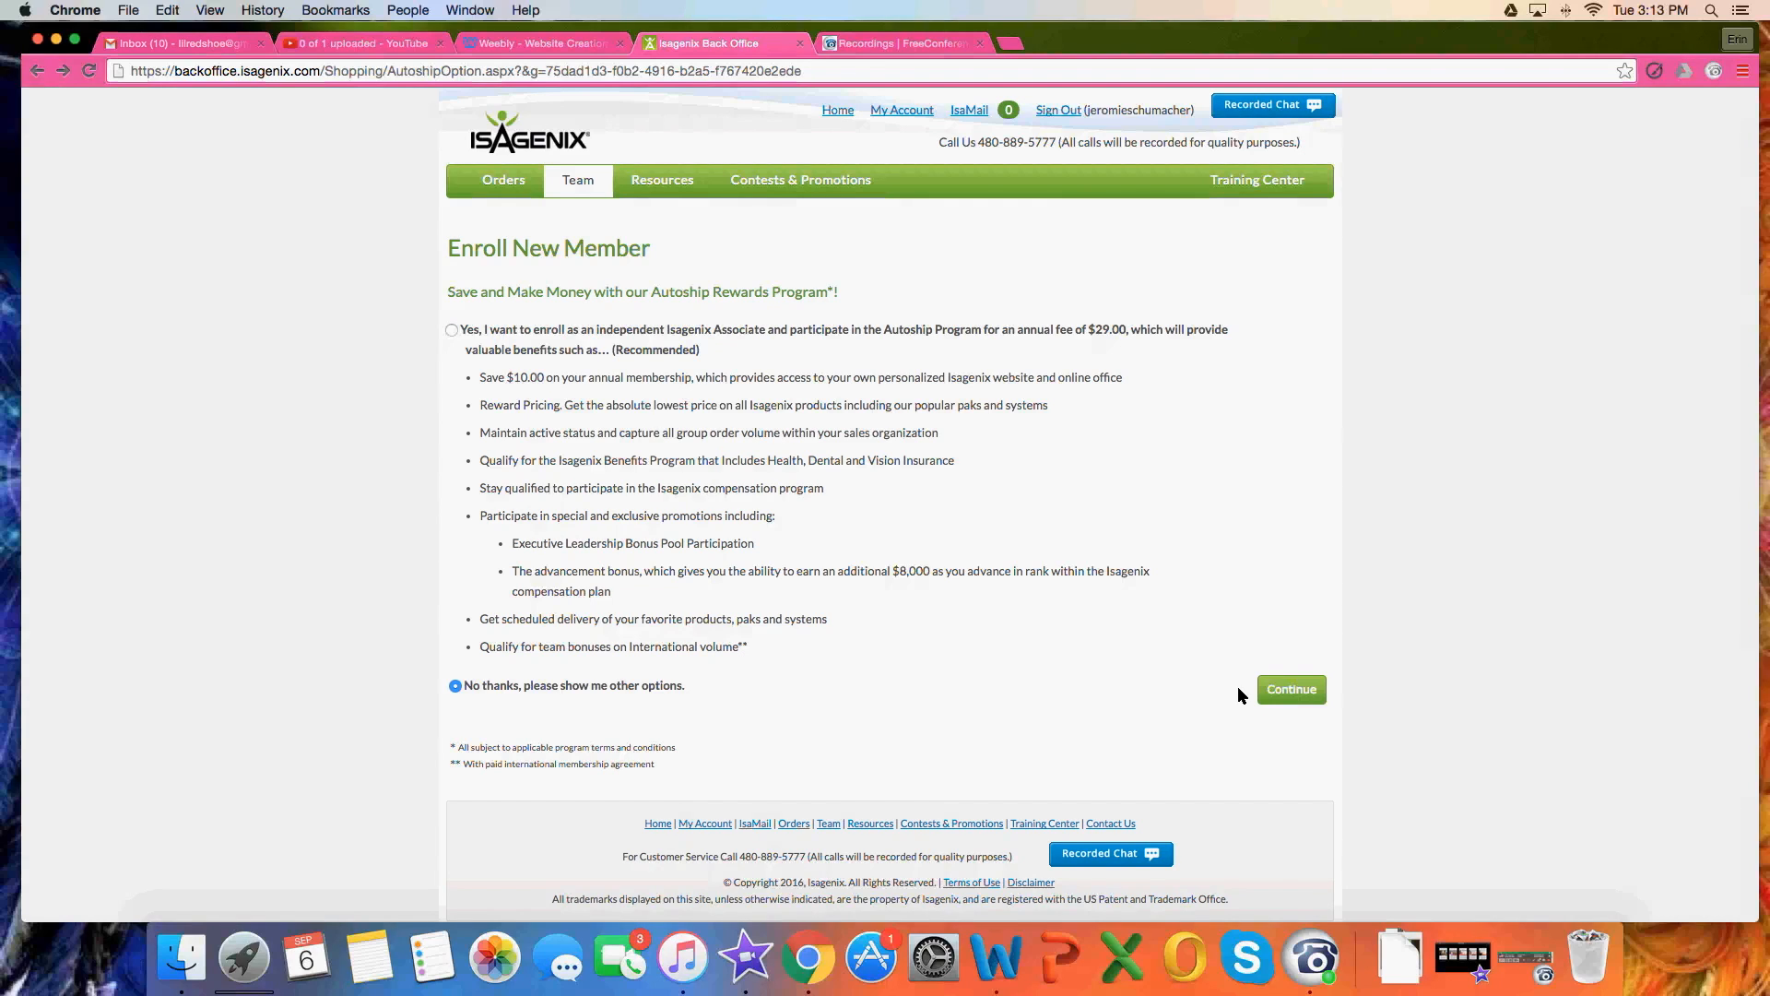
left_click(1292, 689)
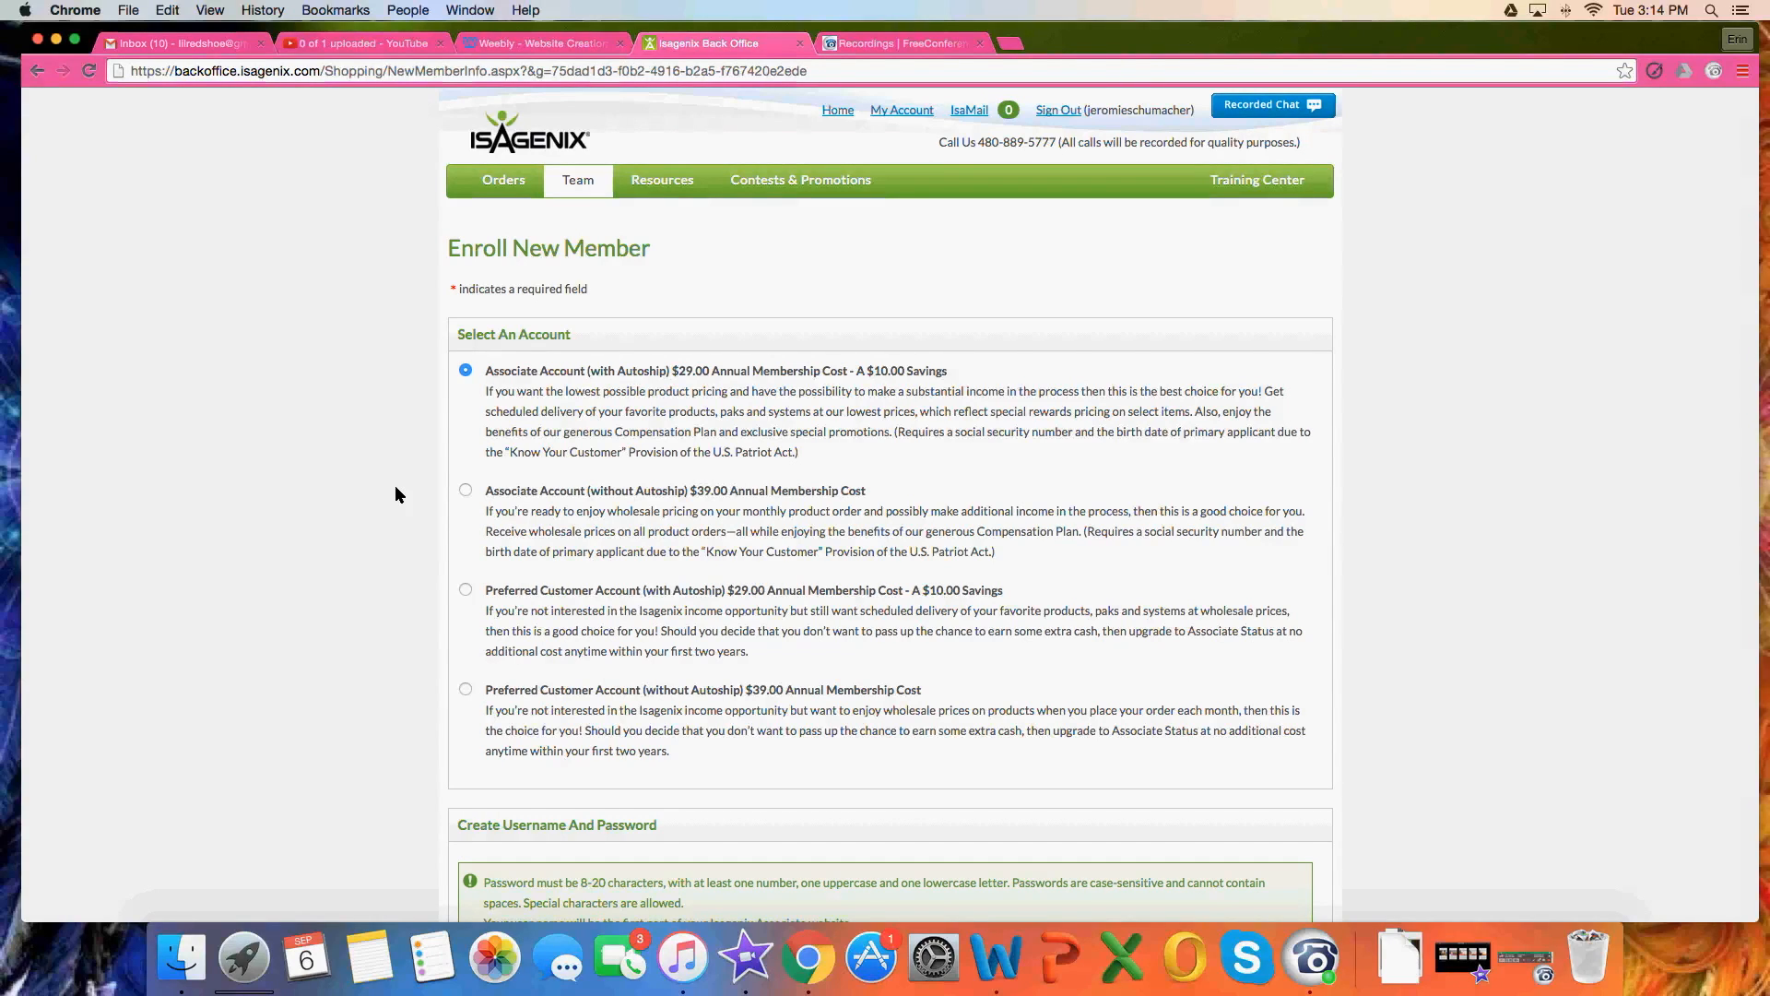
- Compare the four account types and select Preferred Customer Account (with Autoship) at $29.00 annual membership cost
scroll(397, 494, "down", 1)
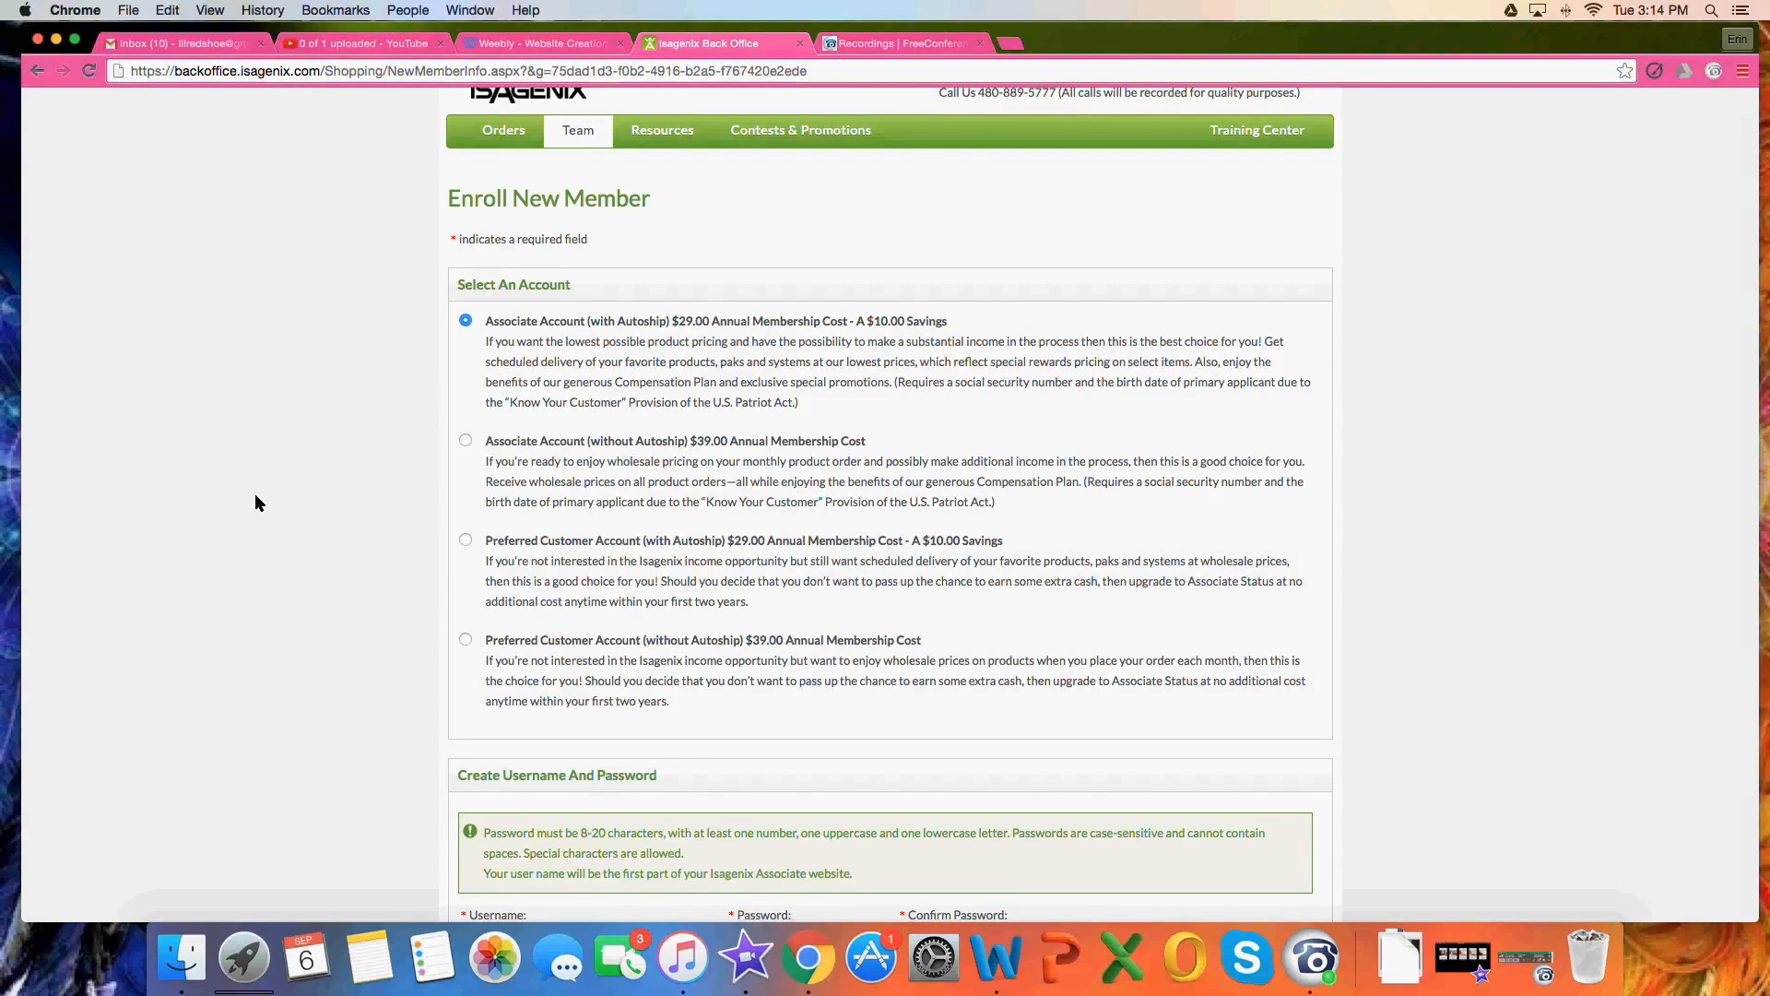
scroll(256, 502, "down", 2)
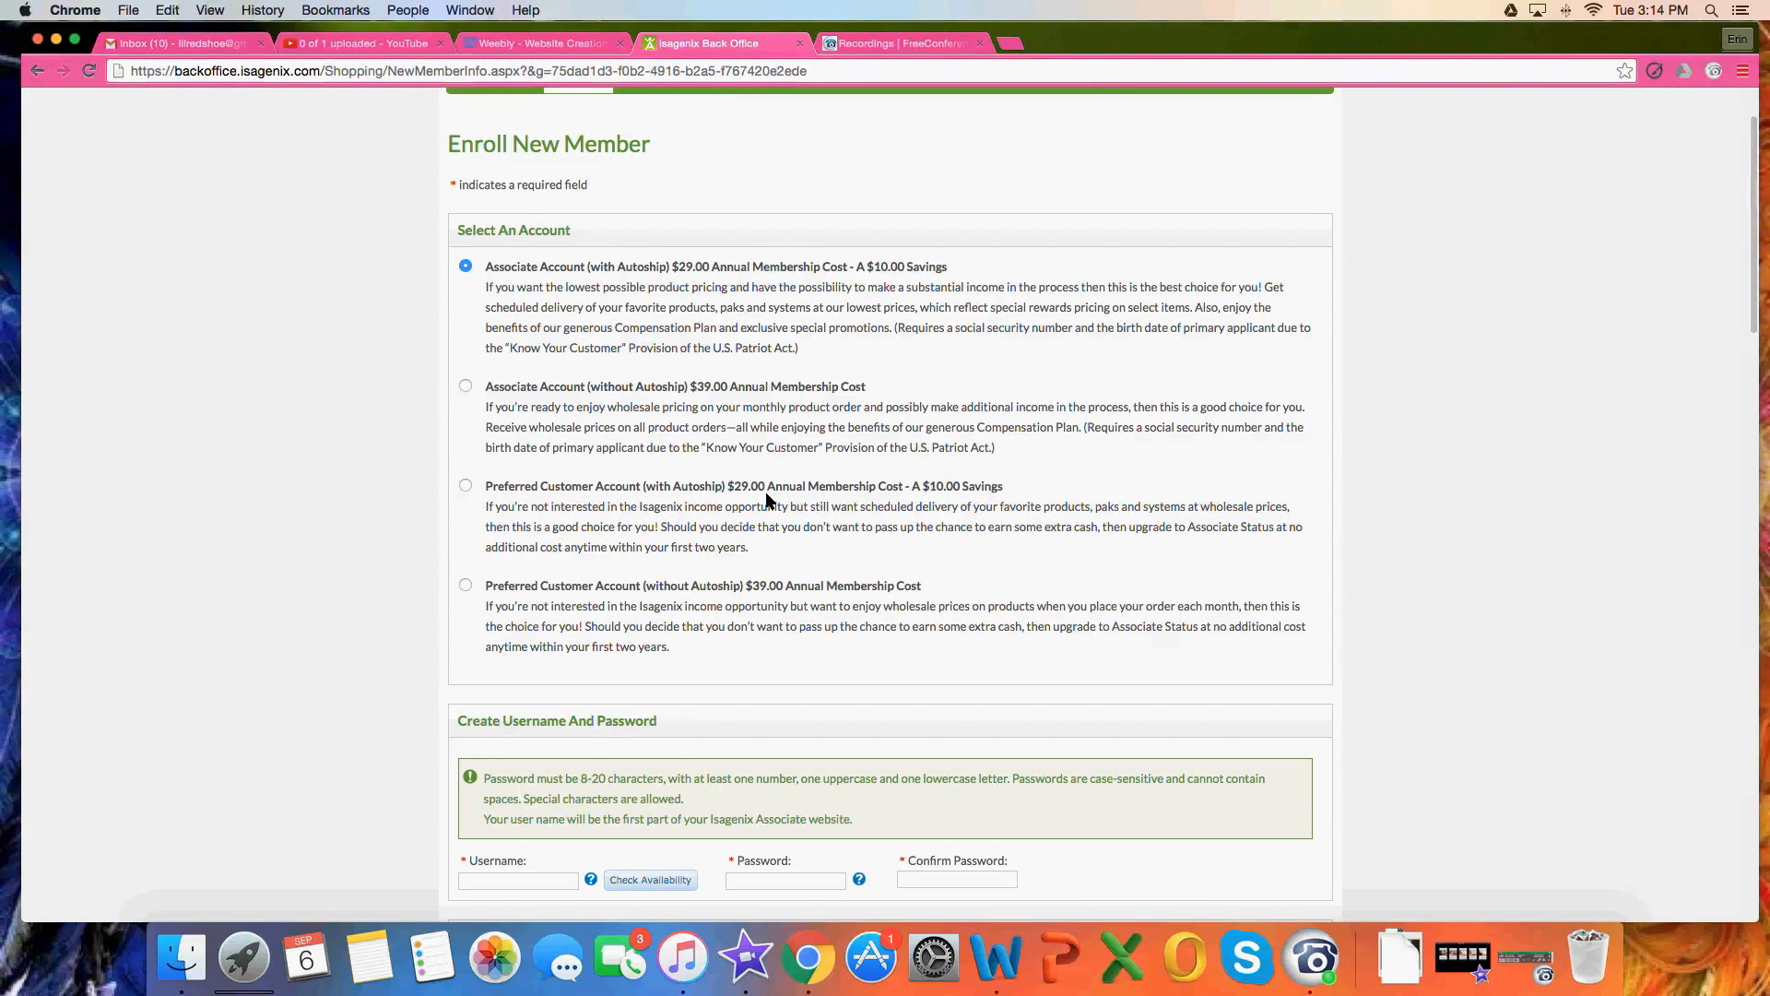
scroll(366, 497, "down", 1)
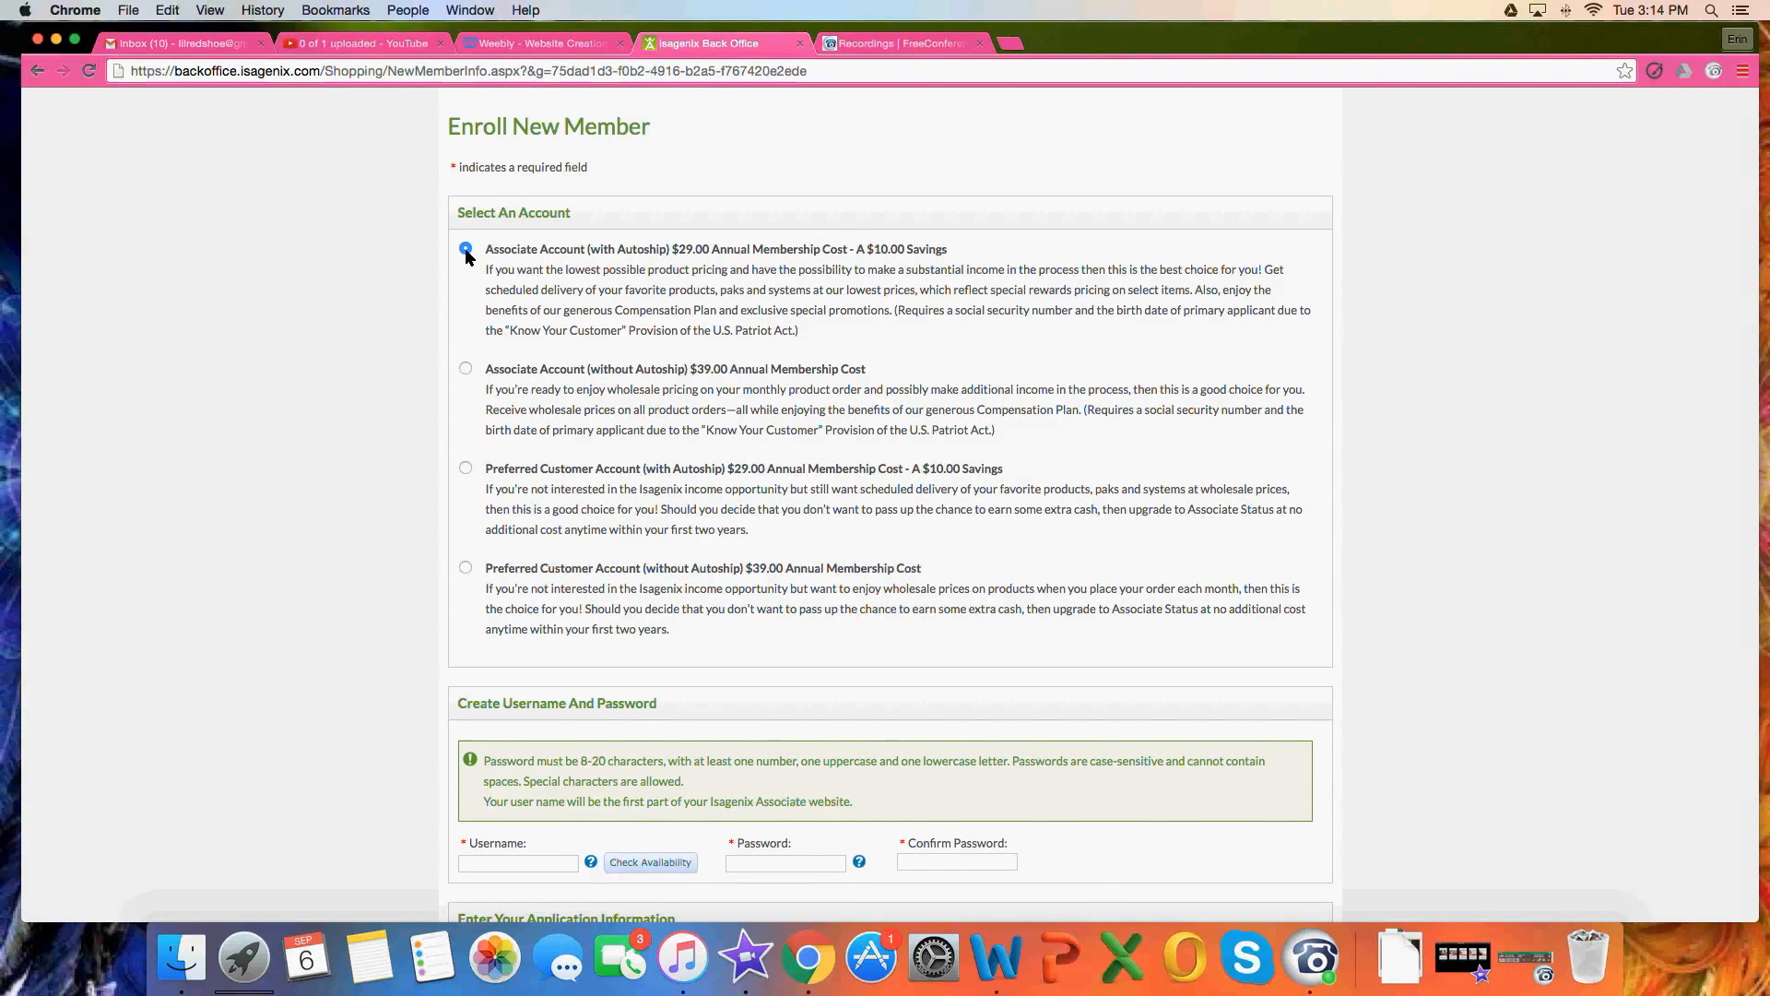
left_click(464, 469)
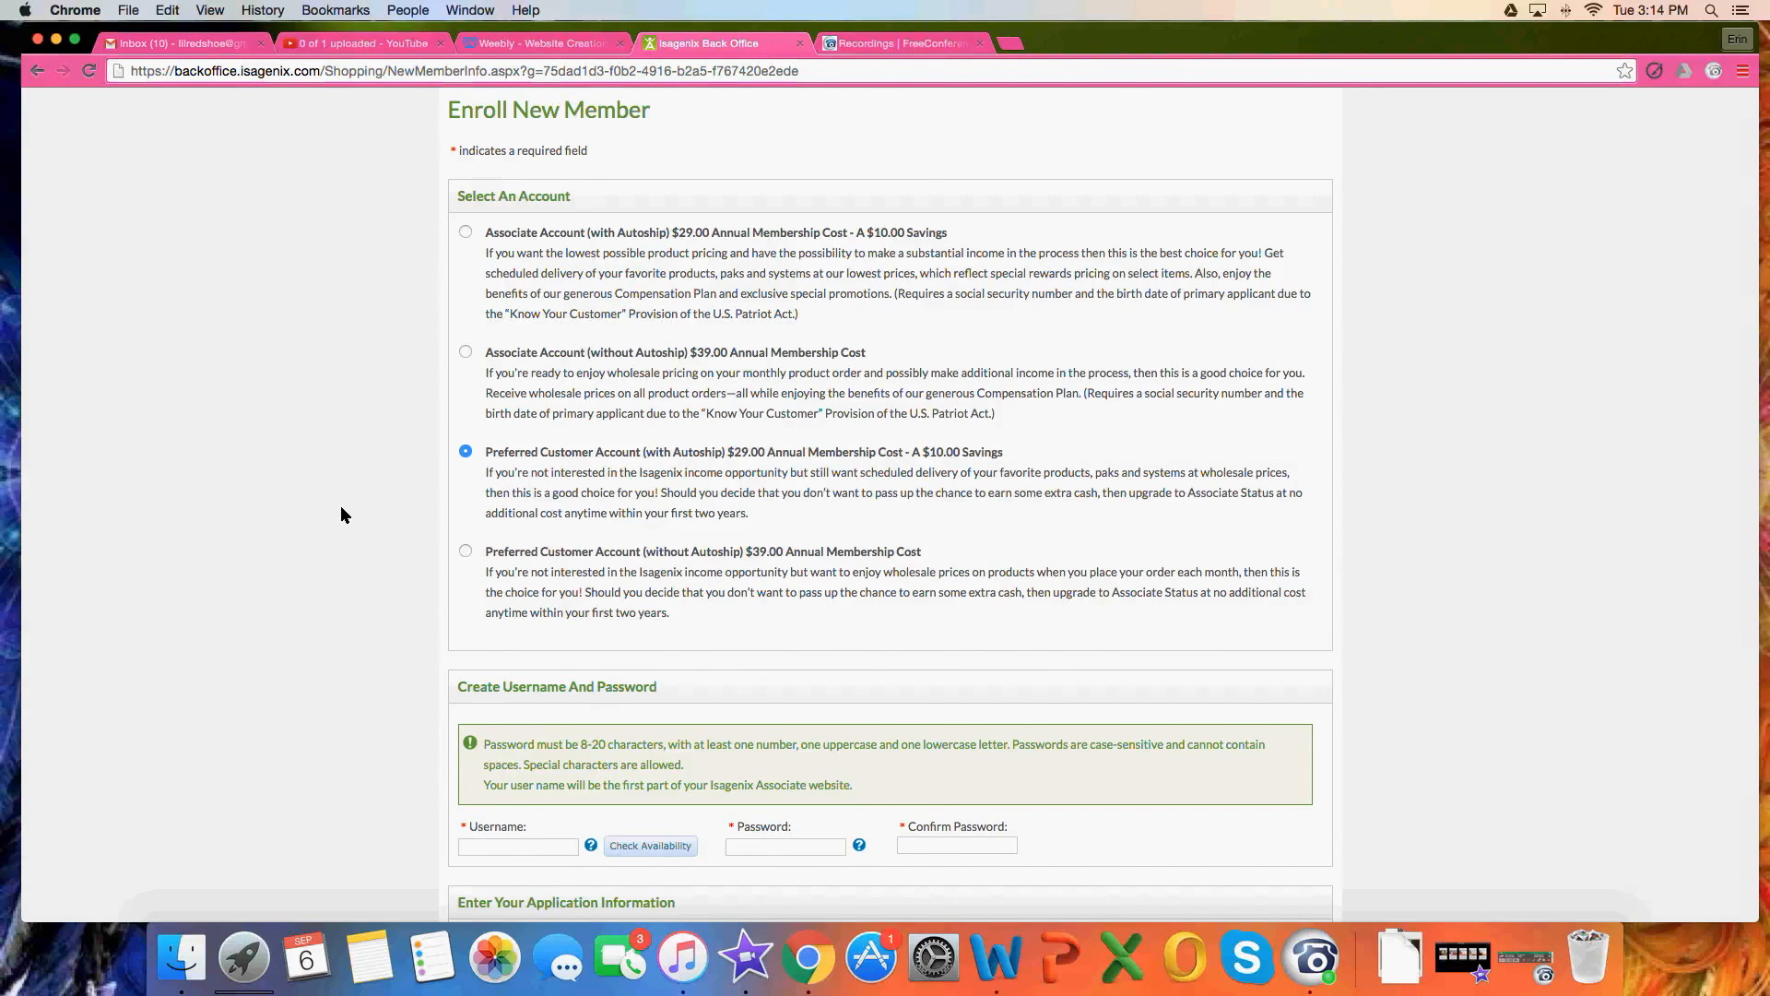
- Look over the Preferred Customer form from the username fields through application information to Policies and Procedures
scroll(341, 507, "down", 5)
scroll(341, 507, "down", 4)
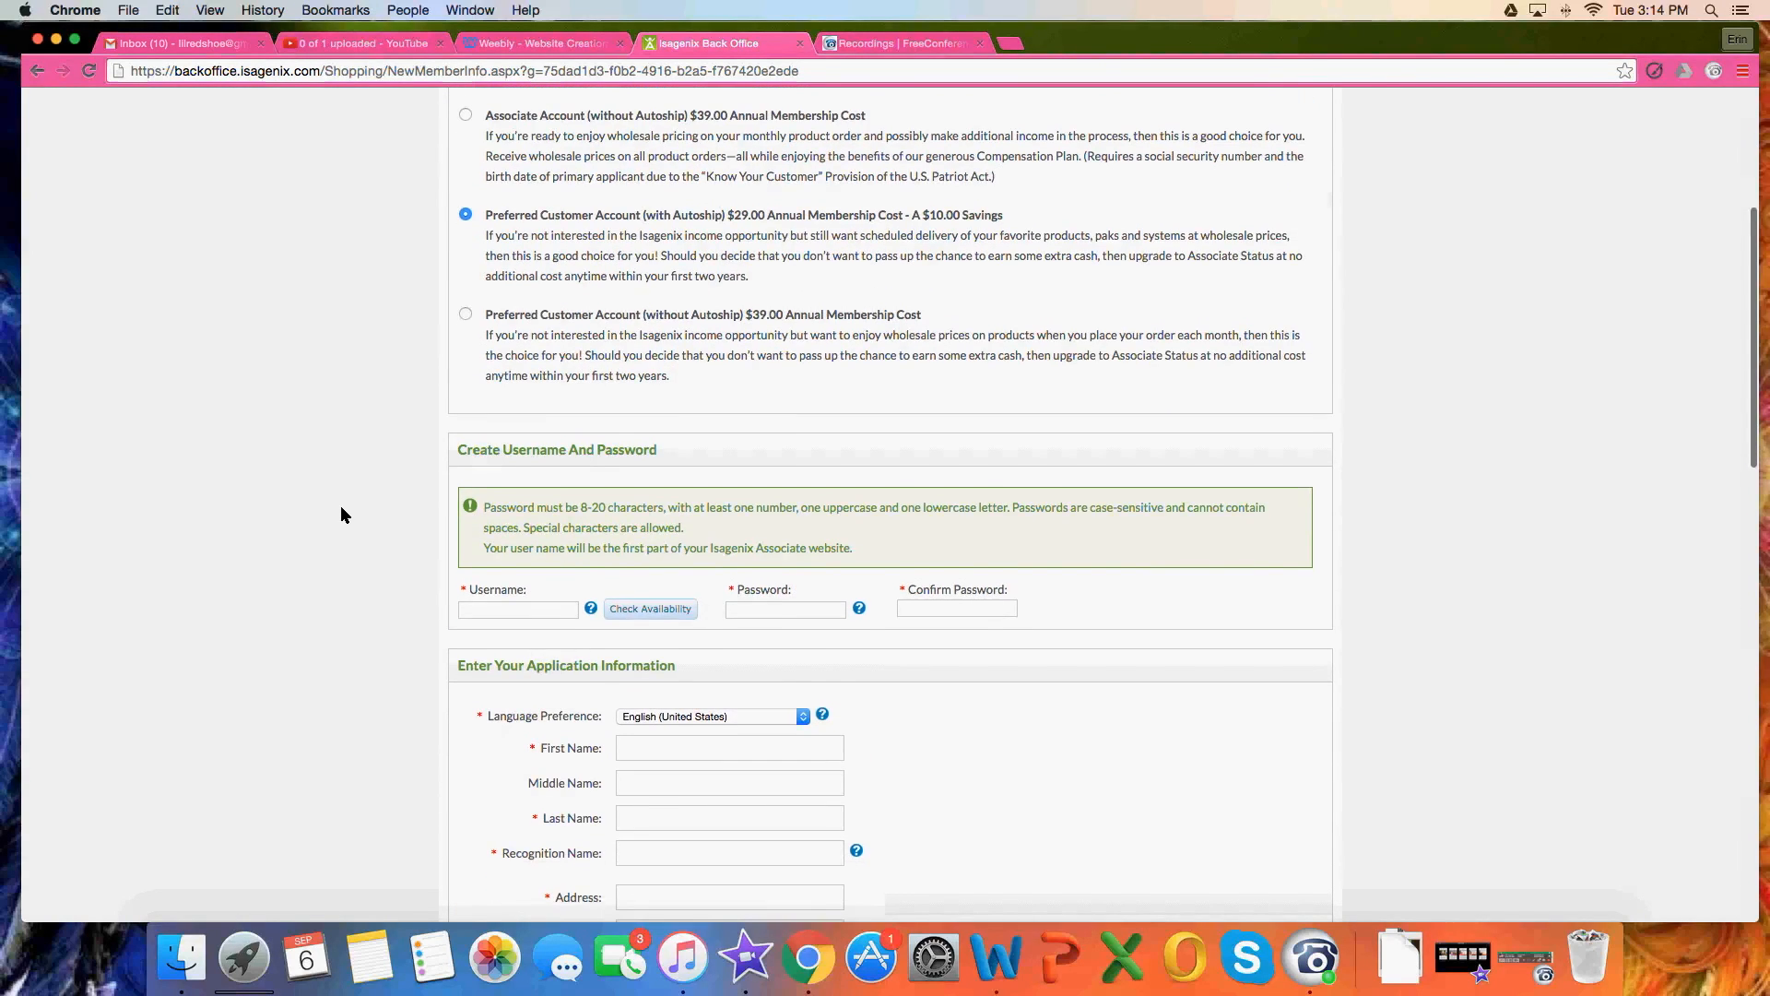
scroll(365, 488, "down", 6)
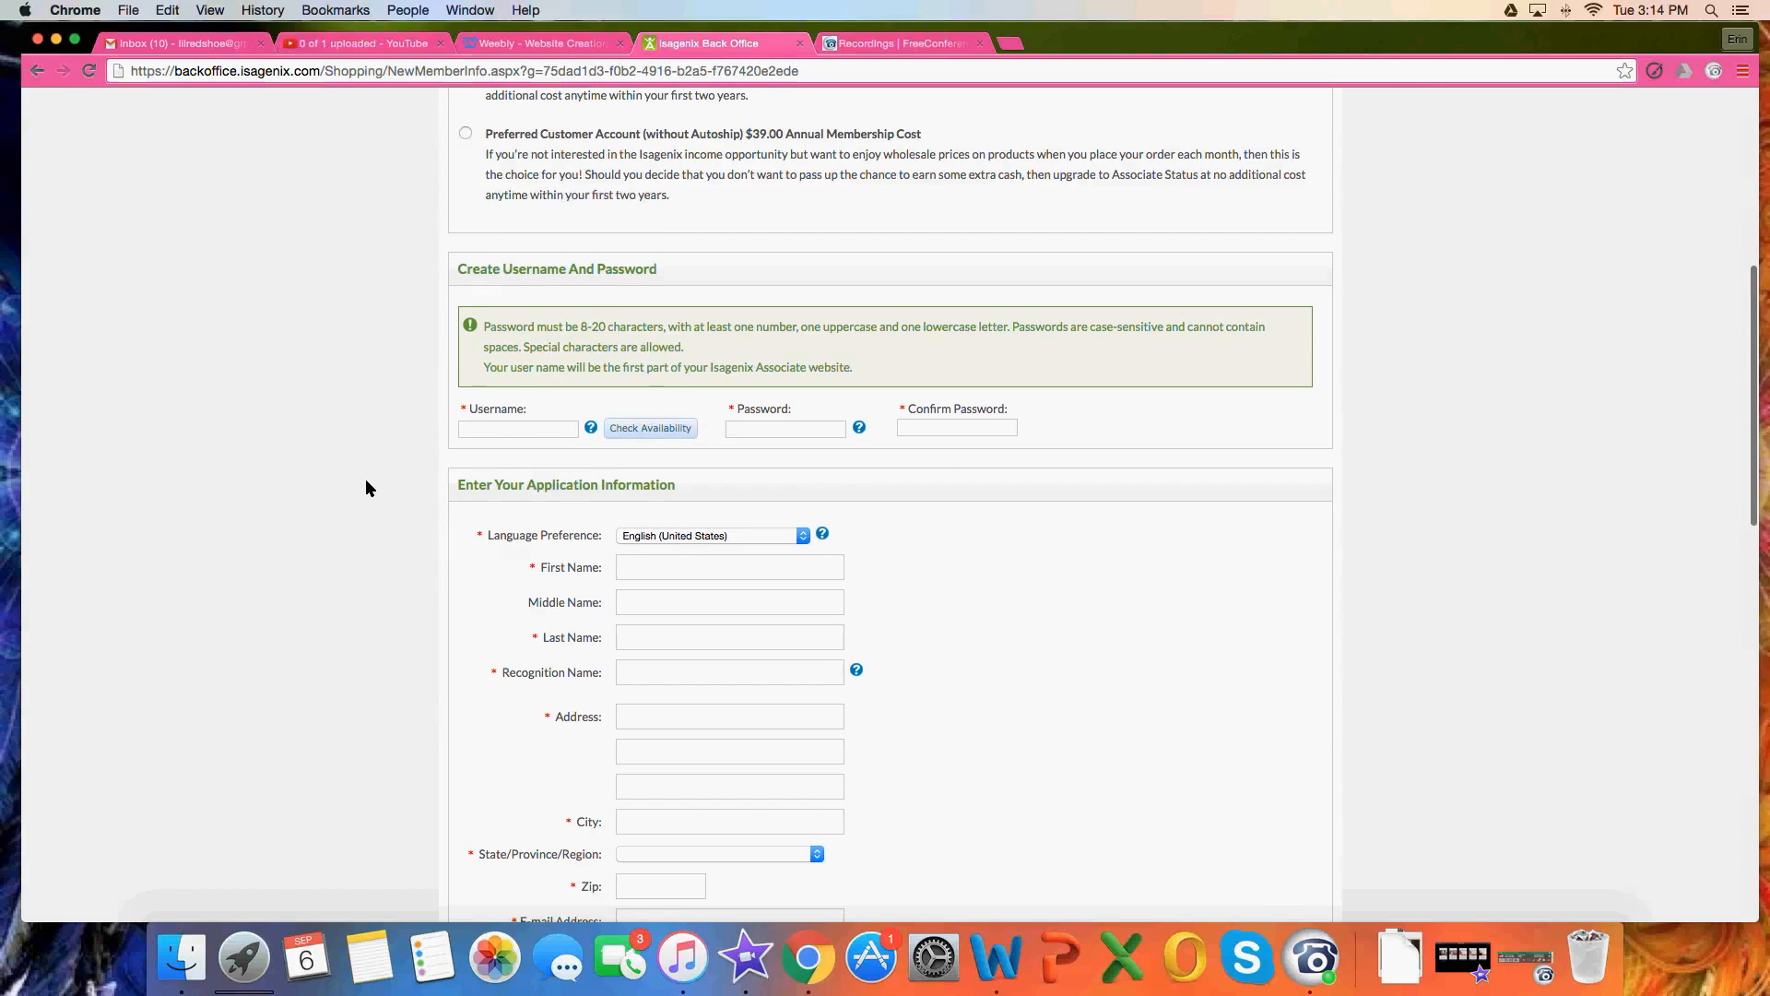
scroll(365, 488, "down", 14)
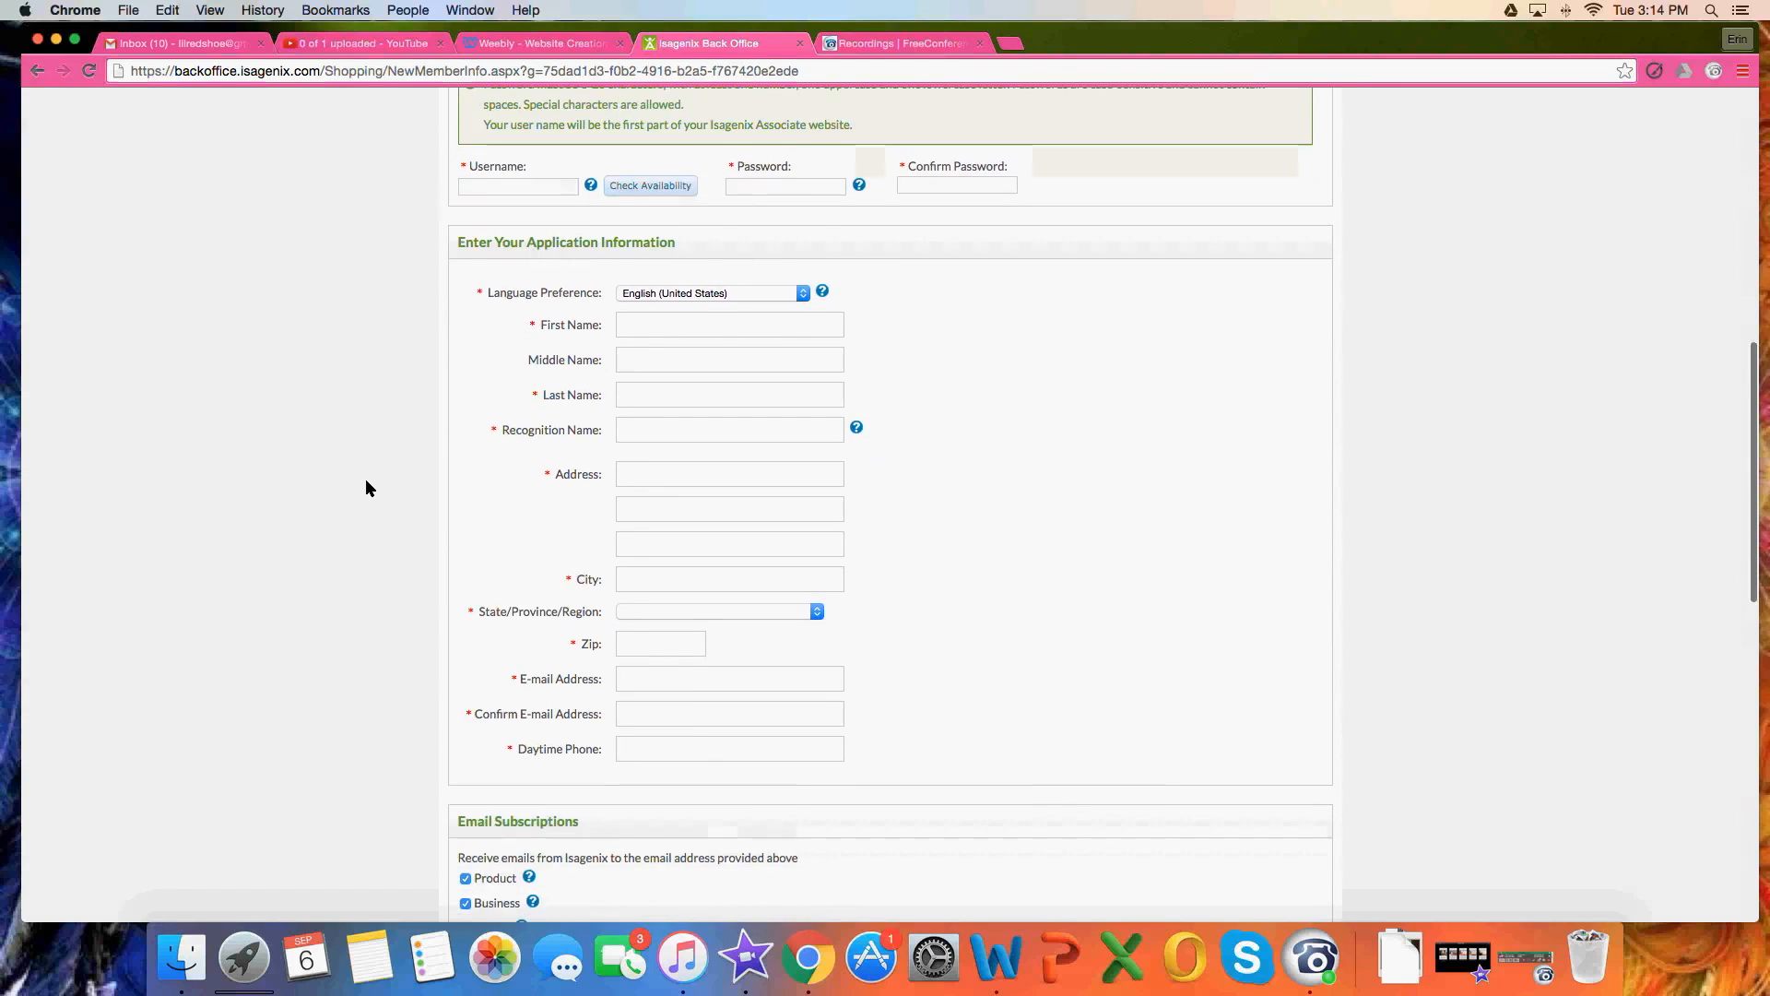
scroll(366, 482, "down", 12)
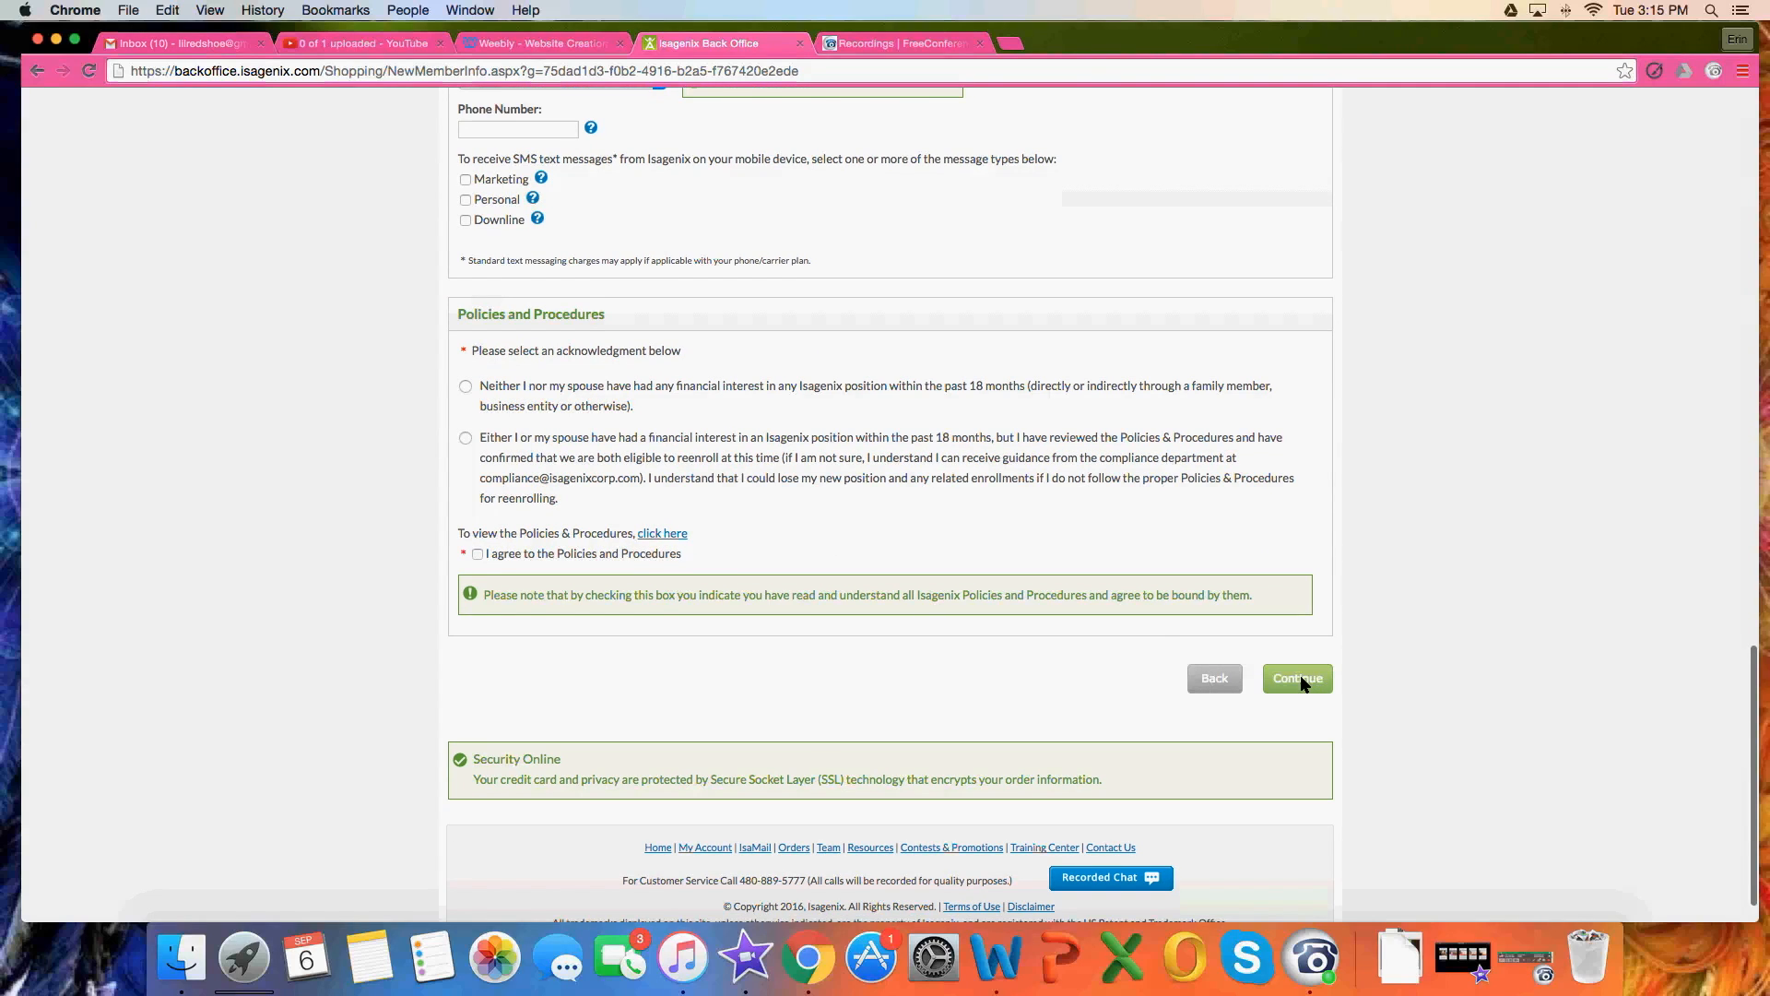
- Open the Training Center's How to Enroll a New Member resource briefly, and return to the back office home page
scroll(406, 642, "up", 20)
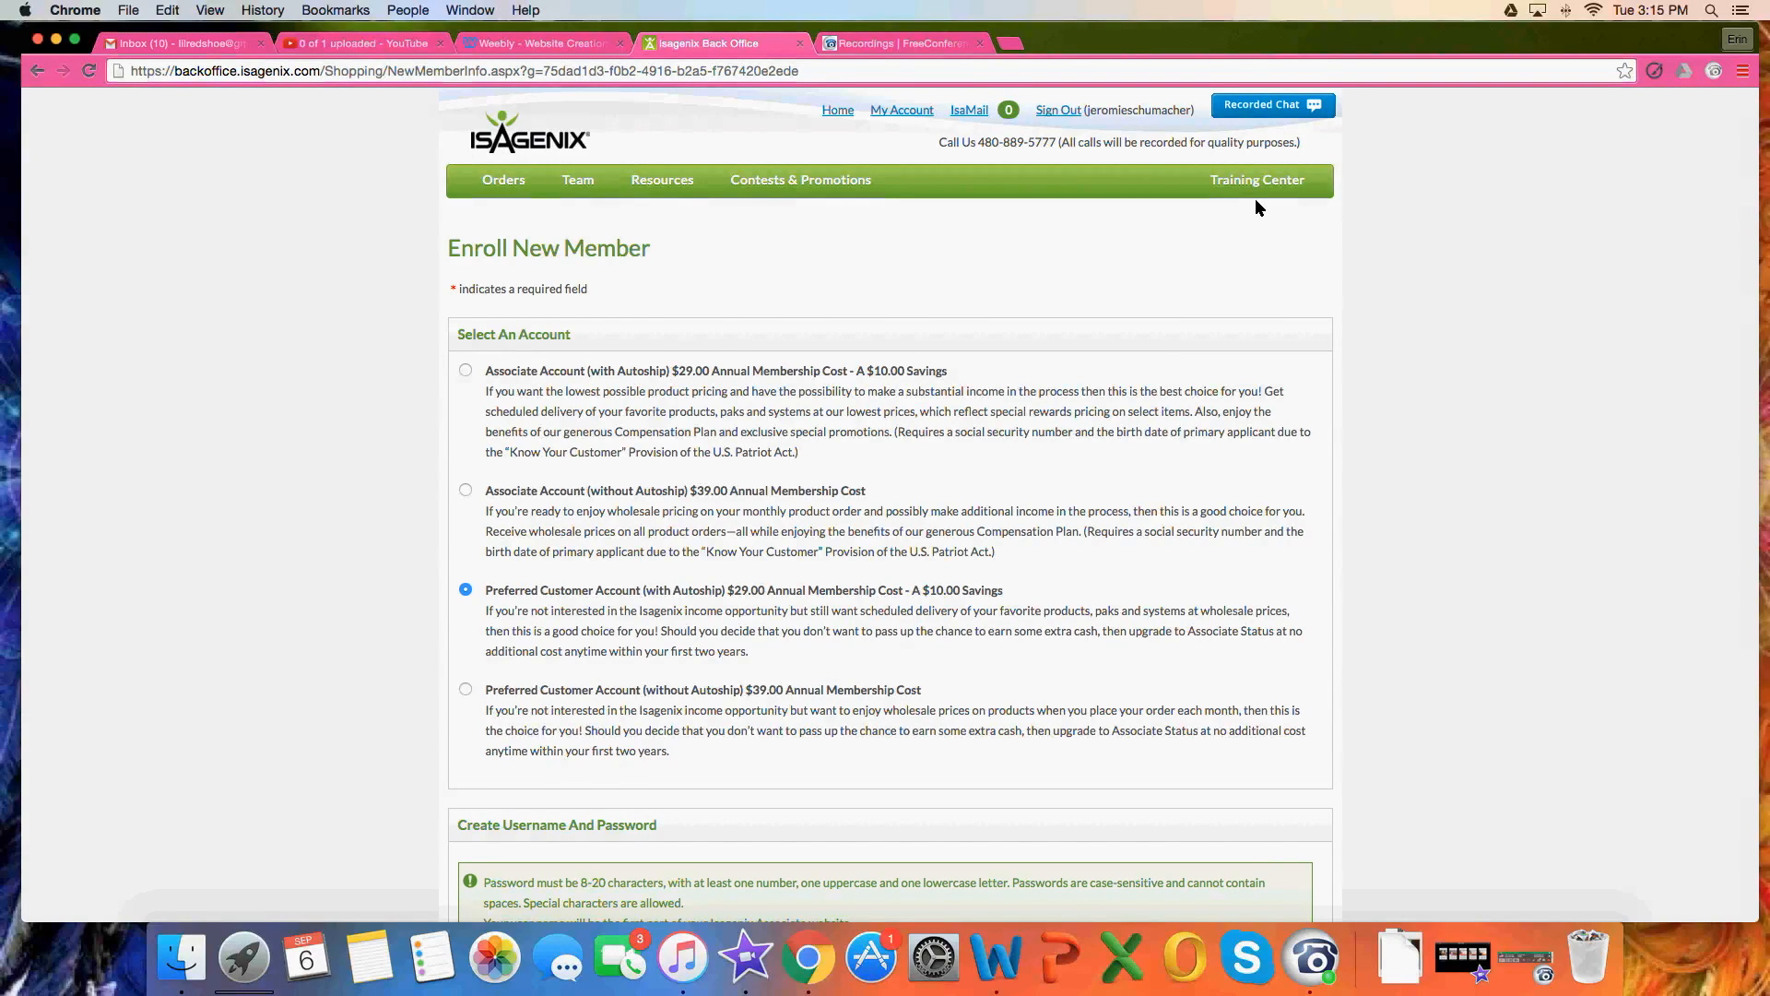
mouse_move(1253, 195)
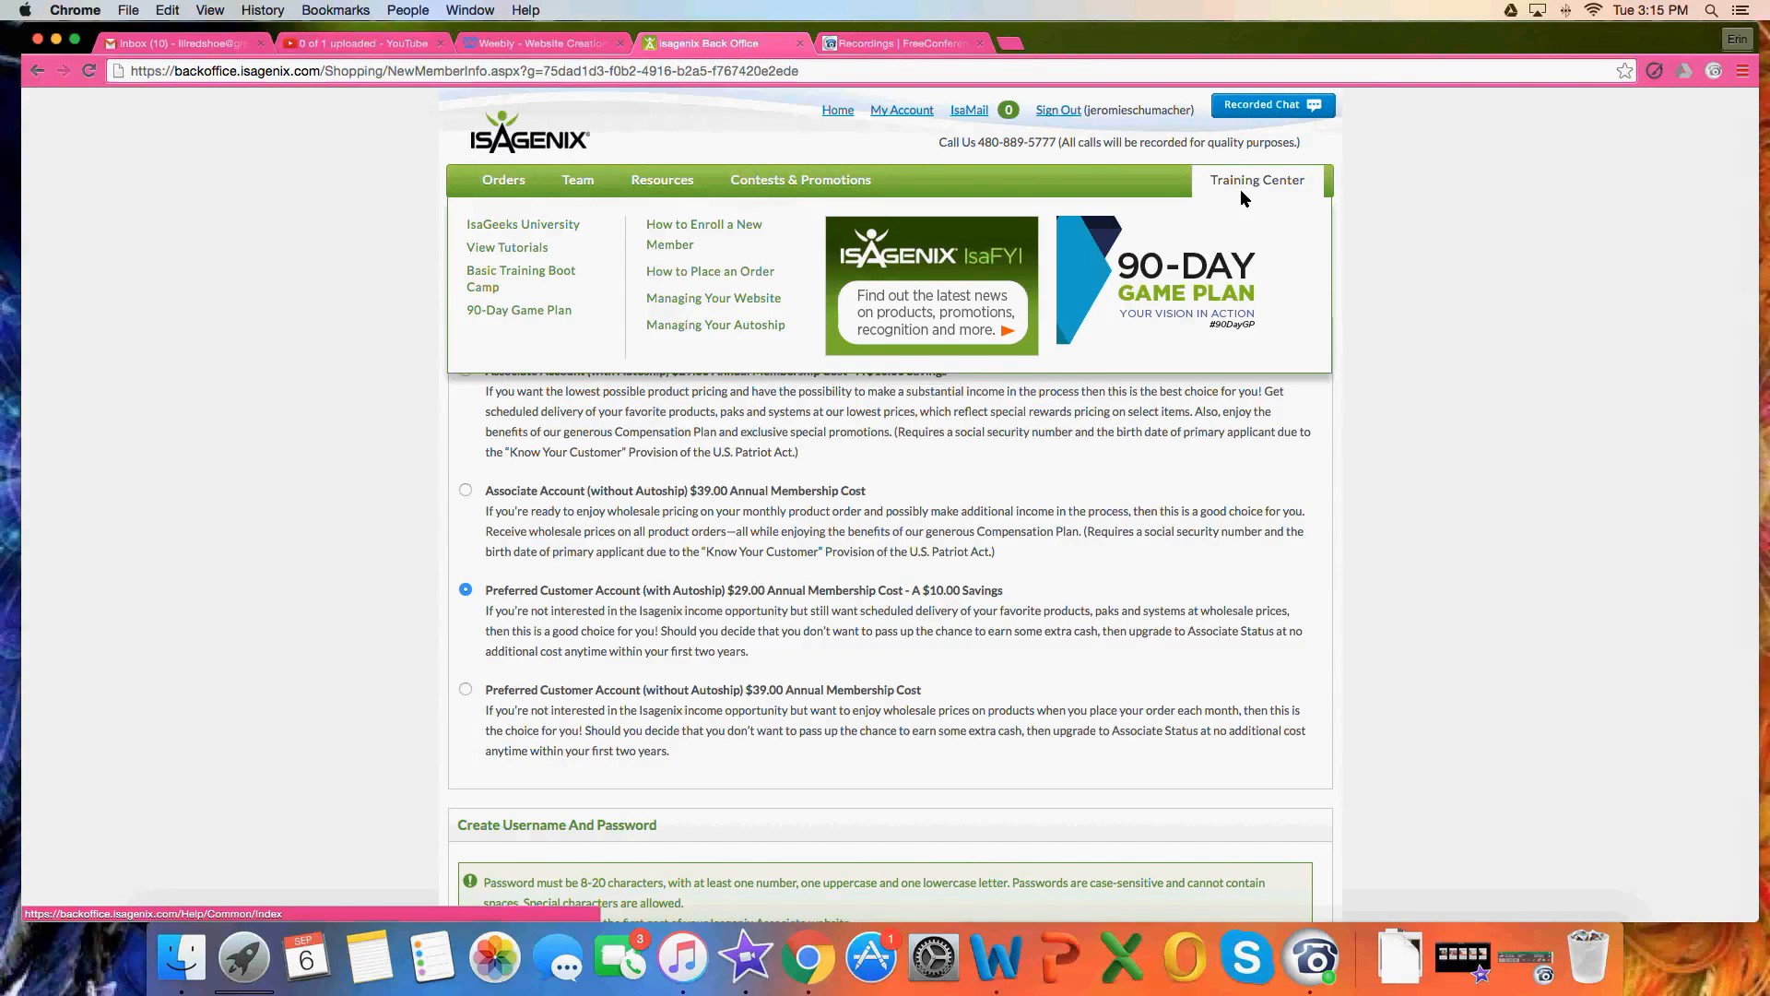
left_click(706, 227)
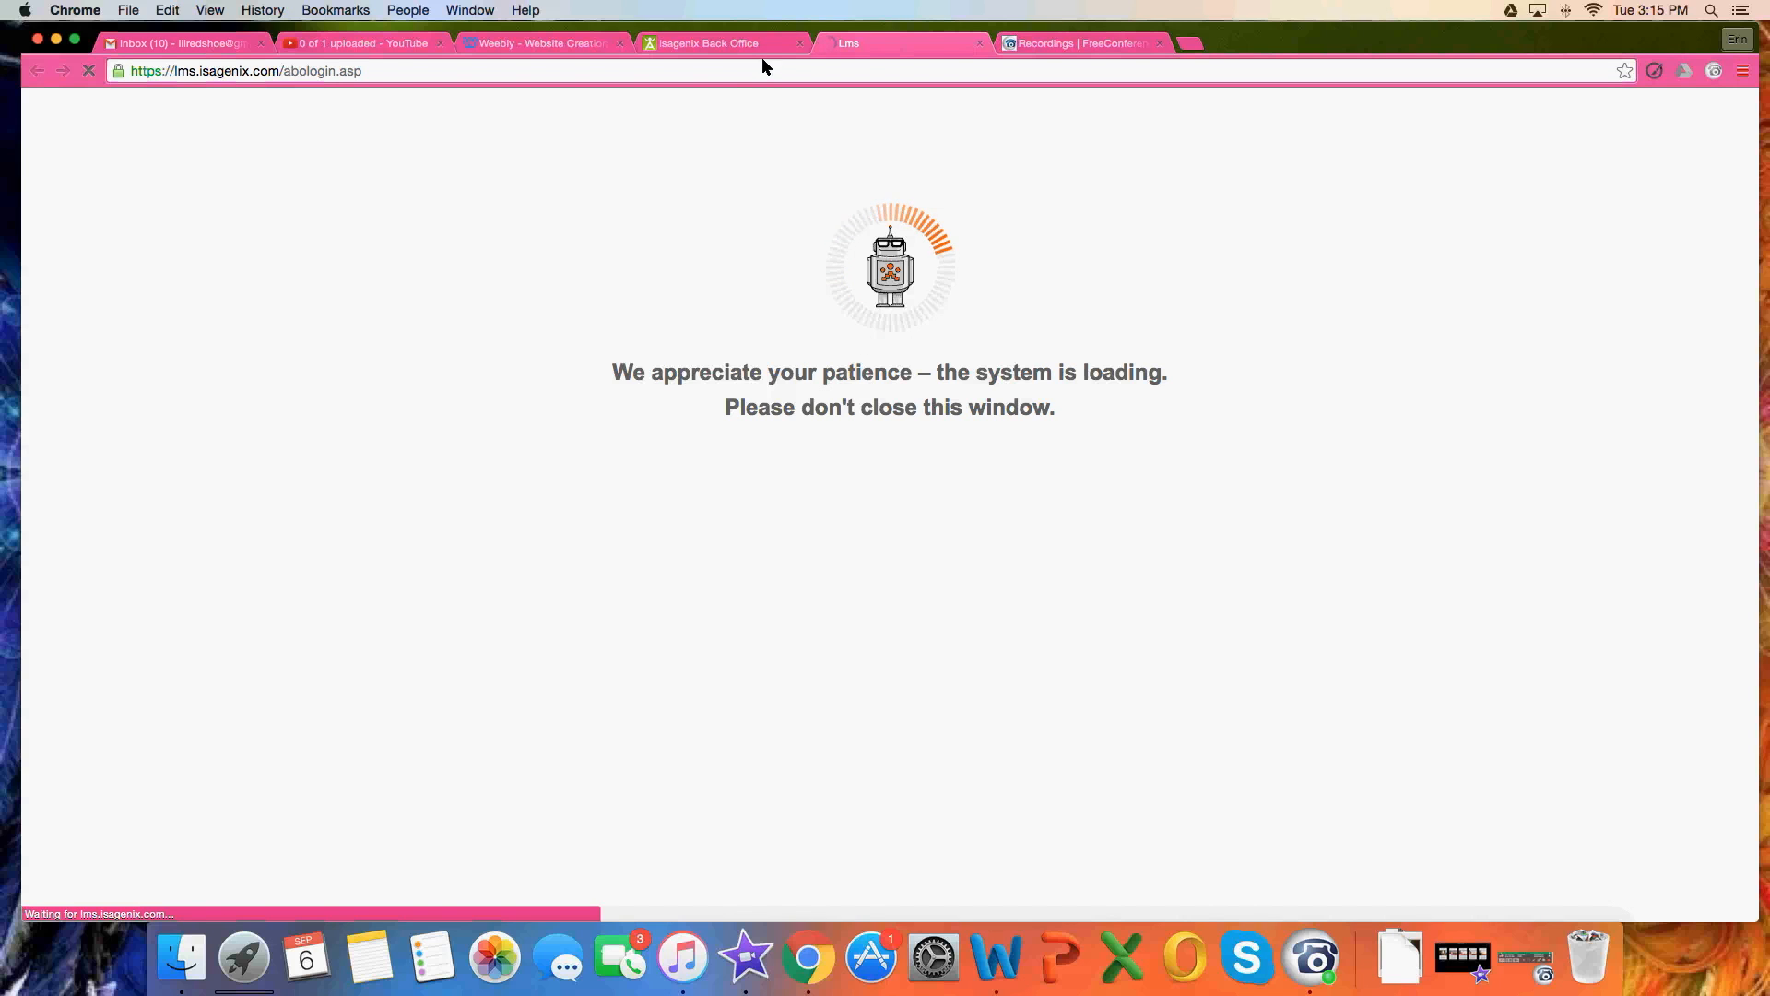
left_click(980, 45)
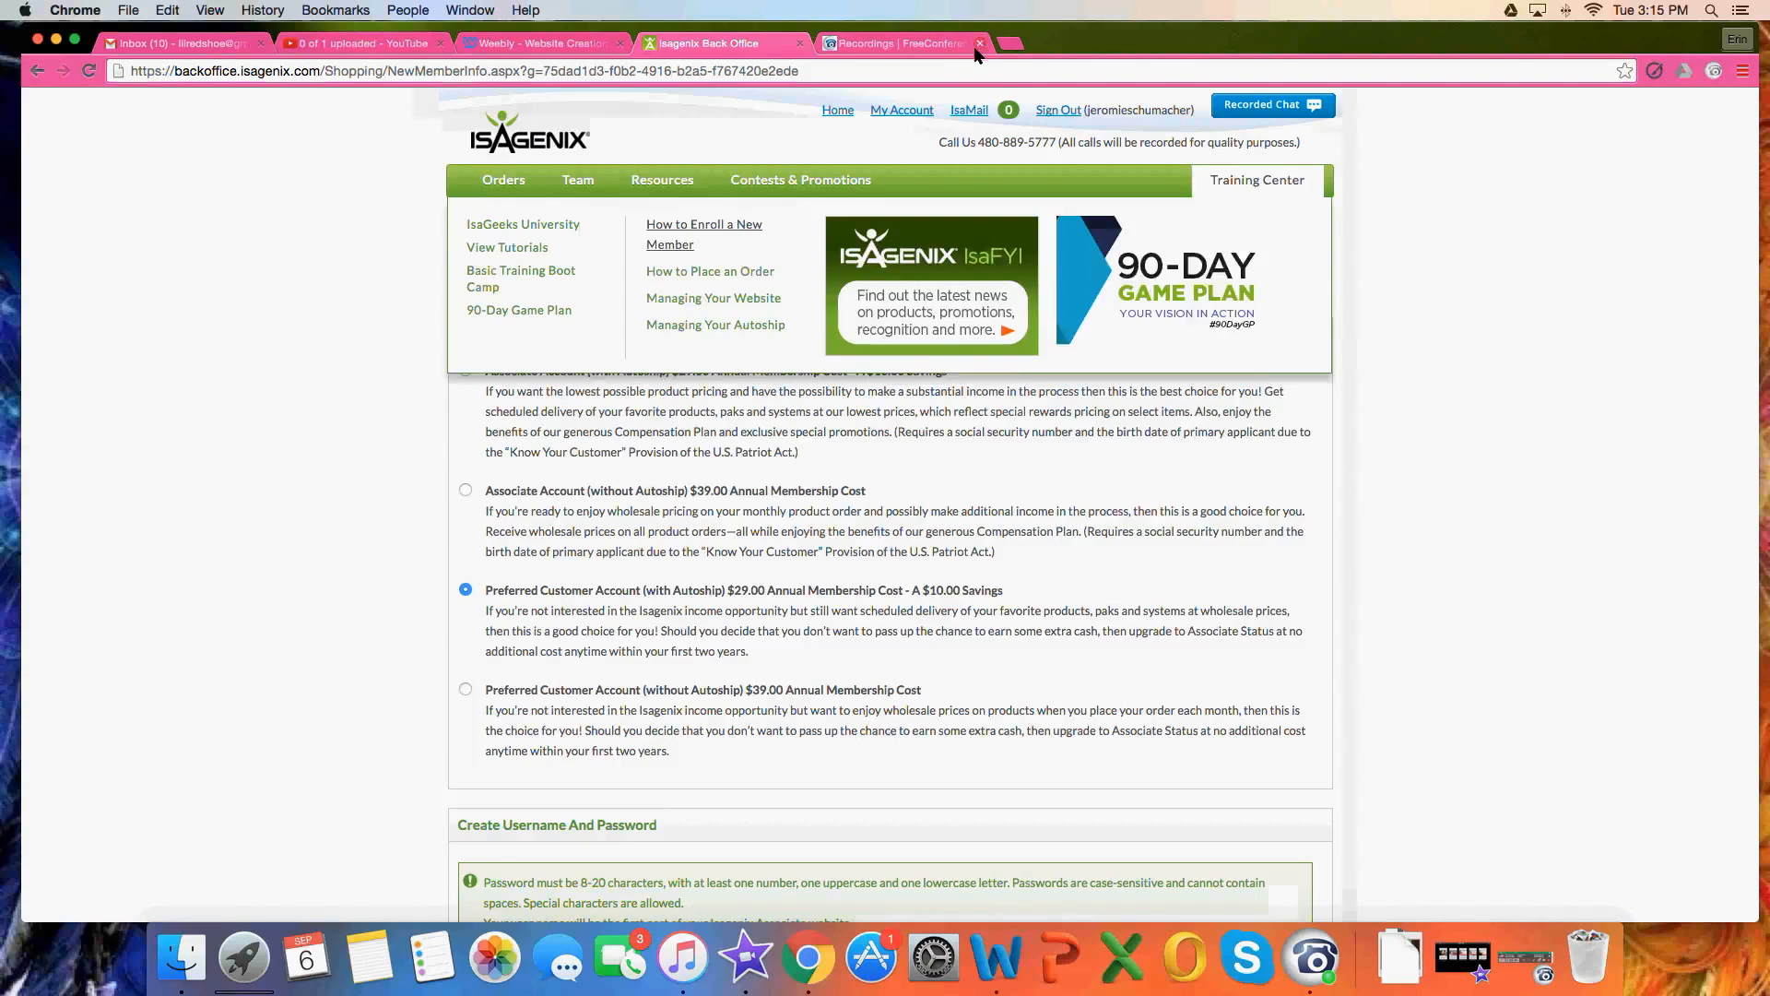
left_click(838, 109)
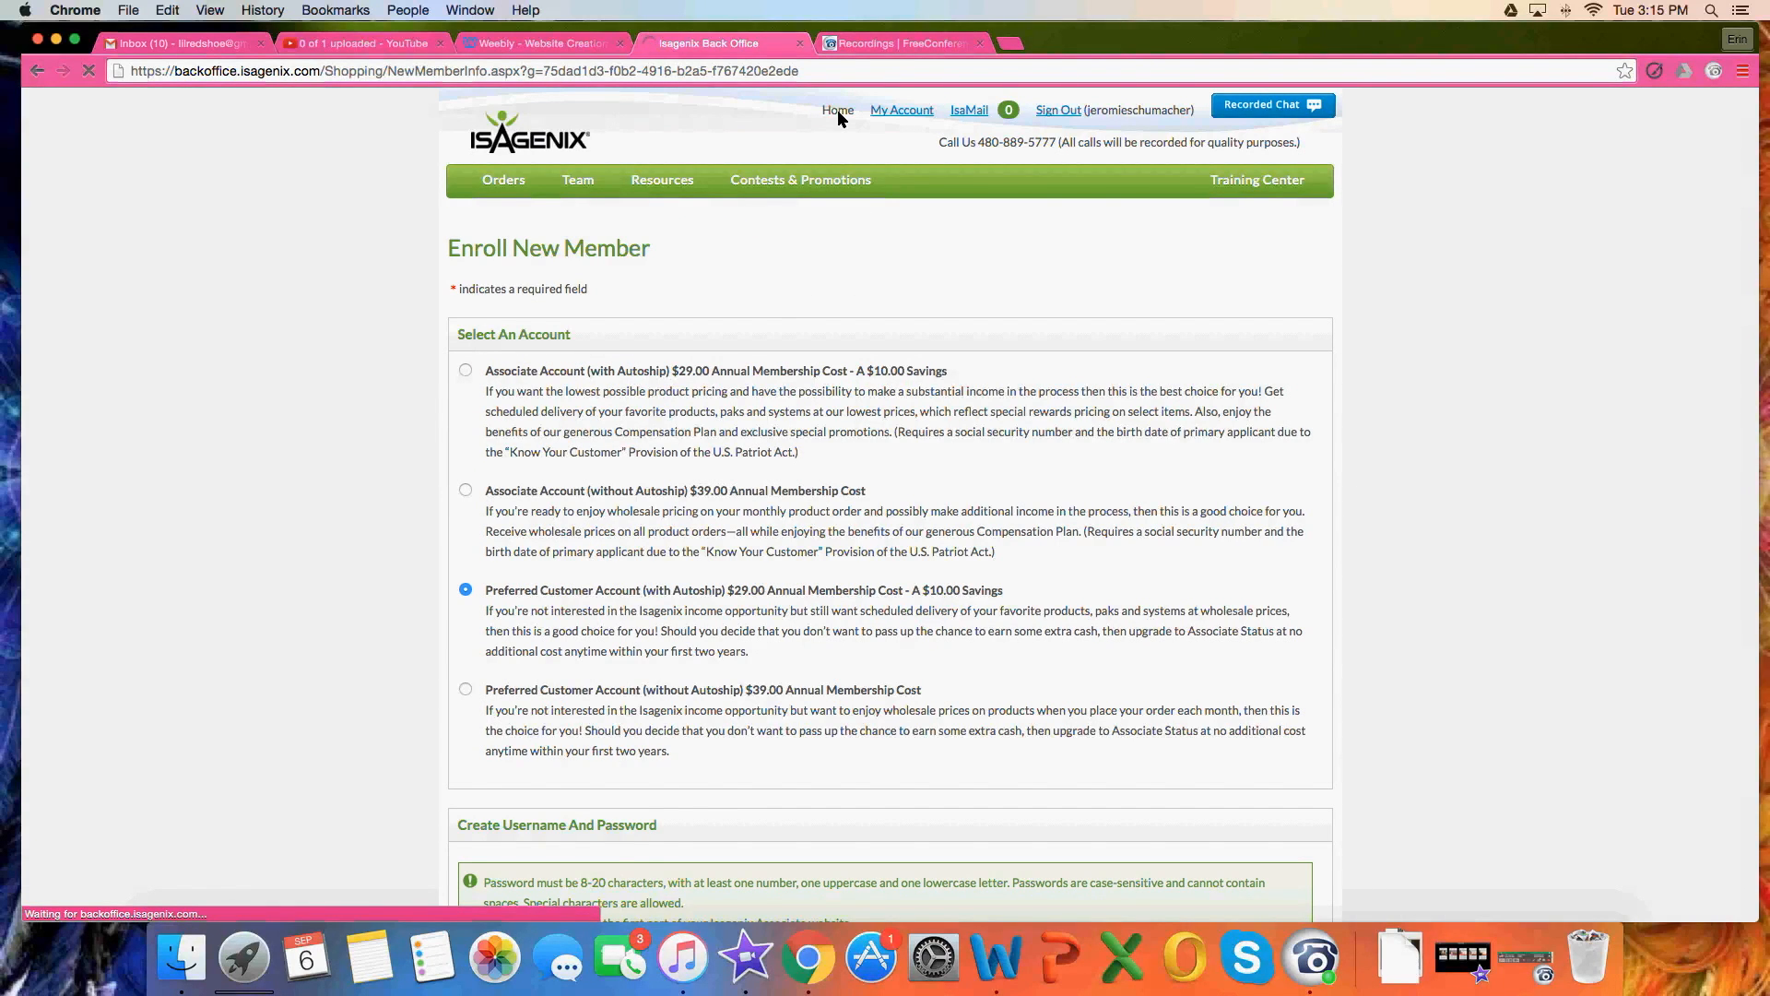